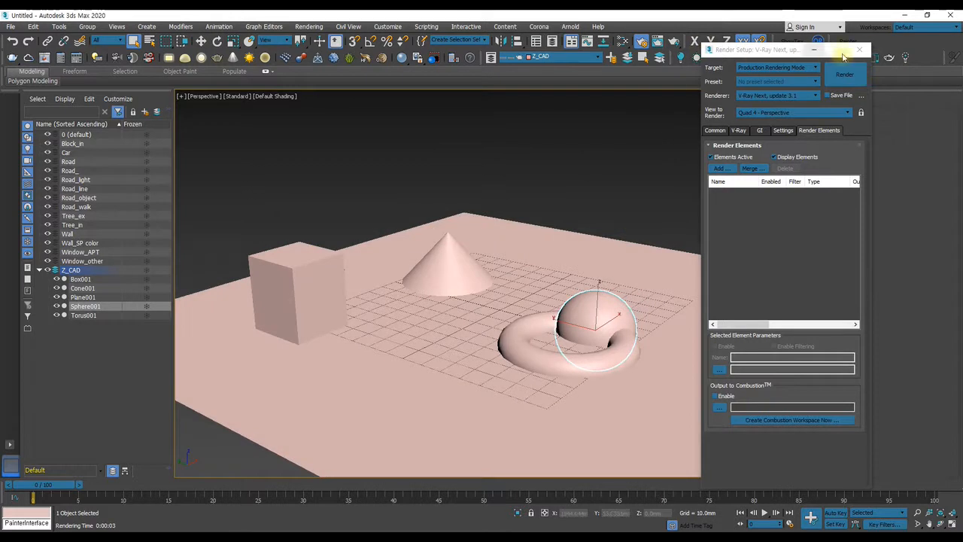
Review the environment settings and view the existing render's RGB color channel in the V-Ray frame buffer.
left_click(860, 49)
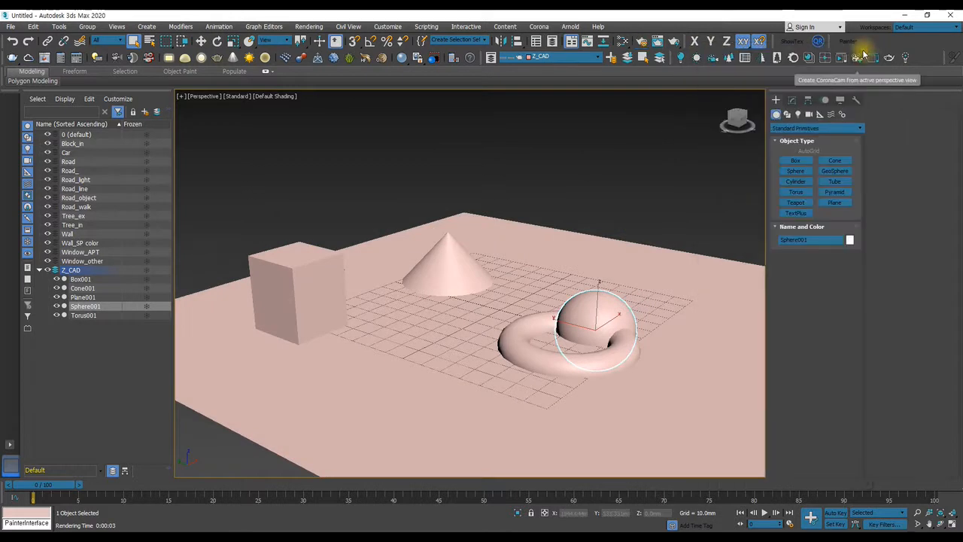
key("8")
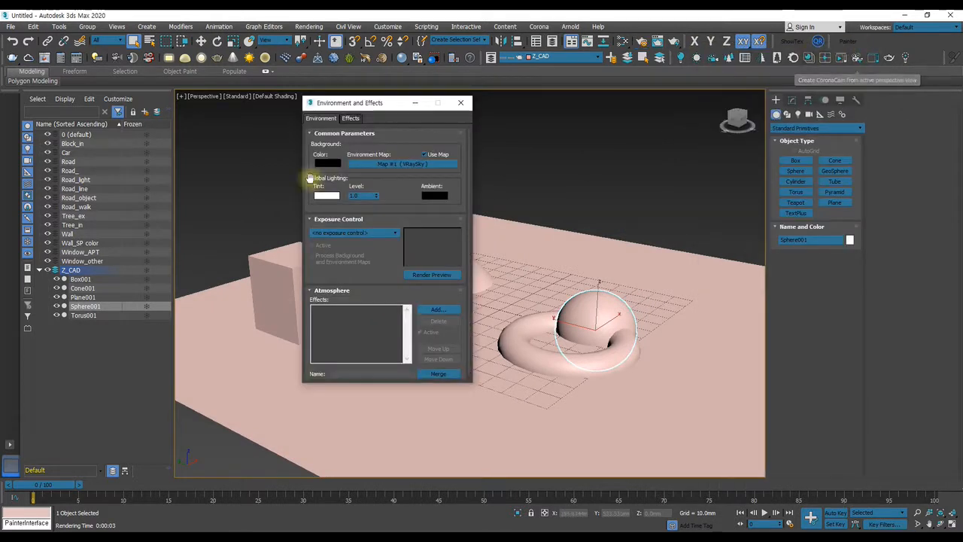
left_click(462, 104)
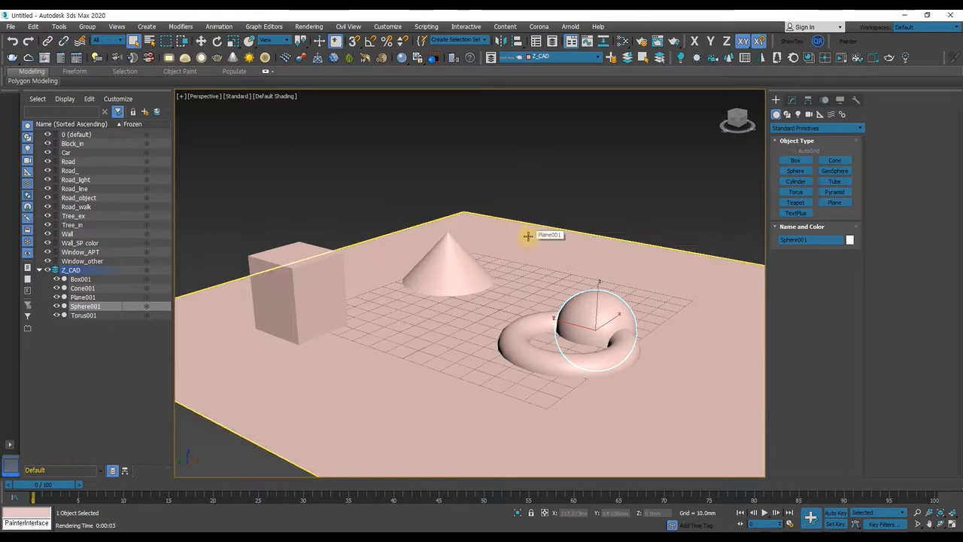
left_click(44, 58)
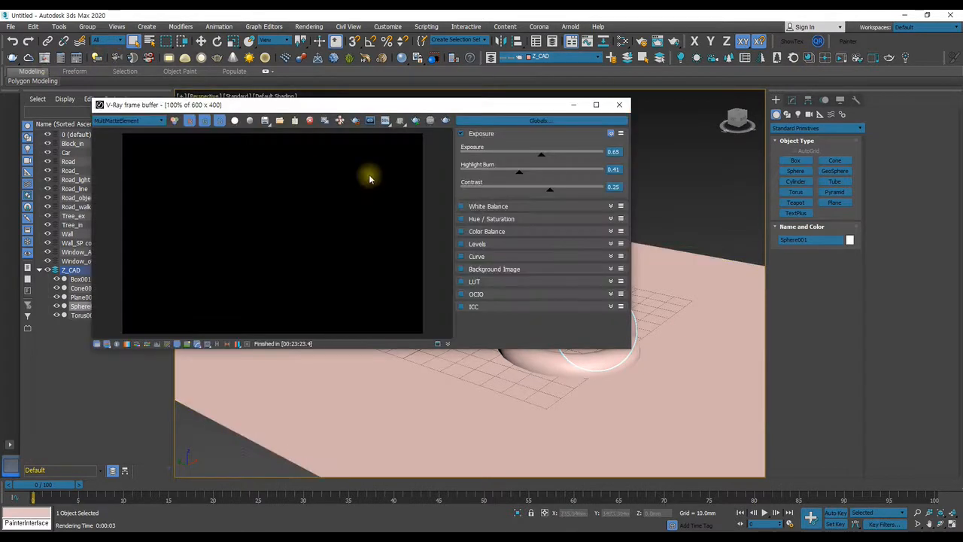
left_click(131, 120)
left_click(113, 135)
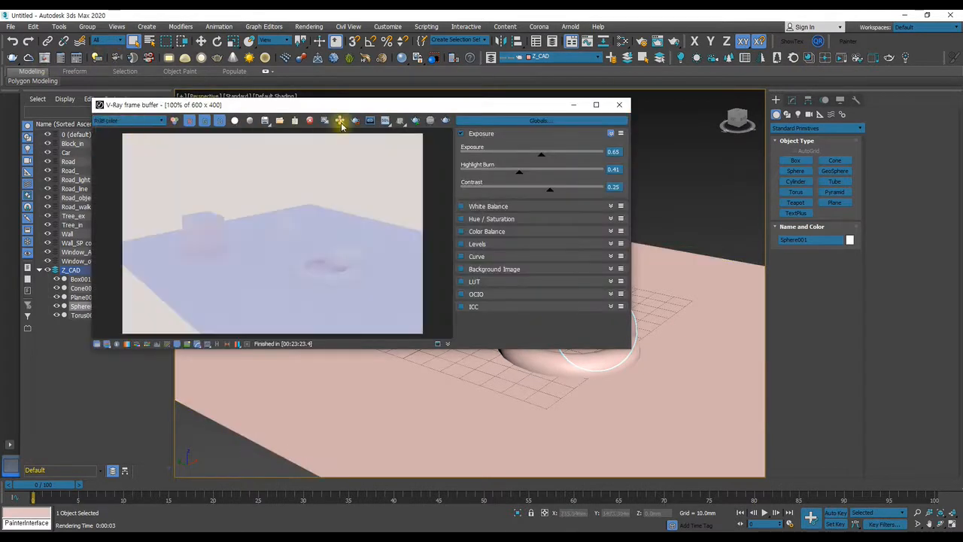
left_click(620, 104)
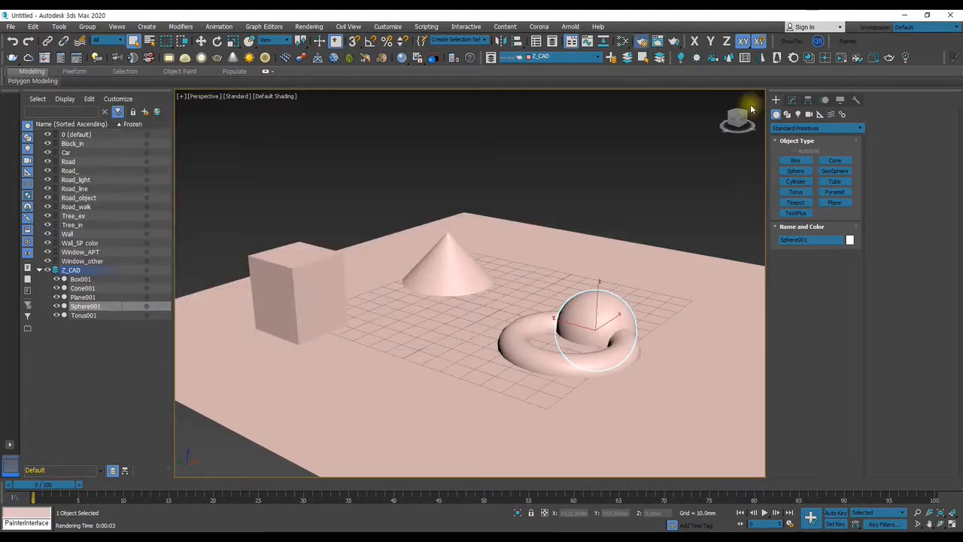
Add a MultiMatteElement to the scene's render elements and show its R, G and B buffer ID parameters.
key("F10")
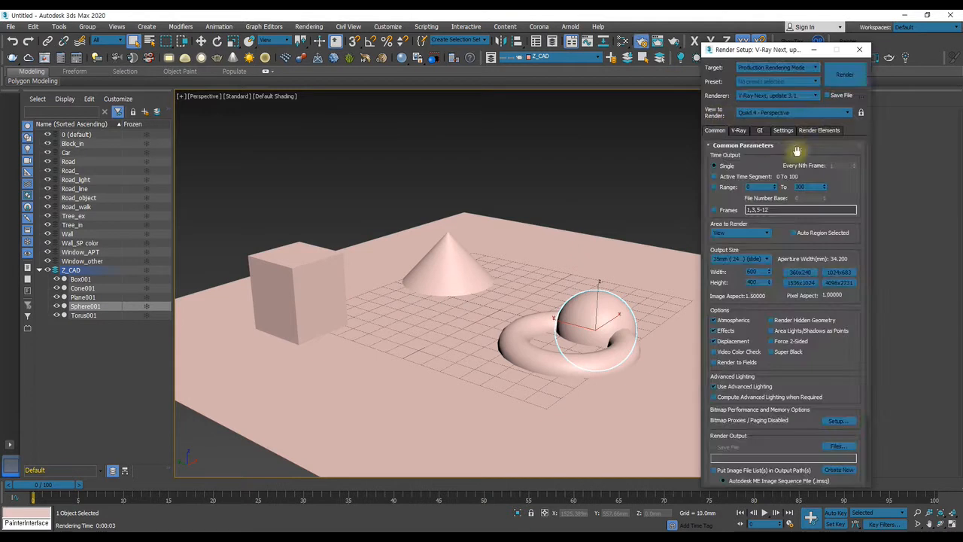
left_click(819, 130)
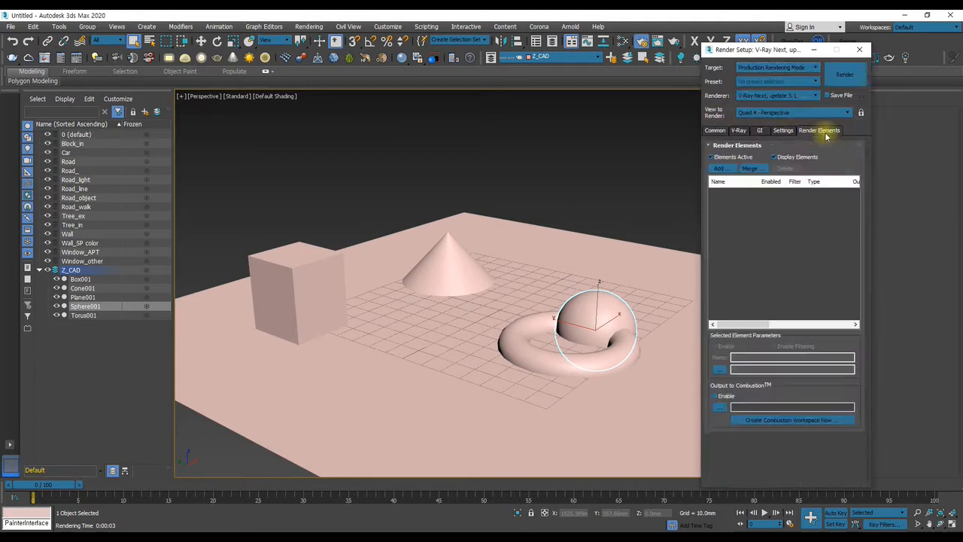
left_click(718, 169)
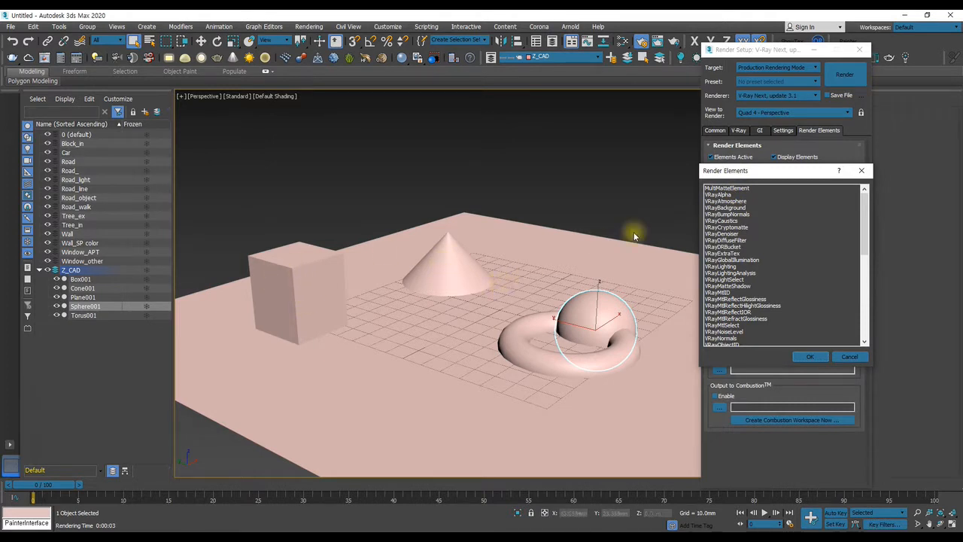
left_click(732, 189)
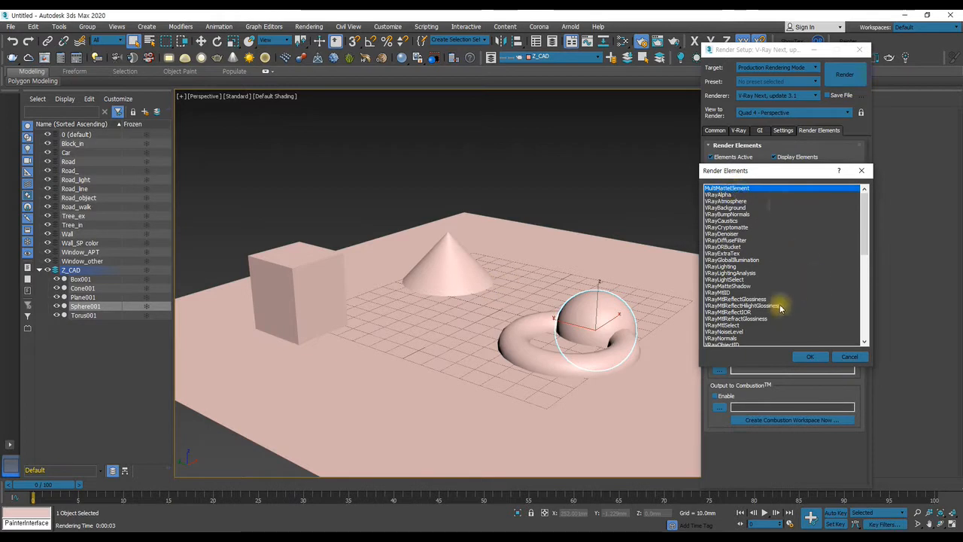
left_click(810, 357)
scroll(800, 387, "down", 4)
scroll(817, 288, "down", 1)
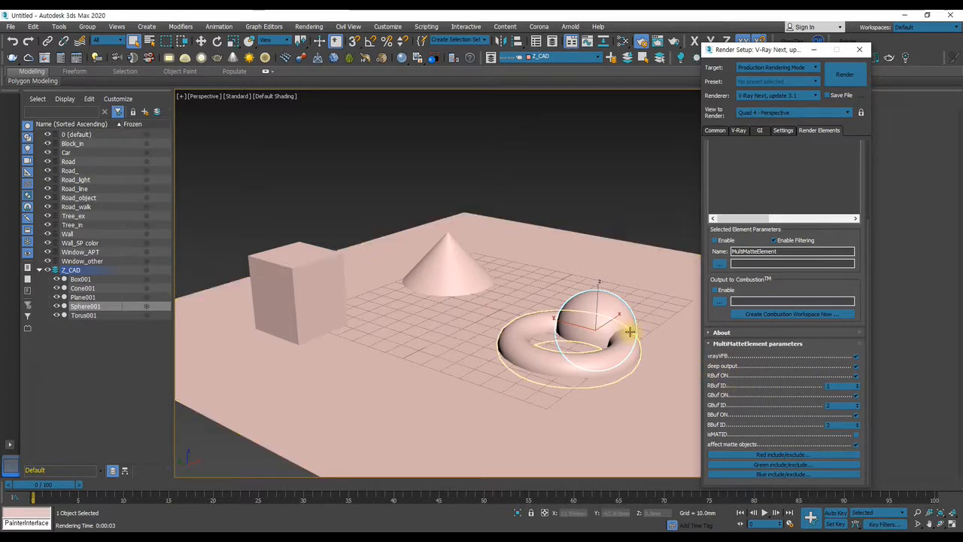
Set the torus's G-Buffer Object ID to 1 in its object properties.
middle_click_drag(628, 326, 587, 328, "alt")
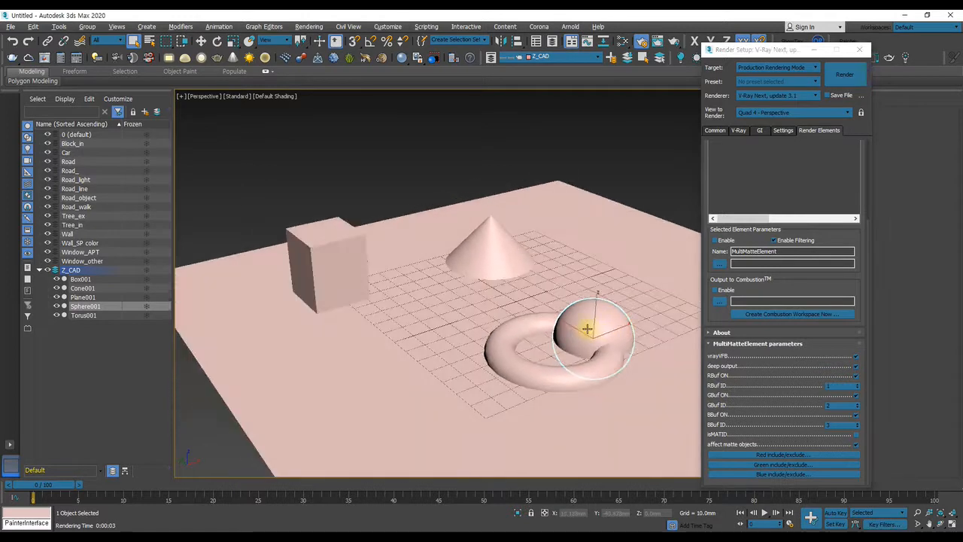
left_click(525, 367)
middle_click_drag(530, 317, 505, 348, "alt")
right_click(504, 346)
left_click(527, 414)
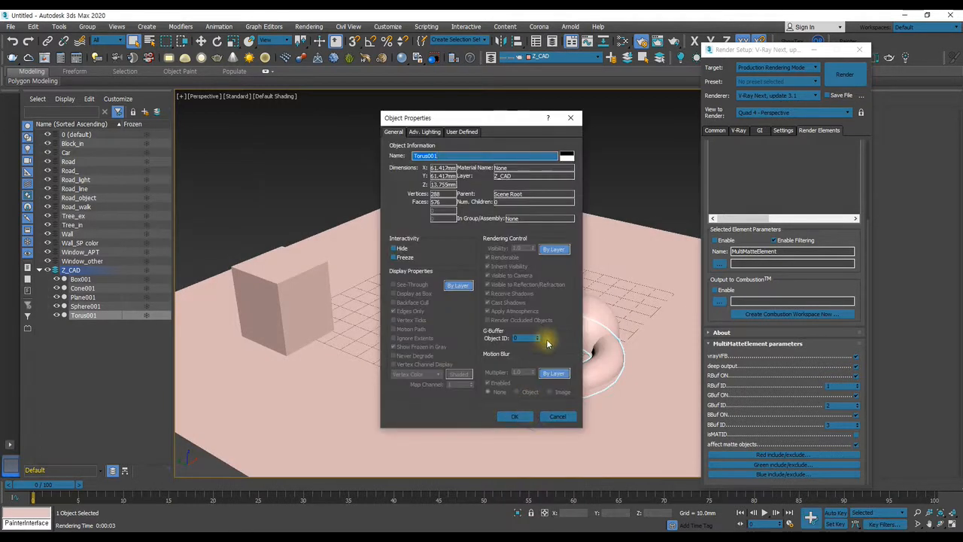
left_click(515, 417)
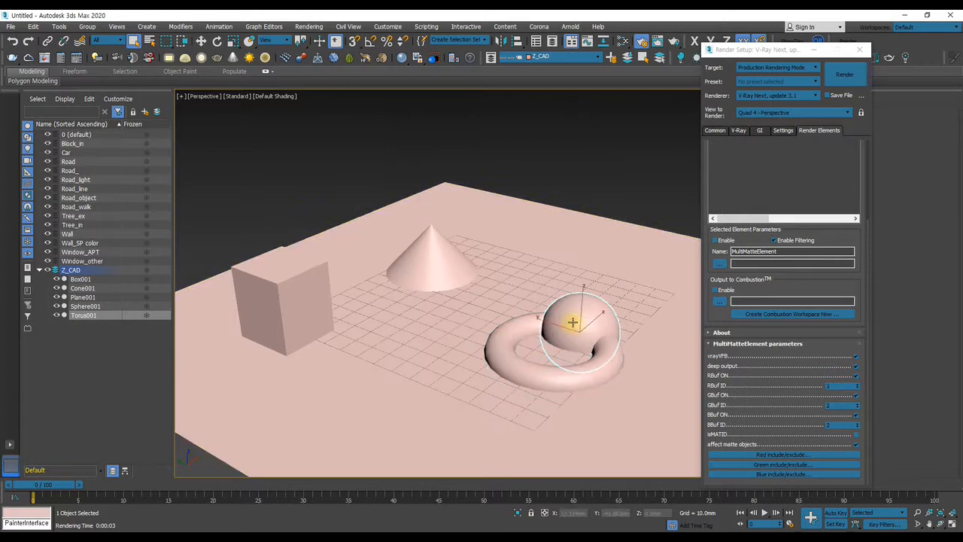
Set the sphere's G-Buffer Object ID to 2 in its object properties.
left_click(571, 322)
right_click(572, 322)
left_click(594, 393)
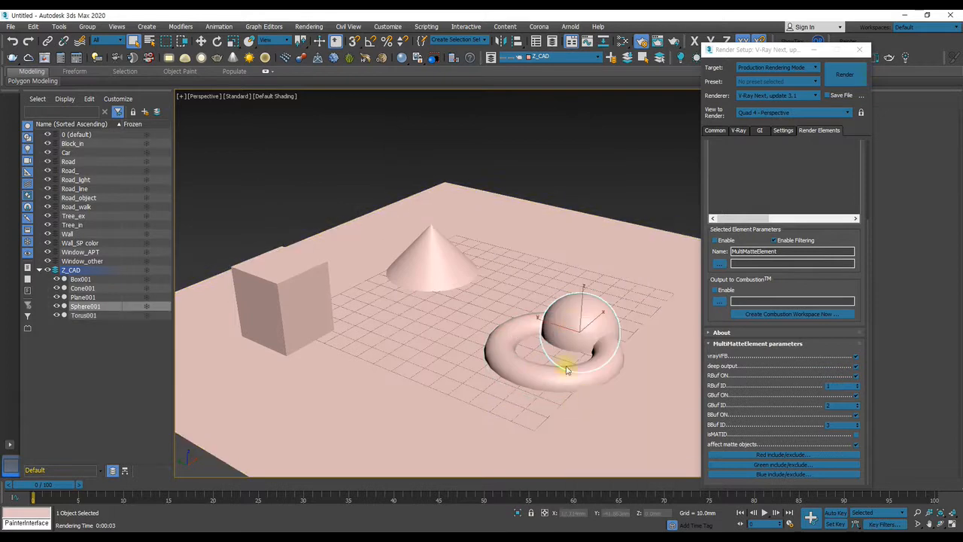
left_click(533, 338)
left_click(515, 416)
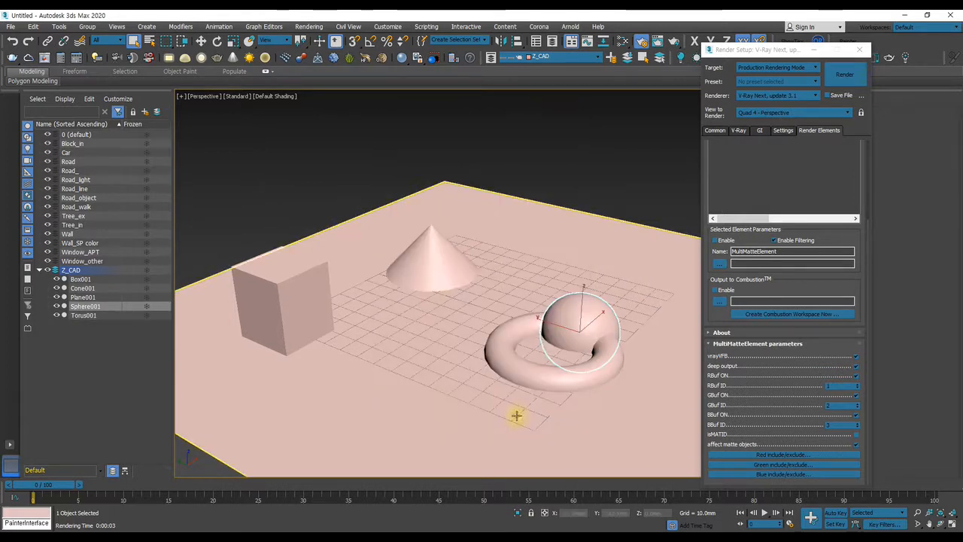
Set the cone's G-Buffer Object ID to 3 in its object properties.
left_click(443, 258)
right_click(452, 269)
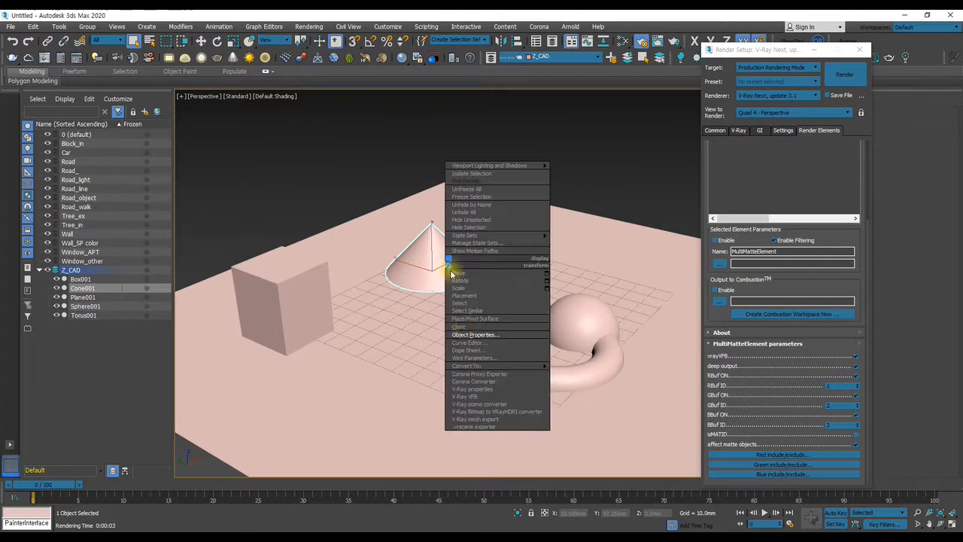
left_click(478, 369)
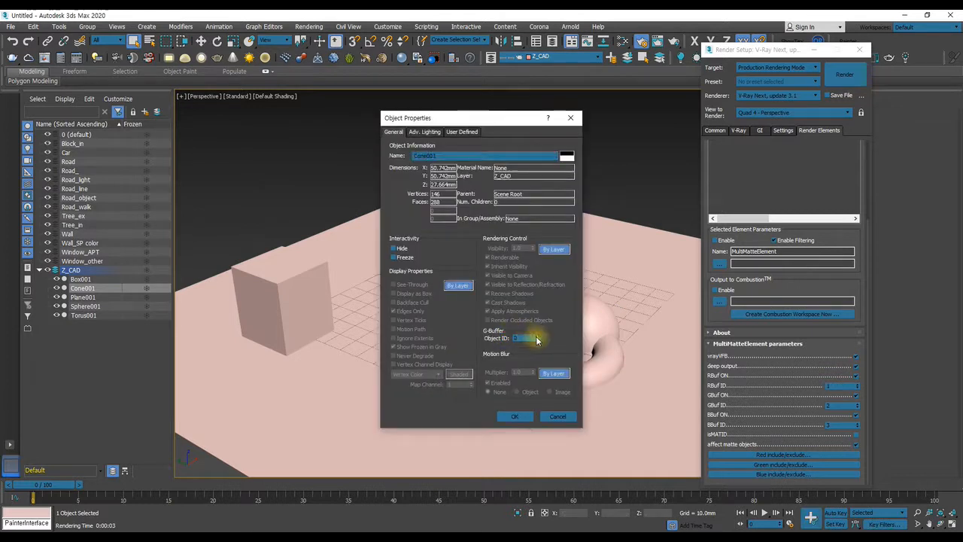
left_click(515, 416)
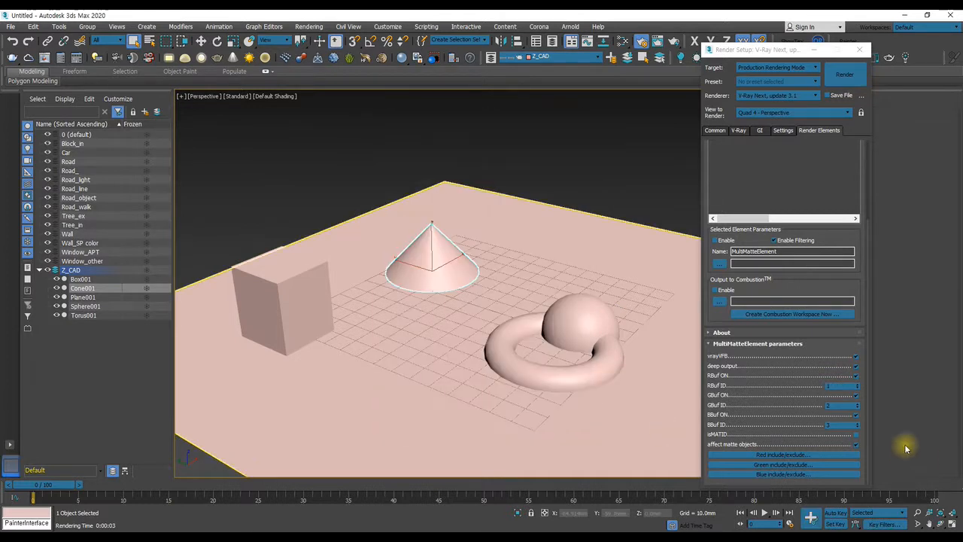
Render the perspective view with V-Ray in the frame buffer.
left_click(44, 58)
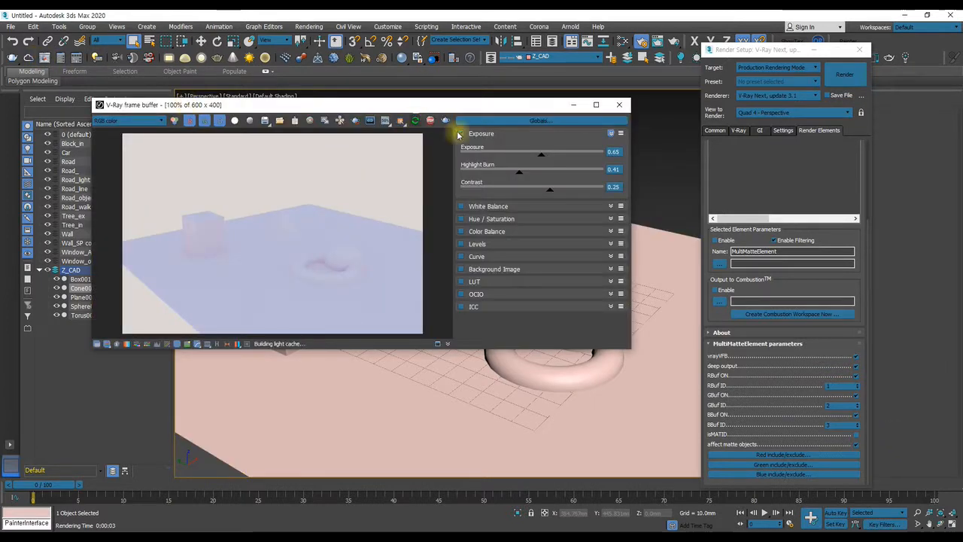
left_click(417, 121)
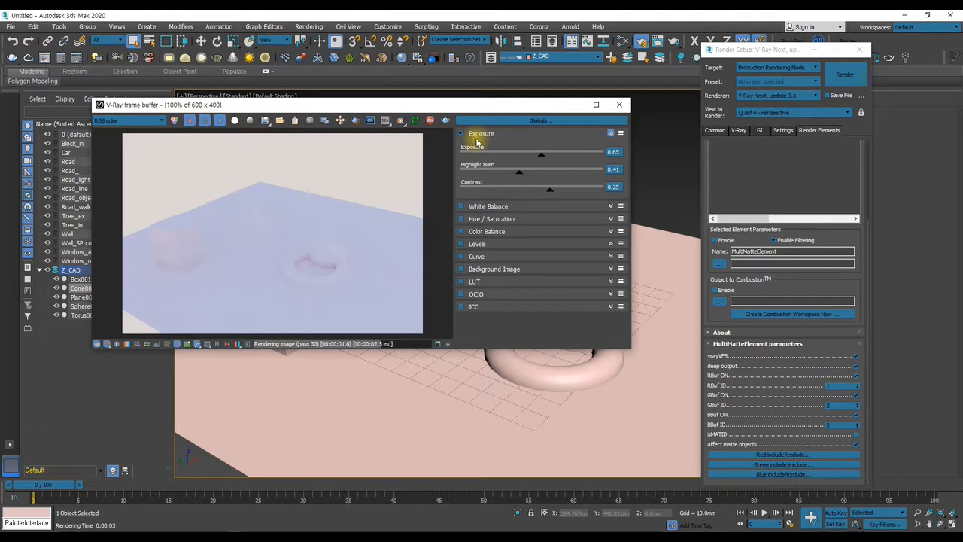
left_click(619, 104)
left_click(844, 79)
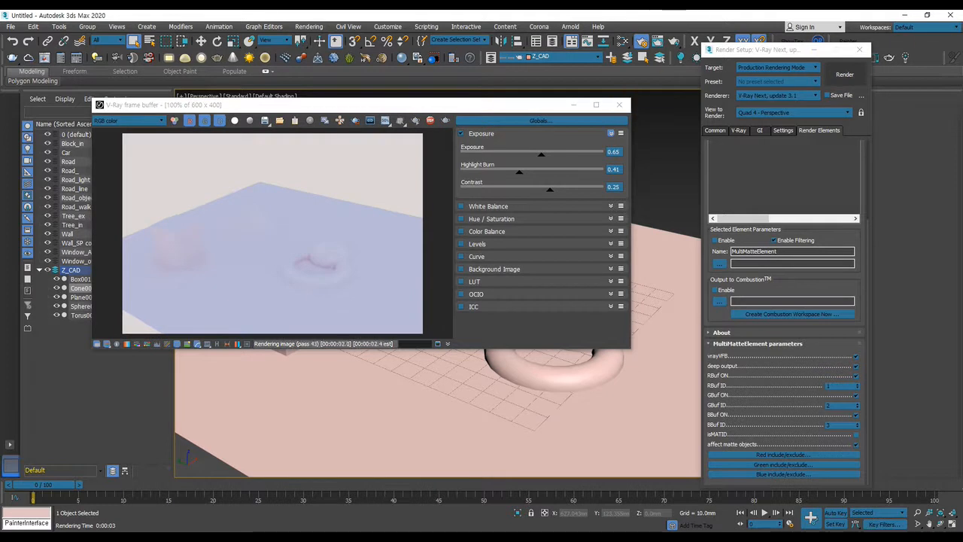
left_click(414, 120)
Compare the RGB color, Alpha and MultiMatteElement channels of the render, ending on MultiMatteElement.
left_click(143, 120)
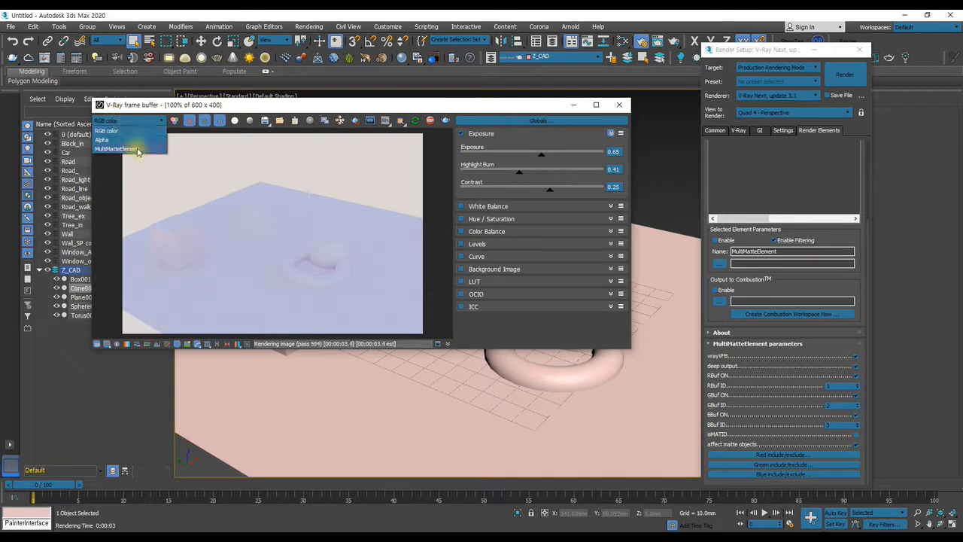
left_click(121, 149)
left_click(129, 120)
left_click(132, 129)
left_click(134, 122)
left_click(106, 140)
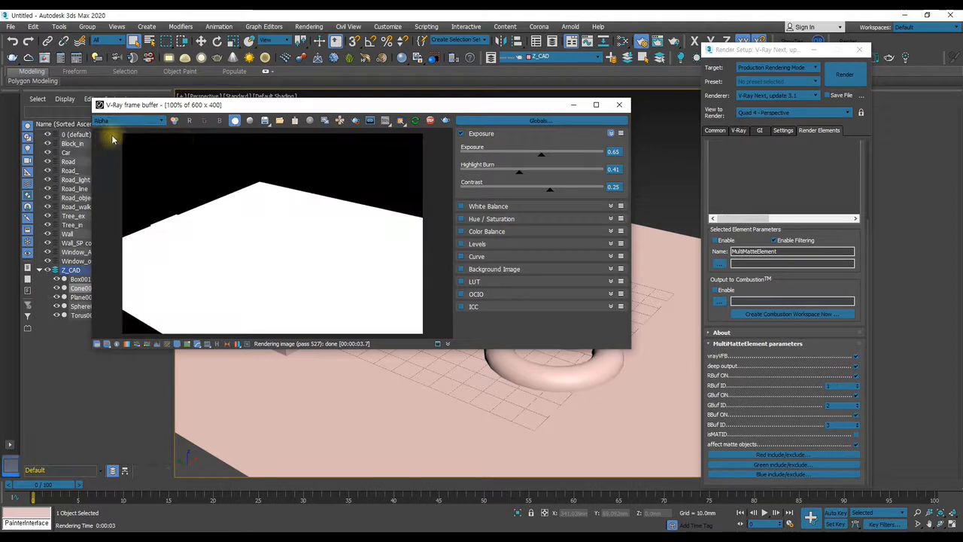
left_click(129, 123)
left_click(122, 148)
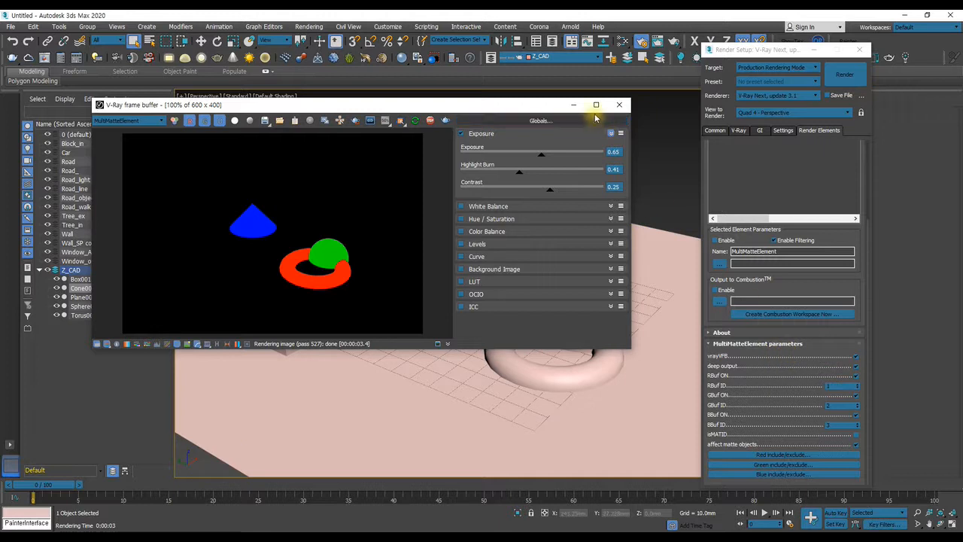
Arrange the frame buffer beside the render elements list and re-render the perspective view with the MultiMatteElement channel shown.
left_click_drag(524, 105, 593, 119)
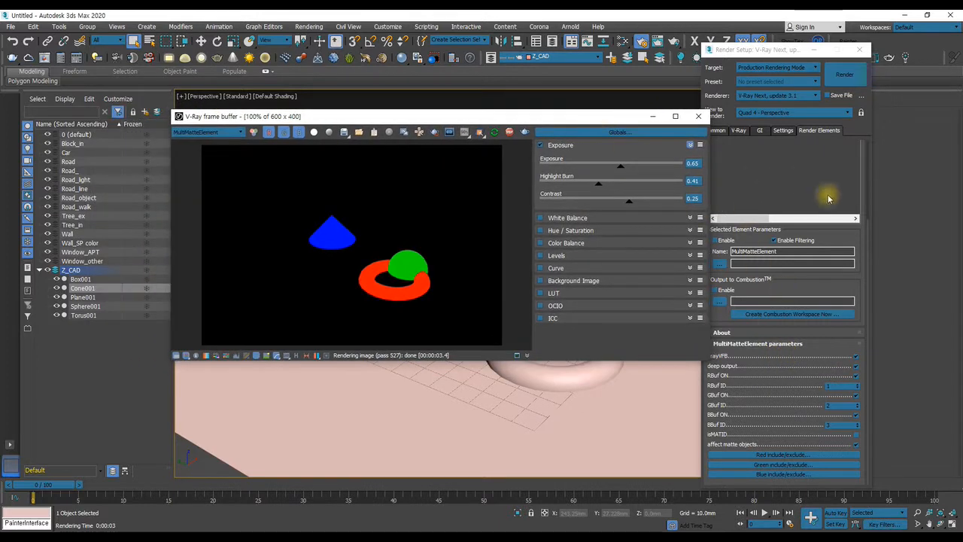
left_click(869, 241)
scroll(867, 230, "up", 3)
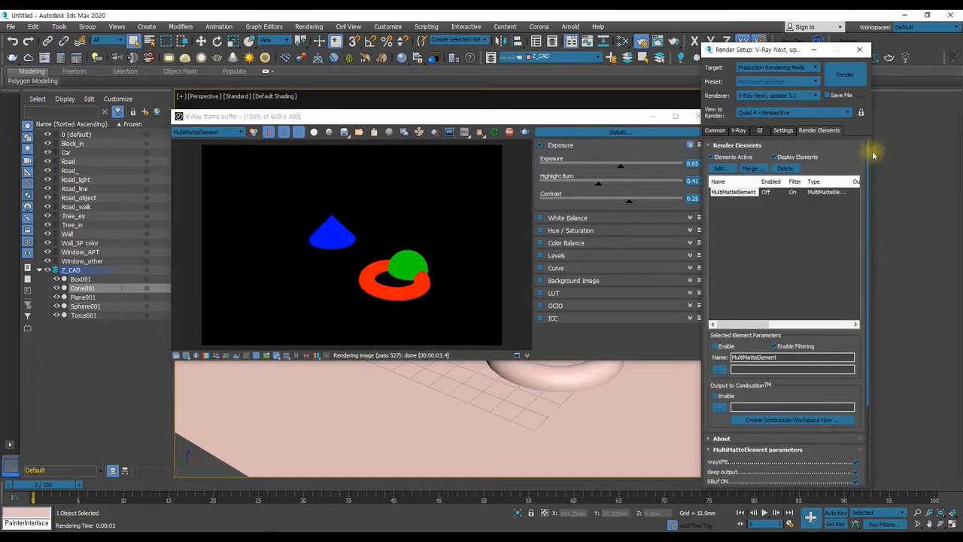
left_click_drag(570, 120, 527, 113)
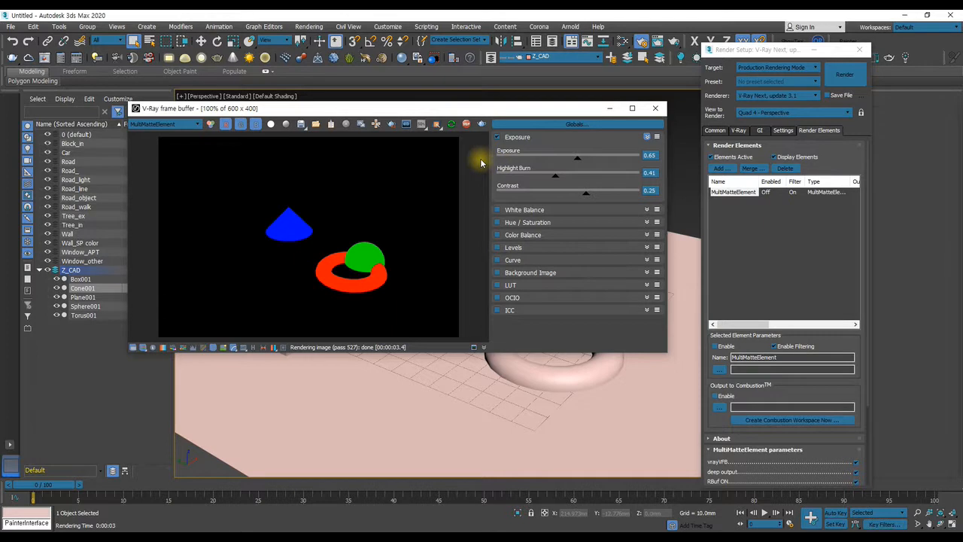
left_click(465, 124)
left_click(451, 125)
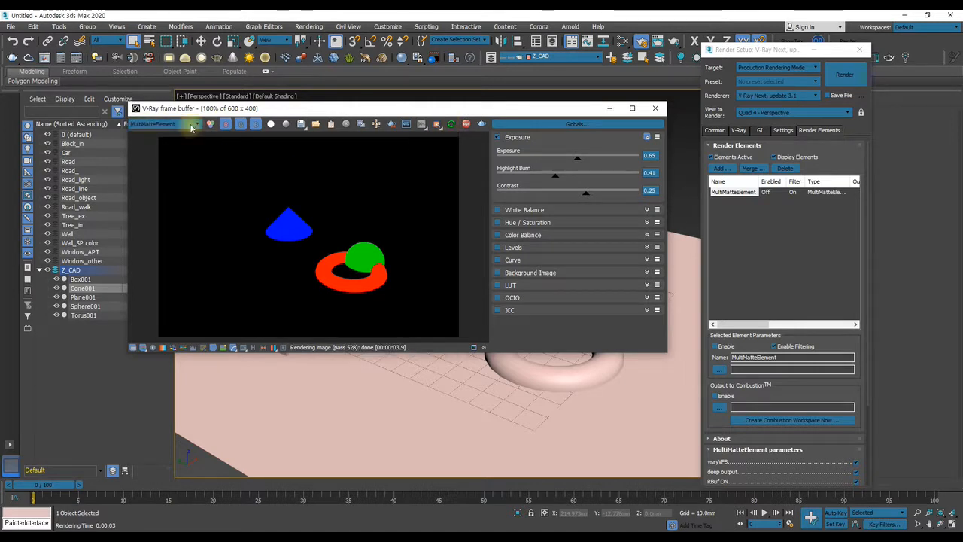
left_click(480, 126)
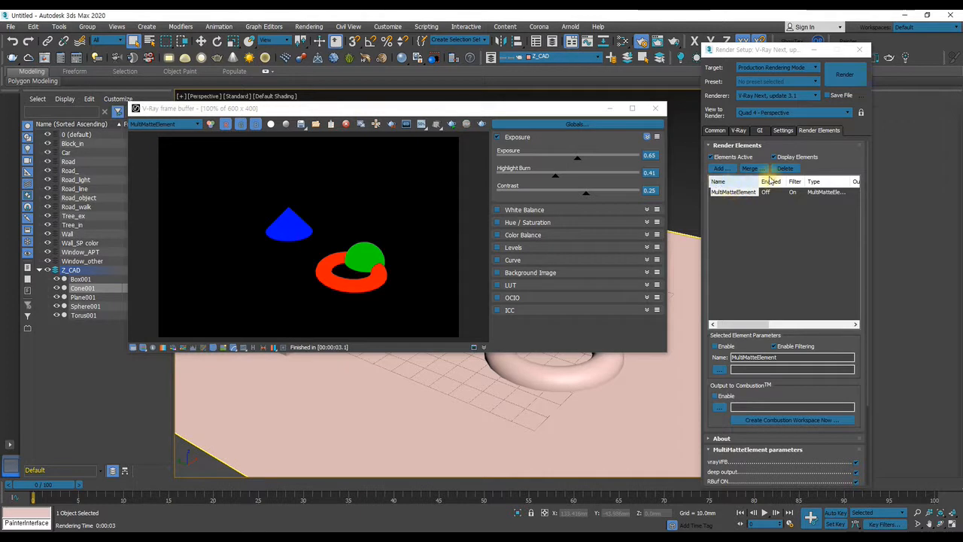
Delete the MultiMatteElement render element and re-render to check which channels the frame buffer offers.
left_click(791, 167)
left_click(785, 168)
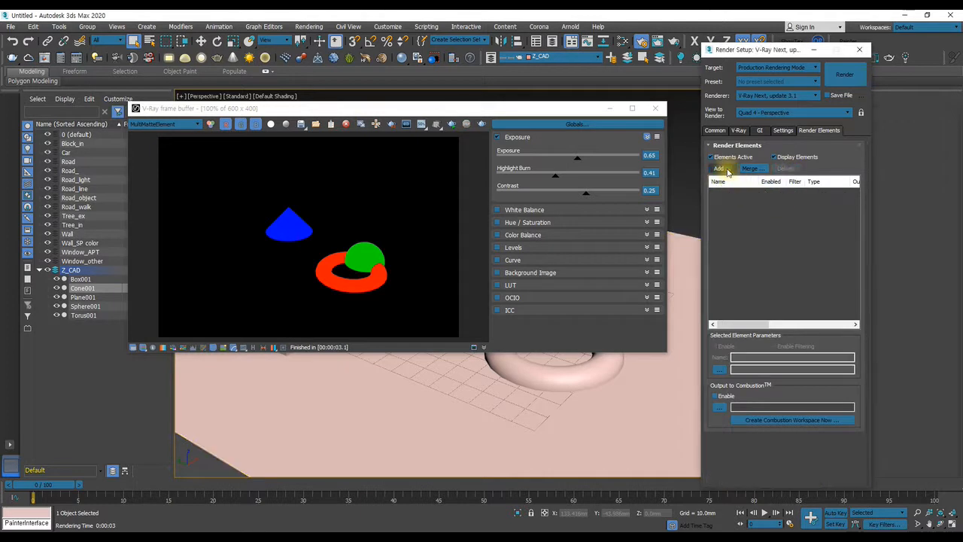
left_click(656, 109)
key("shift+q")
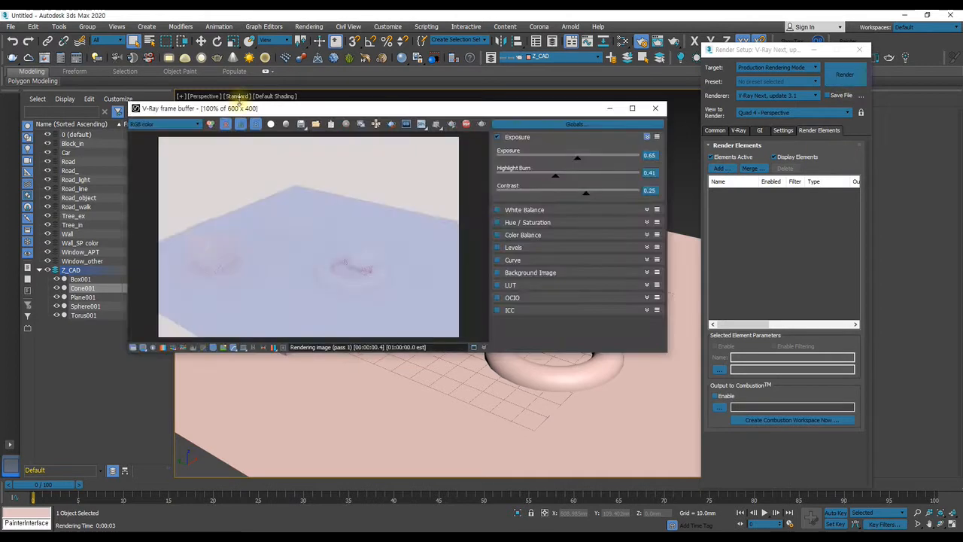
left_click(167, 124)
left_click(178, 133)
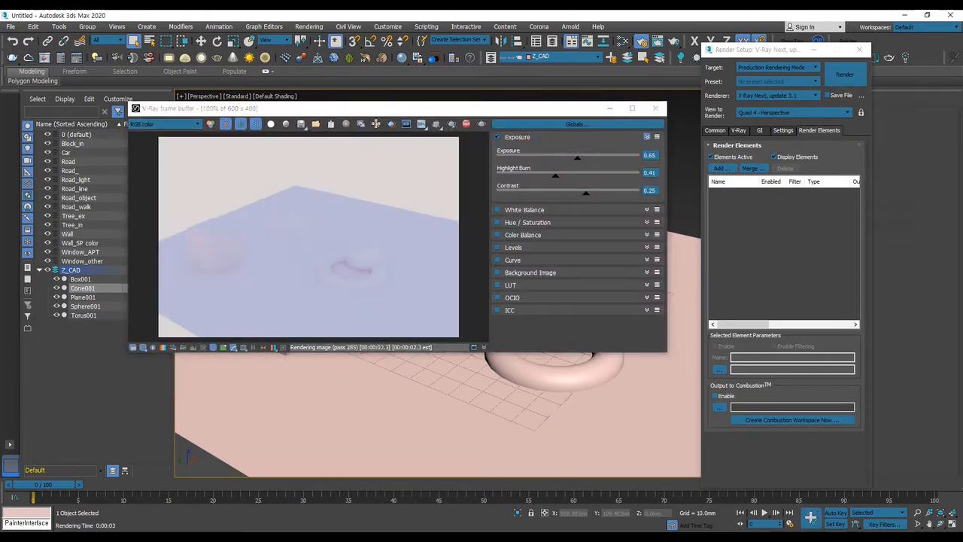
left_click(655, 108)
Add the MultiMatteElement render element back and show its parameters.
left_click(720, 168)
double_click(717, 188)
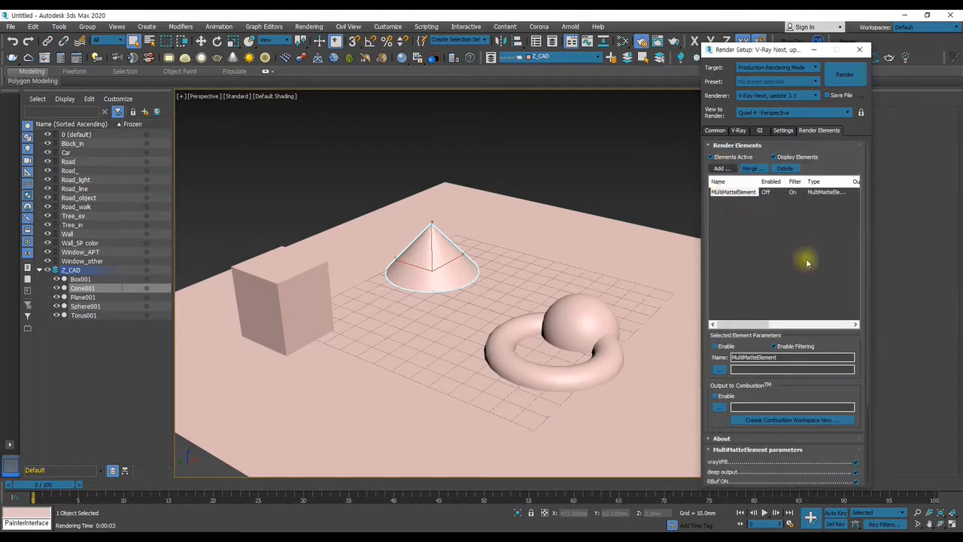
left_click_drag(806, 386, 830, 233)
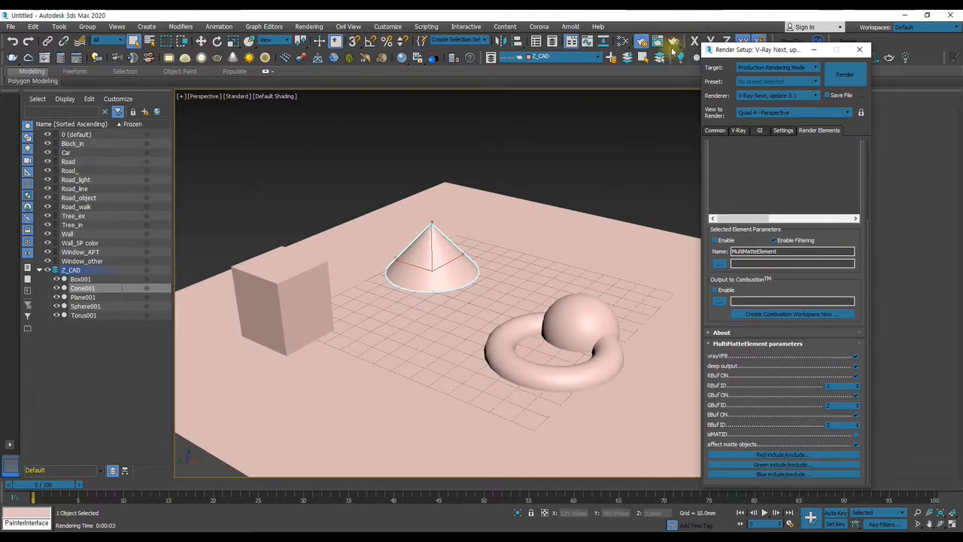
Re-render the perspective view and inspect the cone, sphere and torus masks in the MultiMatteElement channel.
left_click(44, 58)
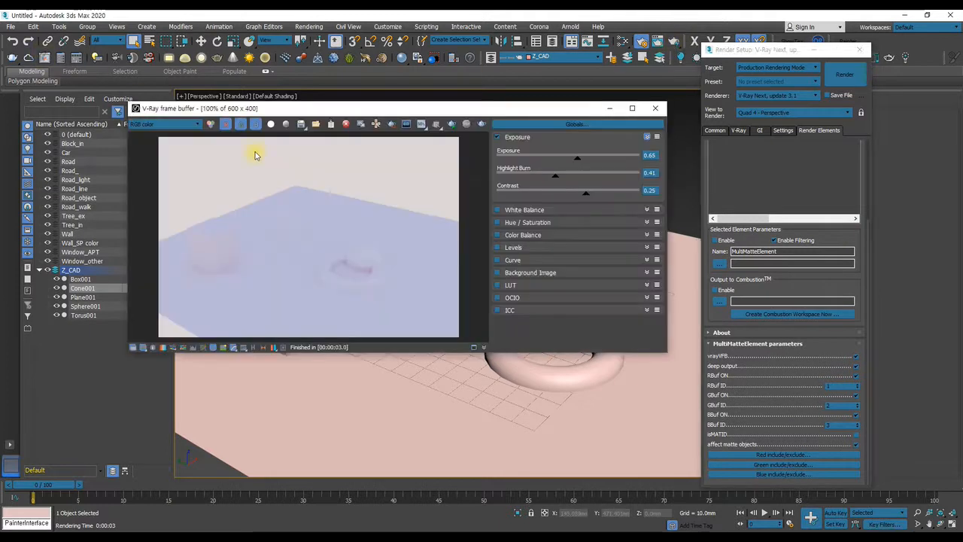
left_click(463, 125)
left_click(184, 124)
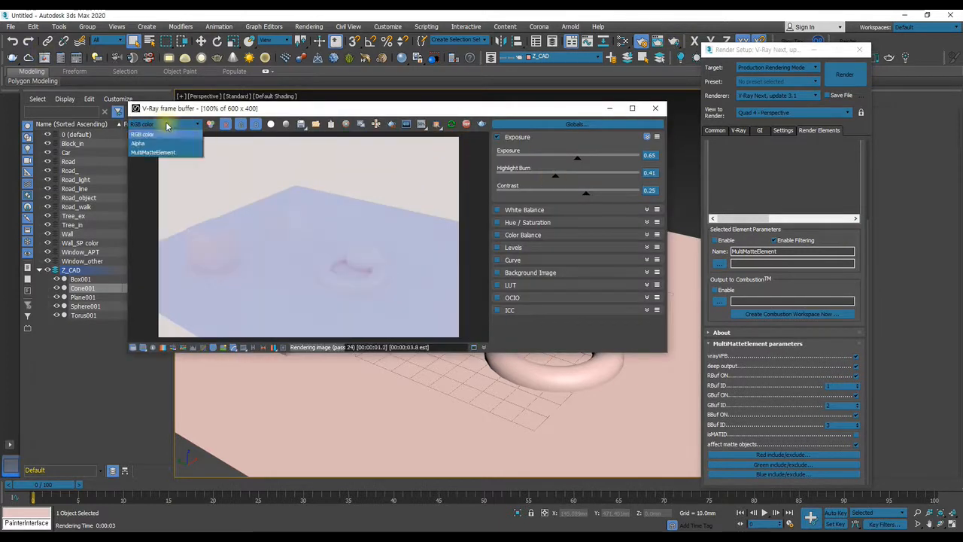
left_click(154, 152)
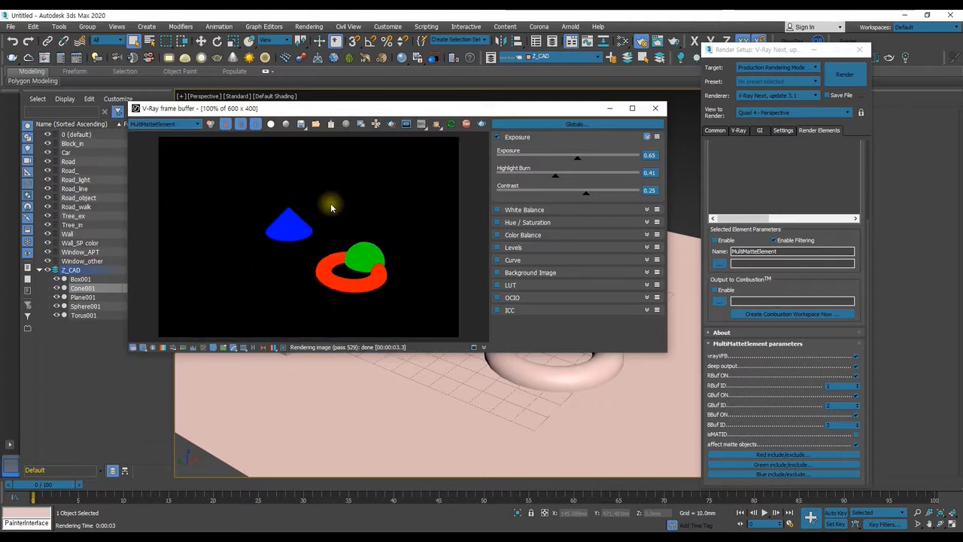
scroll(302, 222, "up", 2)
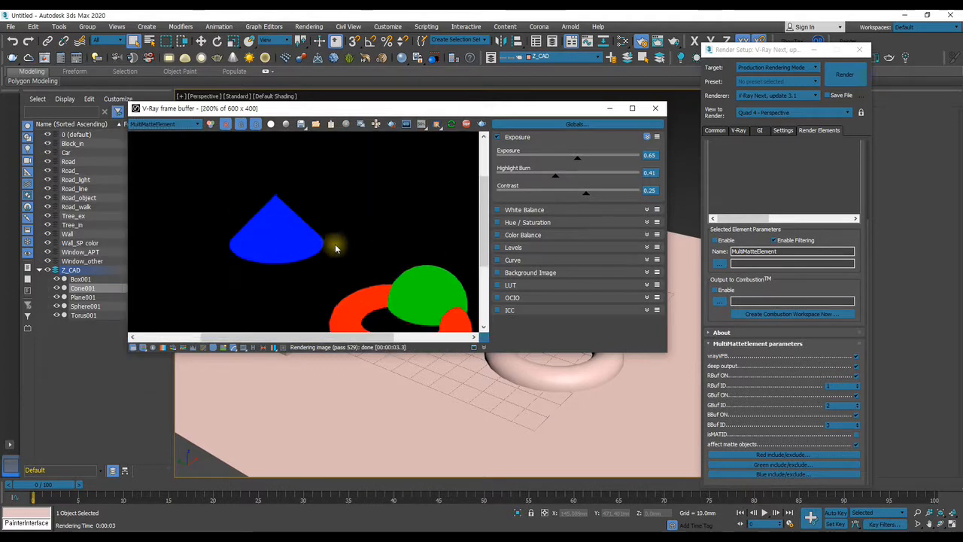
scroll(335, 244, "down", 2)
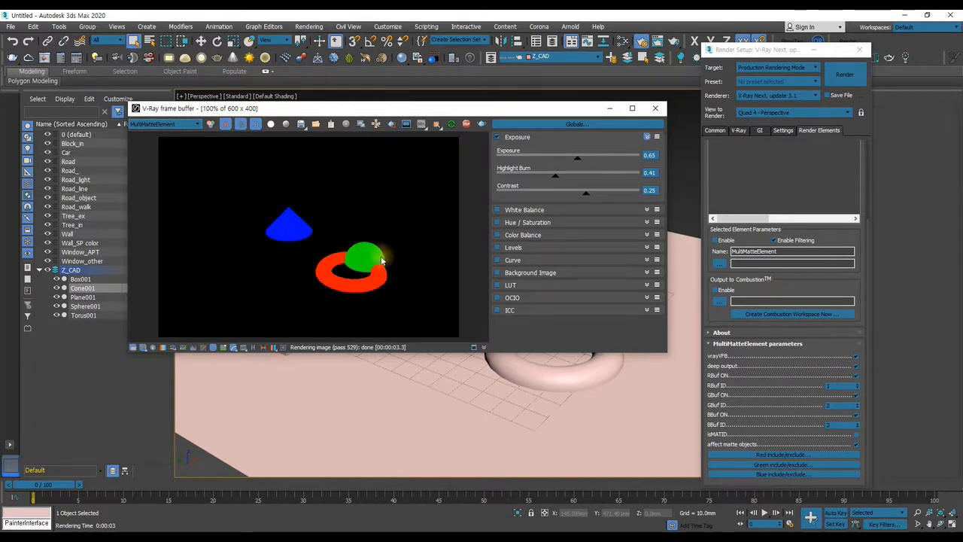
scroll(374, 263, "up", 2)
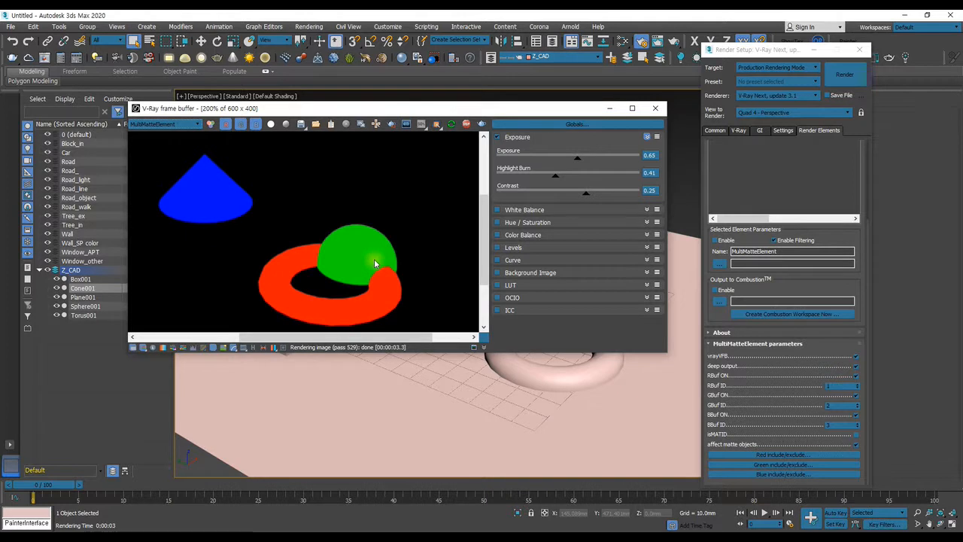
scroll(374, 263, "down", 2)
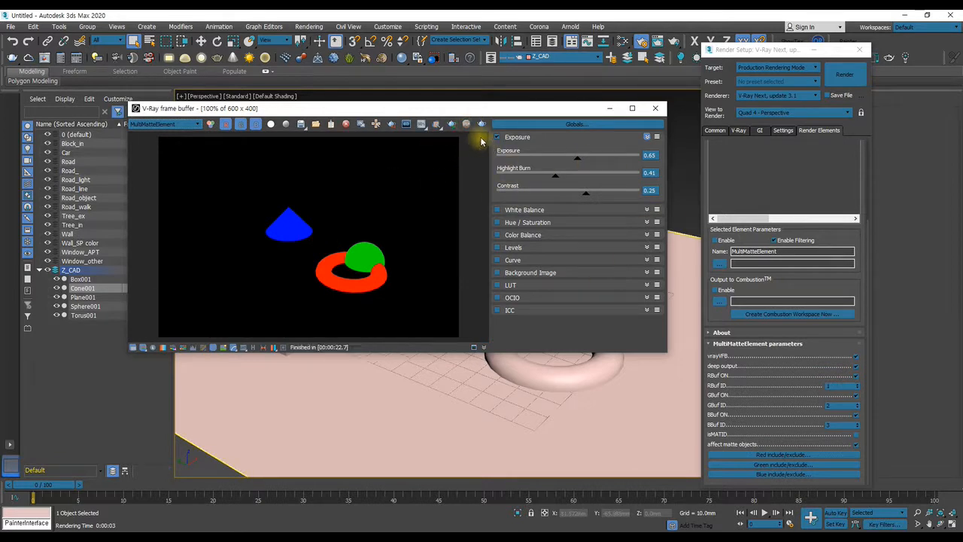
Minimize the frame buffer and reset the G-Buffer object IDs of the sphere and the torus in their object properties.
left_click(608, 109)
left_click(563, 318)
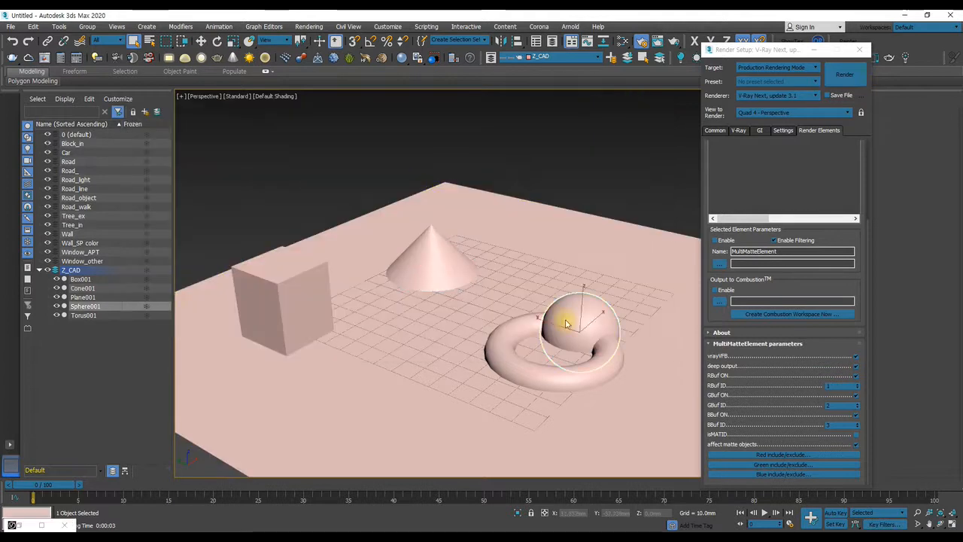
right_click(564, 319)
left_click(602, 390)
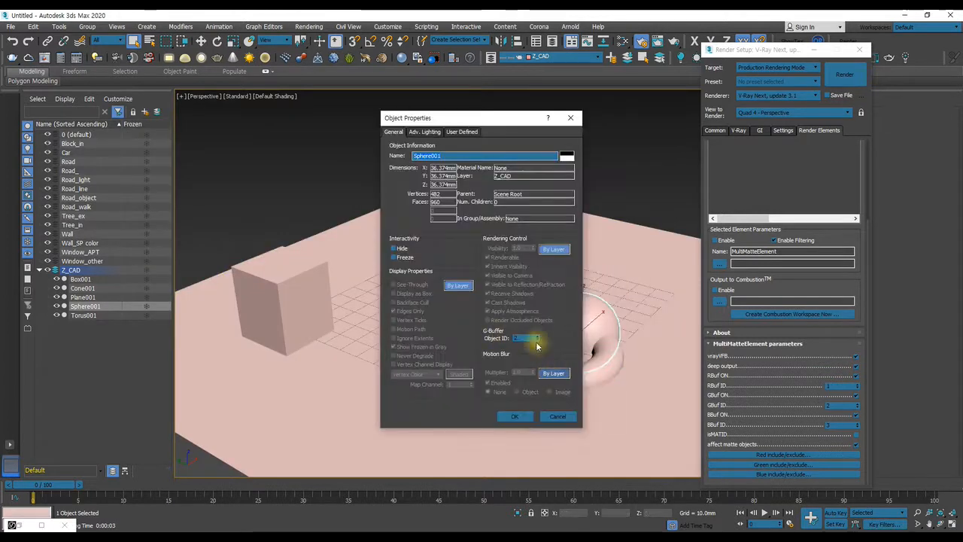
left_click(515, 416)
left_click(555, 390)
right_click(559, 387)
left_click(586, 455)
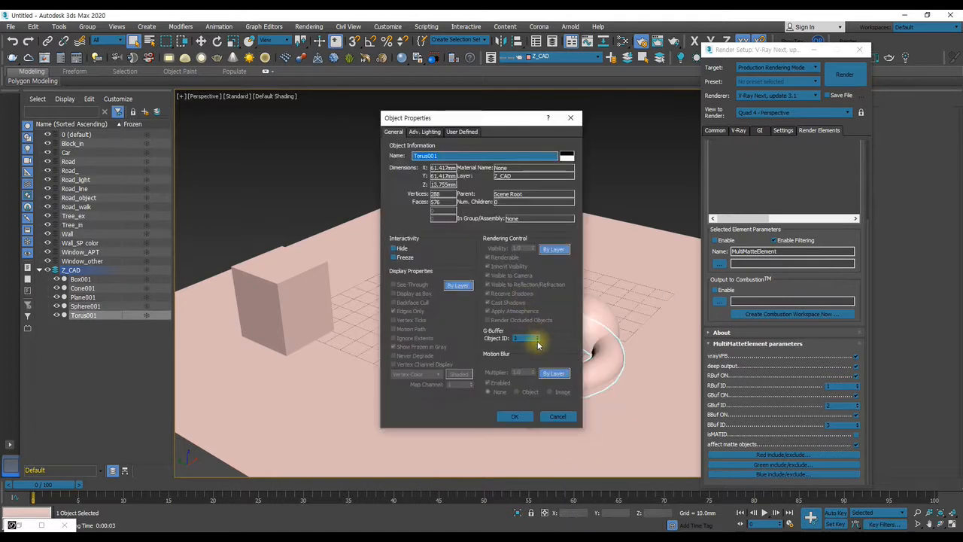
left_click(514, 416)
Change the cone's G-Buffer object ID in its object properties.
left_click(434, 267)
right_click(437, 270)
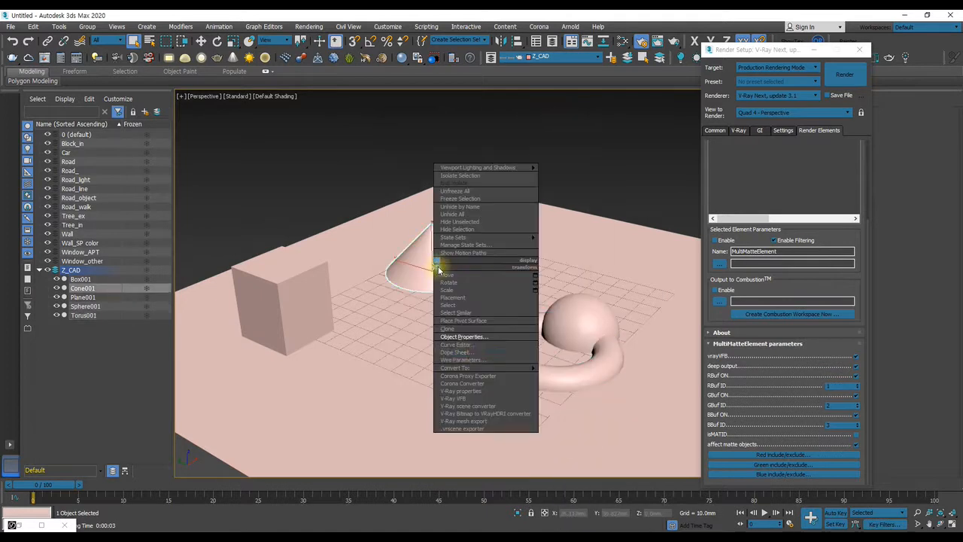
left_click(466, 336)
left_click(538, 341)
type("2")
left_click(515, 416)
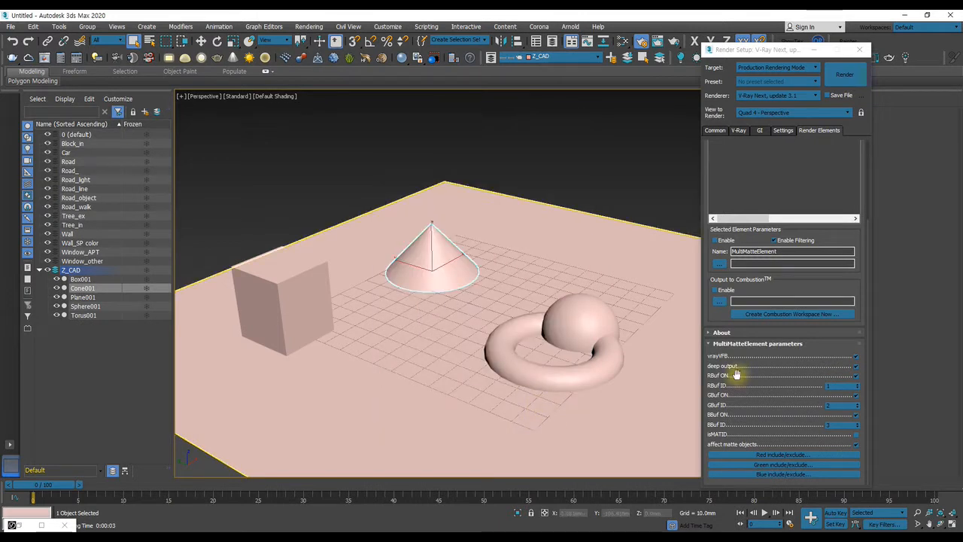
Set the MultiMatteElement's red channel to include Box001.
left_click(774, 420)
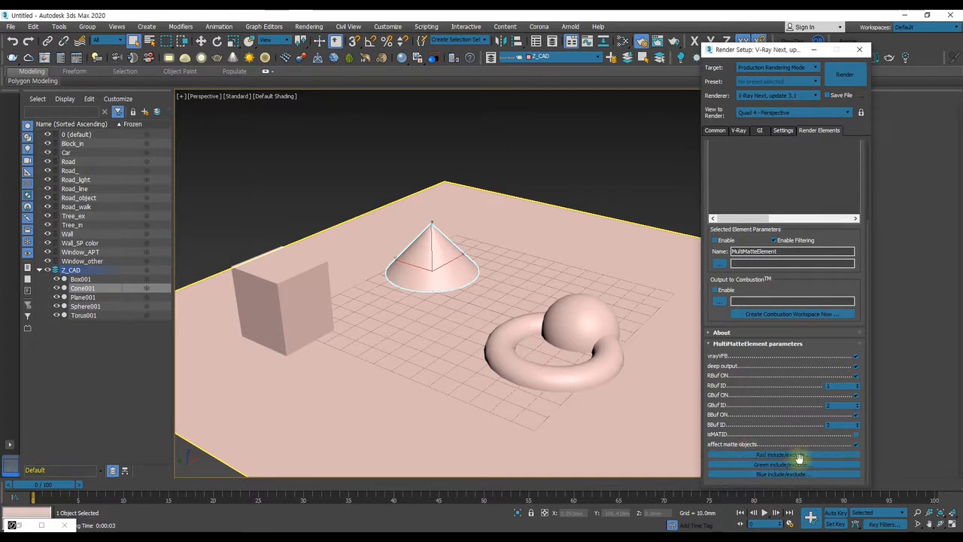
left_click(774, 456)
left_click_drag(387, 154, 449, 176)
left_click(386, 208)
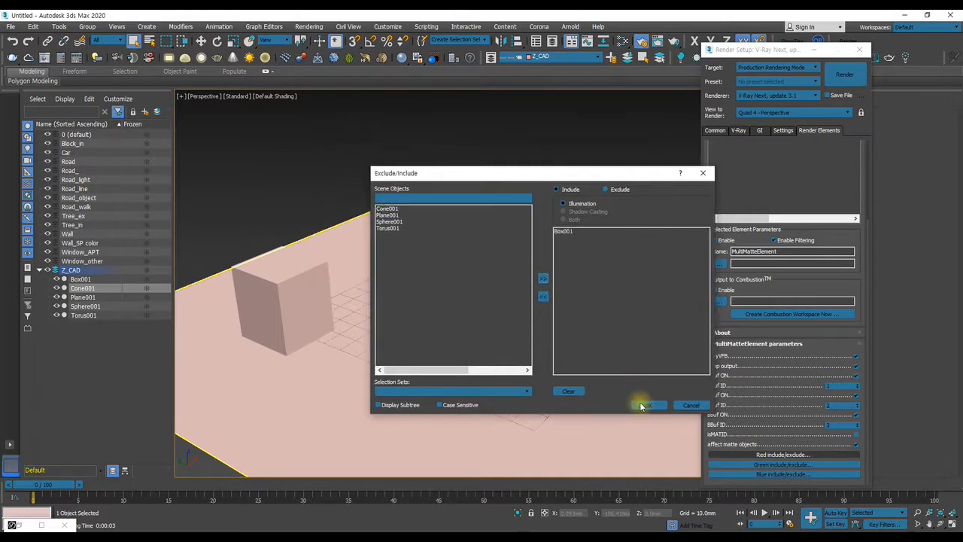
left_click(646, 405)
Set the MultiMatteElement's green channel to include Sphere001.
left_click(576, 319)
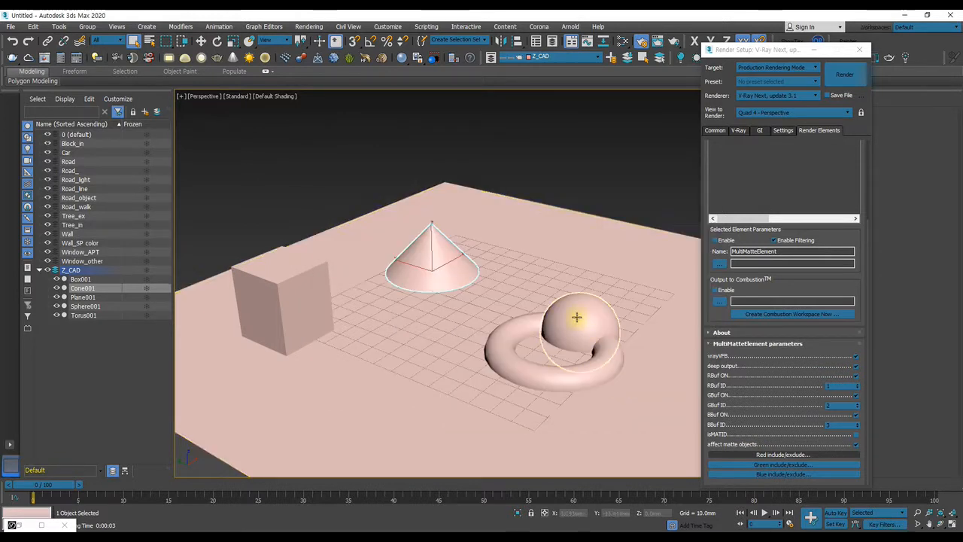
left_click(751, 468)
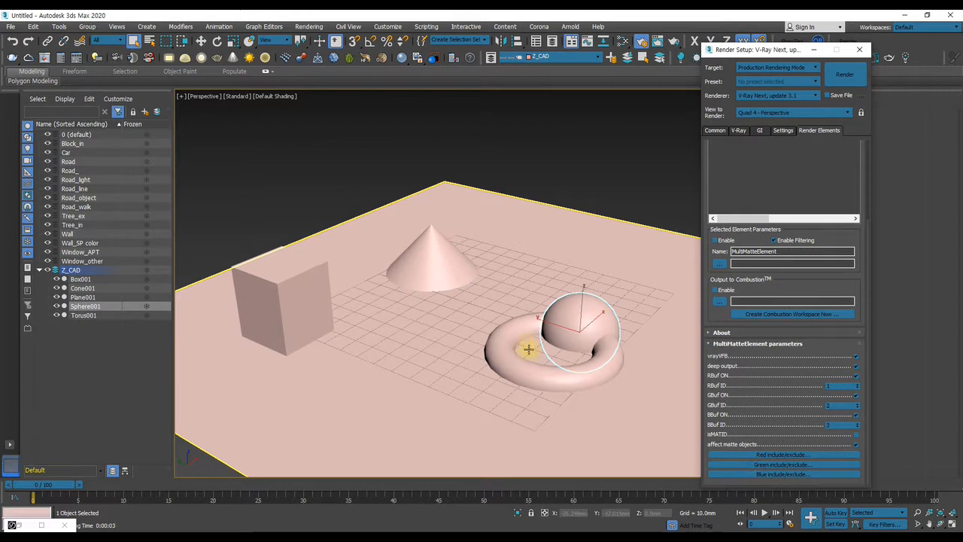
left_click(746, 467)
left_click(328, 208)
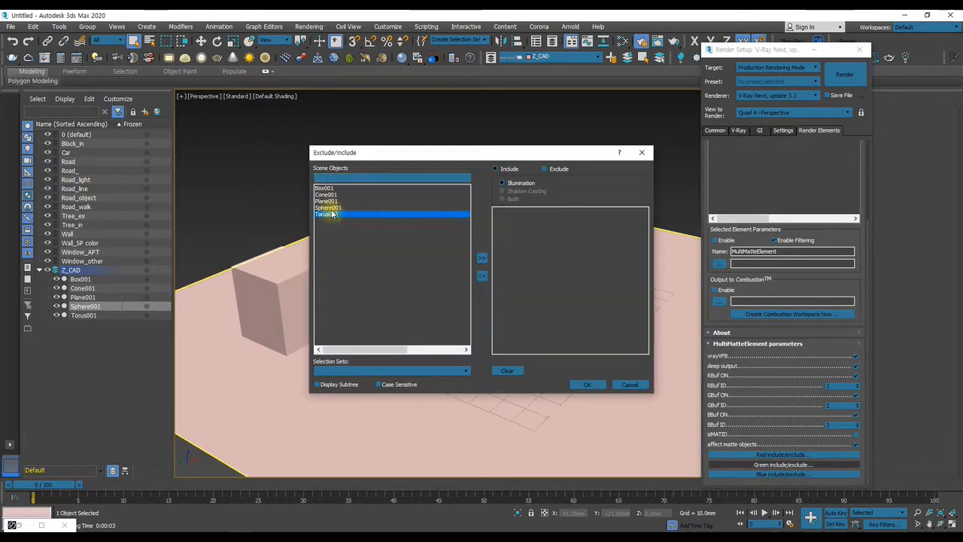
left_click(482, 259)
left_click(571, 385)
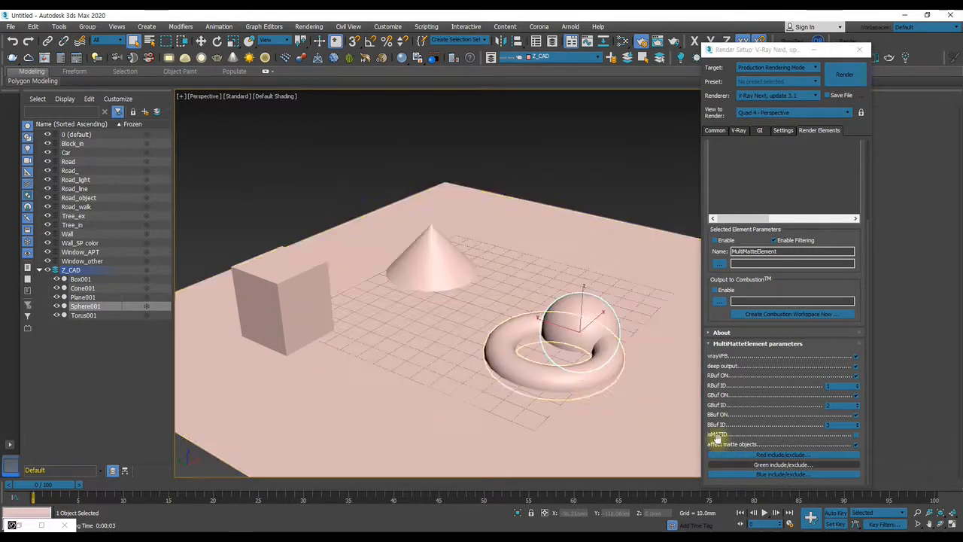
Set the MultiMatteElement's blue channel to include Torus001.
left_click(744, 473)
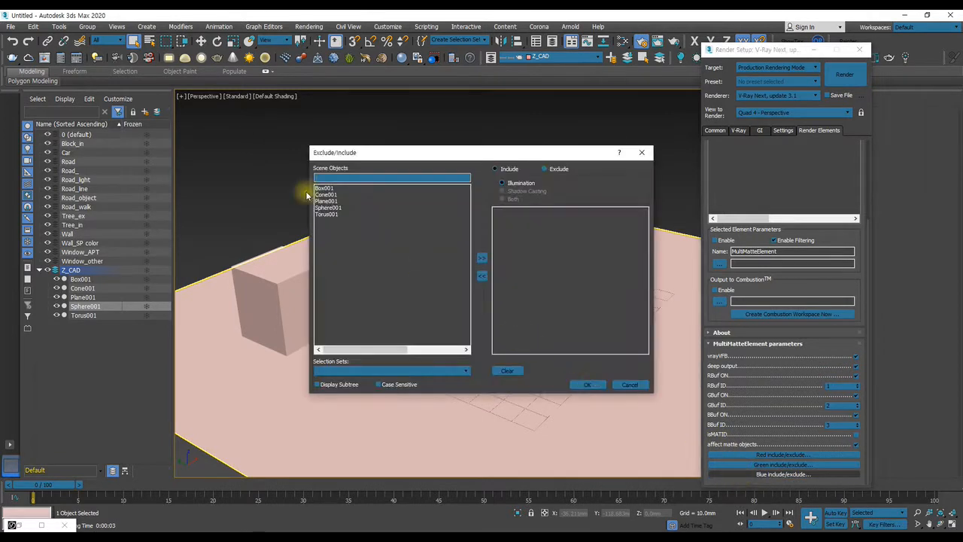
left_click(325, 214)
left_click(481, 258)
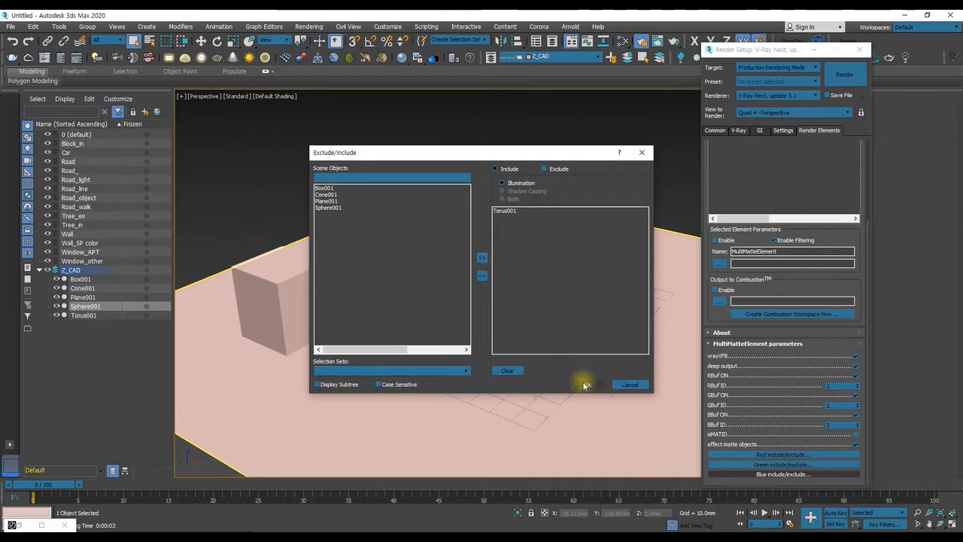
left_click(587, 385)
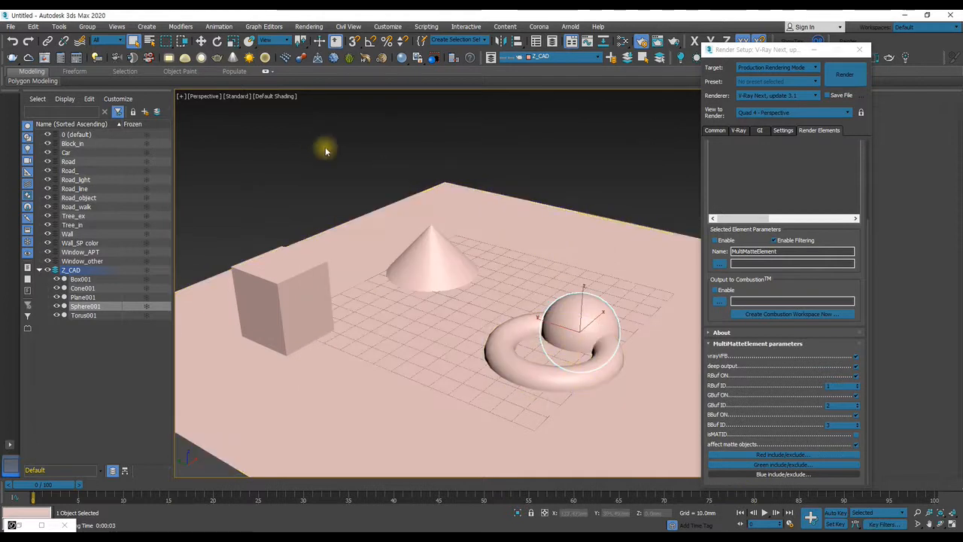
Re-render the view with the include lists and compare the RGB color and MultiMatteElement channels, ending on MultiMatteElement.
left_click(43, 59)
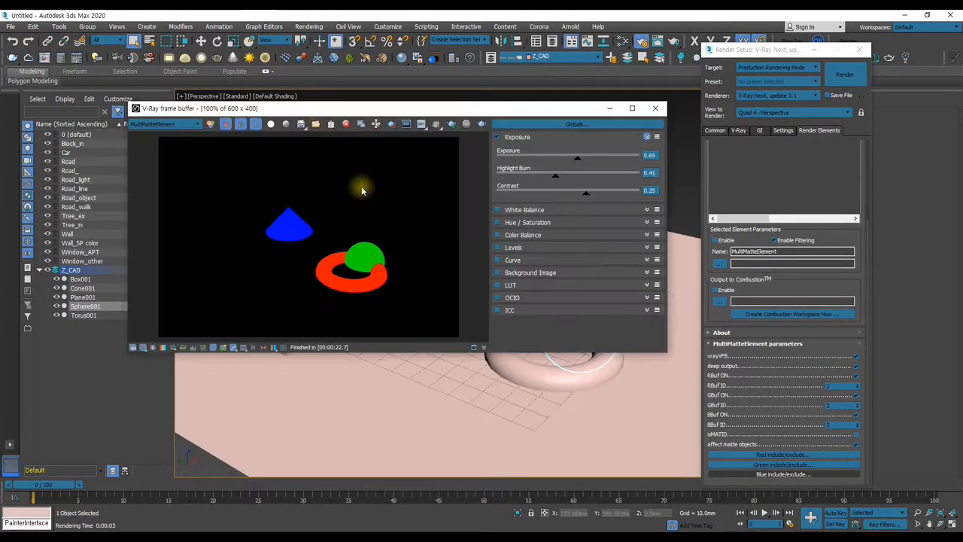
left_click(450, 125)
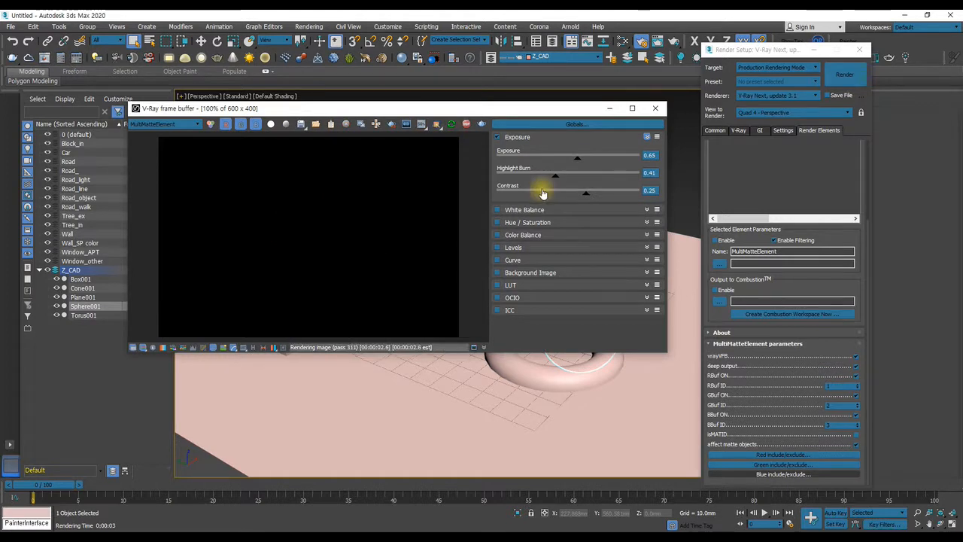
left_click(162, 124)
left_click(147, 134)
left_click(163, 124)
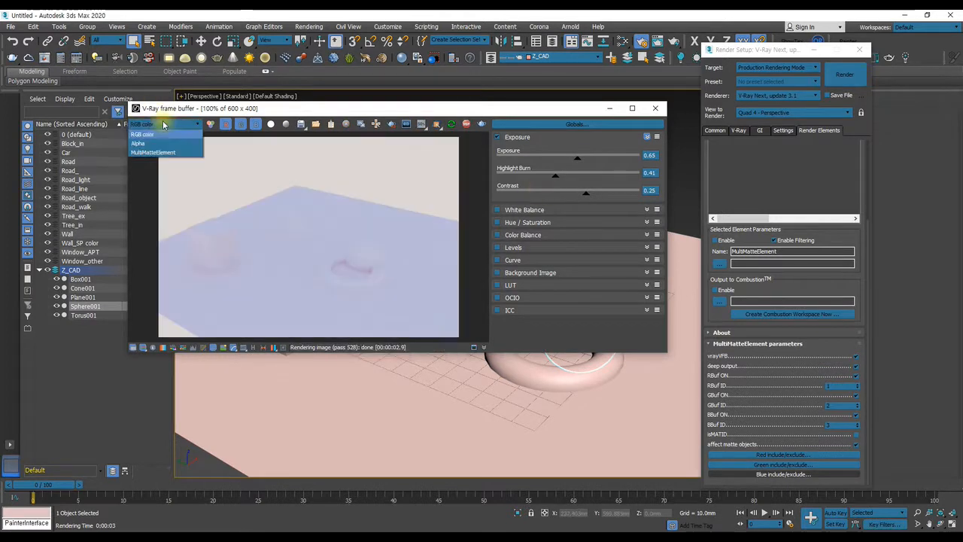
left_click(154, 152)
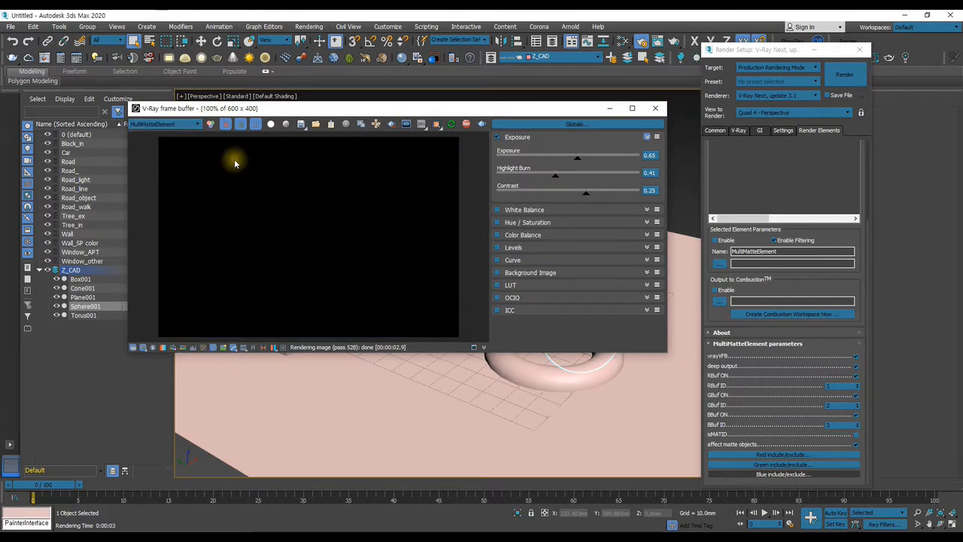
left_click(466, 123)
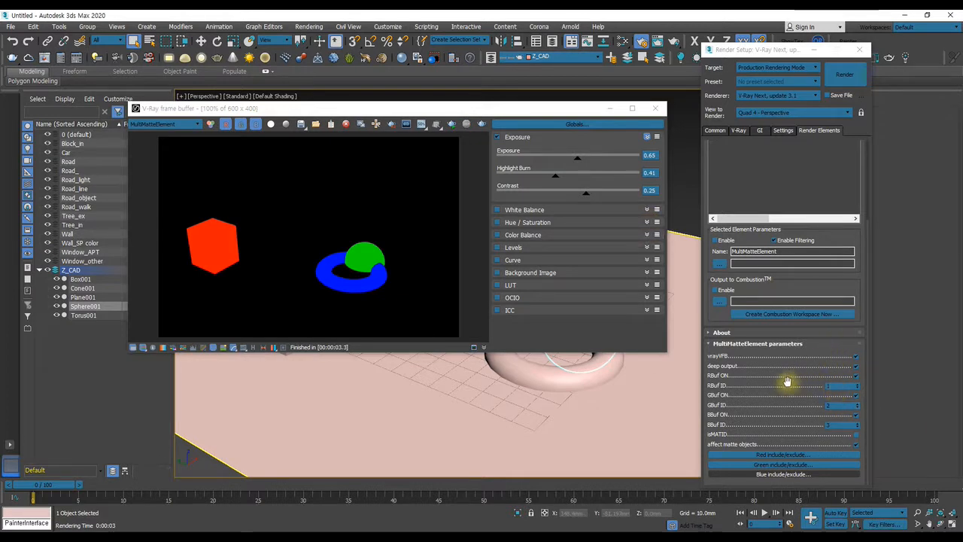
Clear the objects from the red, green and blue include lists of the MultiMatteElement.
left_click(772, 456)
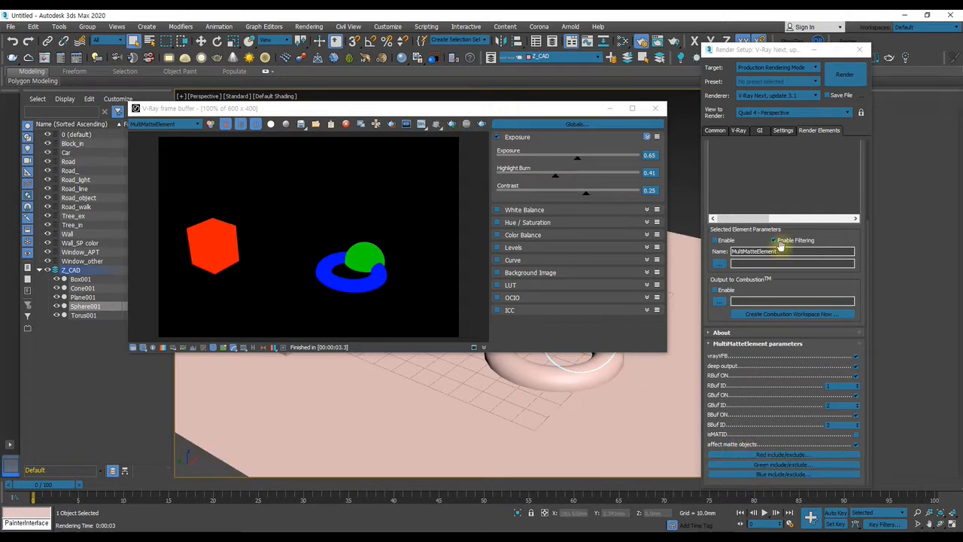
left_click(771, 455)
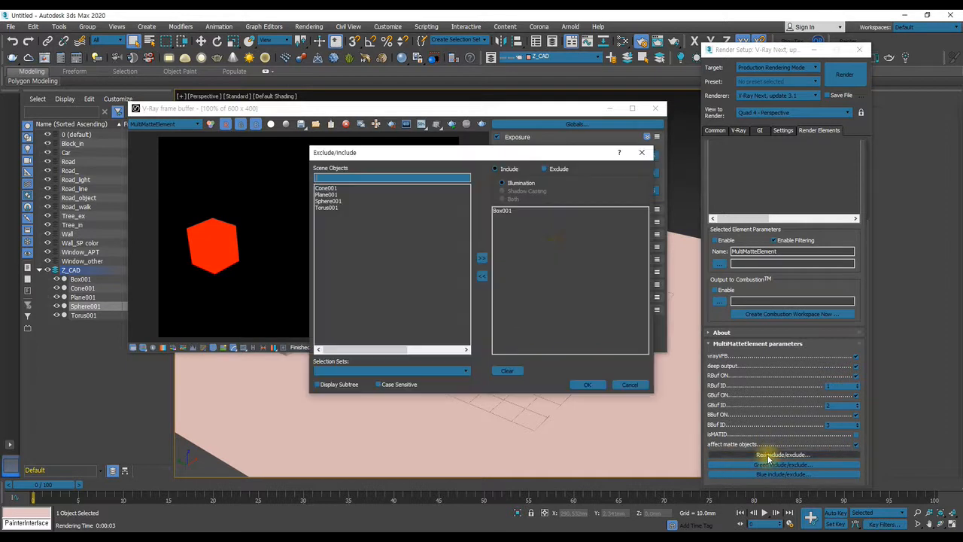
left_click(510, 210)
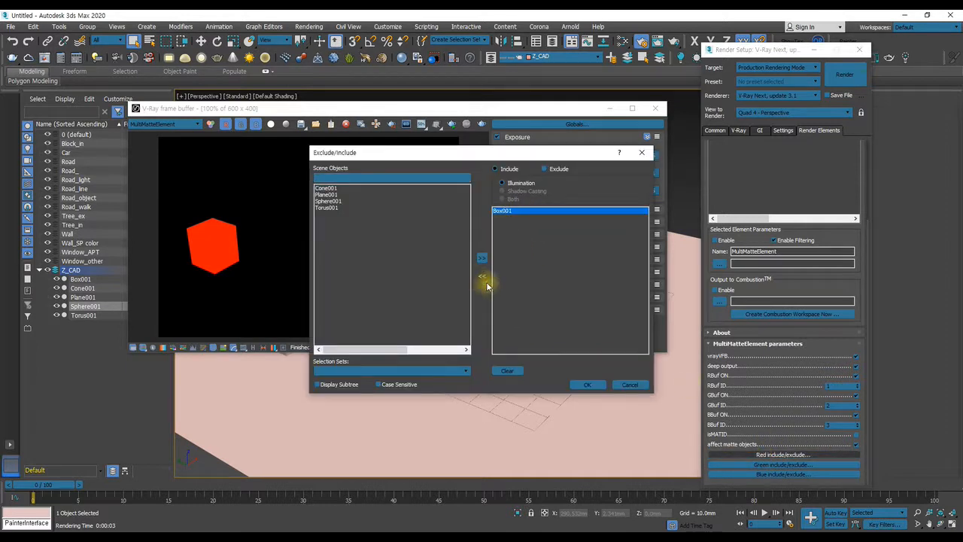
left_click(508, 370)
left_click(587, 384)
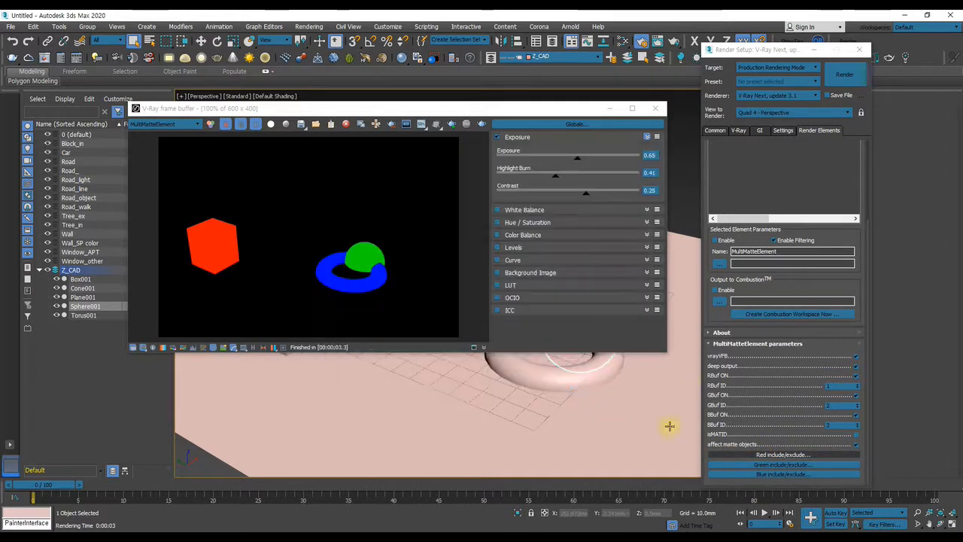
left_click(734, 466)
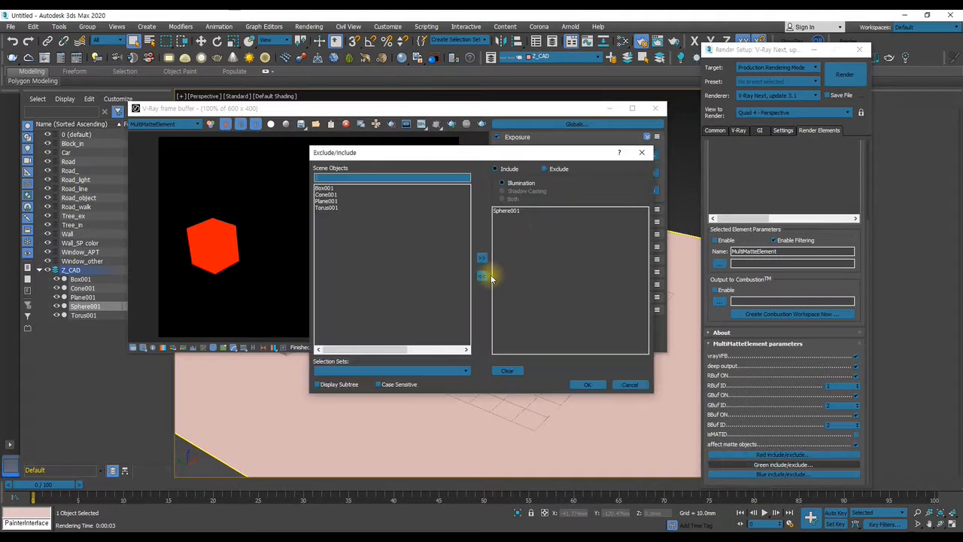
left_click(591, 391)
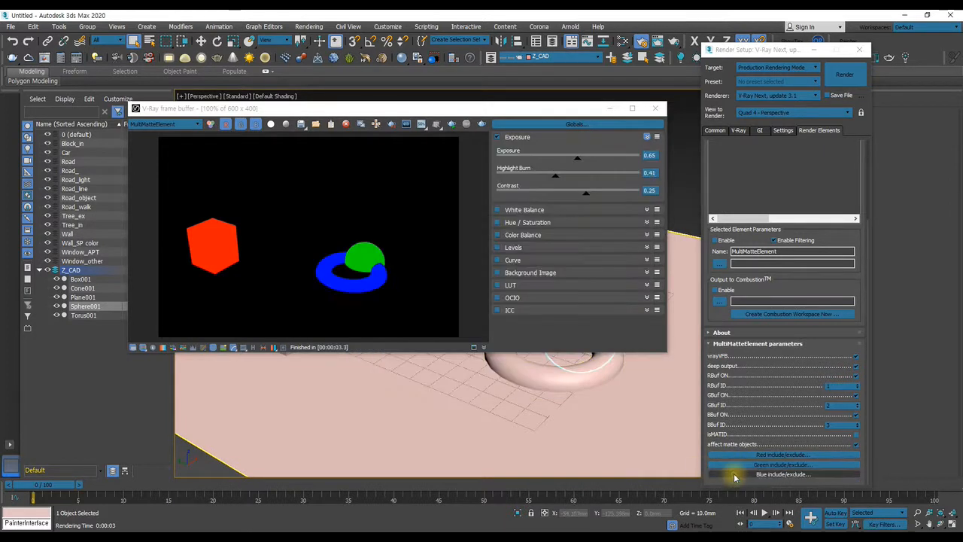
left_click(734, 475)
left_click(507, 371)
left_click(587, 385)
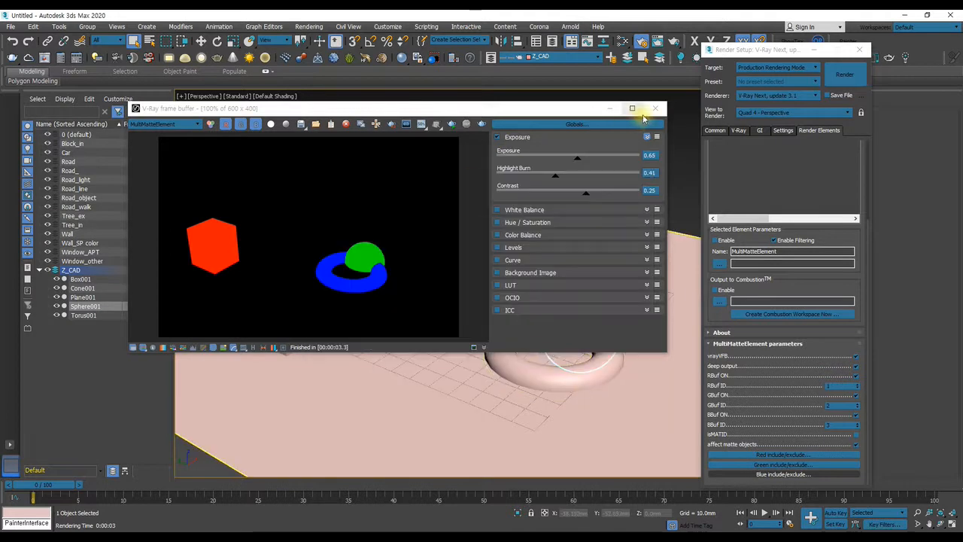
Start a render with the MultiMatteElement channel shown, and close the frame buffer.
left_click(843, 75)
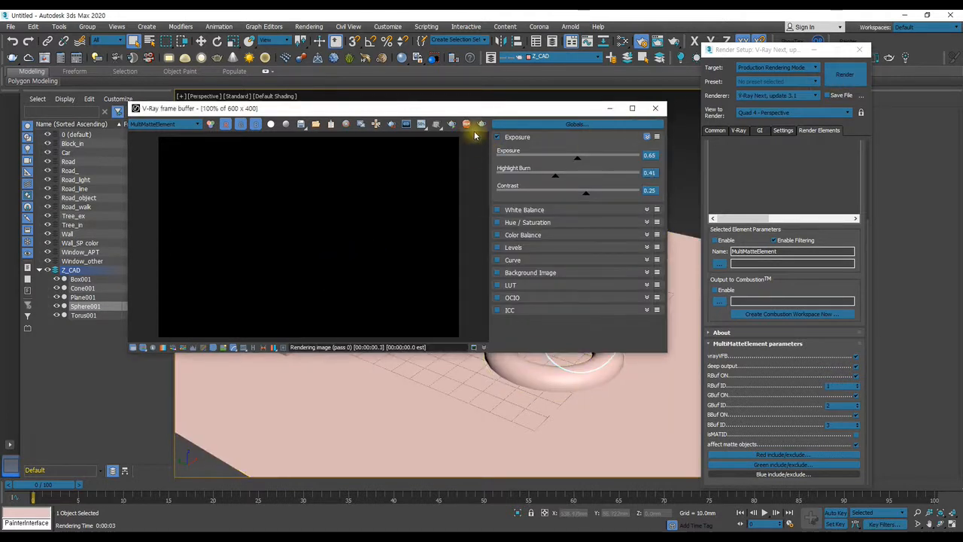
left_click(656, 109)
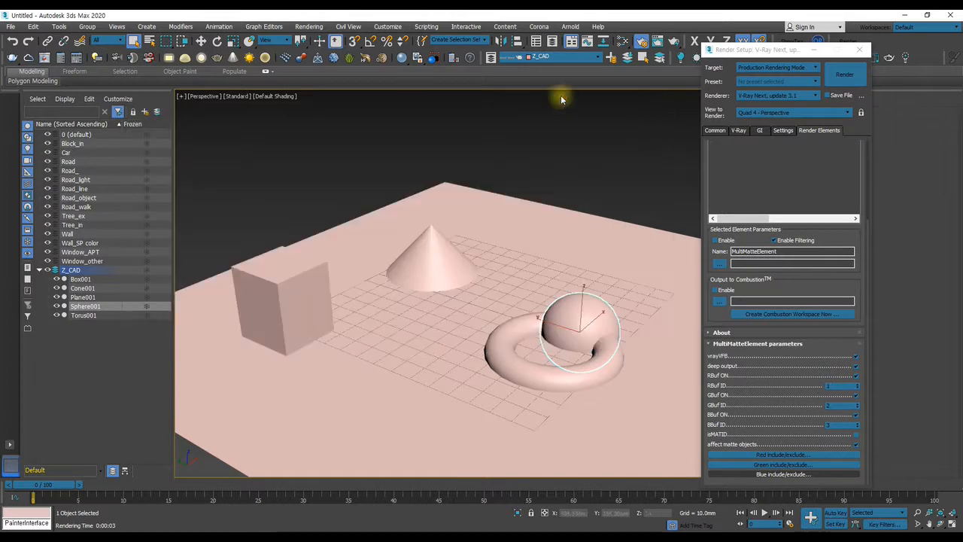
Reopen the V-Ray frame buffer, show its RGB color channel and move it clear of the perspective view.
left_click(111, 58)
left_click(154, 126)
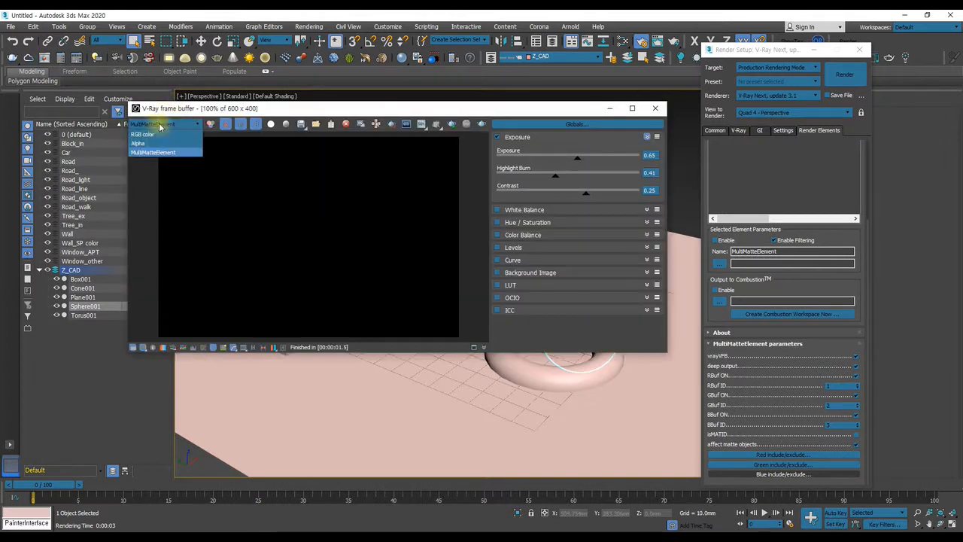
left_click(151, 134)
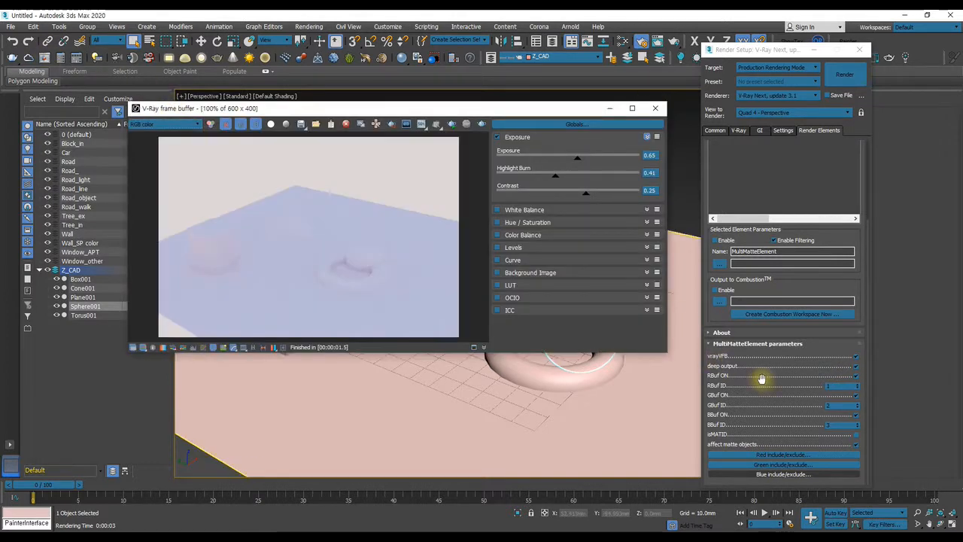
left_click_drag(517, 109, 484, 111)
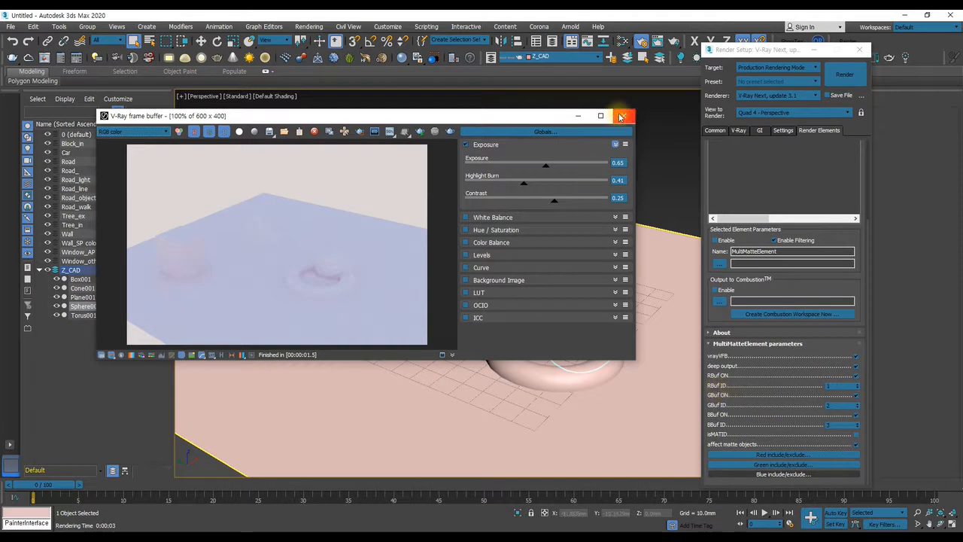
left_click_drag(531, 115, 468, 88)
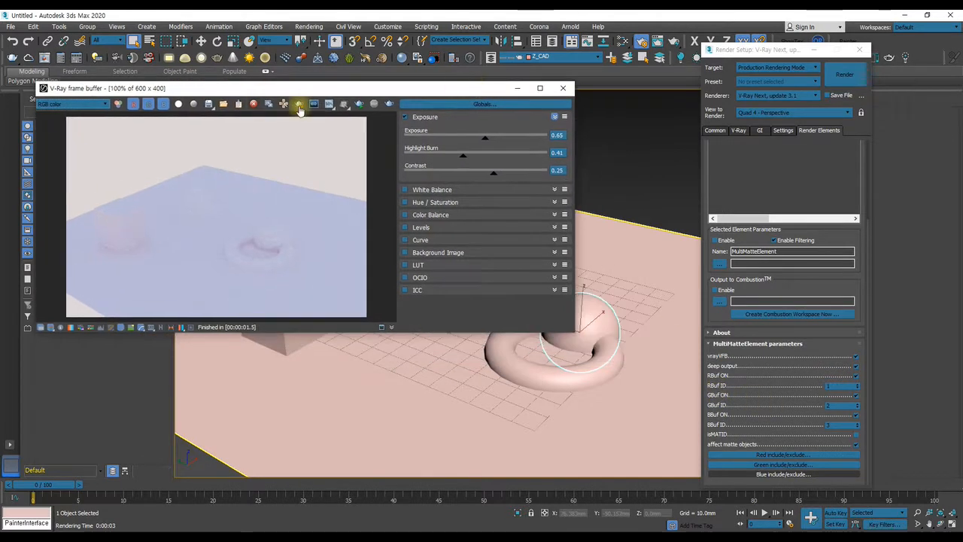
Re-render the view and compare the MultiMatteElement and RGB color channels, ending on RGB color.
left_click(355, 106)
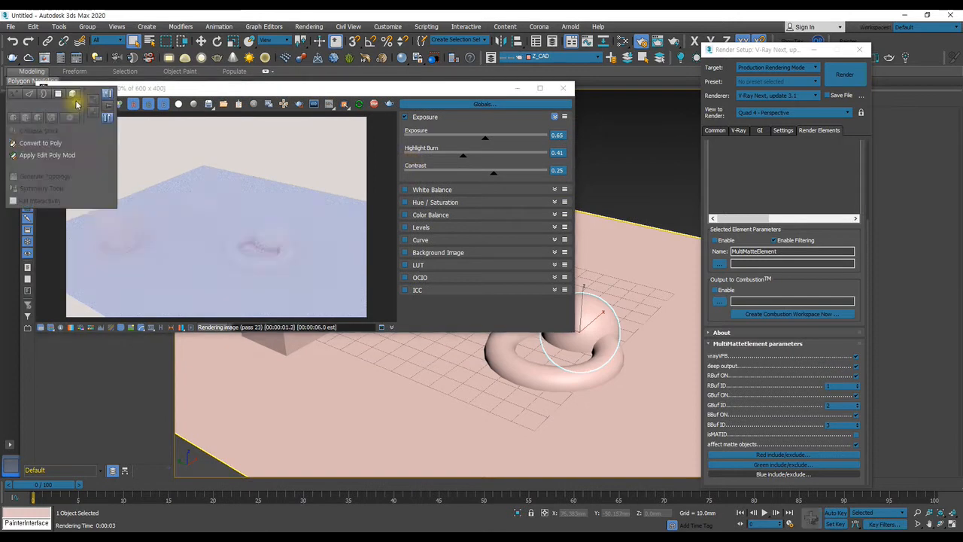
left_click(69, 104)
left_click(53, 134)
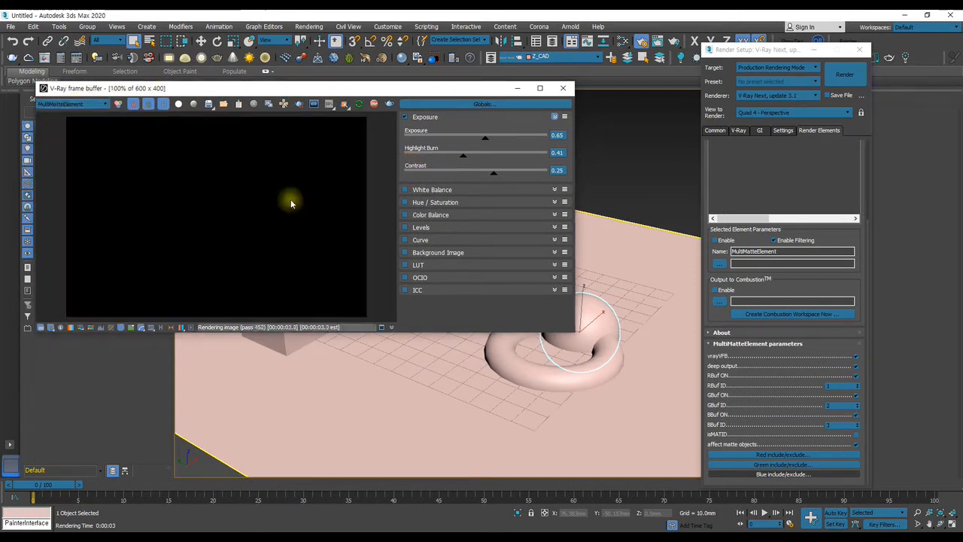
left_click(69, 104)
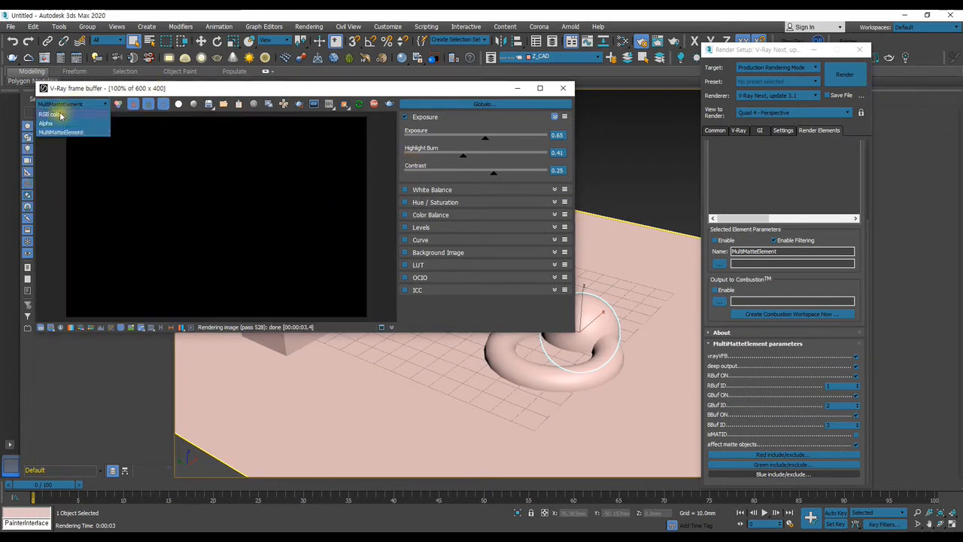
left_click(53, 113)
left_click(388, 104)
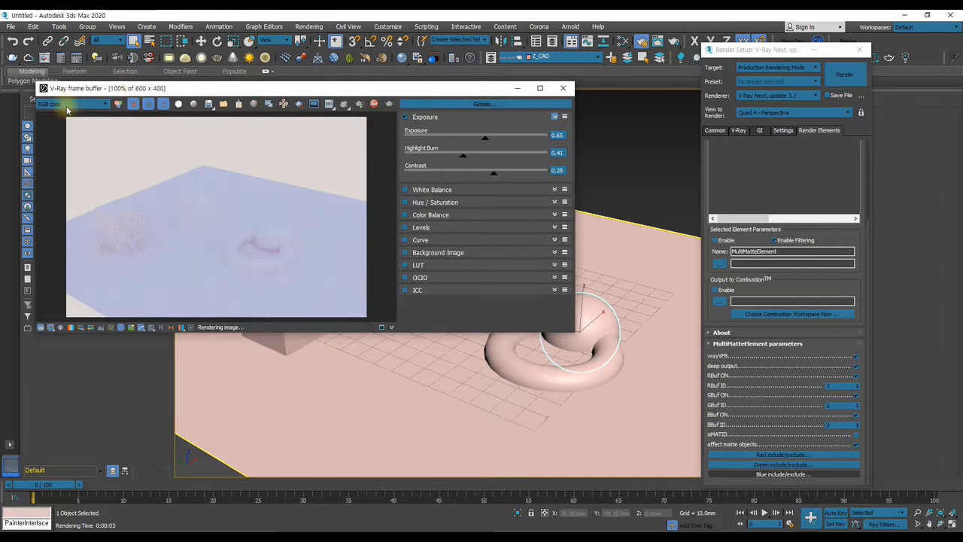
left_click(66, 106)
left_click(53, 134)
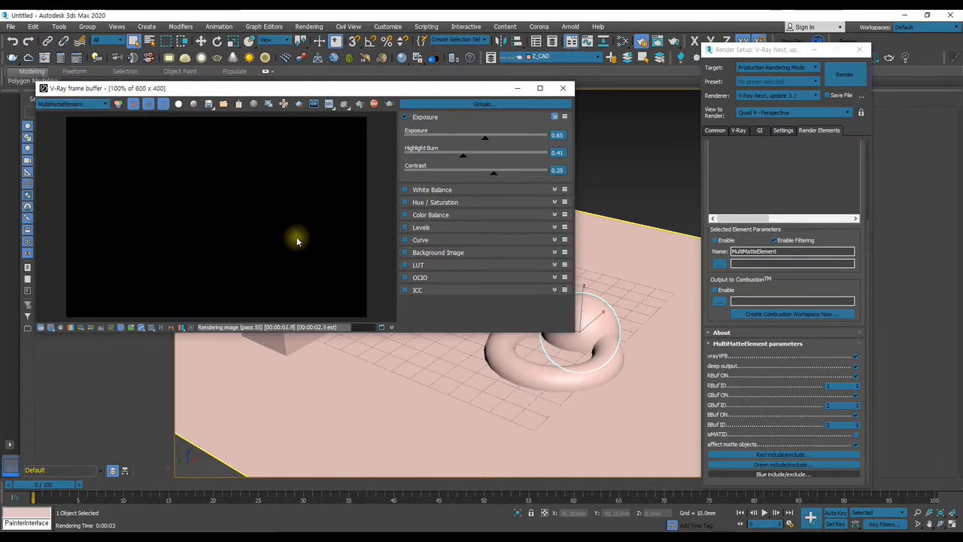
left_click(68, 104)
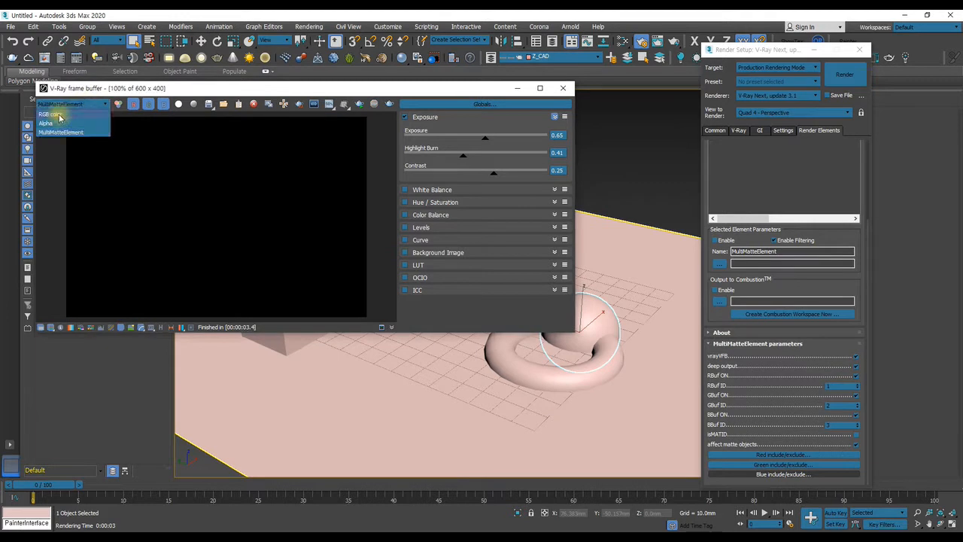
left_click(53, 113)
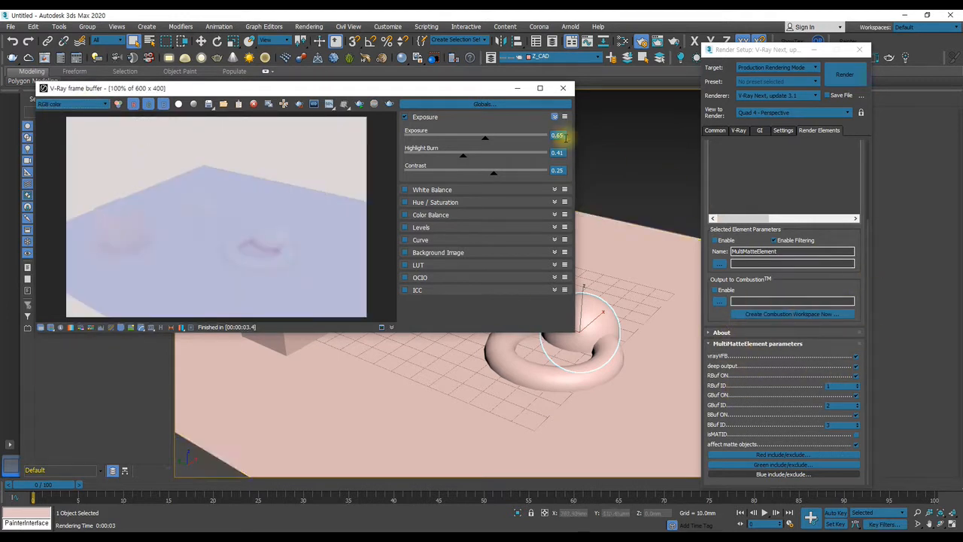
Open the Slate Material Editor and enable isMATID for the MultiMatteElement.
left_click_drag(424, 100, 962, 98)
left_click(639, 42)
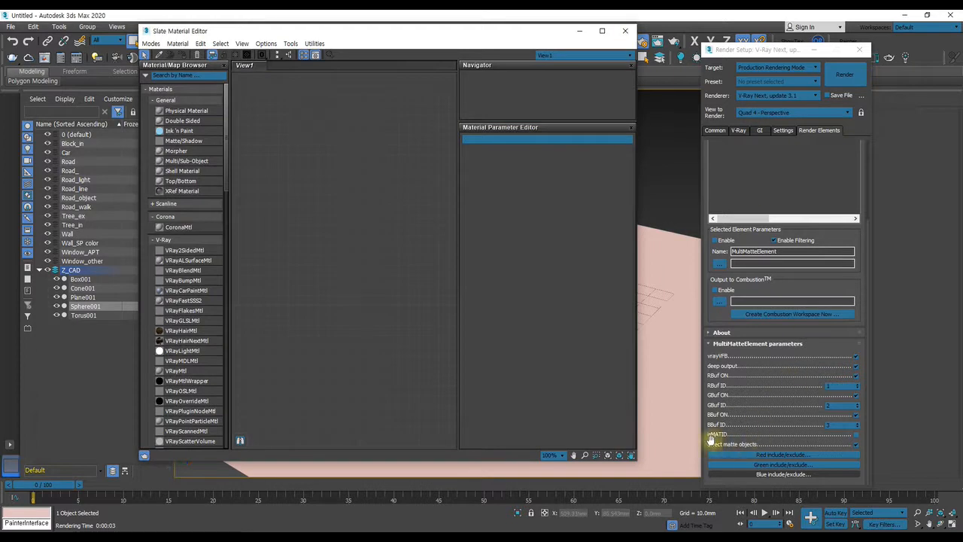
left_click(856, 435)
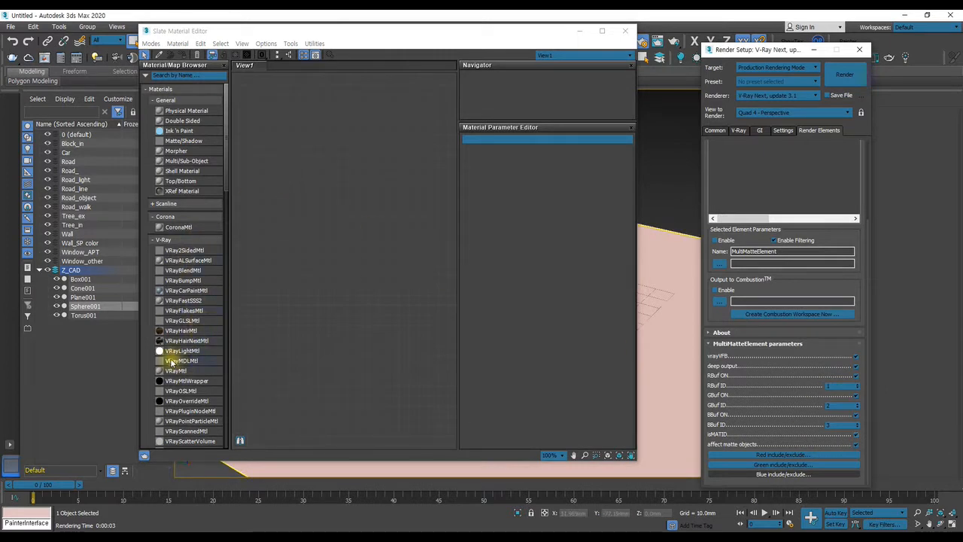
Create three VRayMtl materials stacked vertically in View1 of the Slate Material Editor.
mouse_move(177, 374)
left_mouse_down()
mouse_move(376, 181)
mouse_move(385, 222)
left_mouse_up()
left_click(402, 174)
left_click_drag(384, 225, 385, 268, "shift")
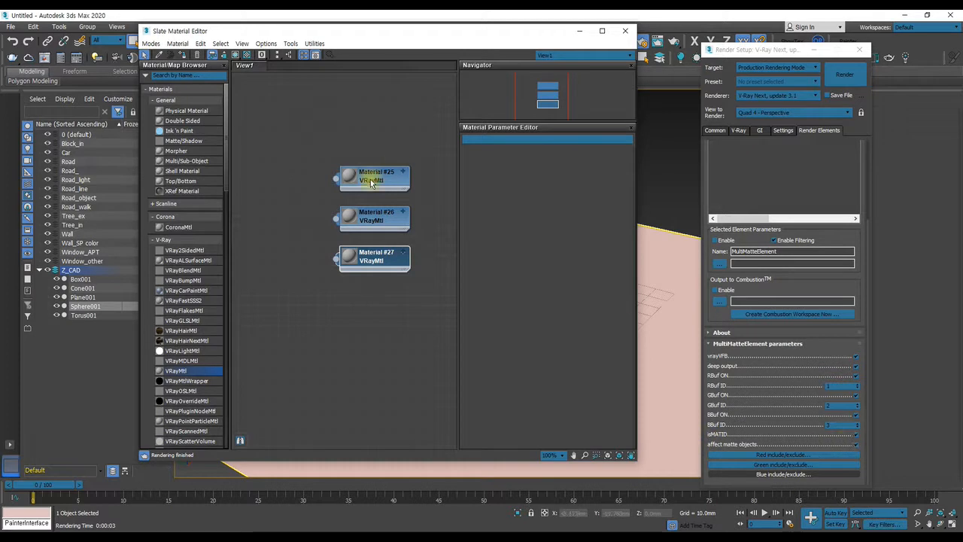
Set the material ID channels of Material #25, Material #26 and Material #27 to 1, 2 and 3 respectively.
left_click(371, 179)
double_click(375, 178)
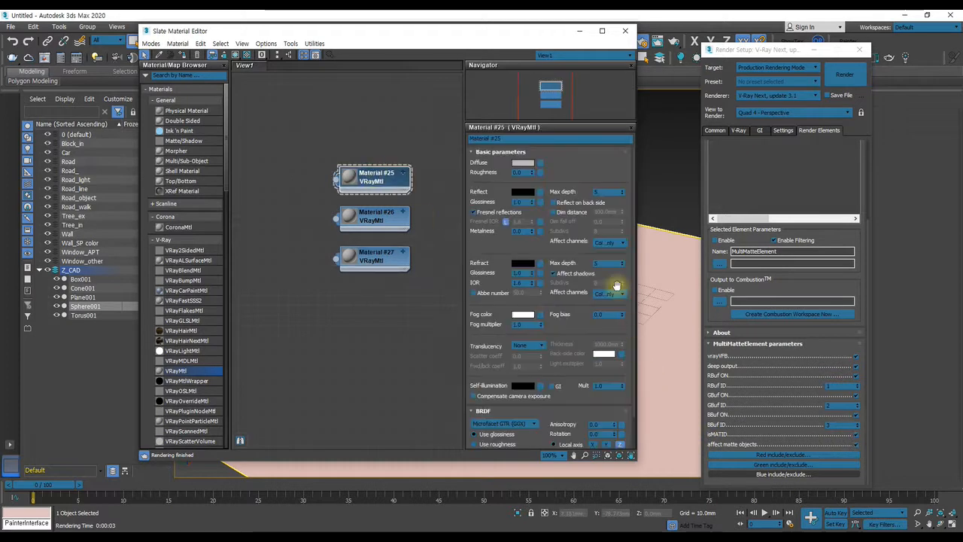
scroll(578, 354, "down", 2)
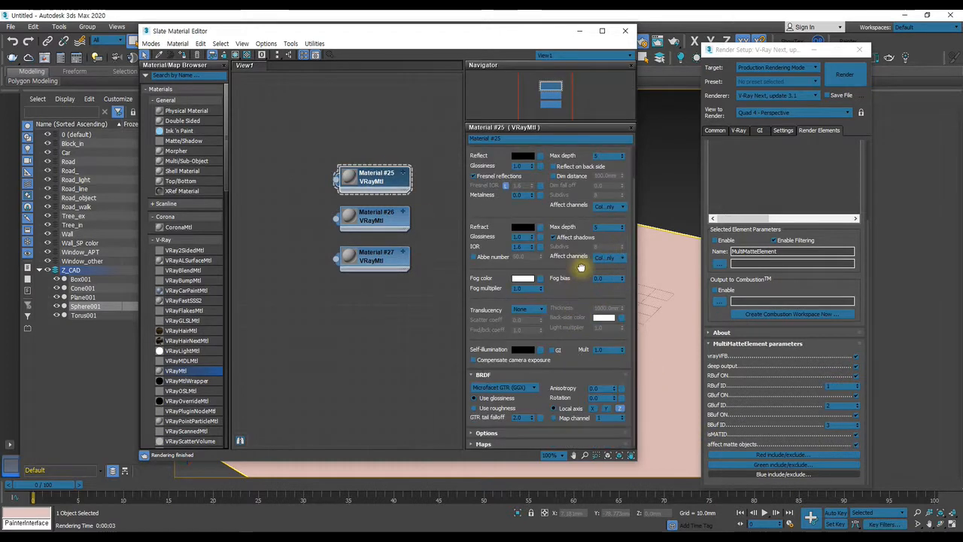
left_click(471, 433)
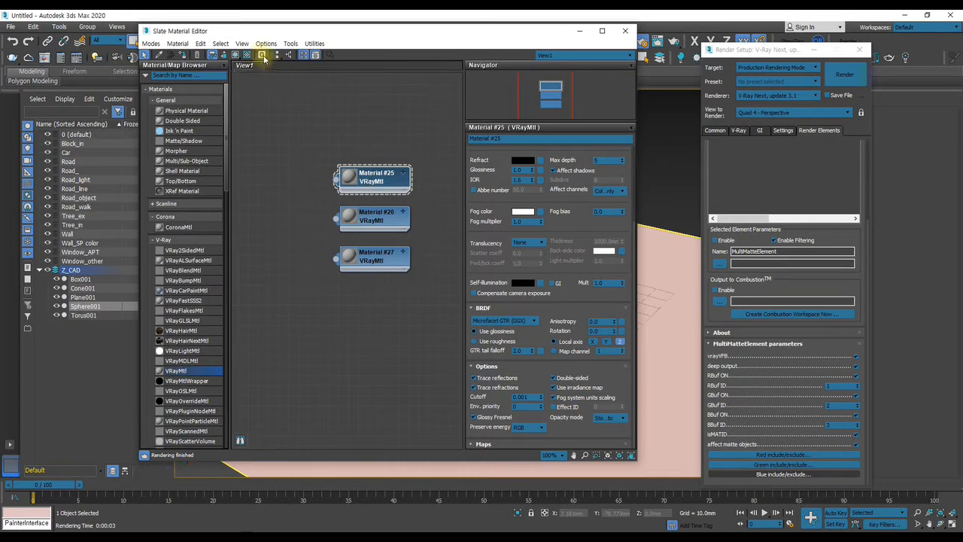
left_click_drag(263, 58, 273, 89)
left_click(374, 215)
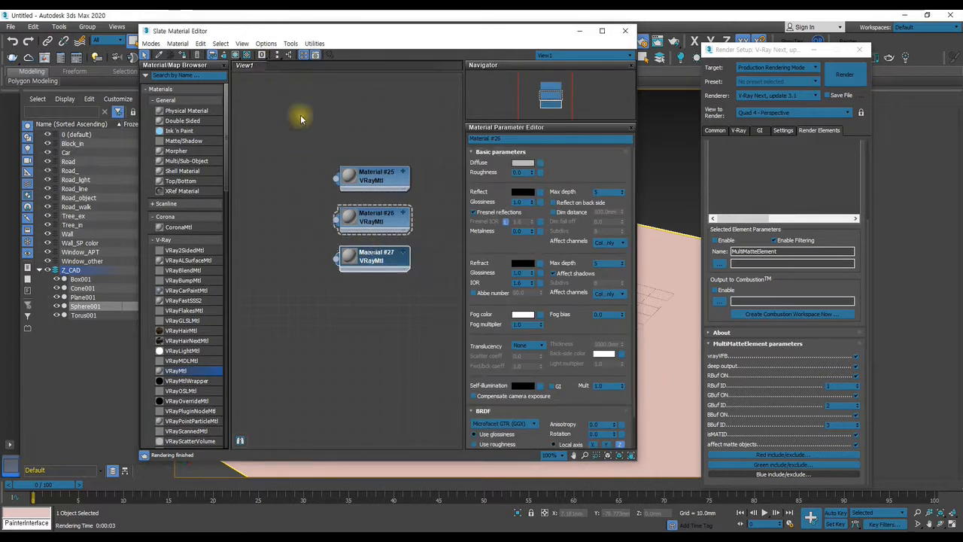
left_click_drag(263, 58, 269, 103)
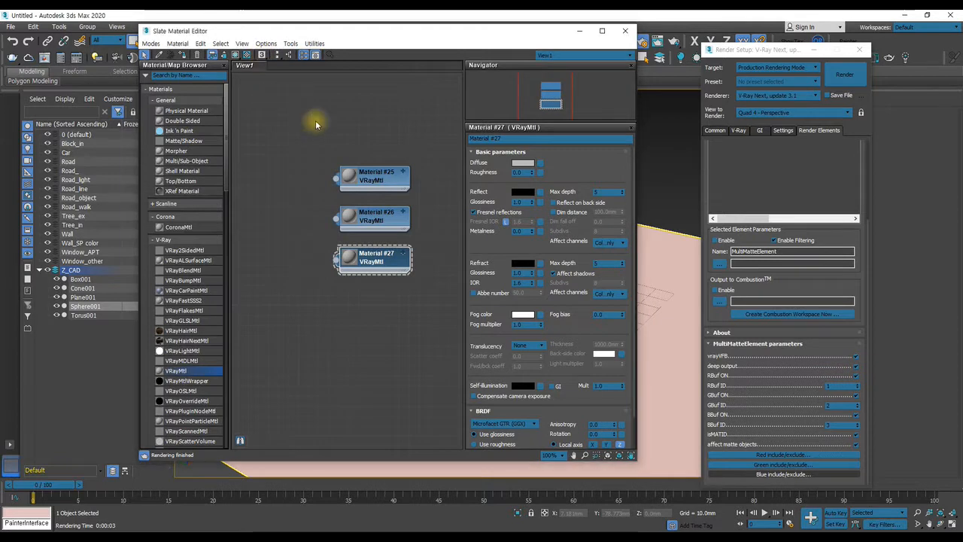
Assign Material #25 to the sphere and Material #26 to the torus.
left_click_drag(398, 35, 309, 39)
double_click(215, 179)
left_click_drag(250, 179, 595, 362)
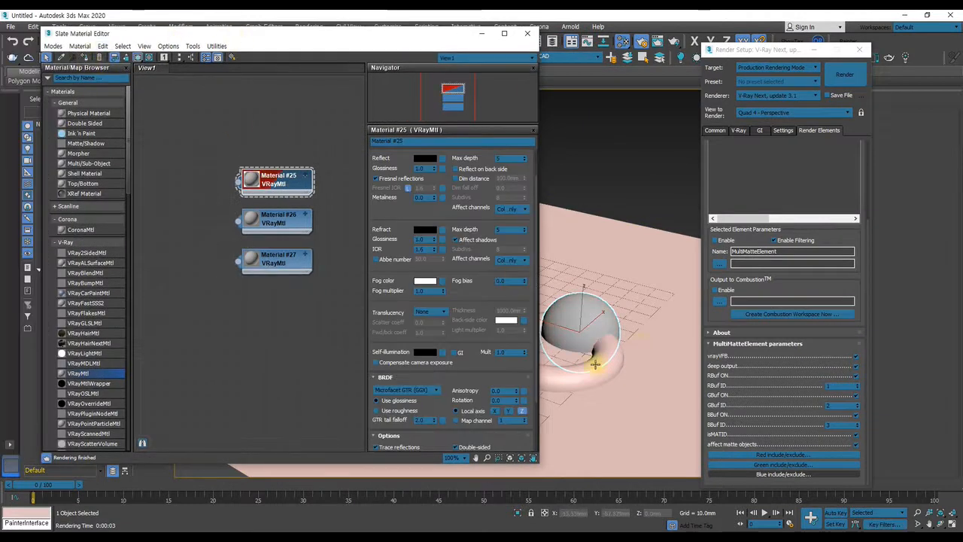
left_click(283, 225)
left_click(85, 57)
Assign Material #27 to the cone.
left_click_drag(185, 38, 673, 102)
left_click(422, 251)
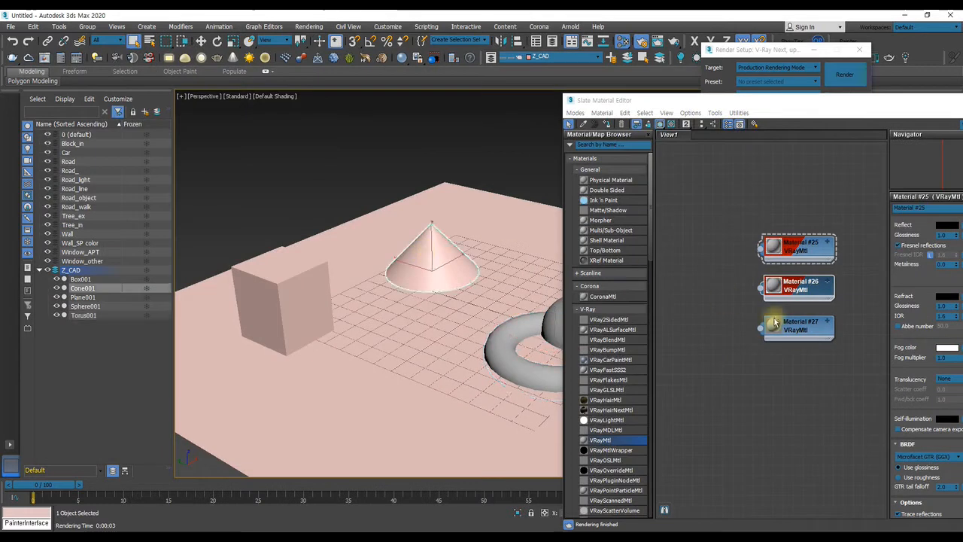
left_click(795, 326)
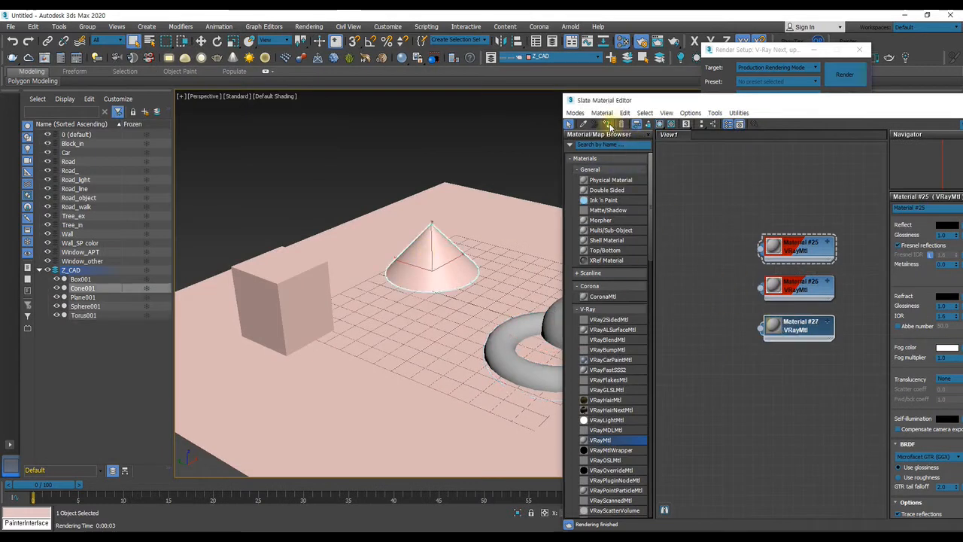
left_click(612, 125)
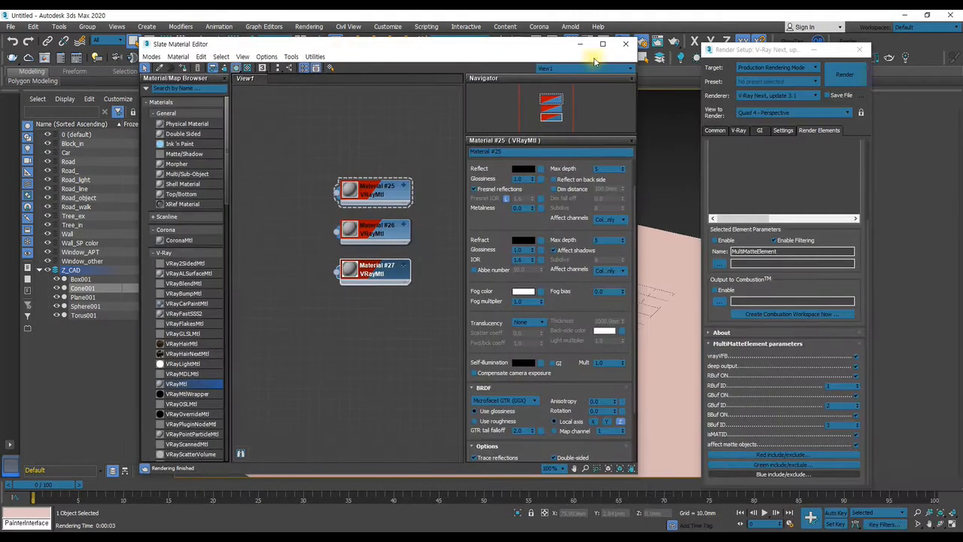
Render the view with the material IDs in the V-Ray frame buffer and examine the MultiMatteElement channel.
left_click(638, 36)
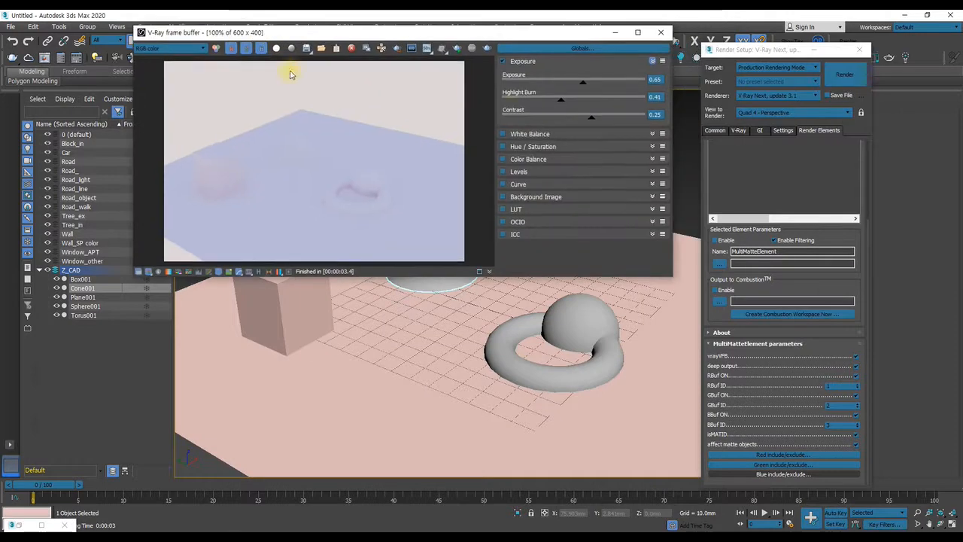
left_click(457, 47)
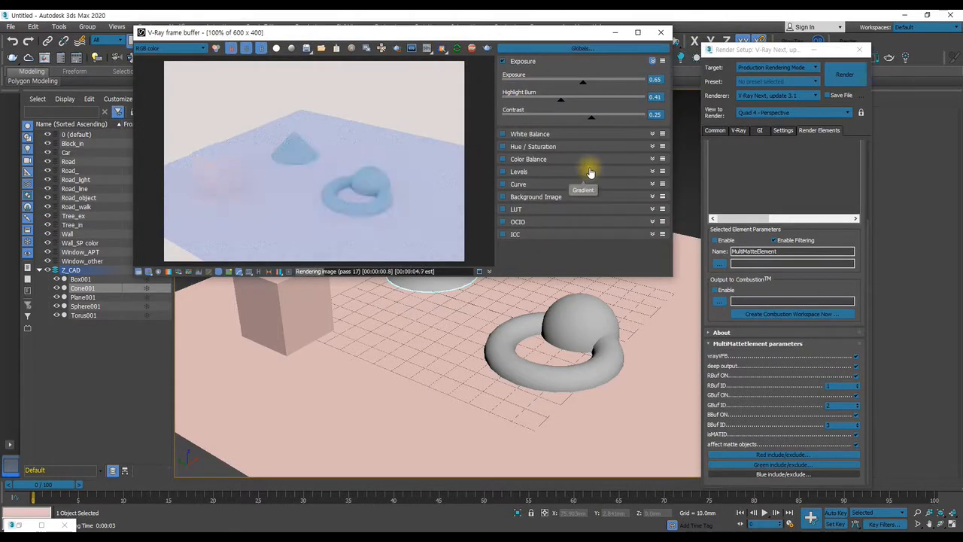
left_click(172, 48)
left_click(156, 83)
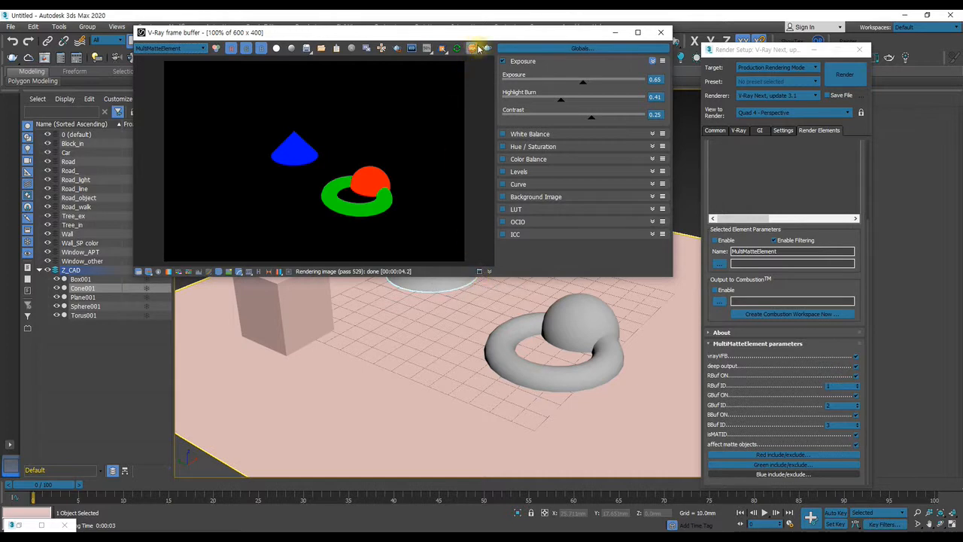
left_click_drag(464, 33, 425, 128)
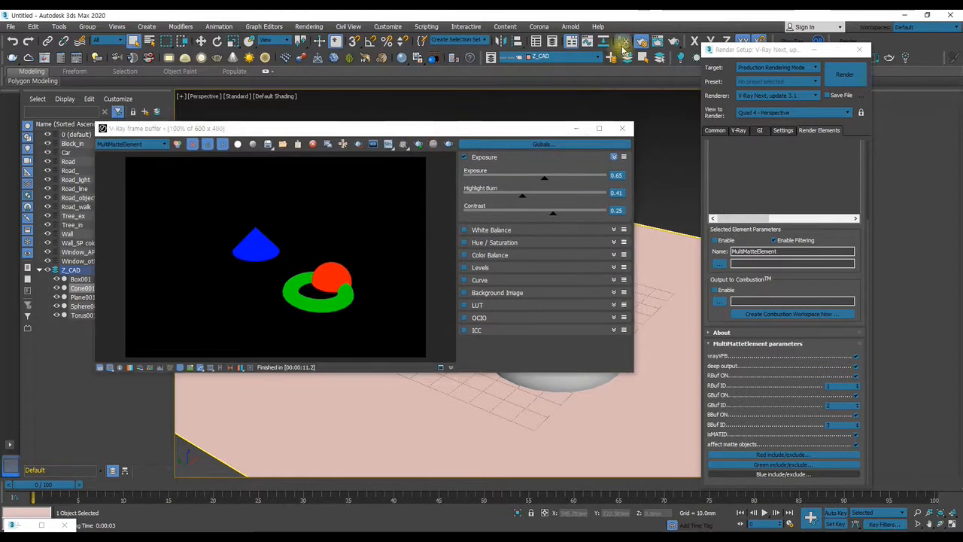
Reset the material ID channels of Material #27, Material #26 and Material #25 to 0 in the Slate Material Editor.
left_click(624, 41)
left_click(263, 70)
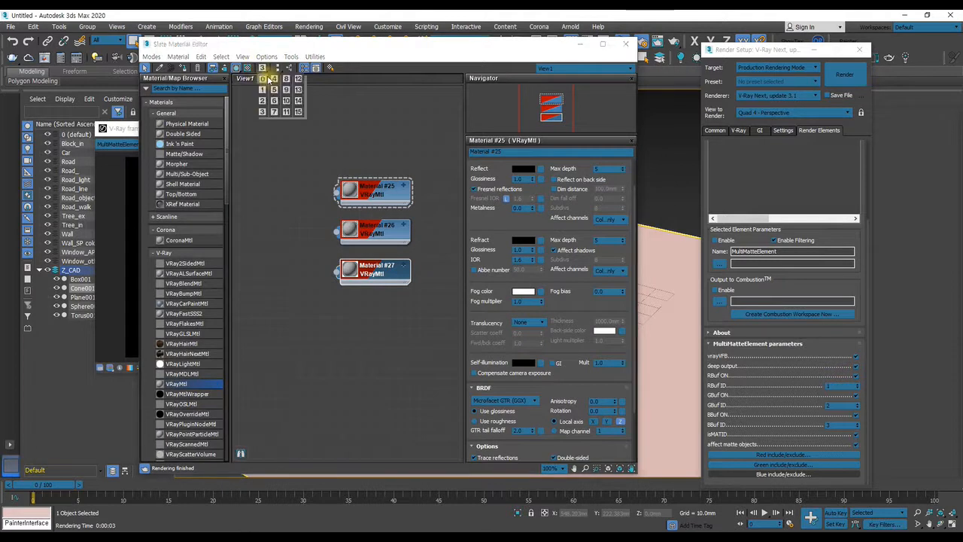
left_click(366, 240)
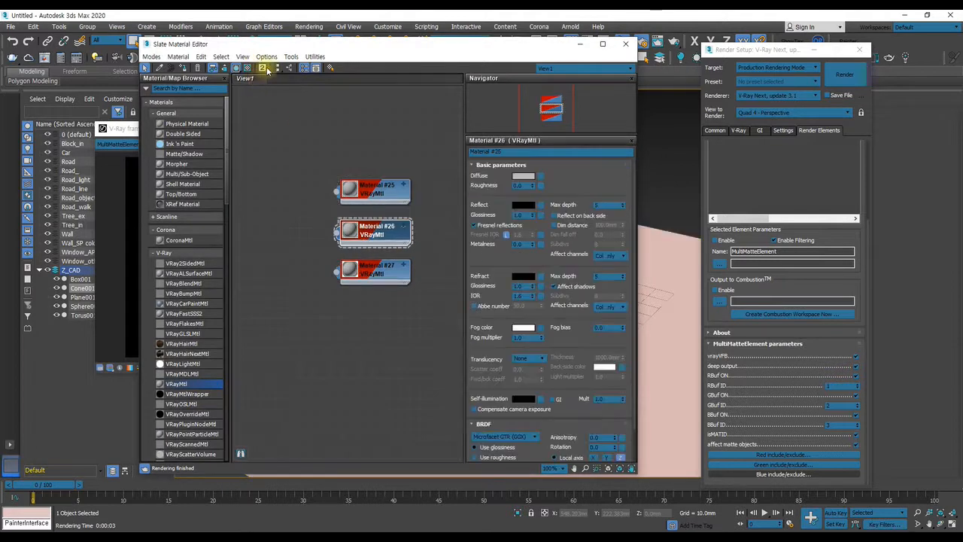
left_click_drag(263, 68, 265, 80)
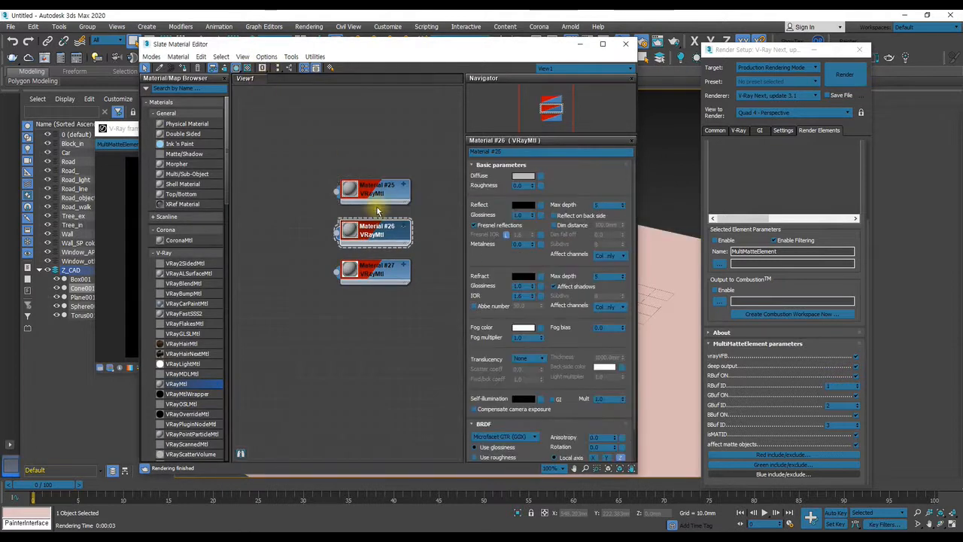
left_click(386, 278)
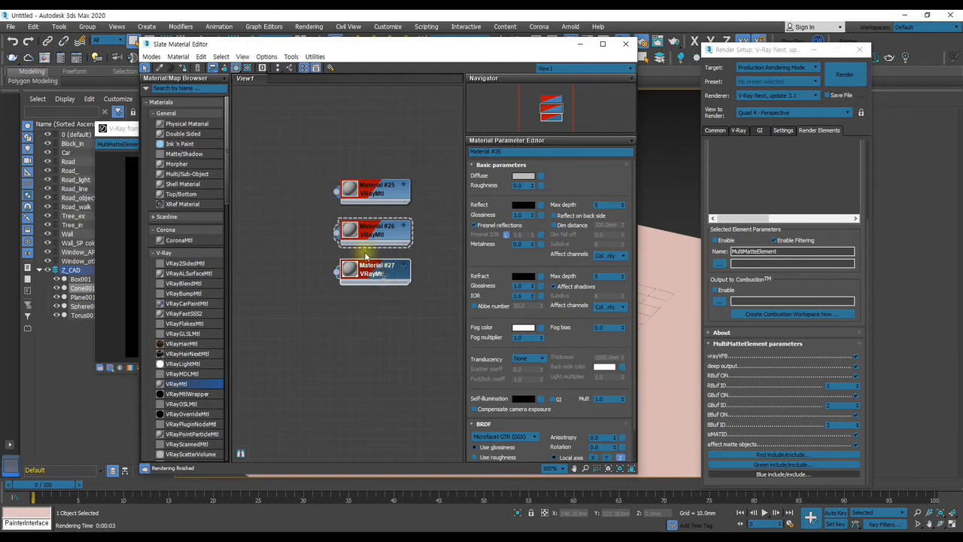
double_click(366, 191)
left_click_drag(262, 69, 264, 81)
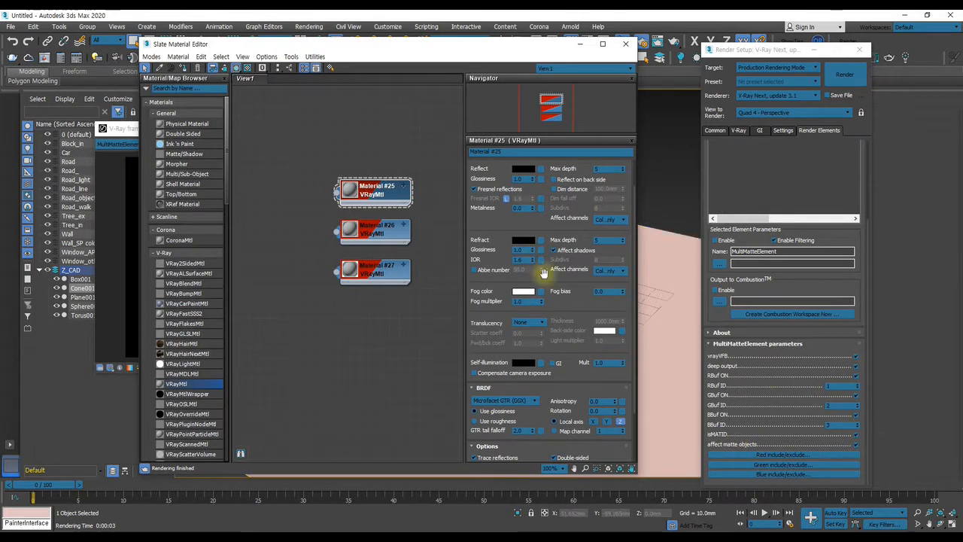
Enable Effect ID in the options of Material #25 and raise its value by one increment.
scroll(577, 354, "down", 3)
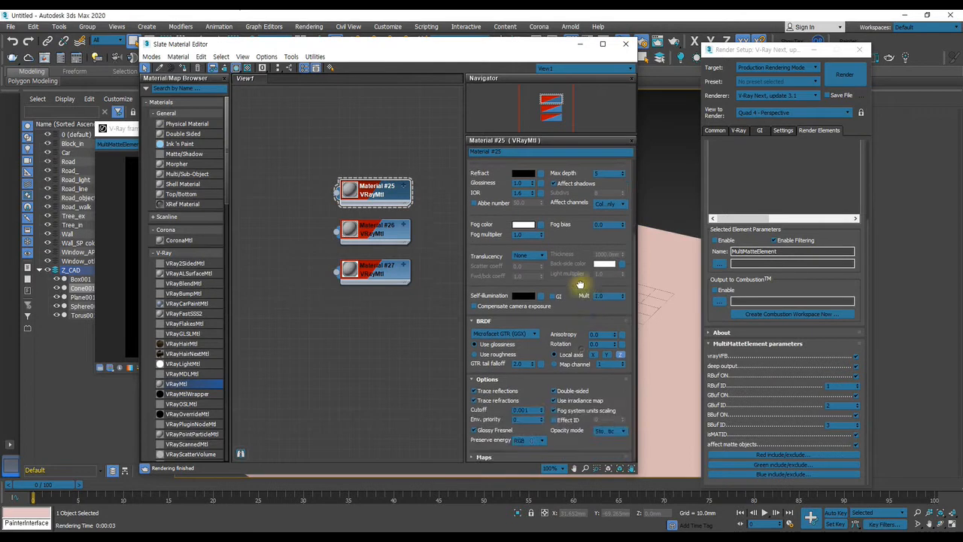
left_click(555, 420)
left_click(624, 417)
Enable Effect ID in the options of Material #26 and set it to 2.
double_click(379, 241)
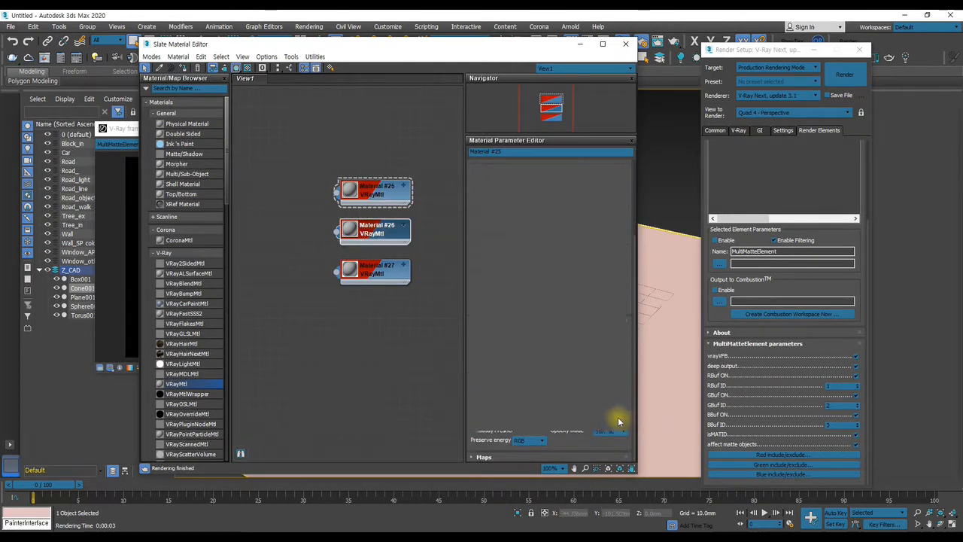
scroll(578, 426, "down", 2)
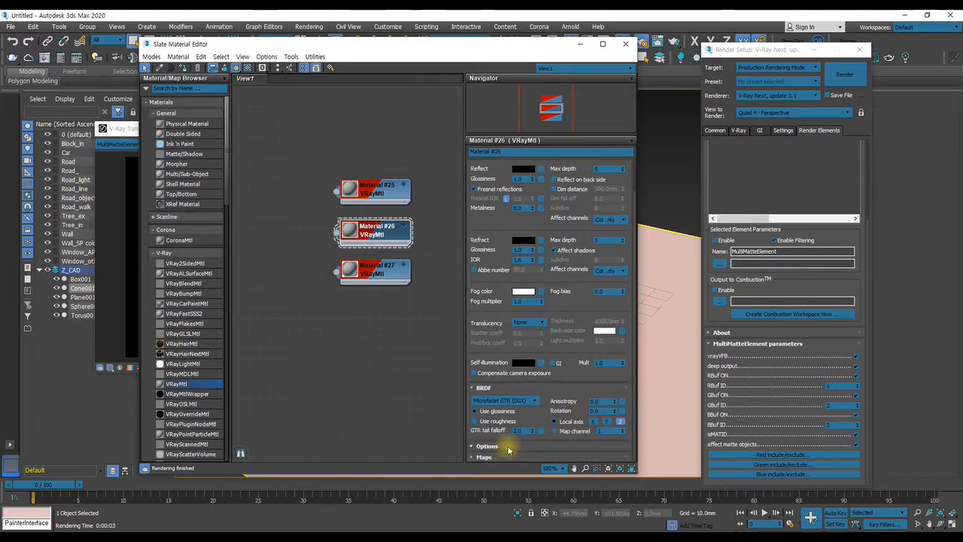
scroll(523, 444, "down", 2)
left_click(555, 420)
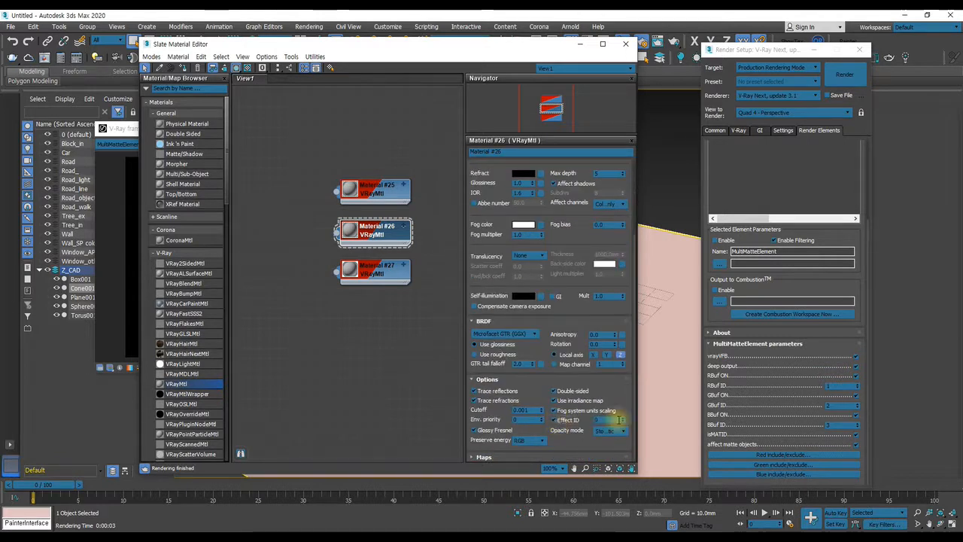
Enable Effect ID in the options of Material #27, raise its value, and close the Slate Material Editor.
double_click(377, 271)
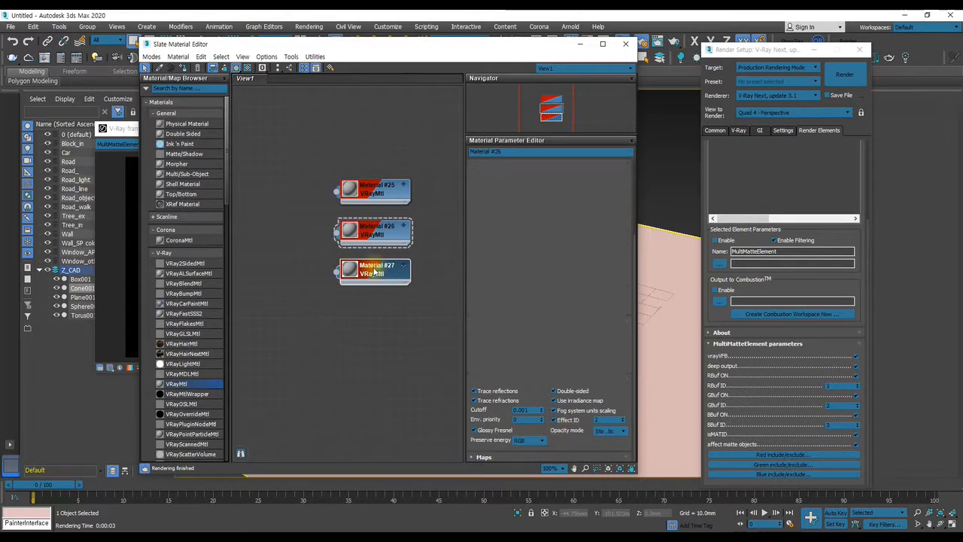
scroll(527, 413, "down", 2)
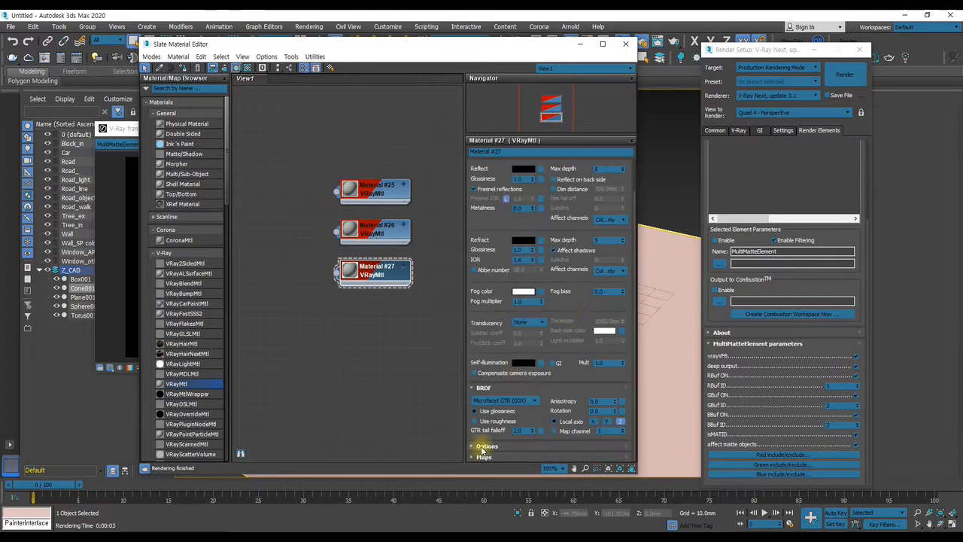
scroll(481, 444, "down", 2)
left_click(572, 422)
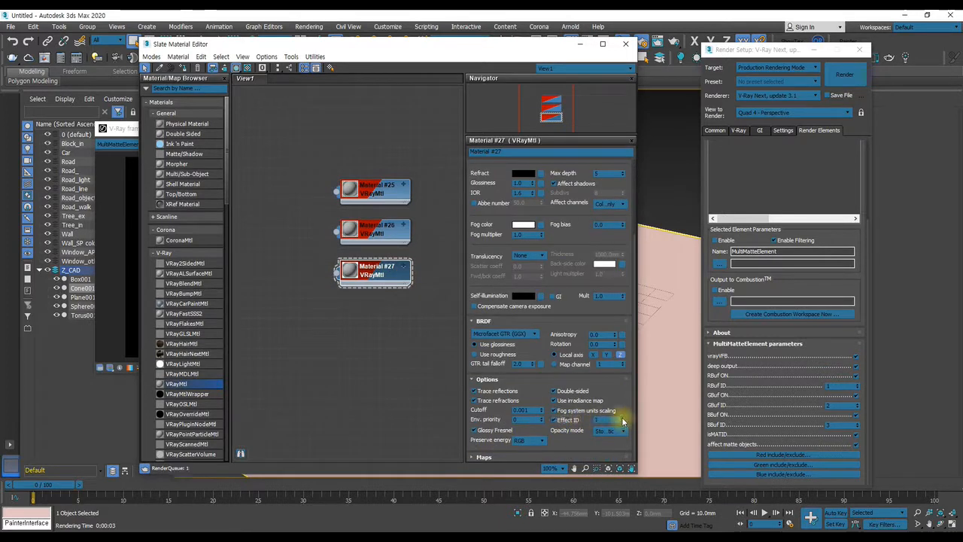
left_click(625, 44)
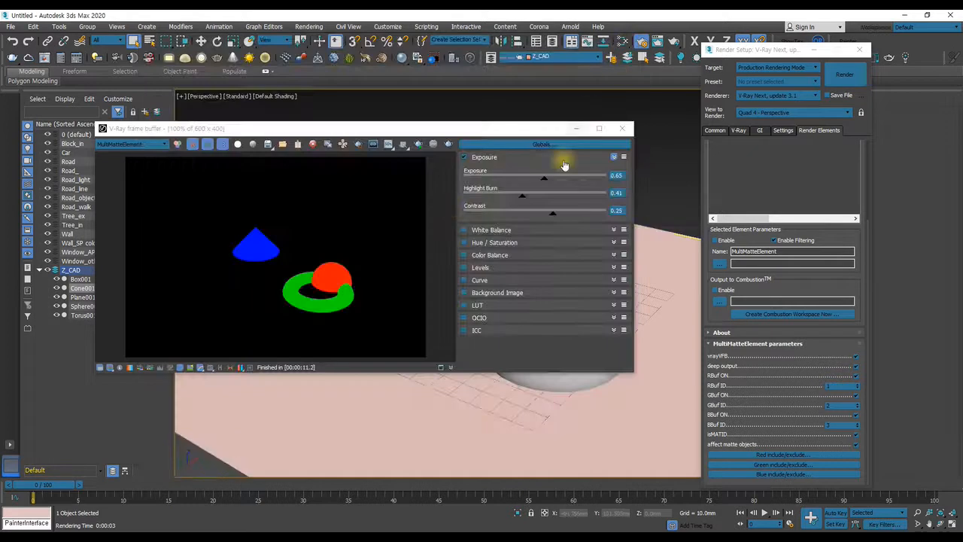
Start interactive rendering in the V-Ray frame buffer and assign Material #25 to the torus.
left_click(419, 145)
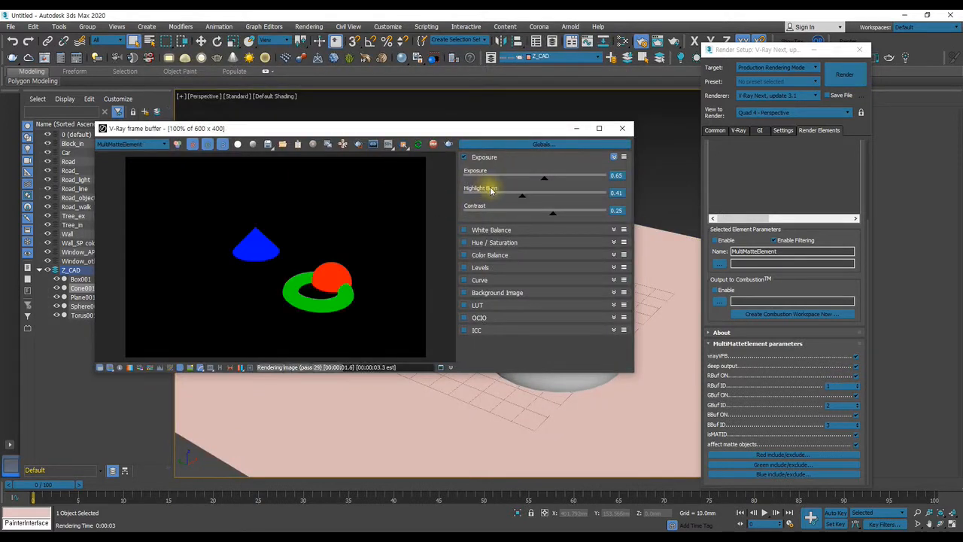
left_click_drag(458, 129, 423, 62)
left_click(500, 353)
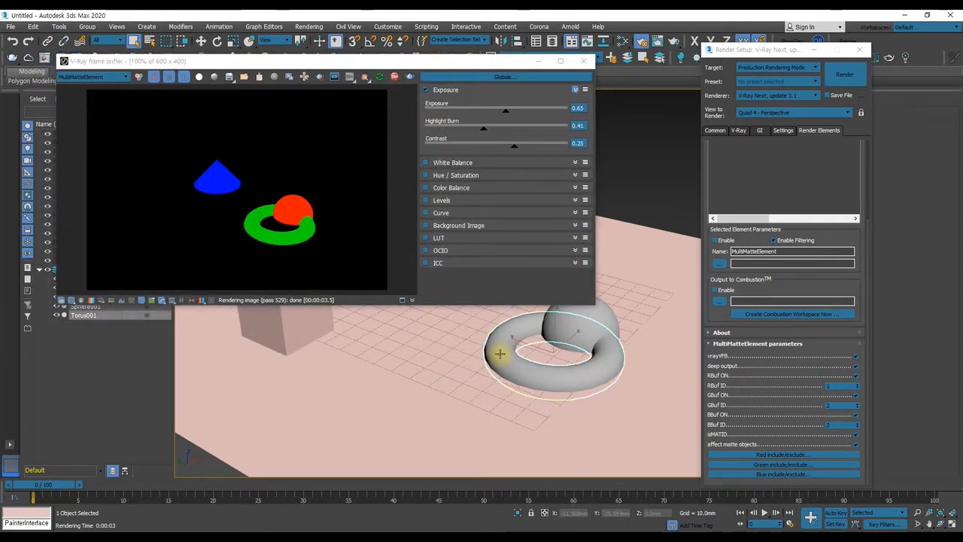
key("m")
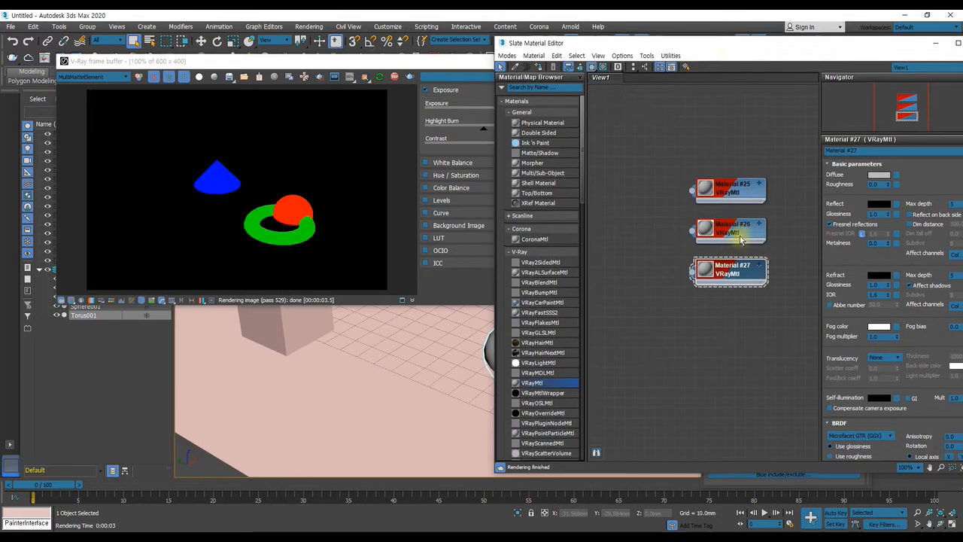
left_click(742, 238)
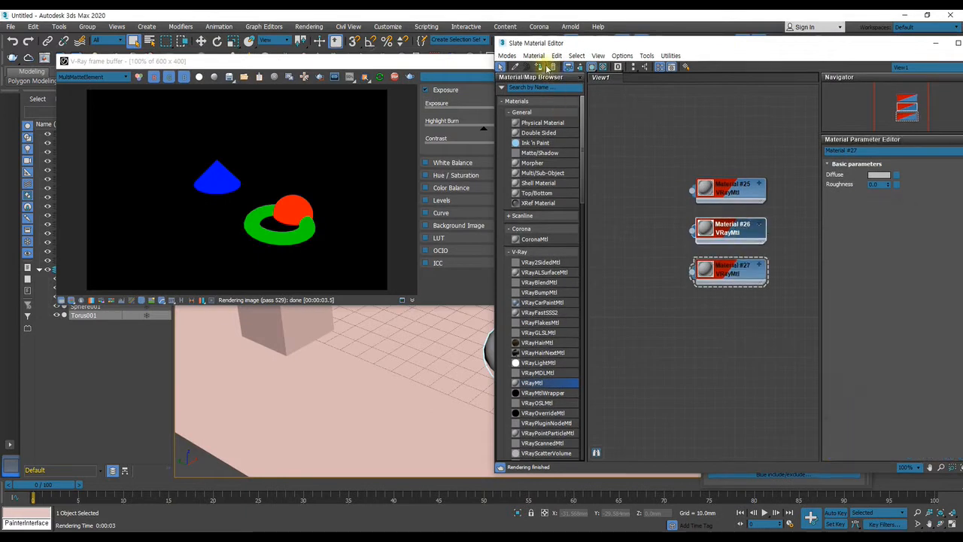
double_click(747, 193)
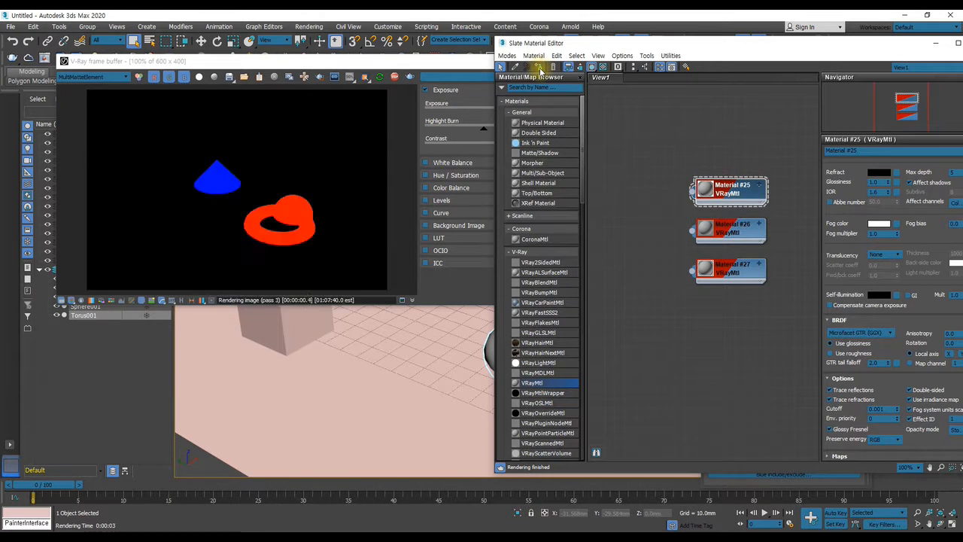
Assign Material #27 to the sphere and Material #26 to the cone while the interactive render updates.
left_click_drag(668, 49, 865, 98)
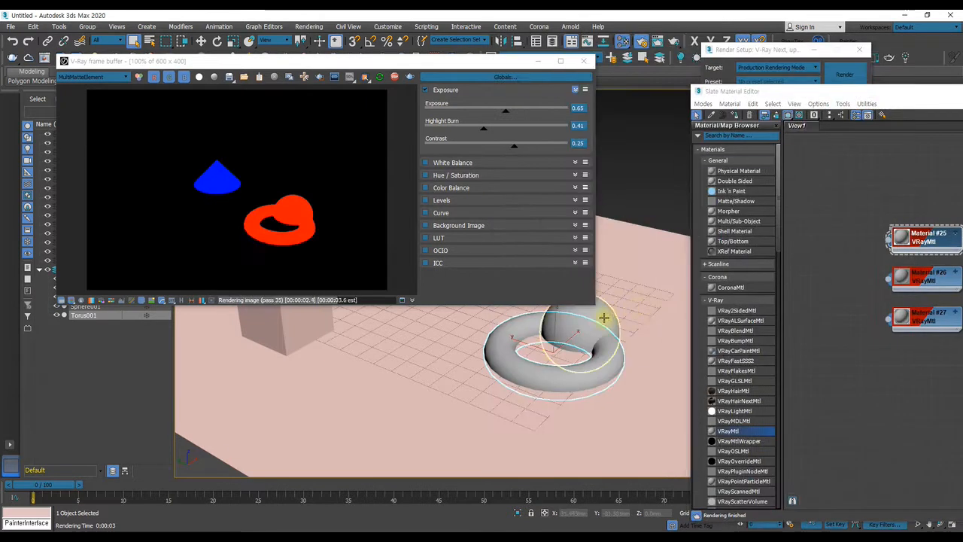
left_click(738, 114)
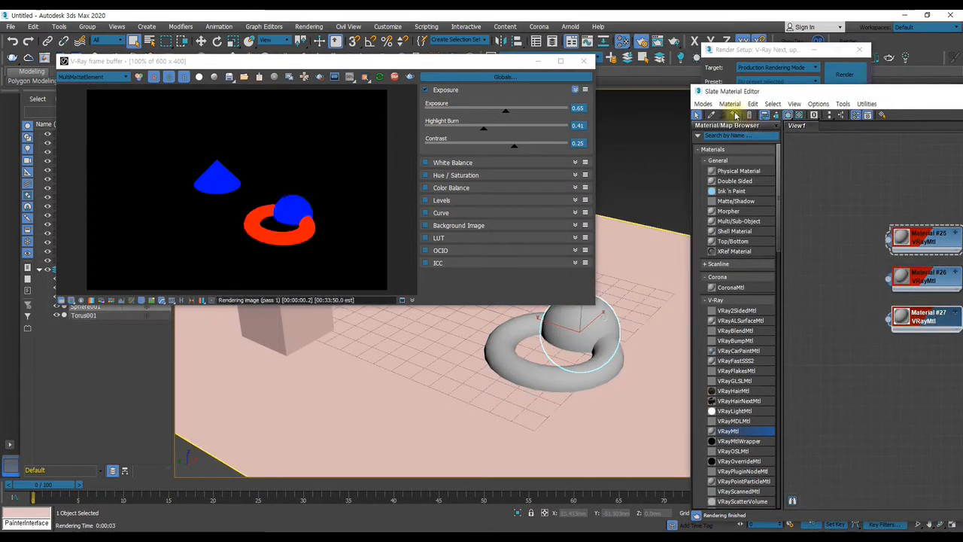
left_click_drag(399, 61, 416, 266)
left_click(921, 276)
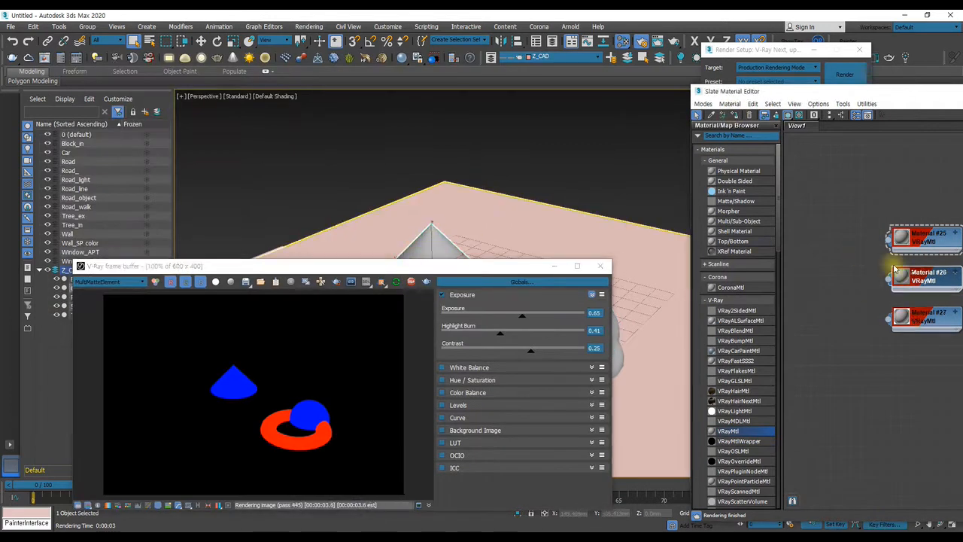
left_click(737, 113)
left_click_drag(493, 272, 512, 90)
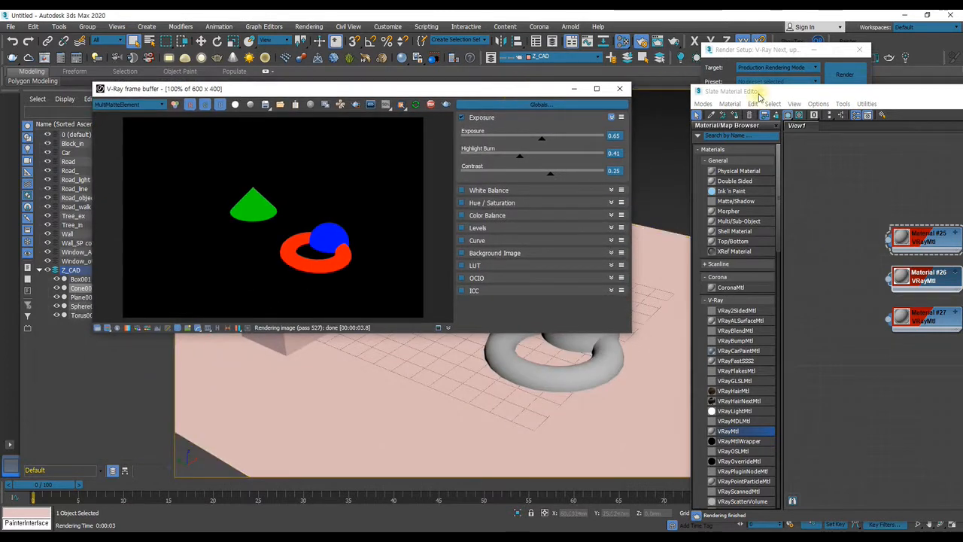
Stop the interactive render and close the Slate Material Editor.
left_click_drag(757, 96, 728, 90)
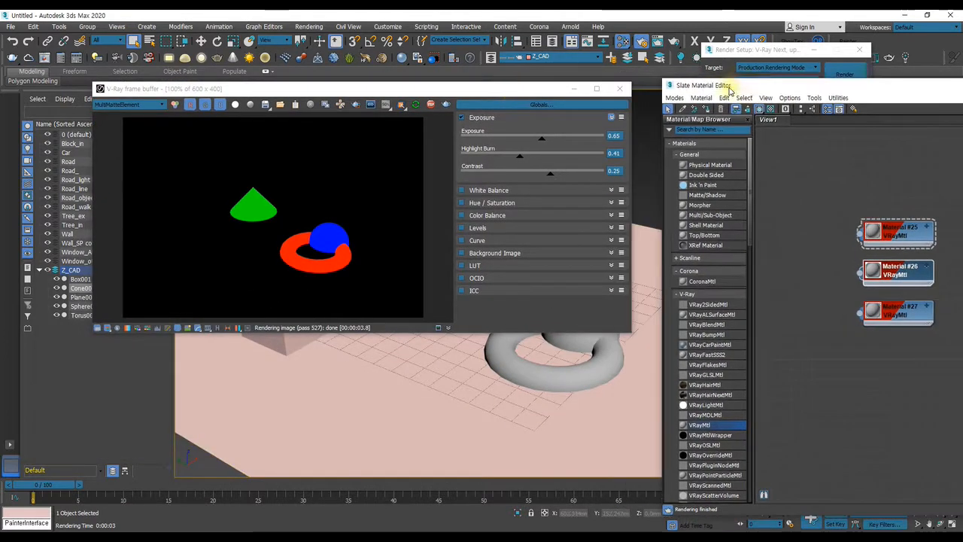
left_click(429, 104)
left_click_drag(765, 87, 222, 50)
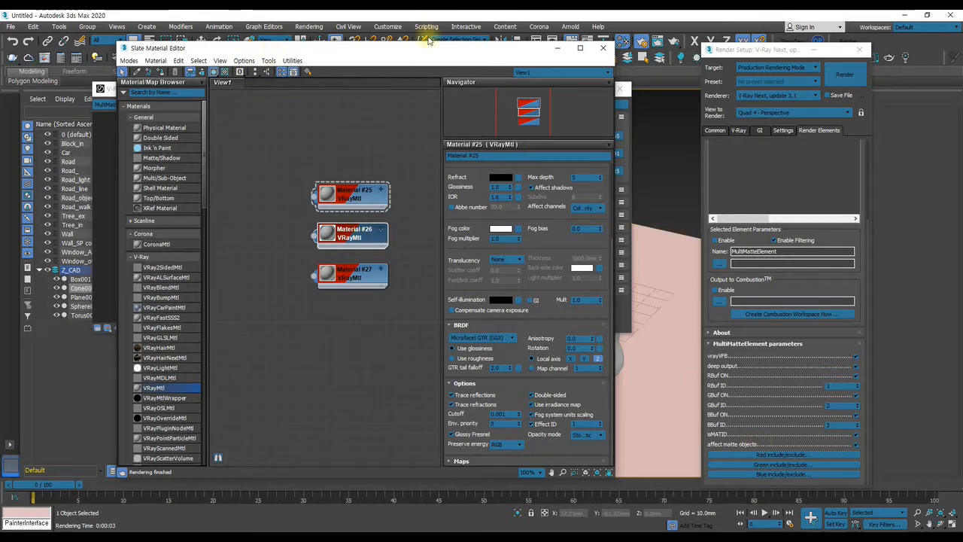
left_click_drag(386, 52, 582, 52)
left_click(800, 49)
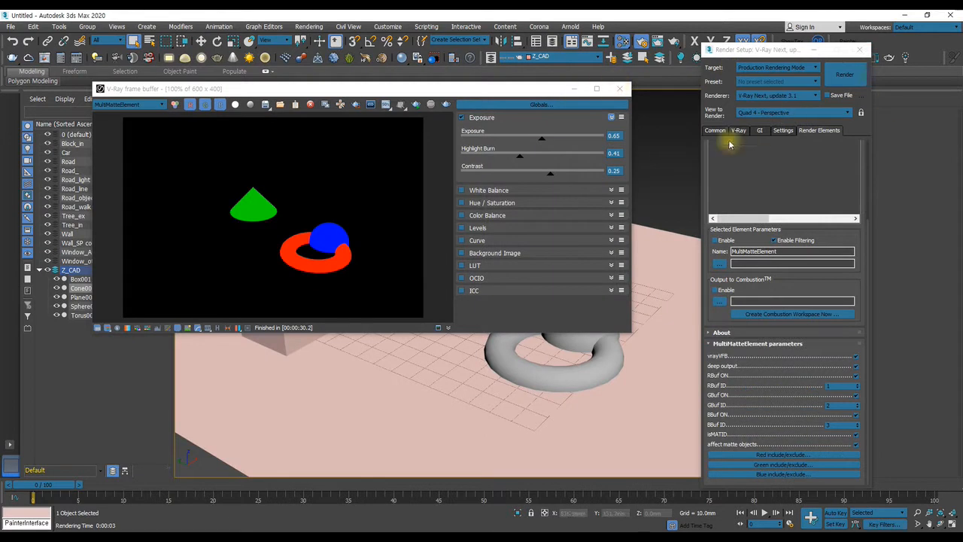
Rename the existing MultiMatteElement render element as 123.
left_click_drag(766, 290, 796, 387)
left_click(776, 353)
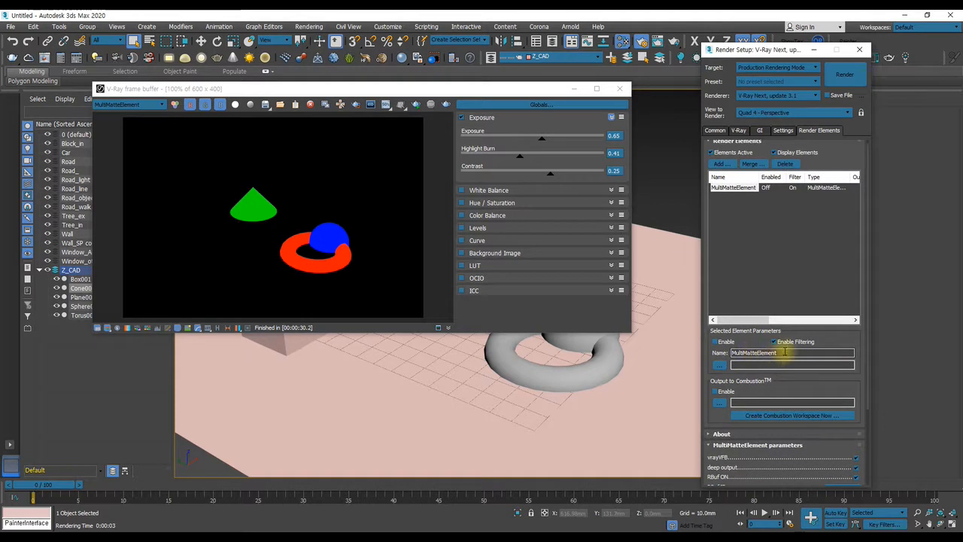
type("123")
key("Return")
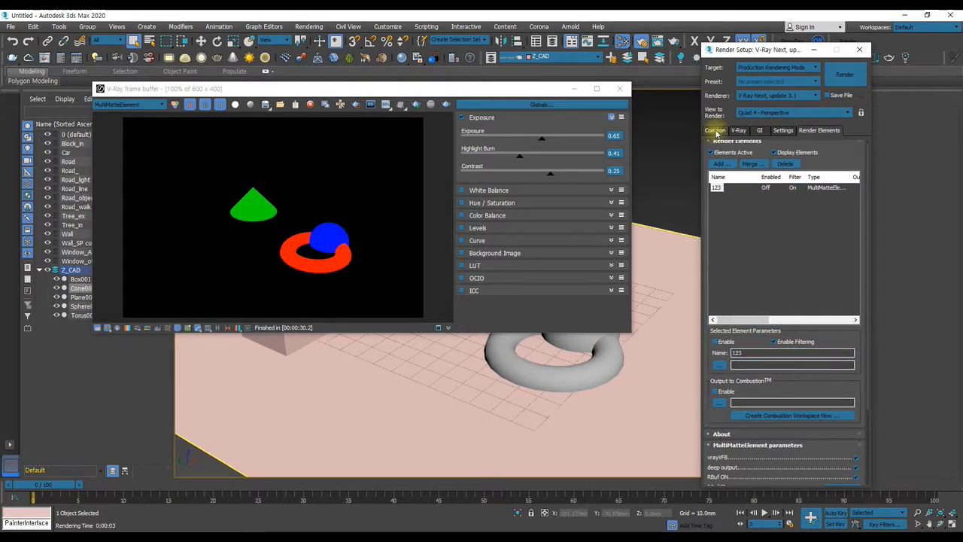
Add a second MultiMatteElement named 456 with RBuf, GBuf and BBuf IDs of 4, 5 and 6.
left_click(722, 165)
double_click(724, 189)
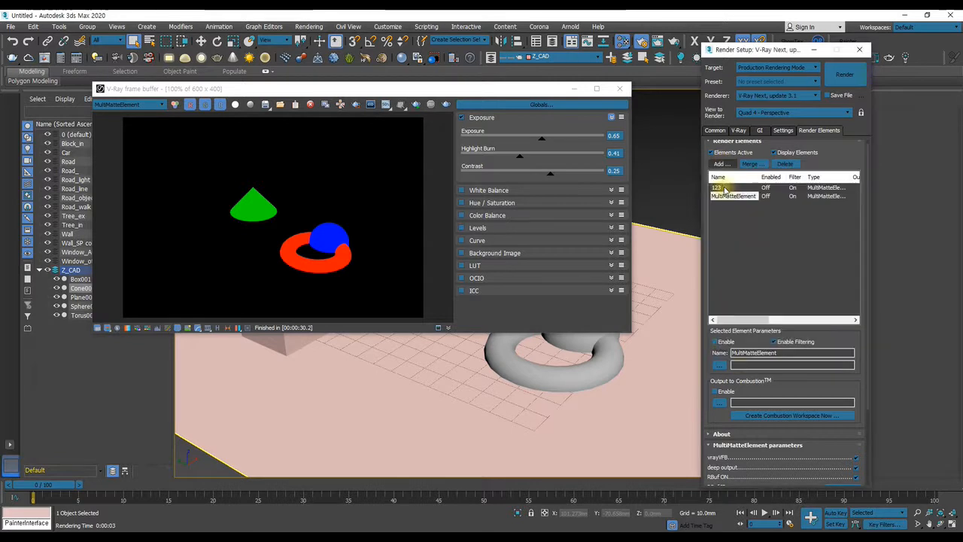
left_click_drag(781, 354, 587, 323)
type("456")
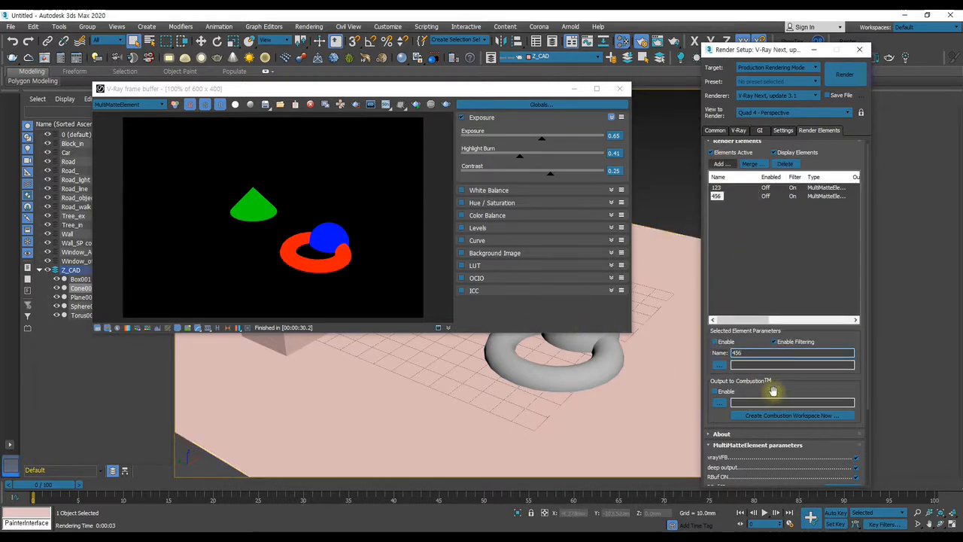
left_click_drag(793, 384, 792, 281)
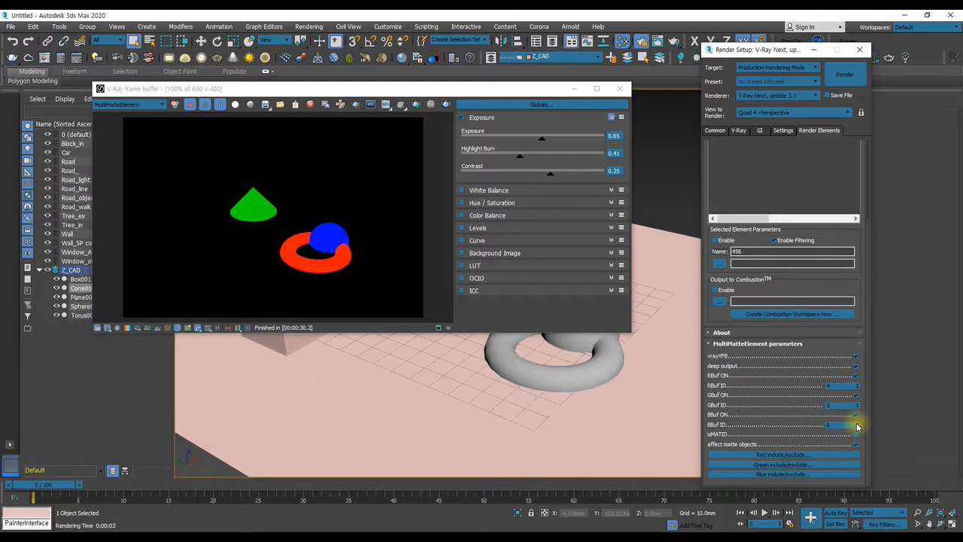
Clone the box along the Y axis to make three additional evenly spaced boxes.
left_click_drag(365, 91, 956, 159)
left_click(310, 303)
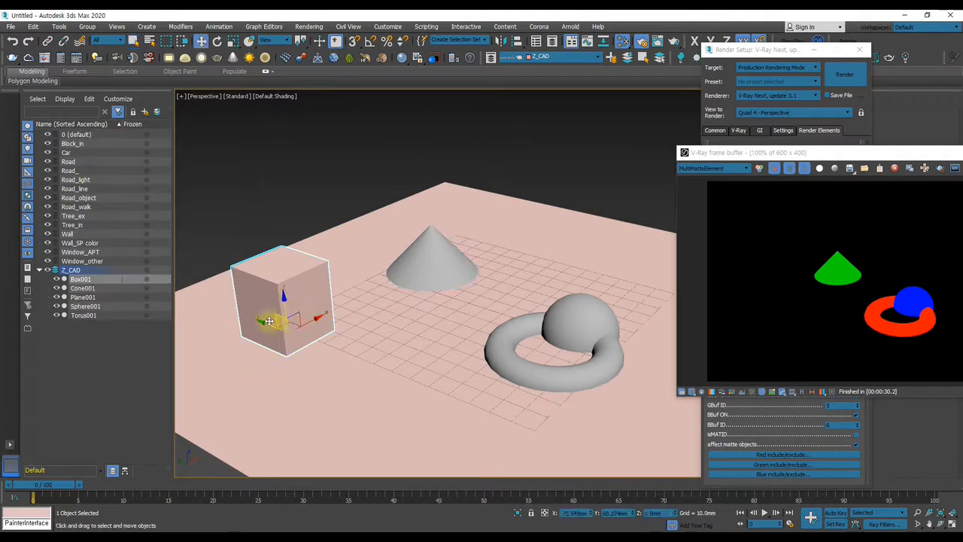
left_click_drag(262, 324, 337, 366, "shift")
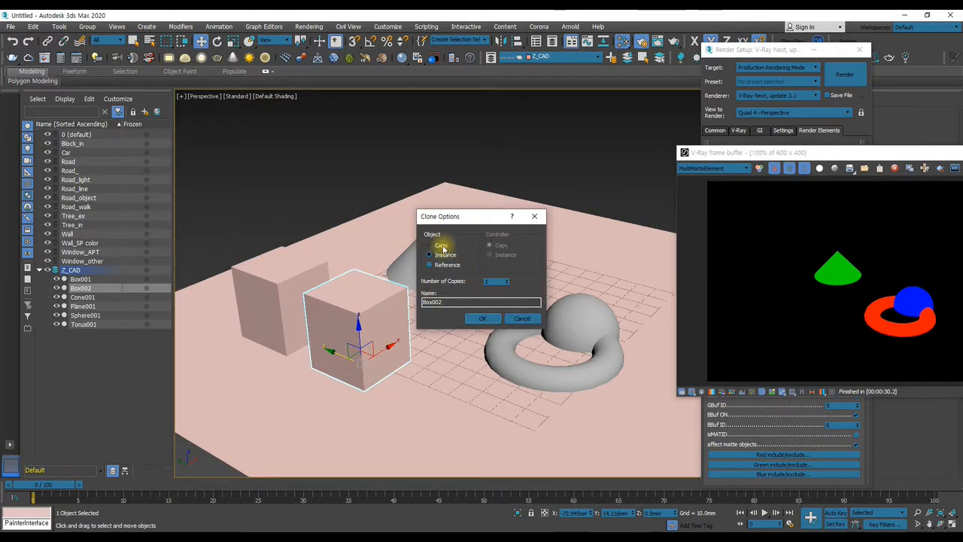
double_click(509, 281)
left_click(490, 316)
middle_click_drag(514, 326, 452, 246)
key("q")
Set the G-Buffer object ID of Box004 to 6 in its object properties.
left_click_drag(763, 155, 638, 100)
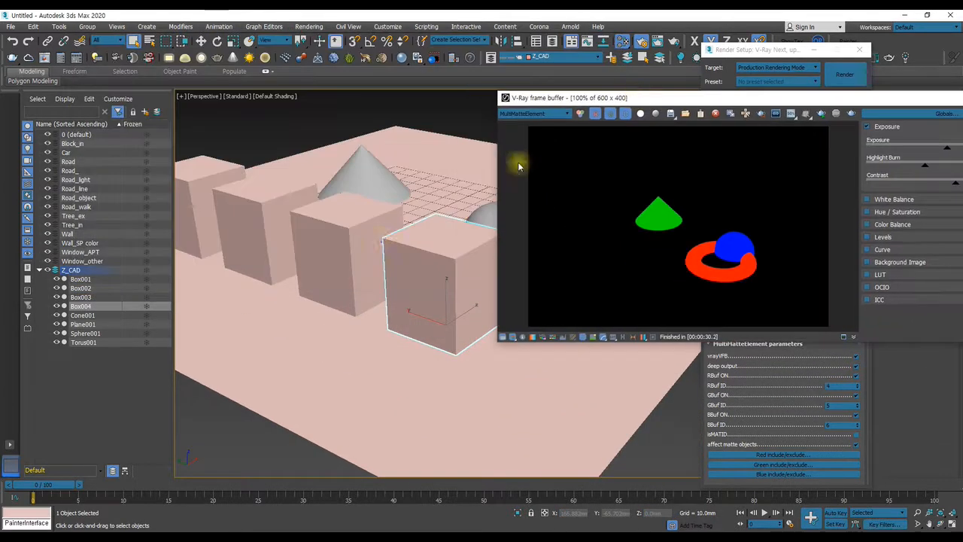
right_click(444, 258)
left_click(465, 338)
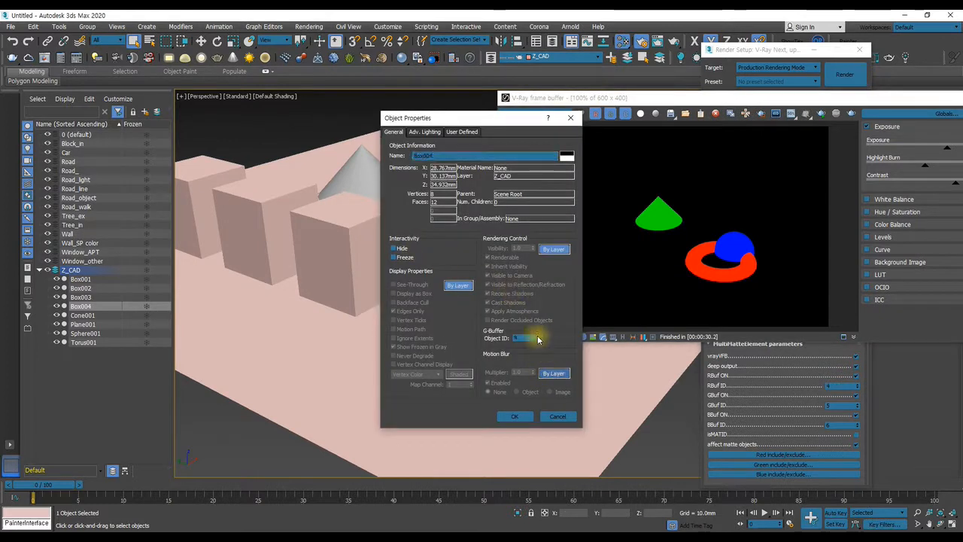
left_click(514, 416)
Raise the G-Buffer object ID of Box003 in its object properties.
left_click(323, 230)
right_click(324, 229)
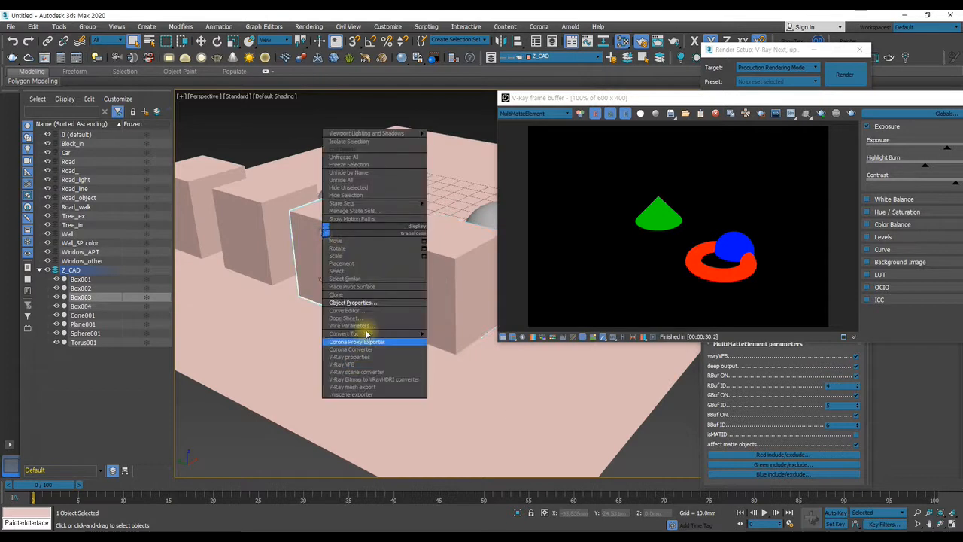
left_click(352, 302)
left_click(536, 338)
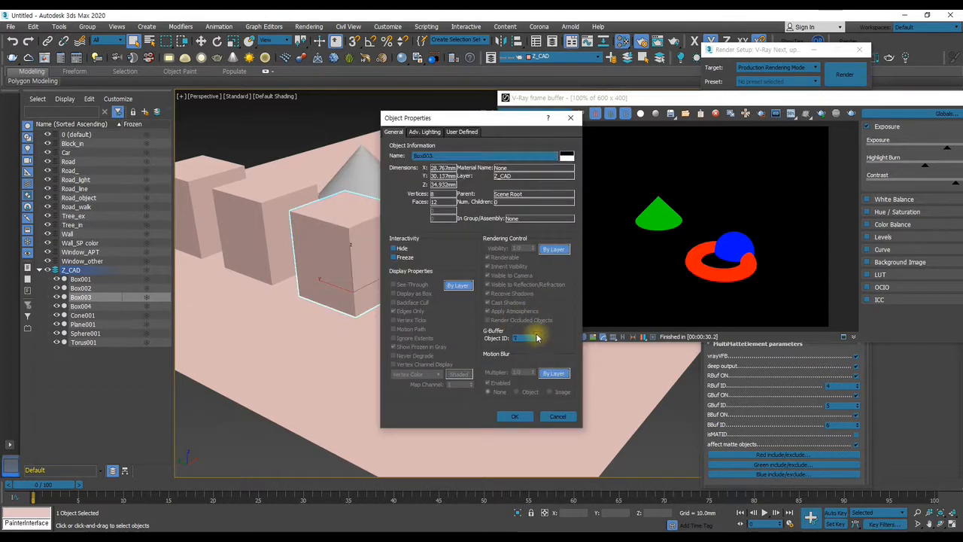
left_click(515, 416)
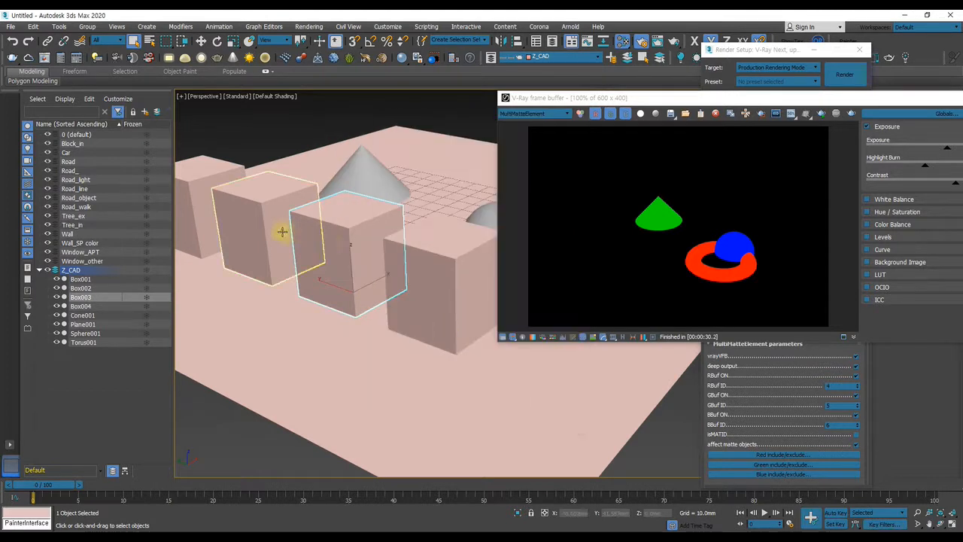
Set the G-Buffer object ID of Box002 to 4 in its object properties.
left_click(280, 233)
right_click(283, 236)
left_click(338, 302)
left_click(535, 339)
type("4")
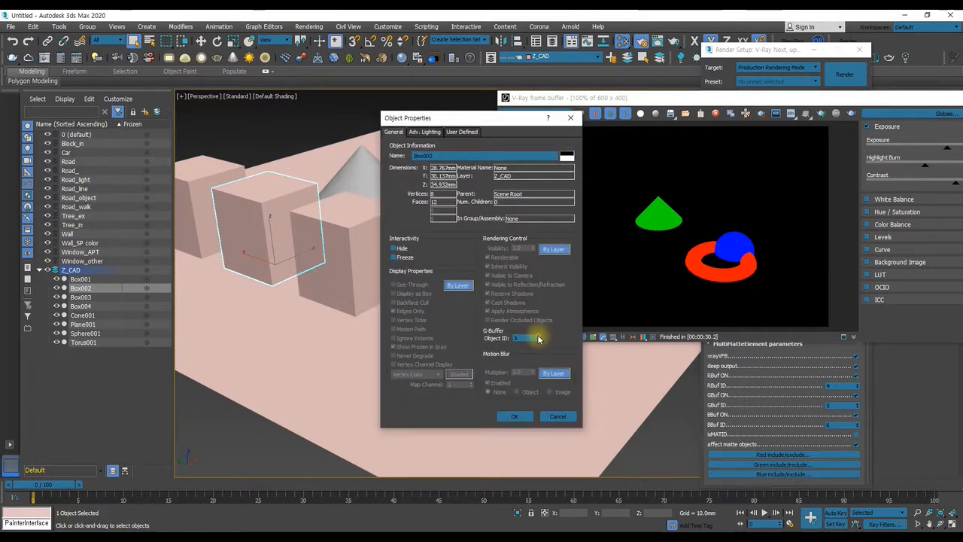
left_click(518, 416)
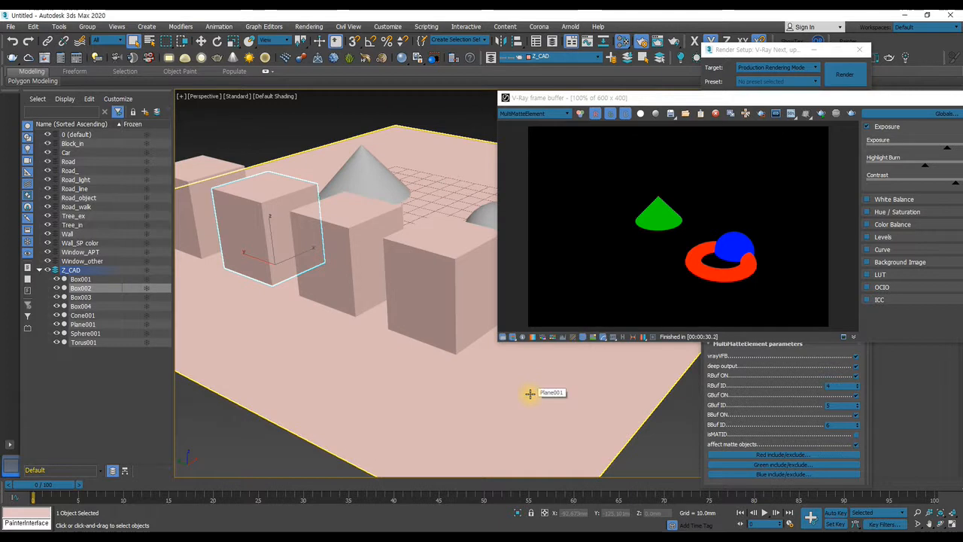
Clone the sphere along the X axis to make two additional evenly spaced copies.
middle_click_drag(449, 305, 400, 305, "alt")
scroll(414, 303, "down", 4)
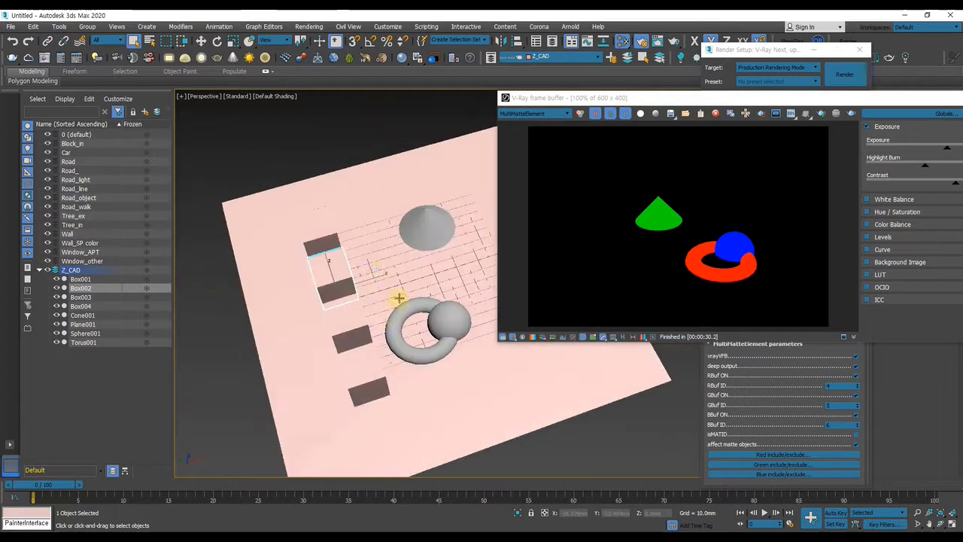
left_click(349, 367)
middle_click_drag(391, 355, 334, 341)
left_click(385, 297)
middle_click_drag(393, 295, 359, 323)
key("w")
left_click_drag(373, 330, 416, 307, "shift")
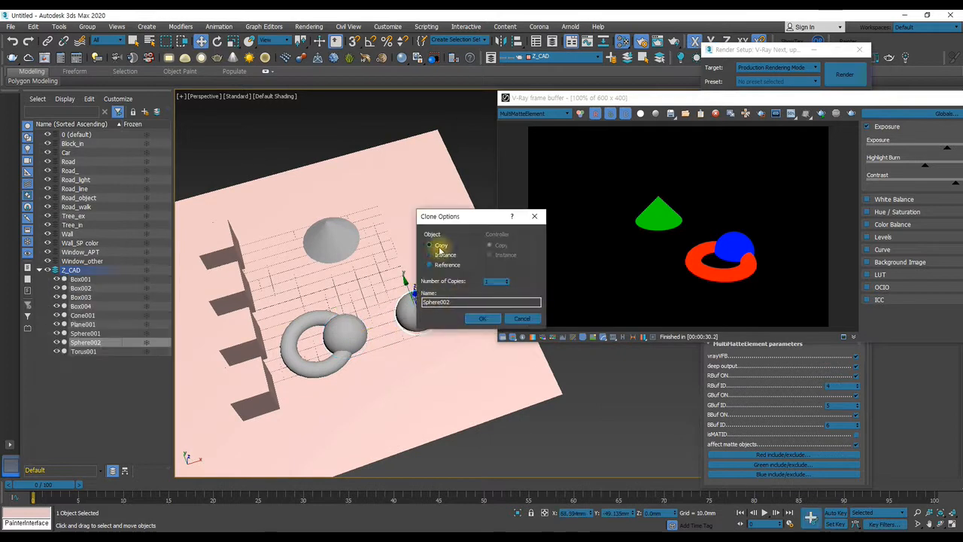
left_click(505, 281)
left_click(483, 318)
Clone the cone once along the X axis, placing the copy beside the original.
middle_click_drag(467, 307, 429, 331)
left_click(292, 245)
left_click_drag(333, 250, 407, 241, "shift")
left_click(484, 318)
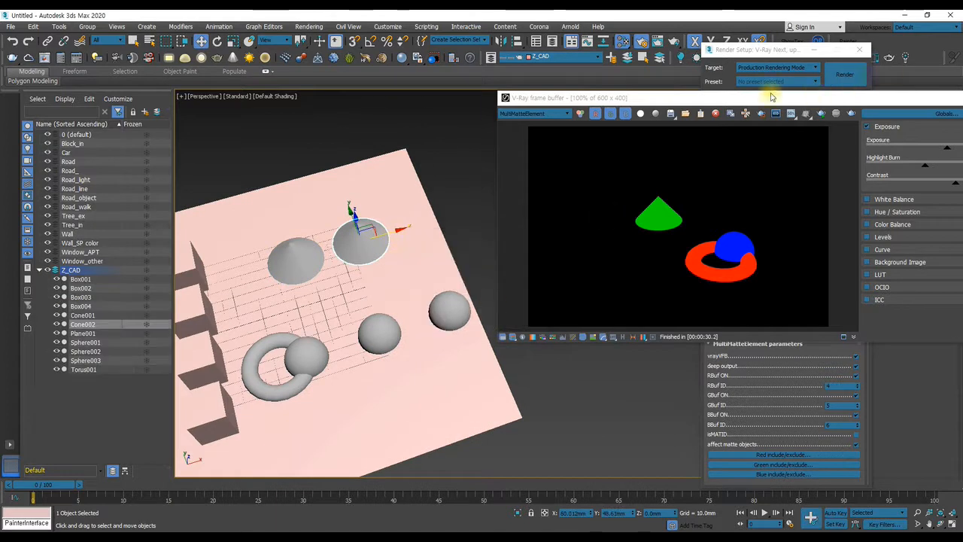
Add a third MultiMatteElement named MTL_456, with red, green and blue buffer IDs 4, 5 and 6.
left_click_drag(819, 98, 365, 30)
left_click_drag(426, 28, 407, 105)
left_click(828, 239)
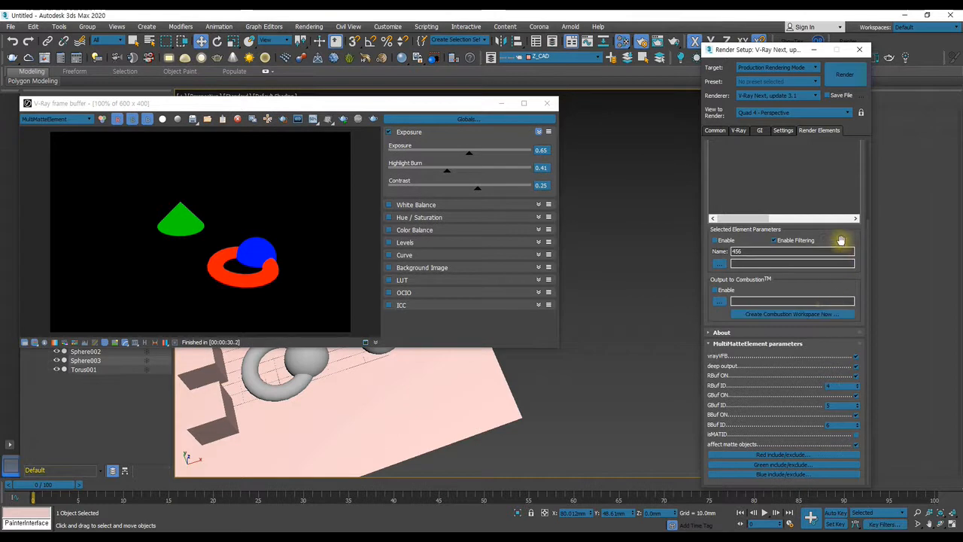
scroll(844, 242, "up", 2)
scroll(855, 278, "up", 3)
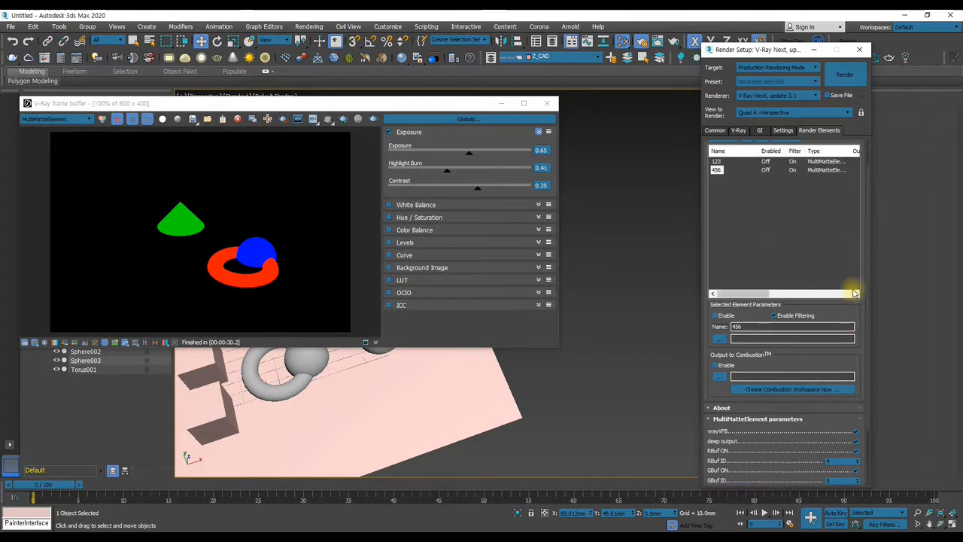
scroll(844, 310, "up", 1)
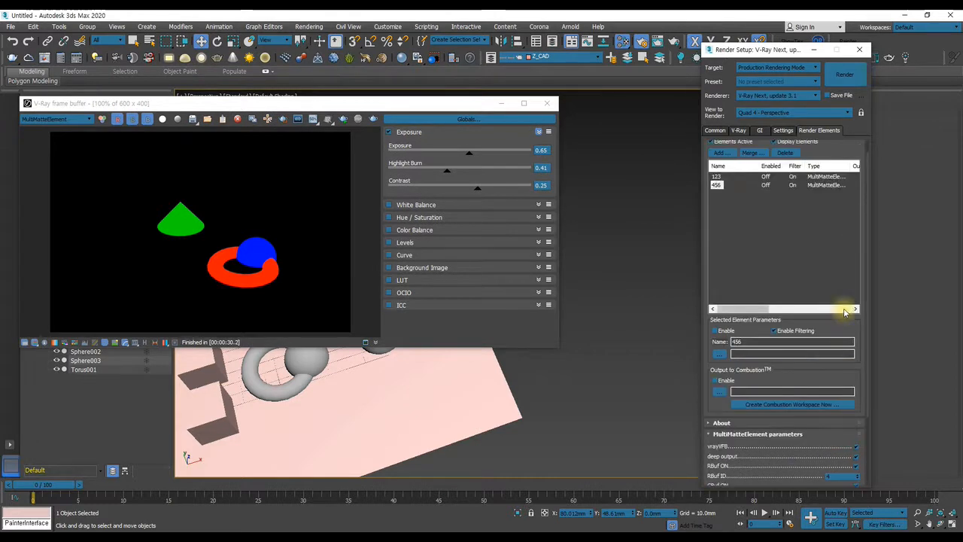
left_click(719, 153)
double_click(719, 186)
double_click(775, 341)
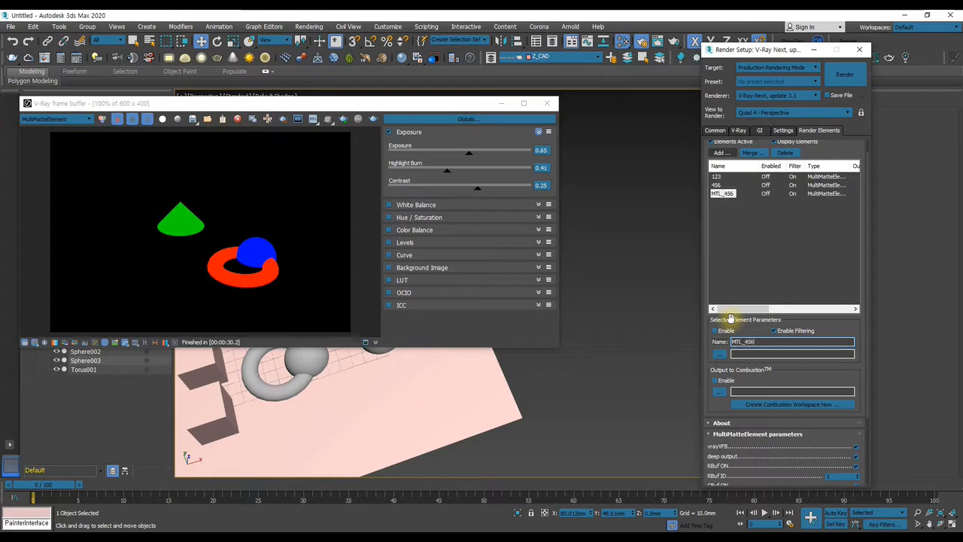
scroll(817, 463, "down", 3)
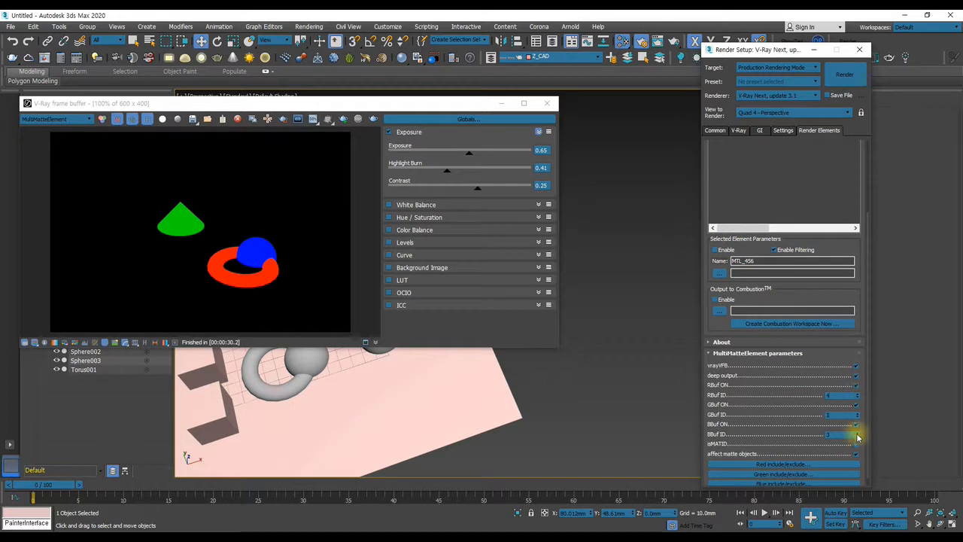
Duplicate the existing VRayMtl nodes in the Slate Material Editor to make three more materials below Material #27.
left_click_drag(348, 105, 644, 226)
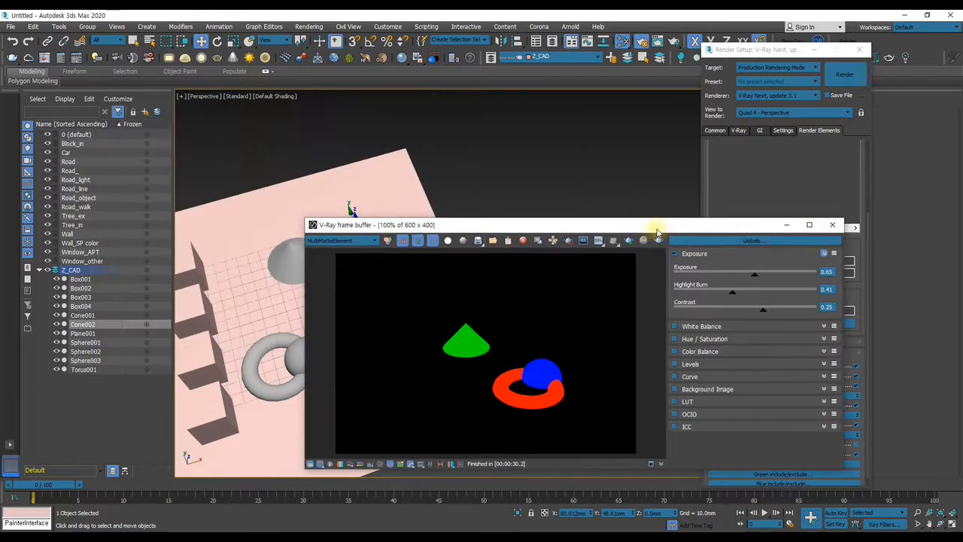
left_click(785, 225)
key("q")
key("m")
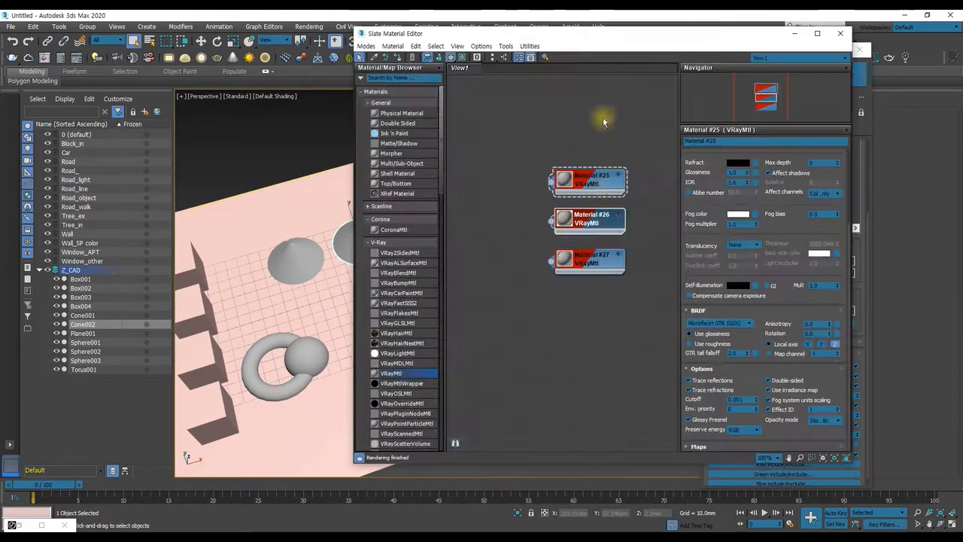
middle_click_drag(593, 271, 606, 242)
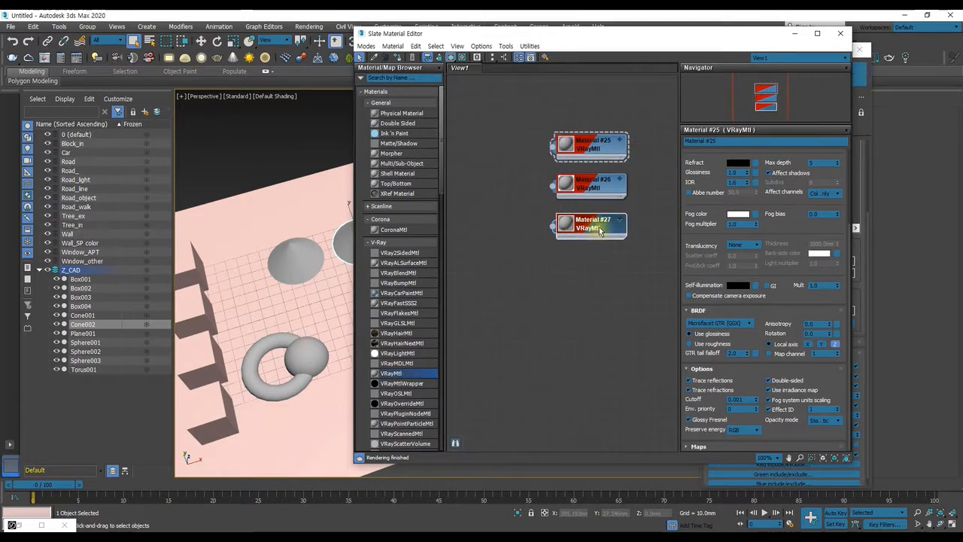
mouse_move(595, 232)
left_mouse_down("shift")
mouse_move(606, 344)
mouse_move(589, 307)
left_mouse_up("shift")
left_click(601, 271)
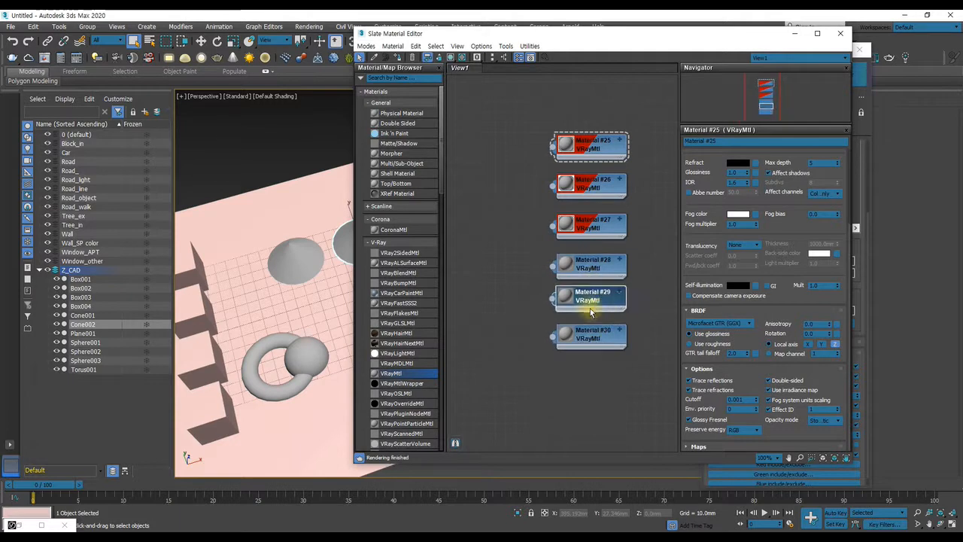
Assign material ID channels to Material #28, Material #29 and Material #30.
left_click(596, 272)
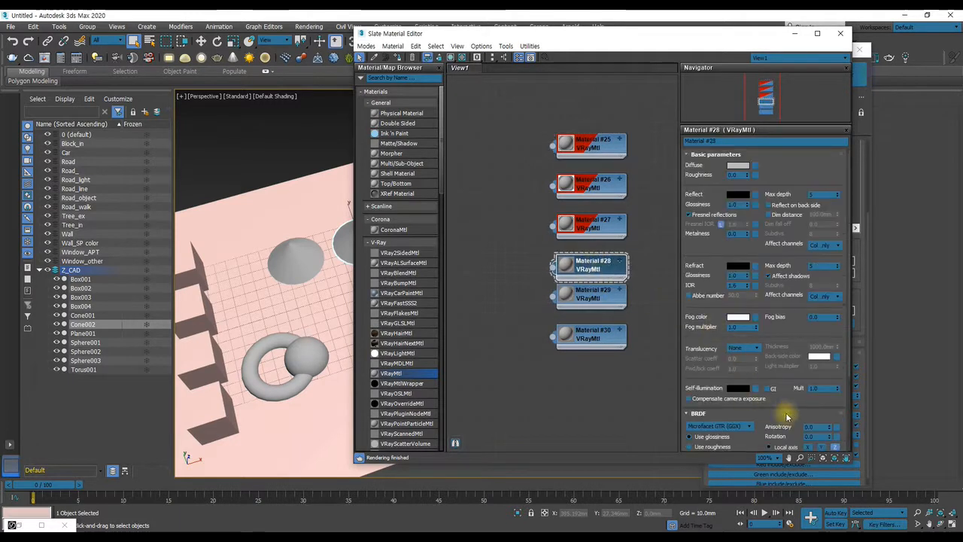
scroll(779, 398, "down", 3)
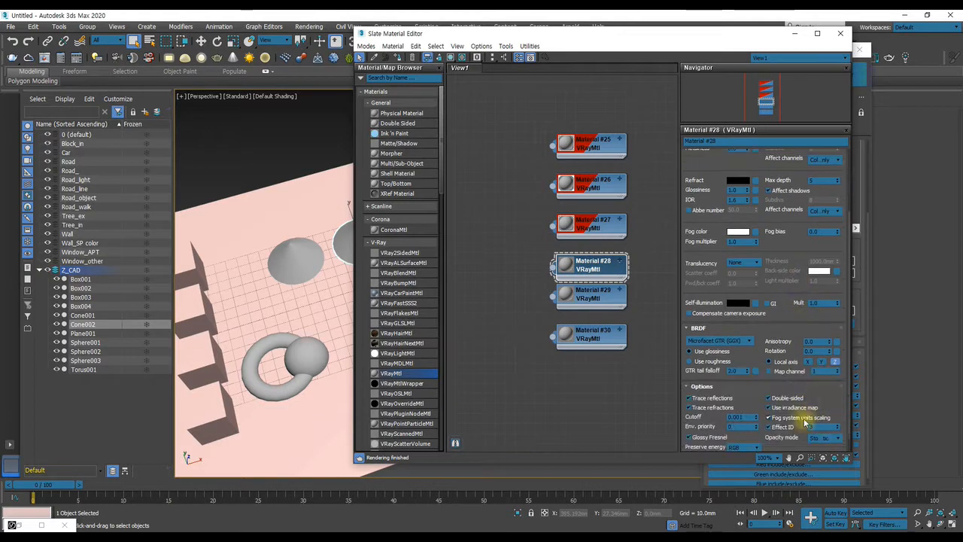
left_click_drag(479, 59, 494, 103)
left_click(591, 295)
left_click(589, 340)
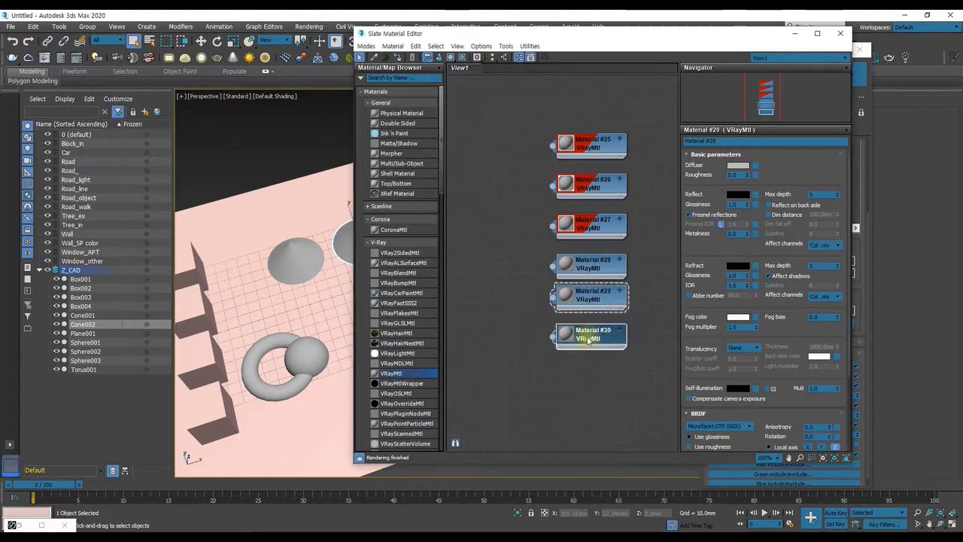
left_click_drag(478, 59, 490, 90)
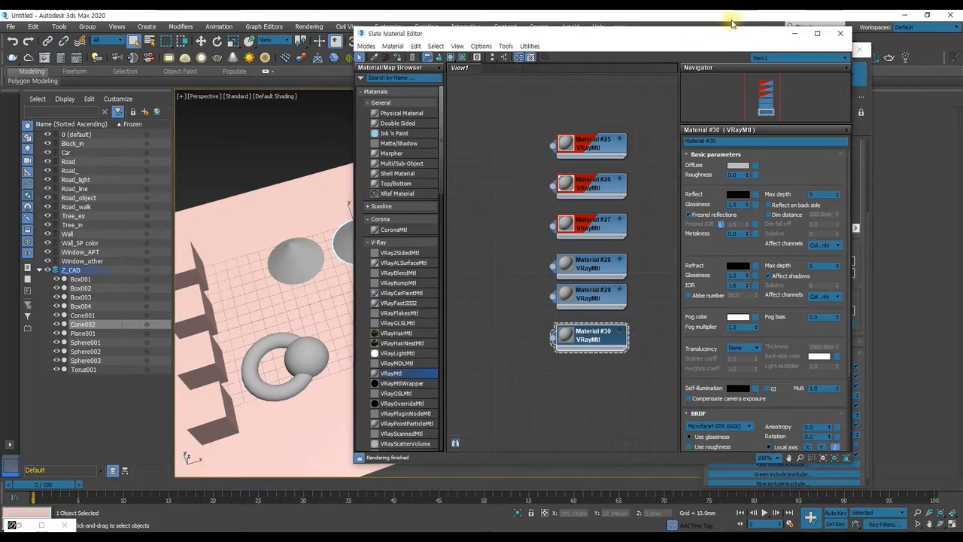
Start interactive rendering of the perspective view and check the object masks in the 123 element.
left_click_drag(659, 33, 962, 53)
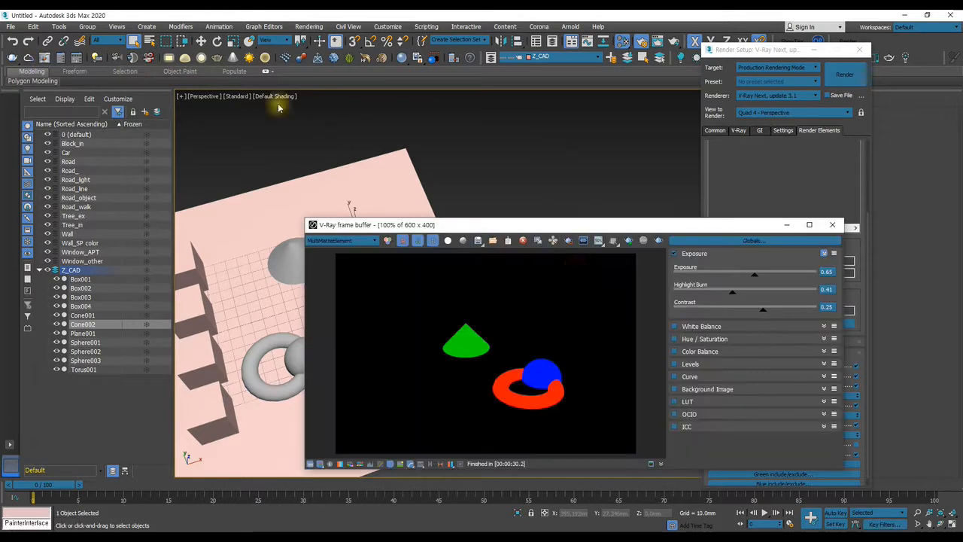
left_click(629, 241)
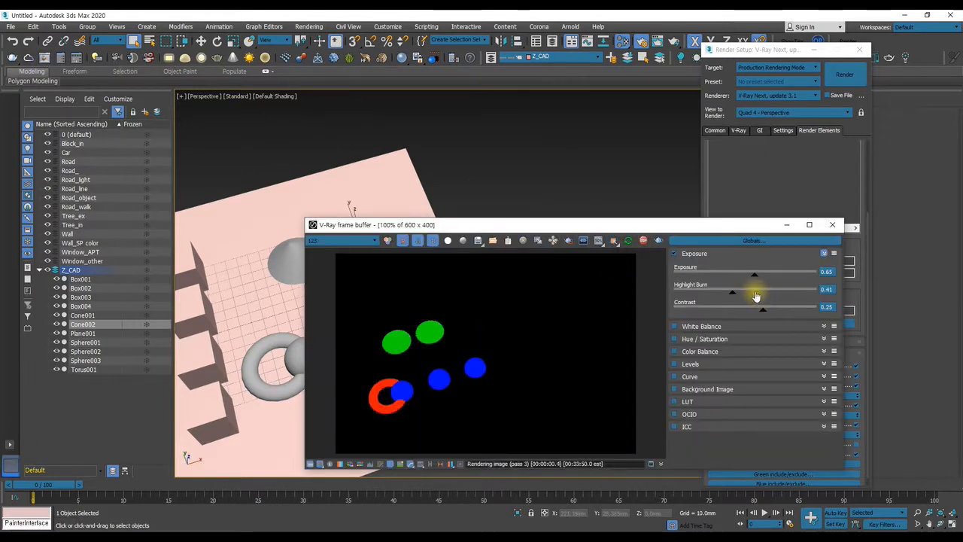
left_click_drag(446, 228, 466, 142)
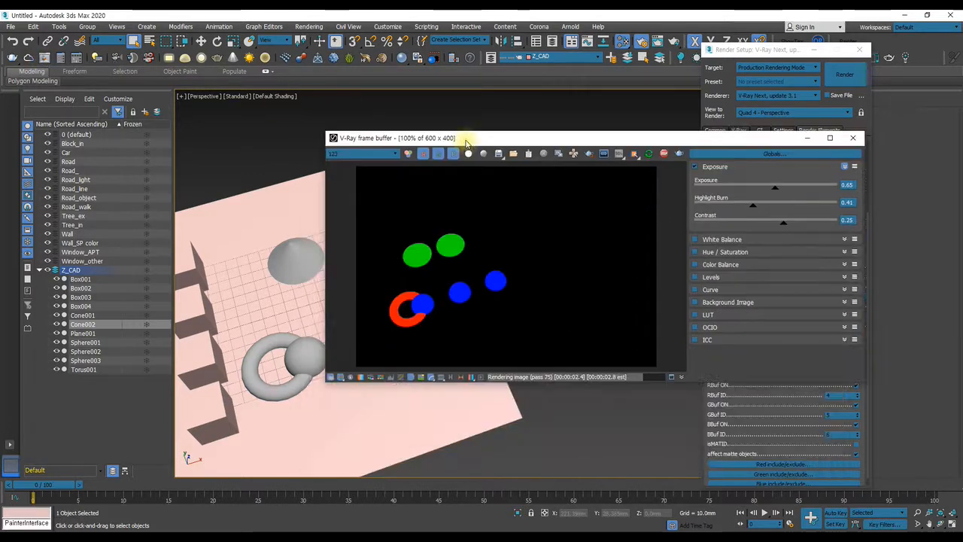
middle_click_drag(295, 196, 405, 186, "alt")
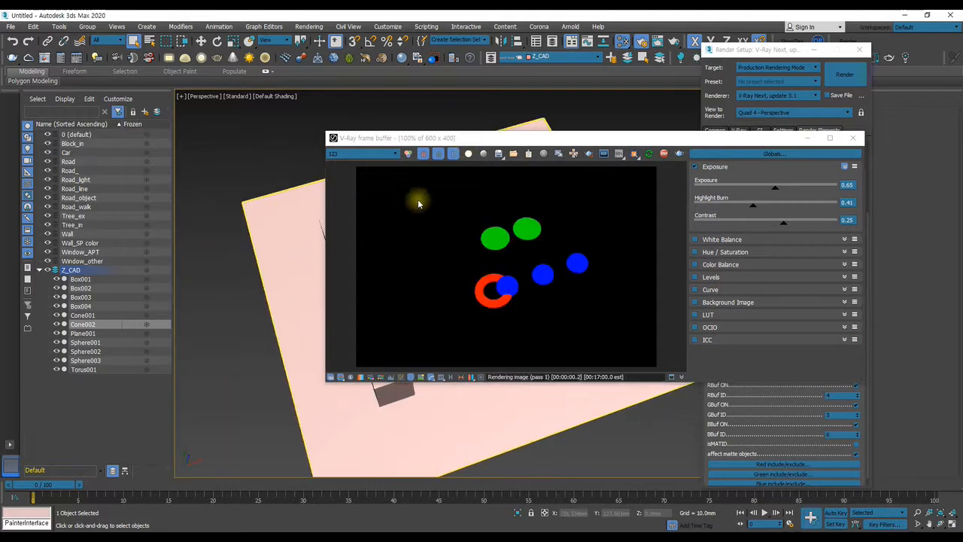
middle_click_drag(301, 275, 276, 296, "alt")
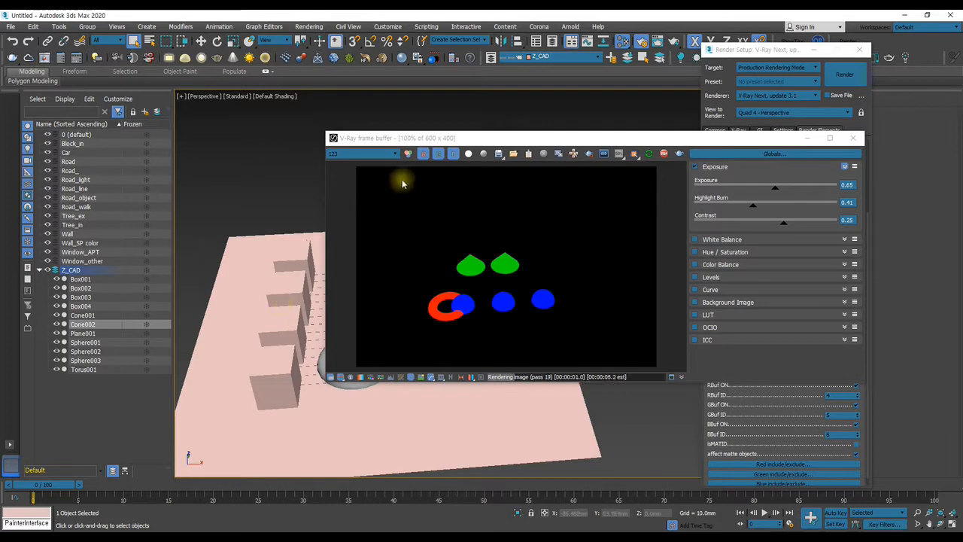
Compare the 456 and MTL_456 elements in the V-Ray frame buffer, then end the render and minimize the buffer.
left_click(363, 154)
left_click(361, 188)
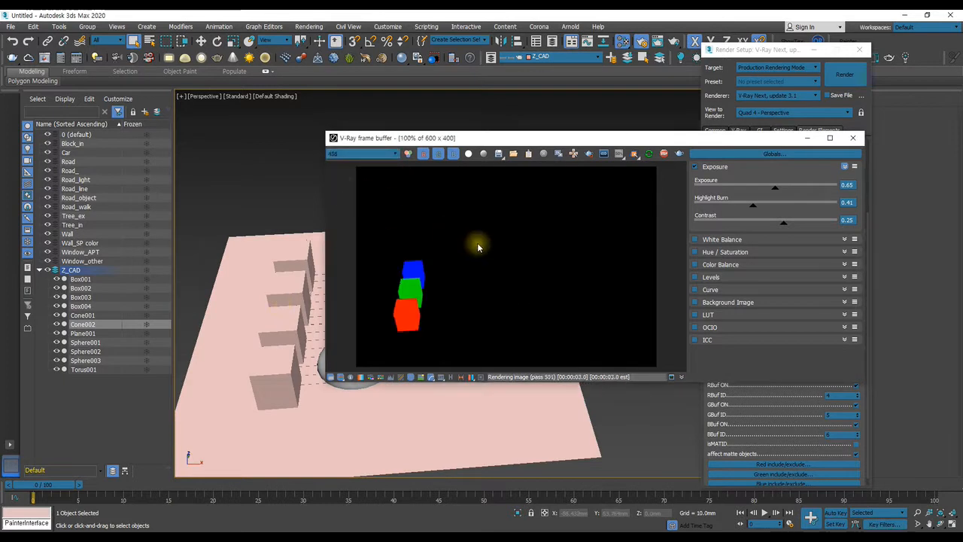
left_click(363, 154)
left_click(349, 198)
left_click(363, 155)
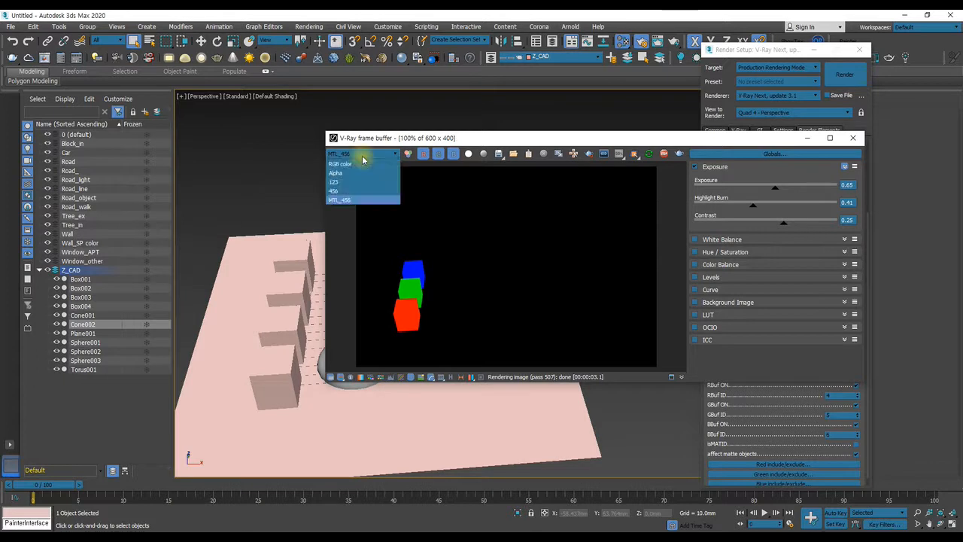
left_click(337, 200)
mouse_move(251, 283)
middle_mouse_down("alt")
mouse_move(281, 293)
mouse_move(258, 297)
middle_mouse_up("alt")
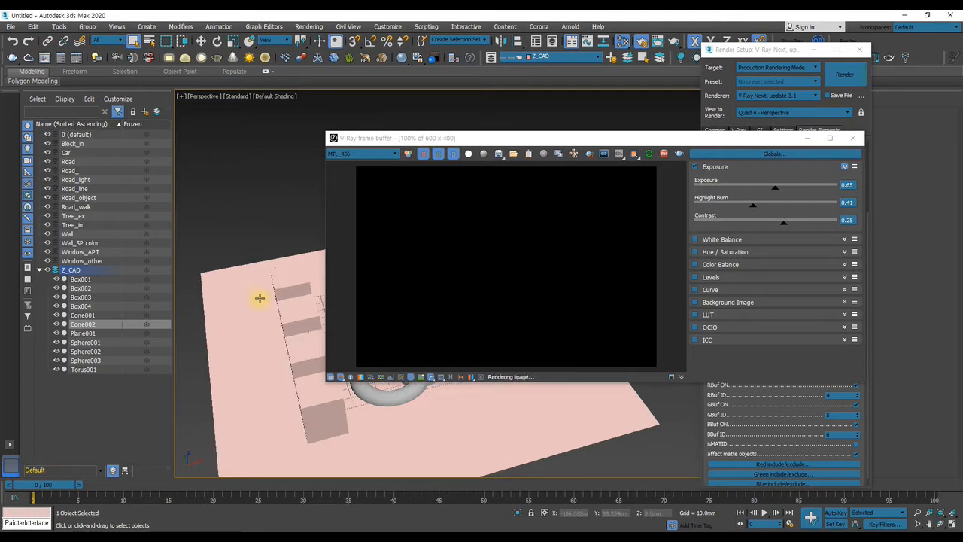
left_click(680, 154)
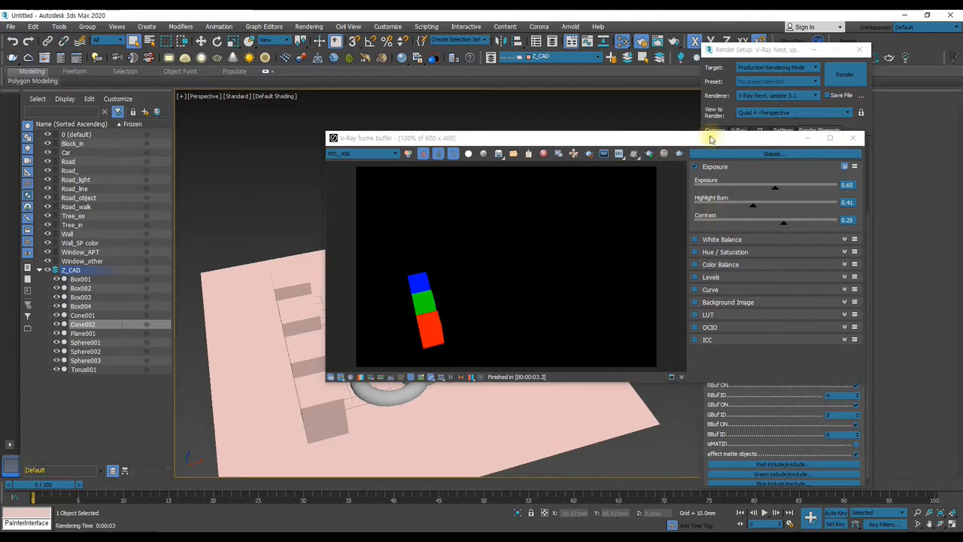
left_click(808, 138)
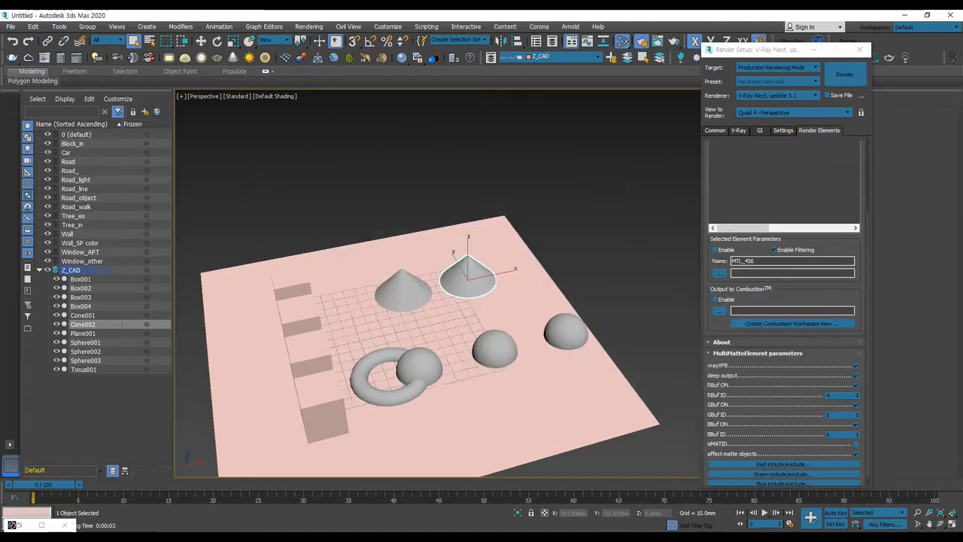
Assign Material #28 to the cloned cone and Material #29 to the middle sphere.
key("m")
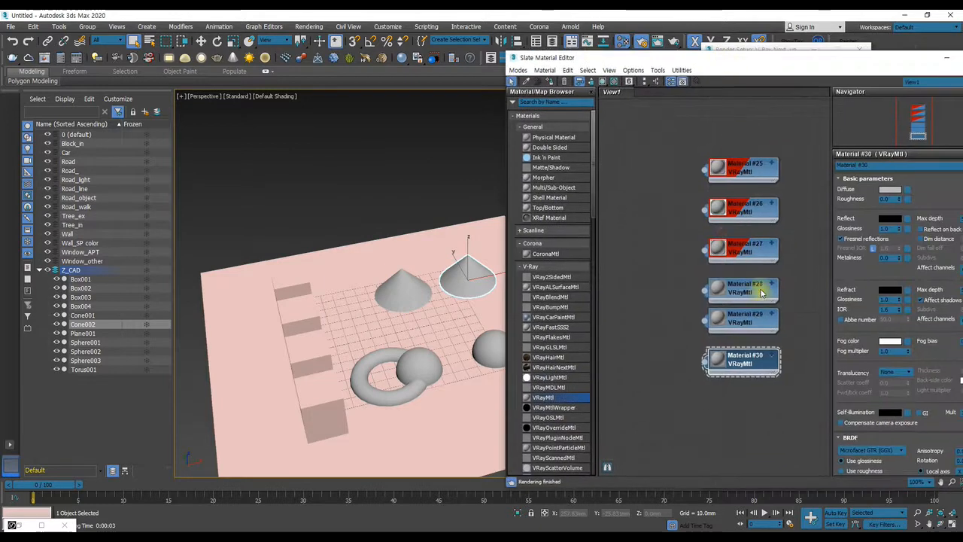
left_click(731, 297)
left_click(552, 83)
left_click(494, 348)
left_click(744, 316)
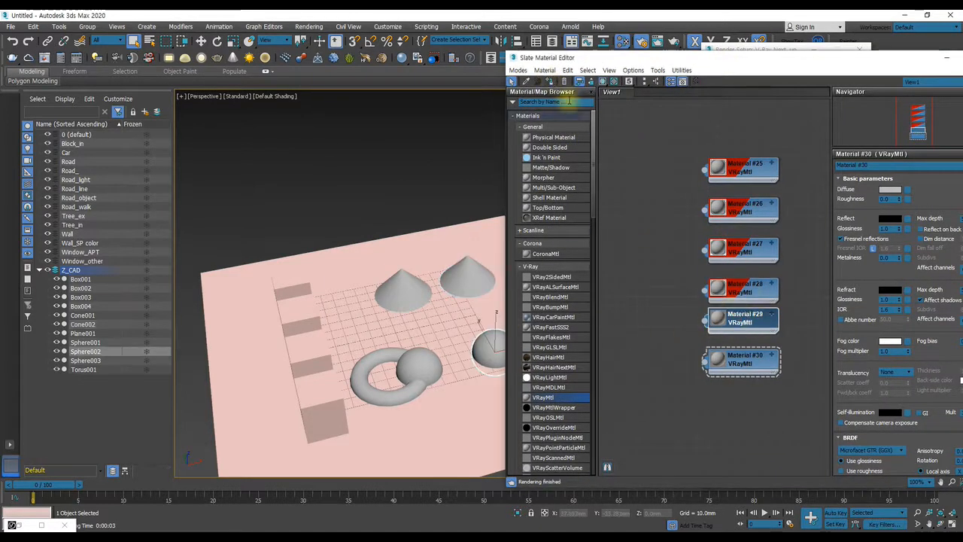
left_click(552, 83)
Assign Material #30 to the sphere farthest from the torus.
middle_click_drag(318, 172, 433, 318, "alt")
left_click(474, 315)
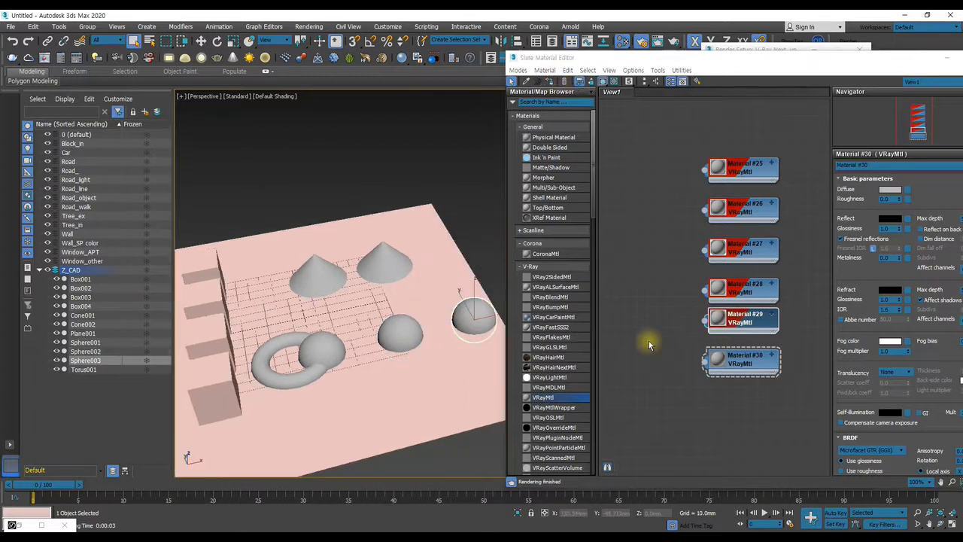
double_click(722, 356)
left_click(552, 83)
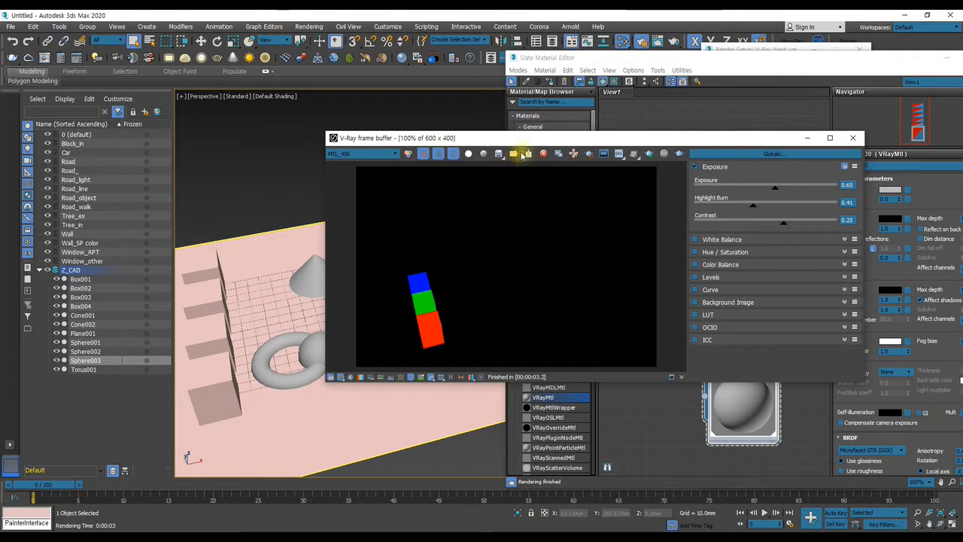
Rerun the interactive render and compare the MTL_456, 456 and 123 elements in the frame buffer.
left_click(651, 153)
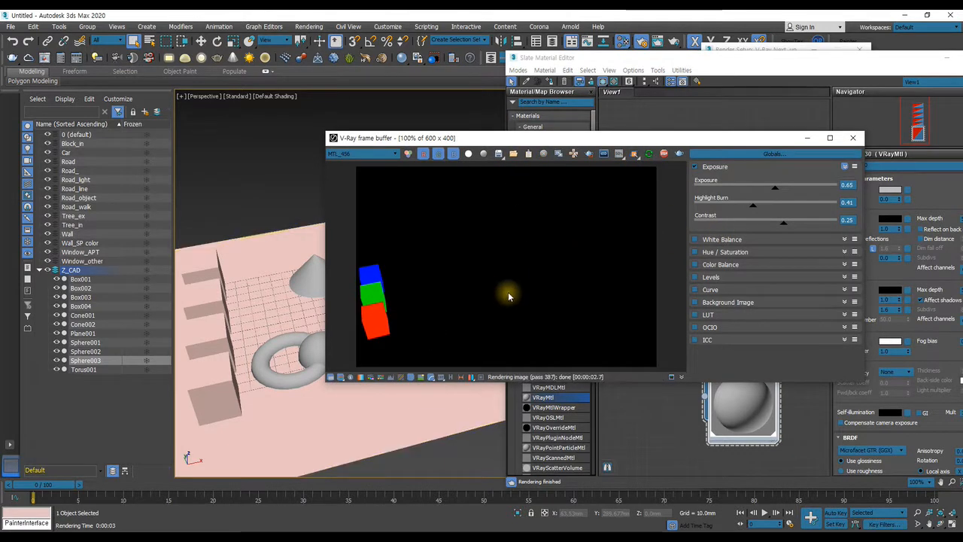
left_click(379, 155)
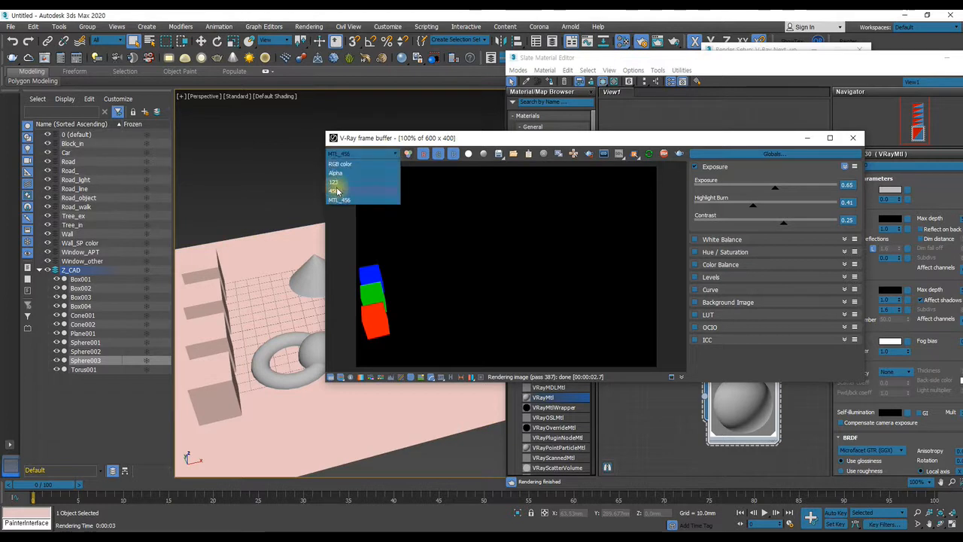
left_click(680, 154)
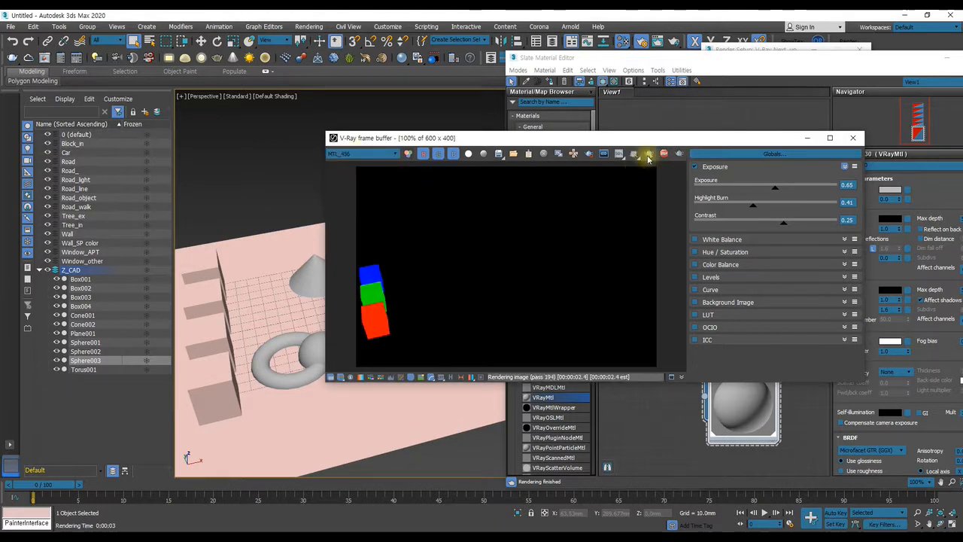
left_click(680, 154)
left_click(369, 154)
left_click(341, 197)
left_click(359, 154)
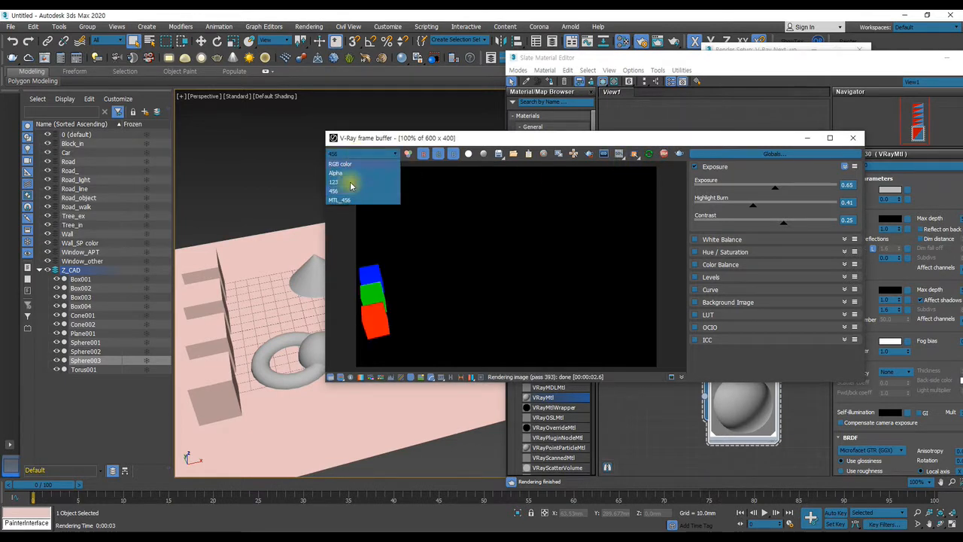
left_click(345, 186)
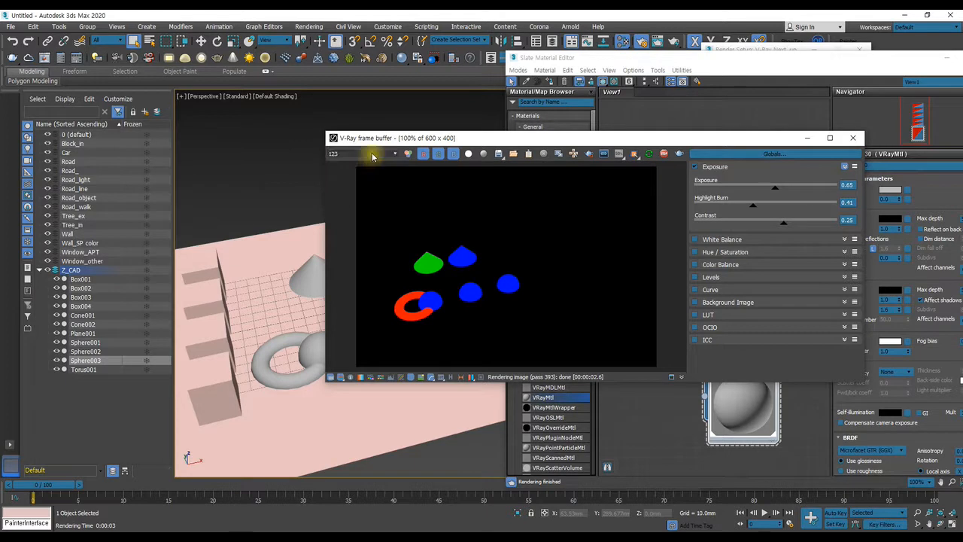
Check the whole object group in the 123 element of the running render, then stop rendering and minimize the frame buffer.
mouse_move(258, 263)
middle_mouse_down("alt")
mouse_move(283, 261)
mouse_move(288, 275)
mouse_move(256, 268)
mouse_move(270, 273)
middle_mouse_up("alt")
scroll(256, 268, "down", 4)
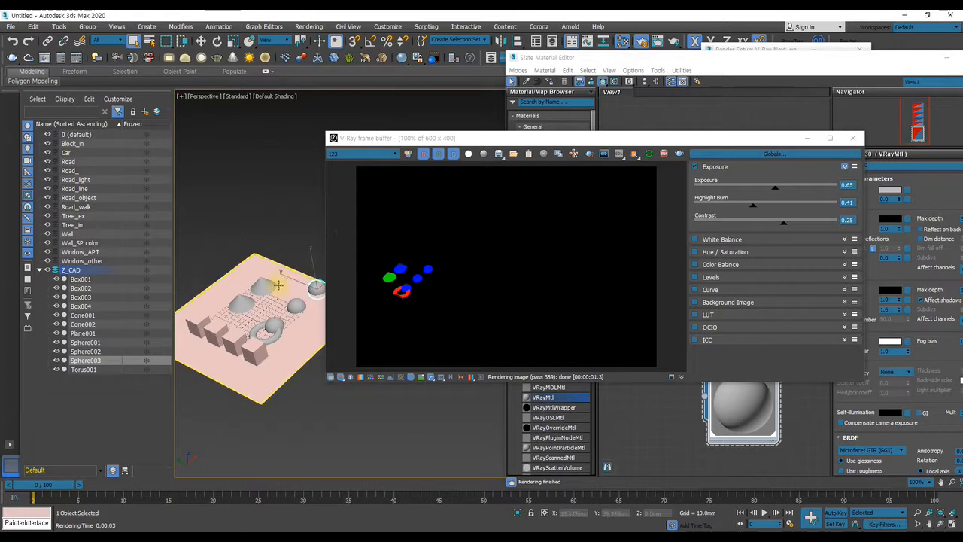
scroll(279, 283, "up", 2)
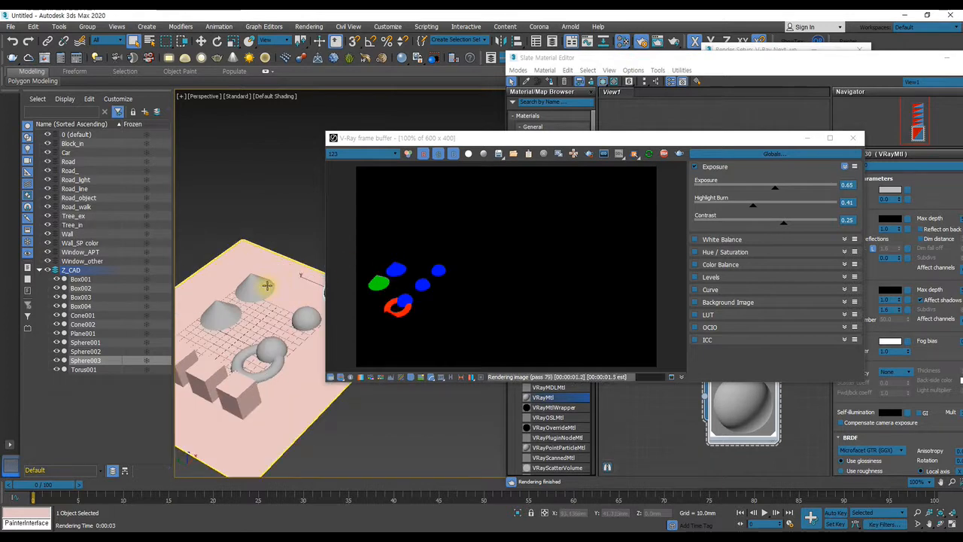
left_click(665, 154)
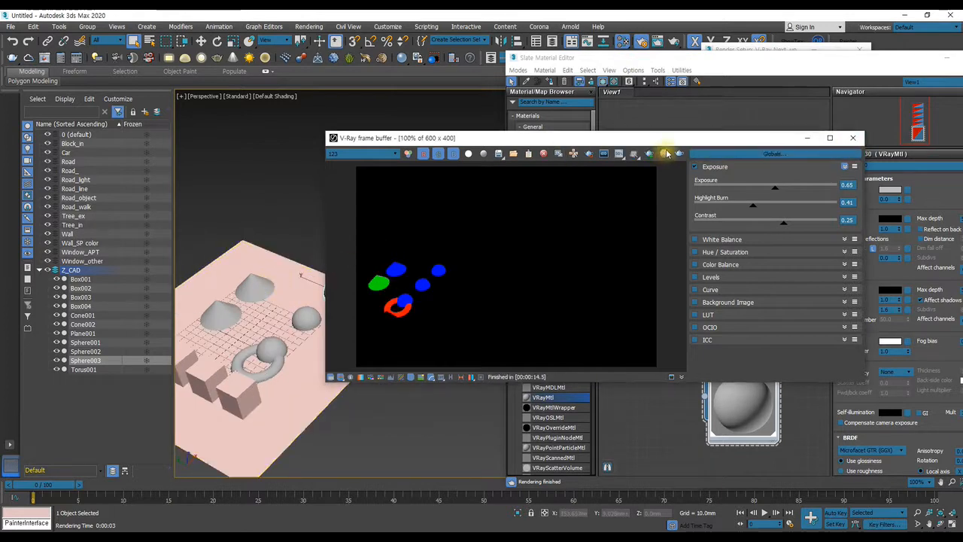
left_click(808, 137)
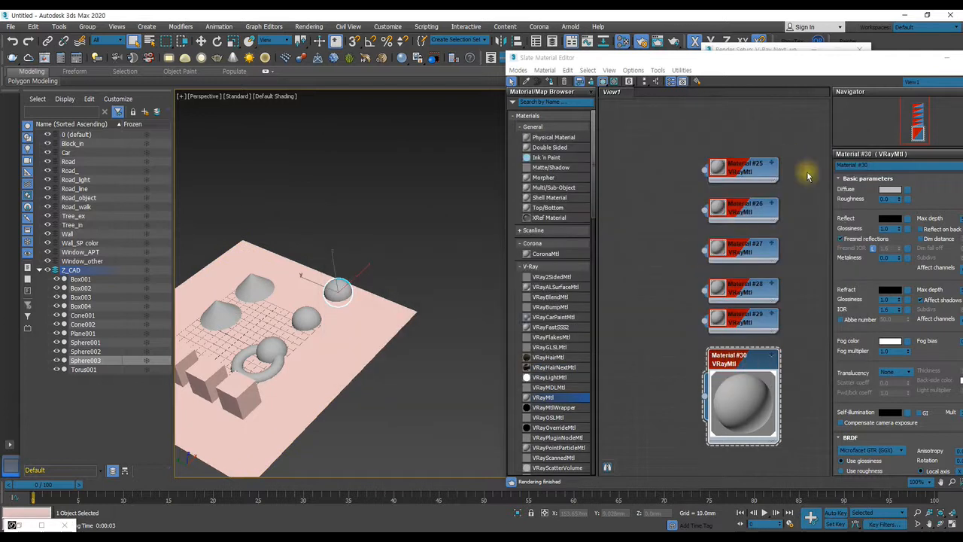
Check the Effect ID of Material #29 and set the Effect ID of Material #30 to 4.
left_click_drag(746, 63, 459, 45)
left_click_drag(660, 397, 664, 288)
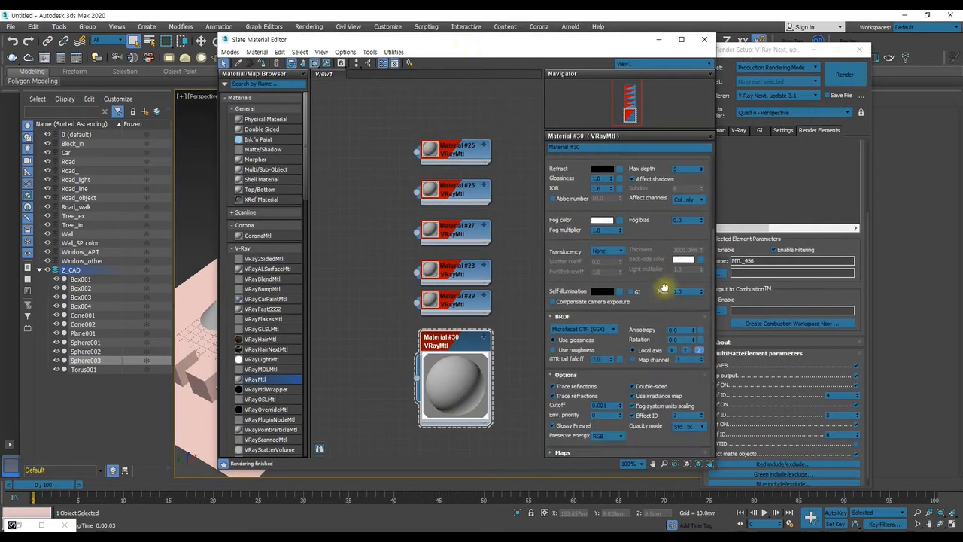
double_click(447, 361)
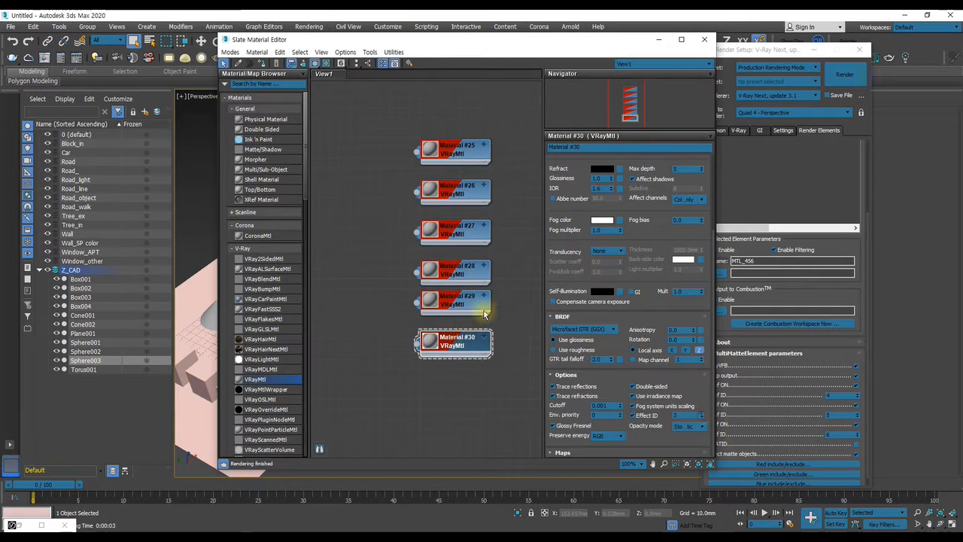
left_click(455, 301)
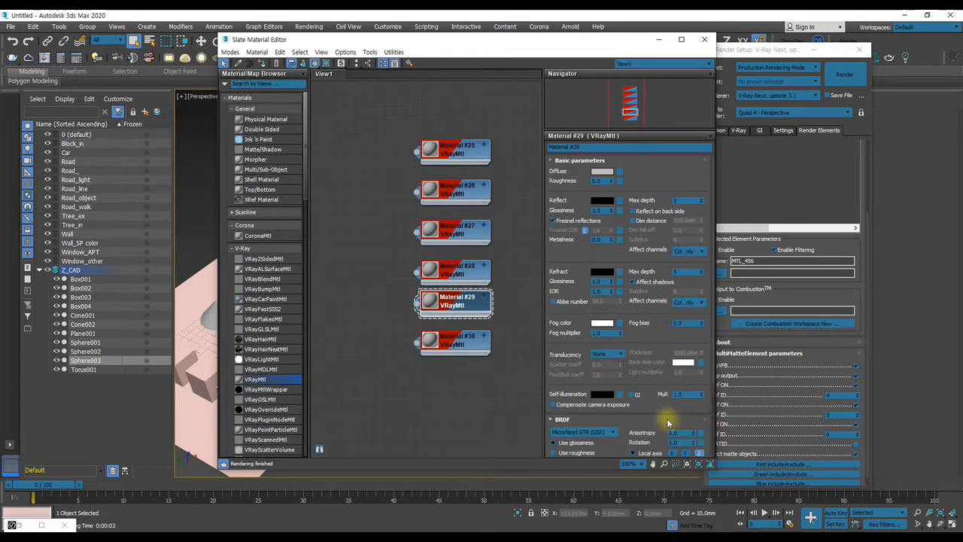
scroll(667, 423, "down", 5)
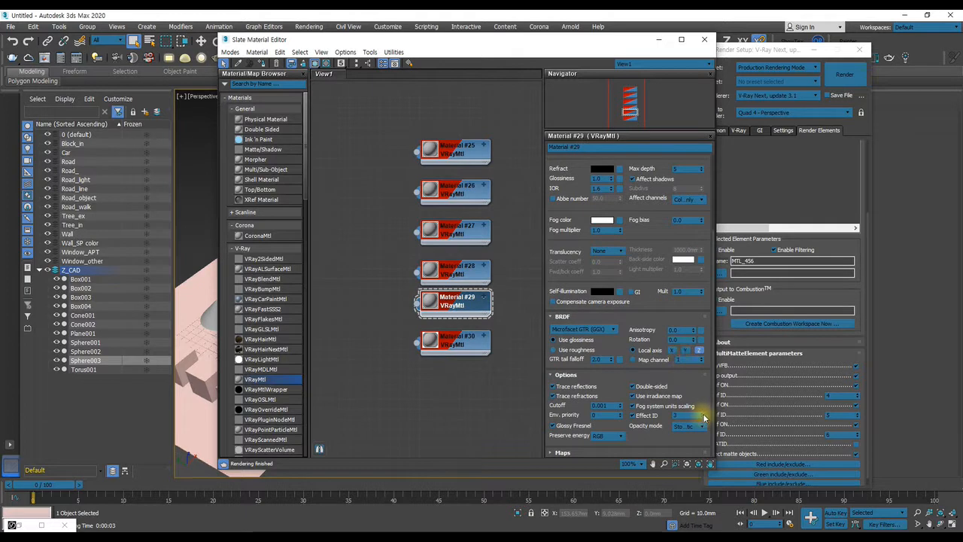
double_click(429, 340)
double_click(439, 365)
left_click(461, 343)
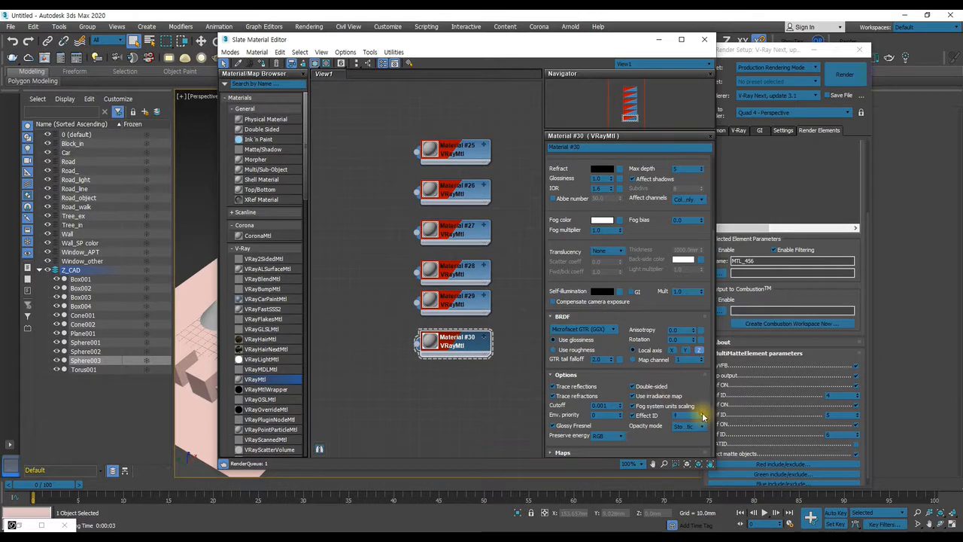
Close the material editor, rerun the interactive render to inspect the MTL_456 element, then stop rendering.
left_click(859, 453)
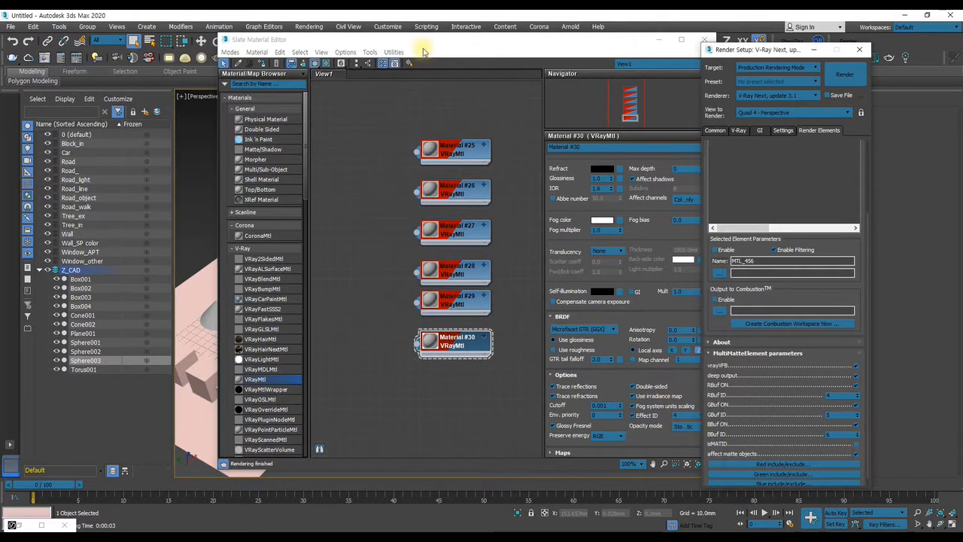
left_click(704, 39)
left_click(59, 58)
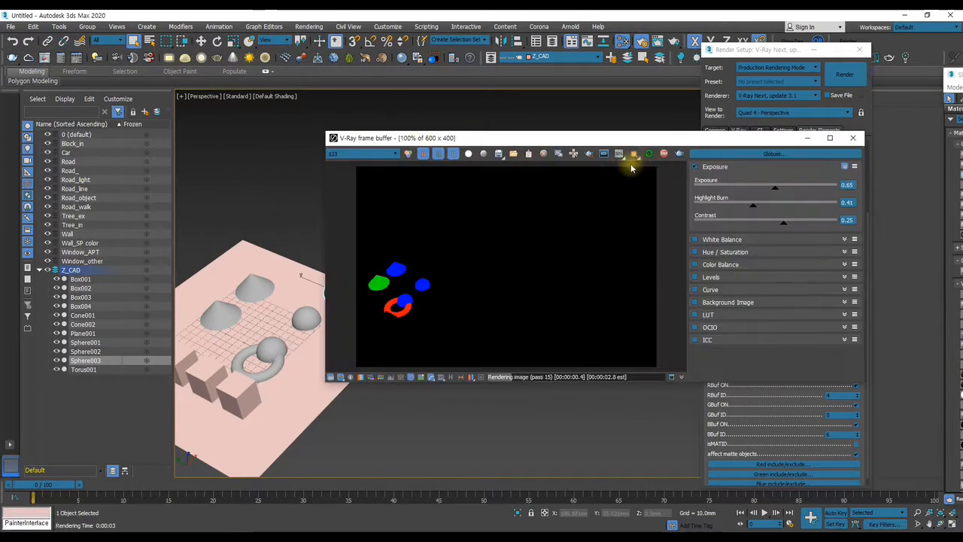
left_click(681, 156)
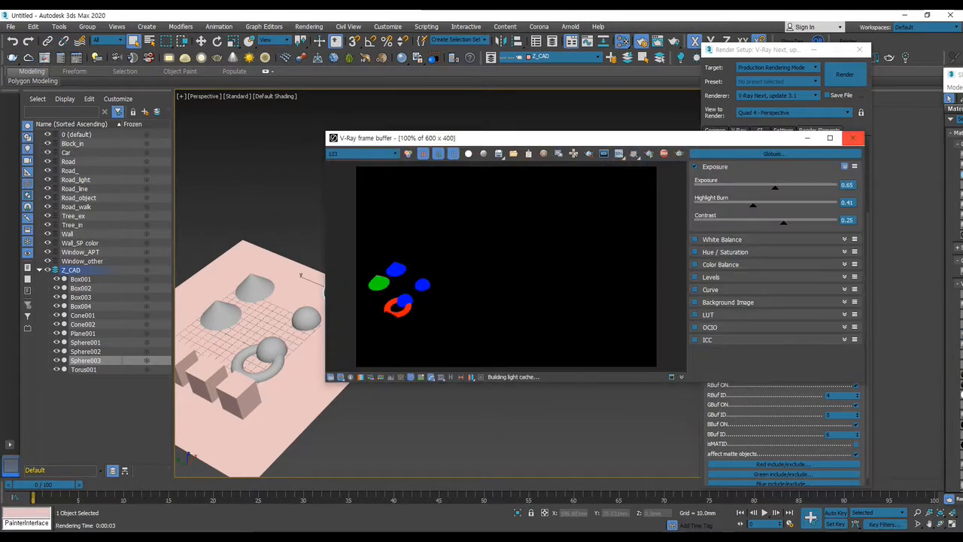
left_click(650, 154)
left_click(369, 154)
left_click(362, 207)
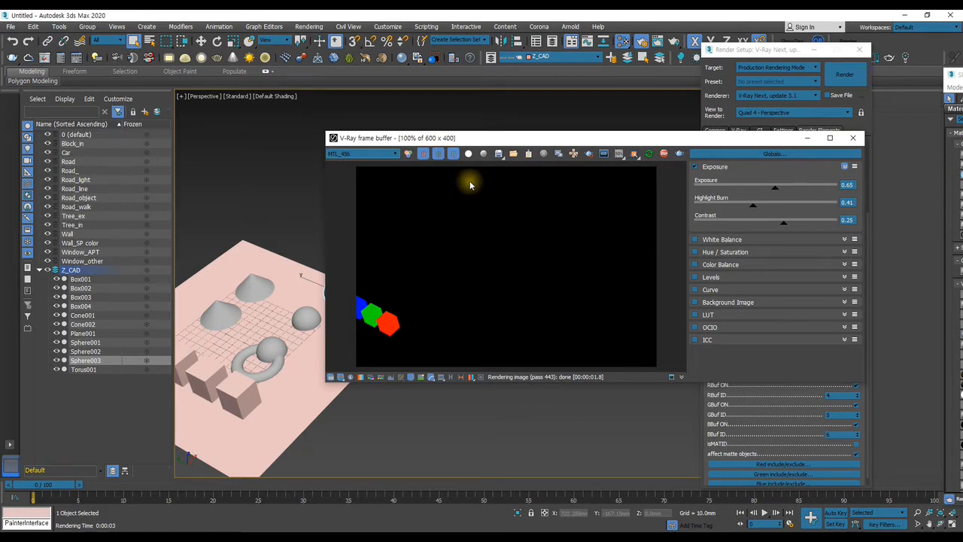
left_click(664, 154)
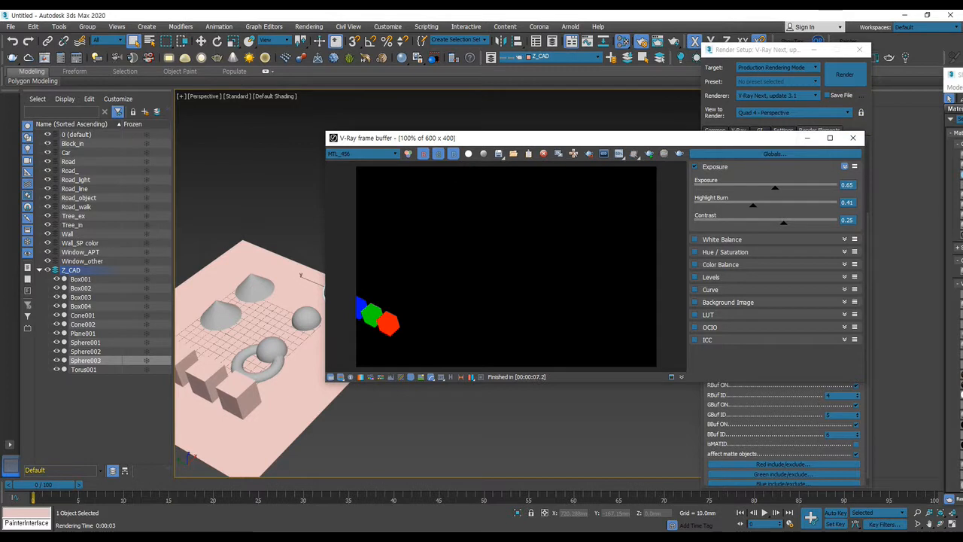
Turn off the Effect ID option on Material #30, Material #29 and Material #28.
key("m")
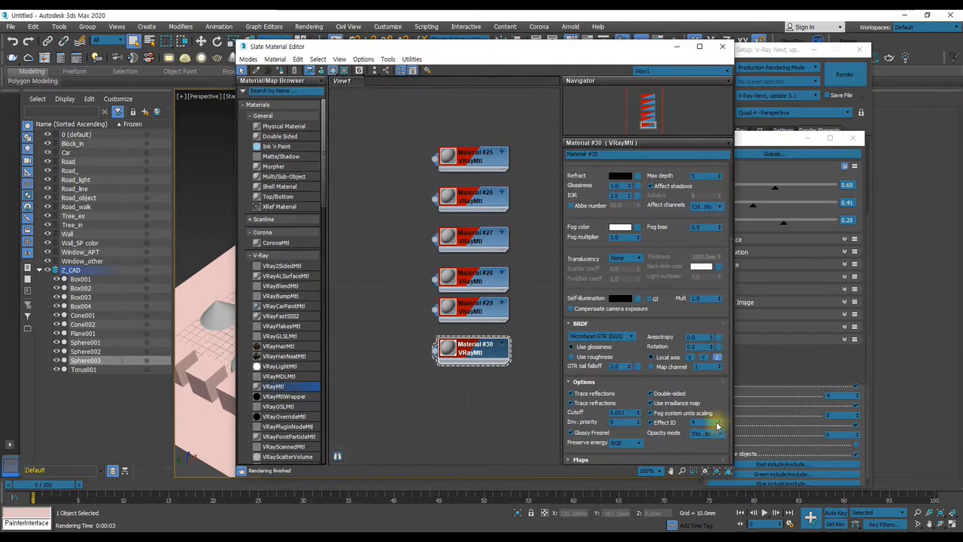
left_click(653, 423)
double_click(462, 317)
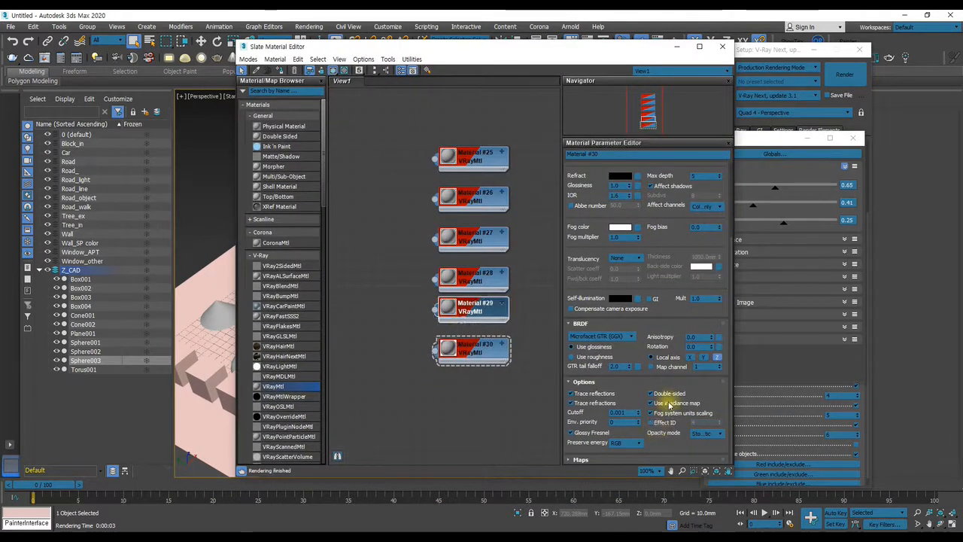
left_click(661, 423)
double_click(482, 281)
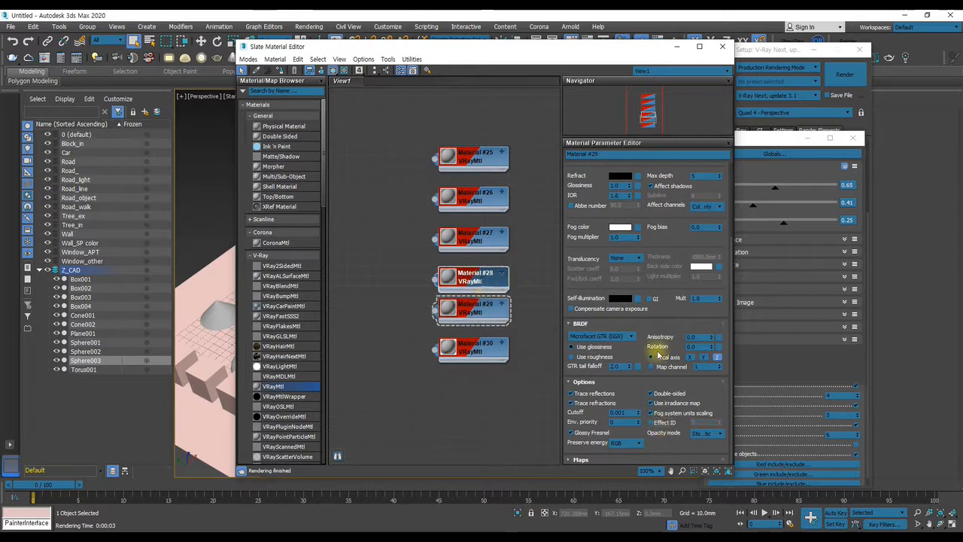
left_click(665, 444)
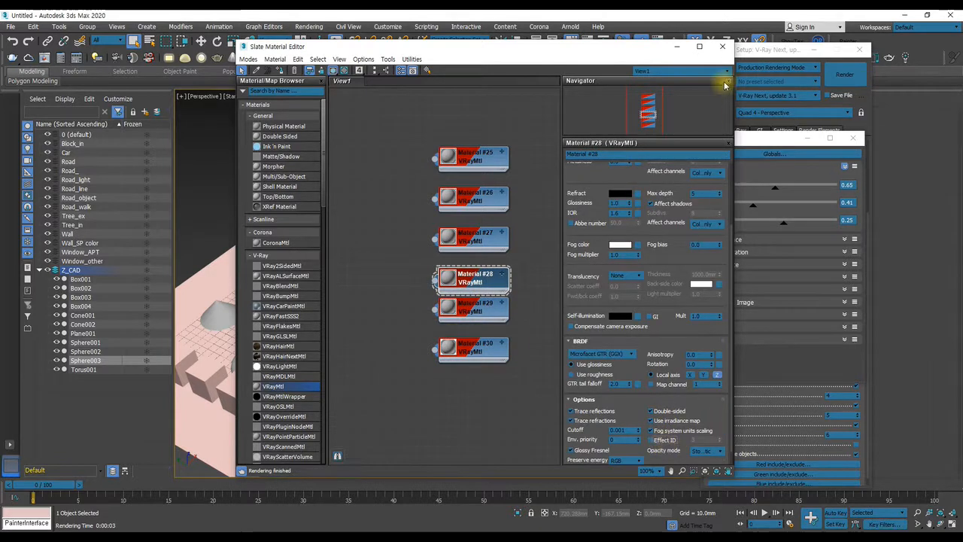
Recheck the MTL_456 element in the interactive render, then enable isMATID for that element in the render setup.
left_click(722, 46)
left_click(651, 154)
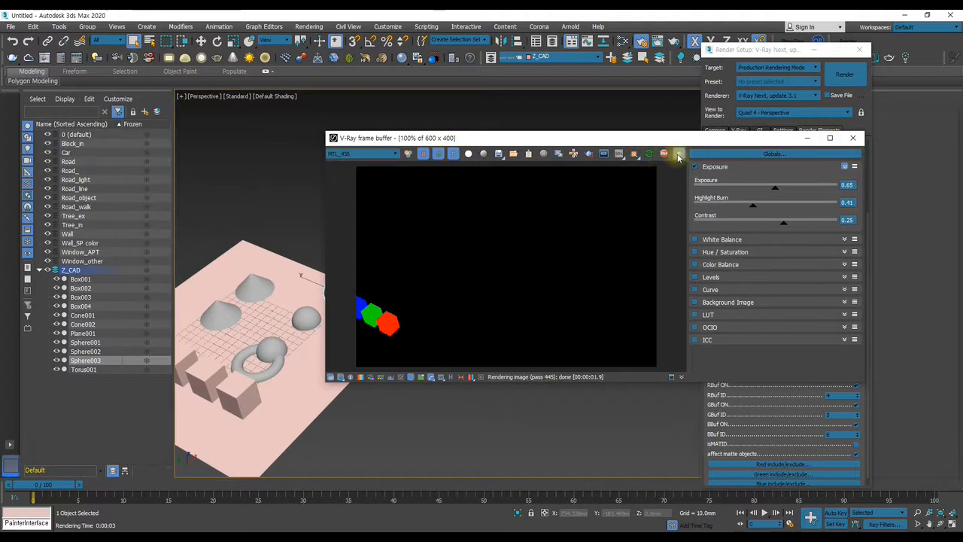
left_click(845, 75)
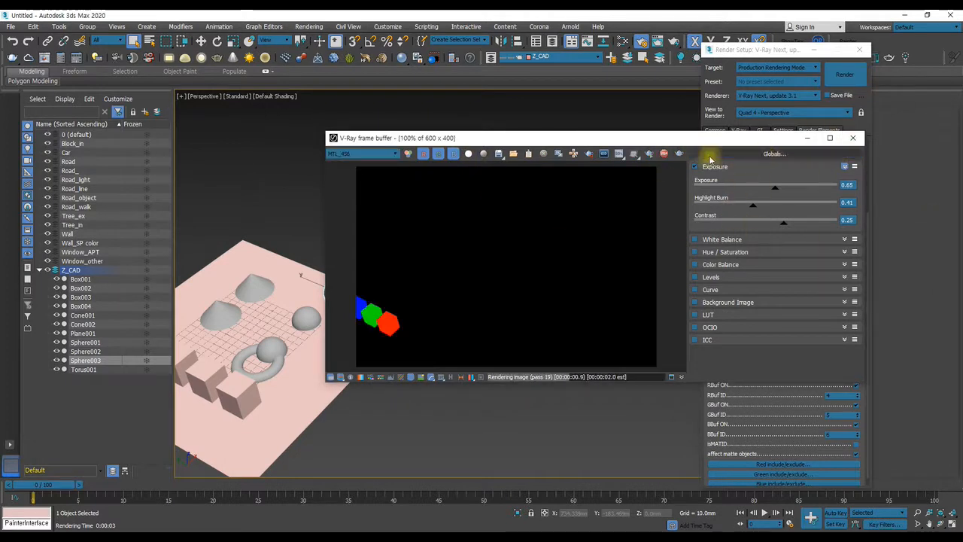
left_click(853, 137)
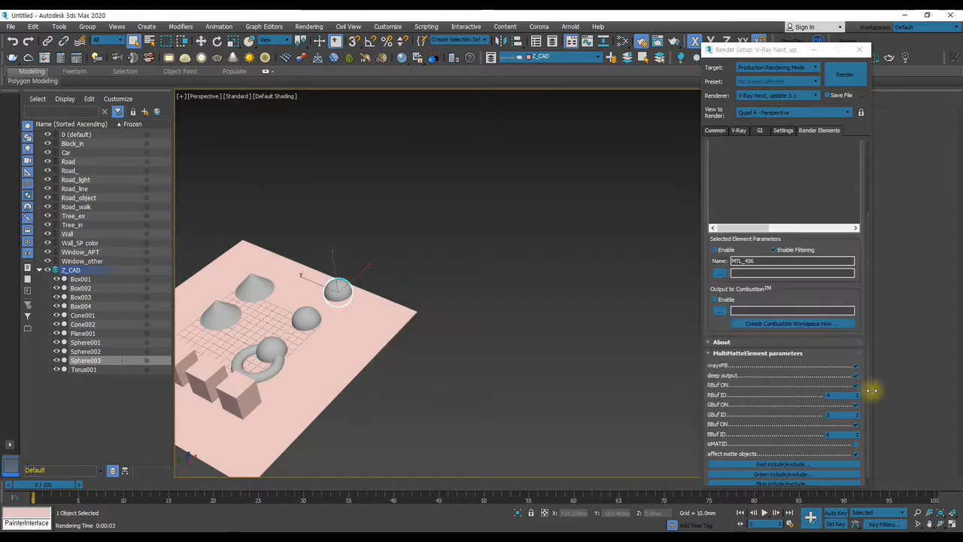
scroll(847, 429, "down", 1)
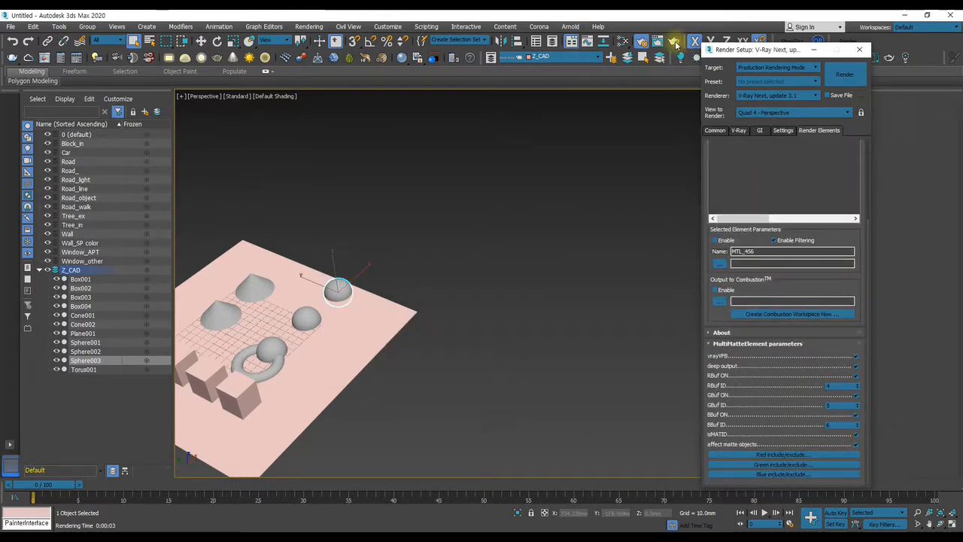
Rerun the interactive render, compare the MTL_456 and 456 elements, and minimize the frame buffer.
left_click(48, 58)
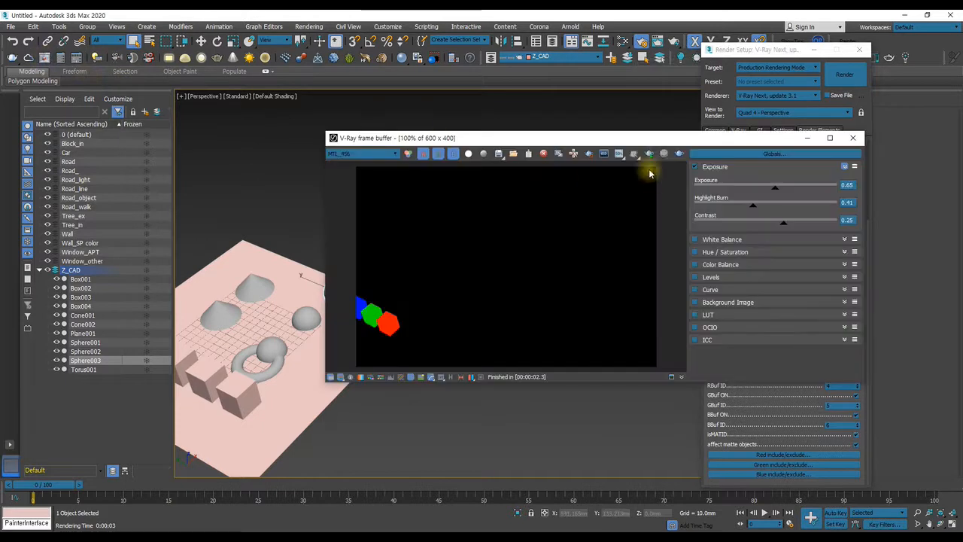
left_click(650, 153)
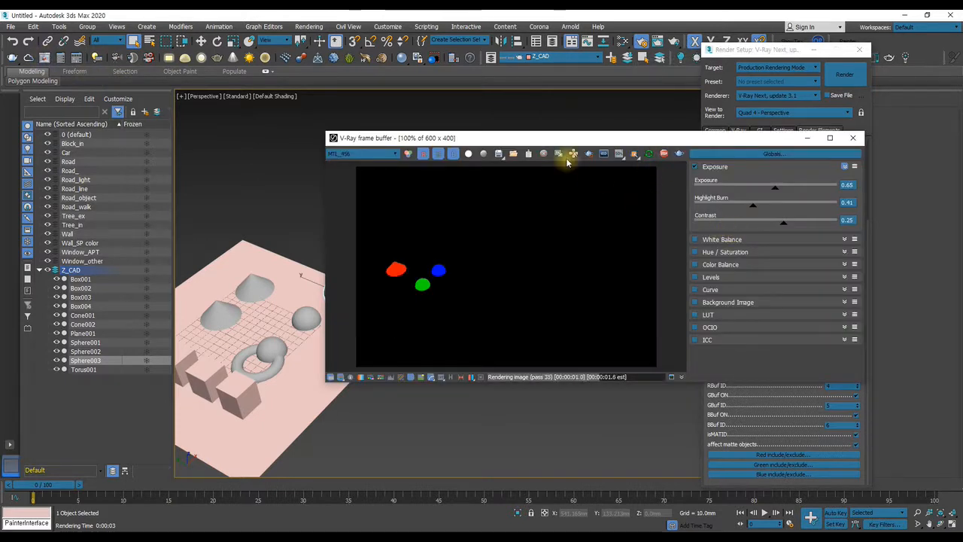
left_click_drag(513, 141, 343, 100)
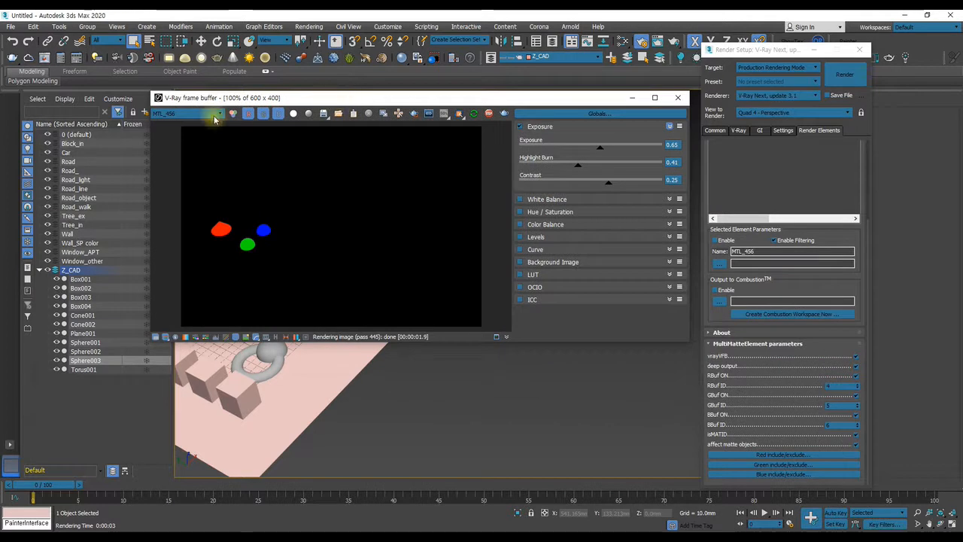
left_click(188, 113)
left_click(160, 151)
left_click(188, 114)
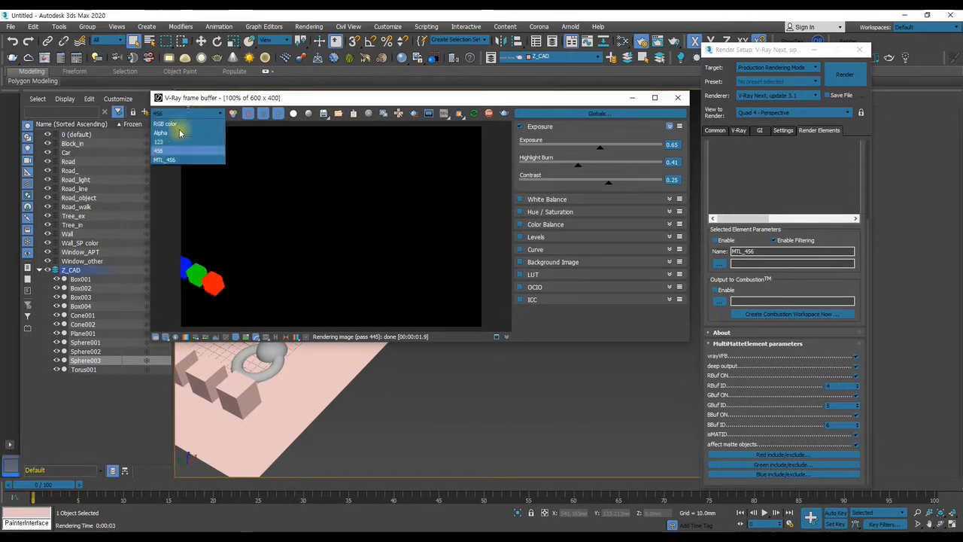
left_click(164, 160)
scroll(229, 222, "up", 1)
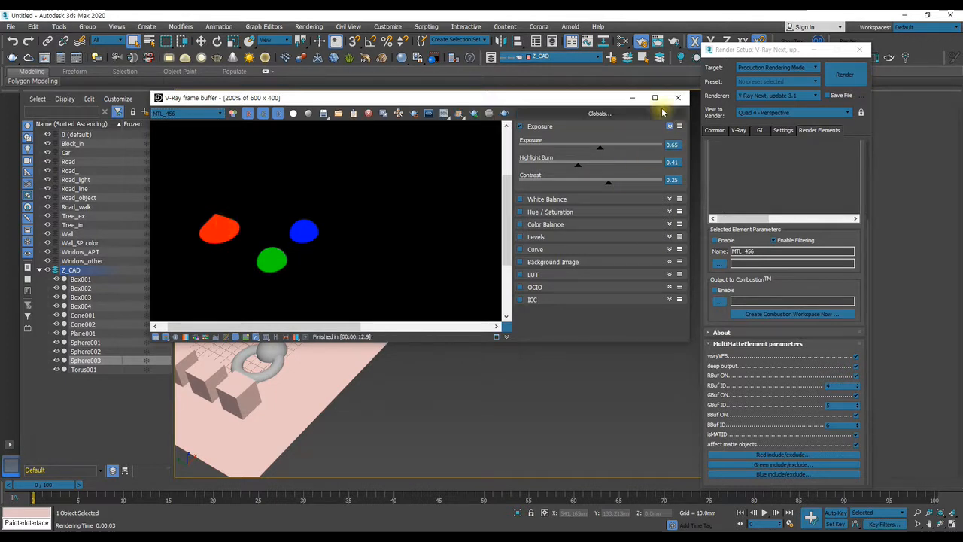
left_click(634, 97)
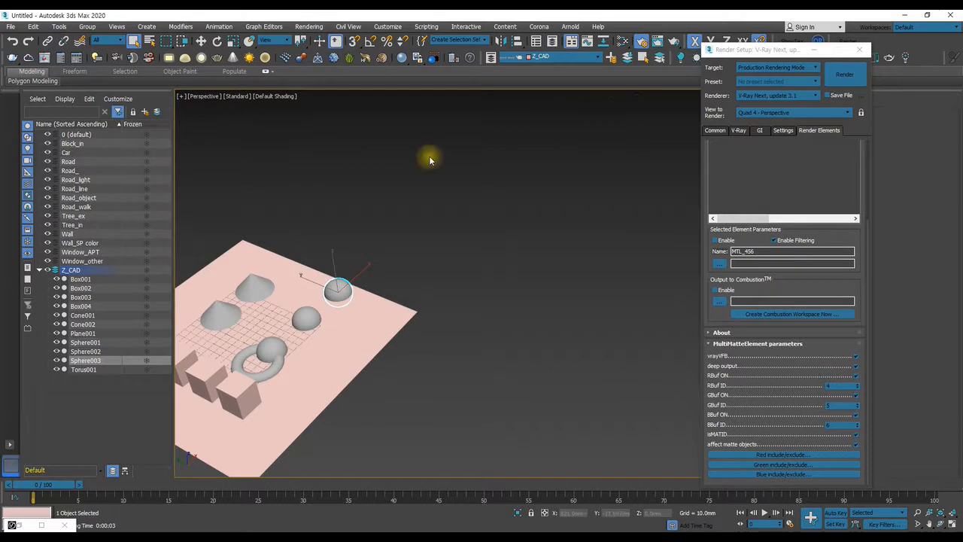
Turn the Effect ID option back on for Material #28, Material #29 and Material #30, then close the material editor.
left_click(620, 43)
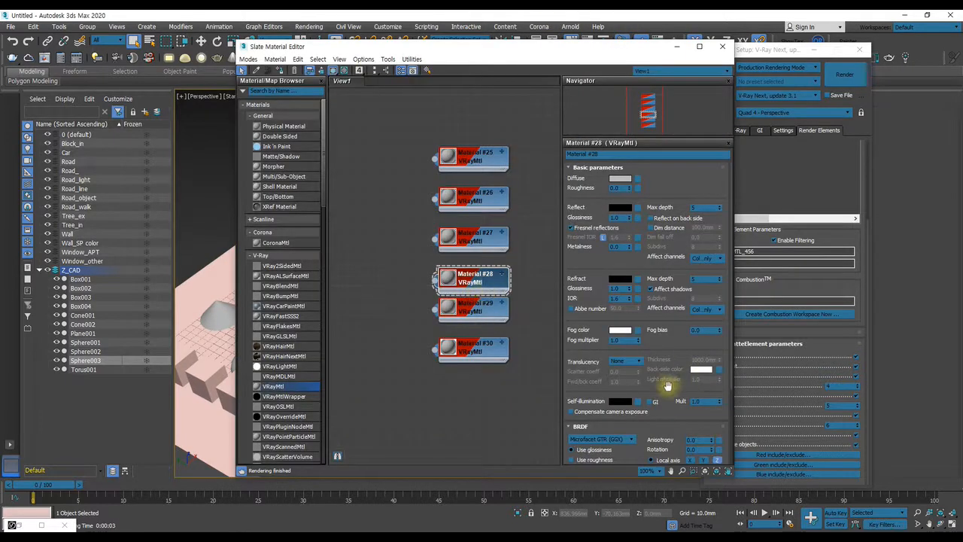
scroll(672, 386, "down", 5)
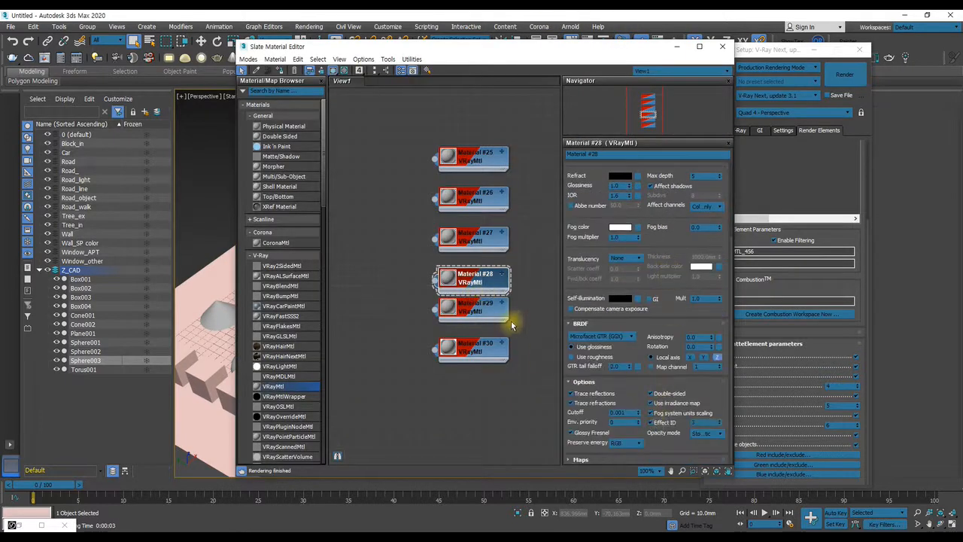
left_click(476, 315)
double_click(478, 309)
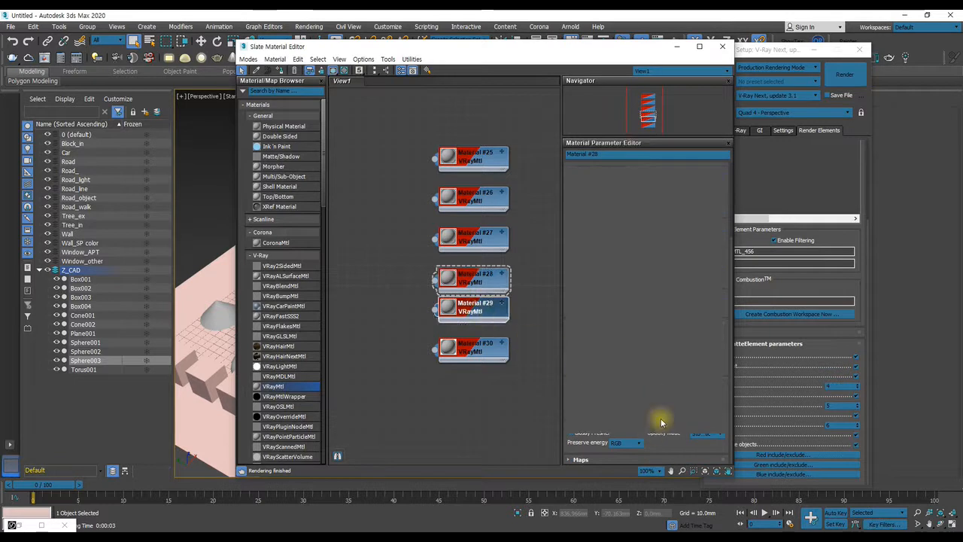
left_click(485, 276)
double_click(488, 277)
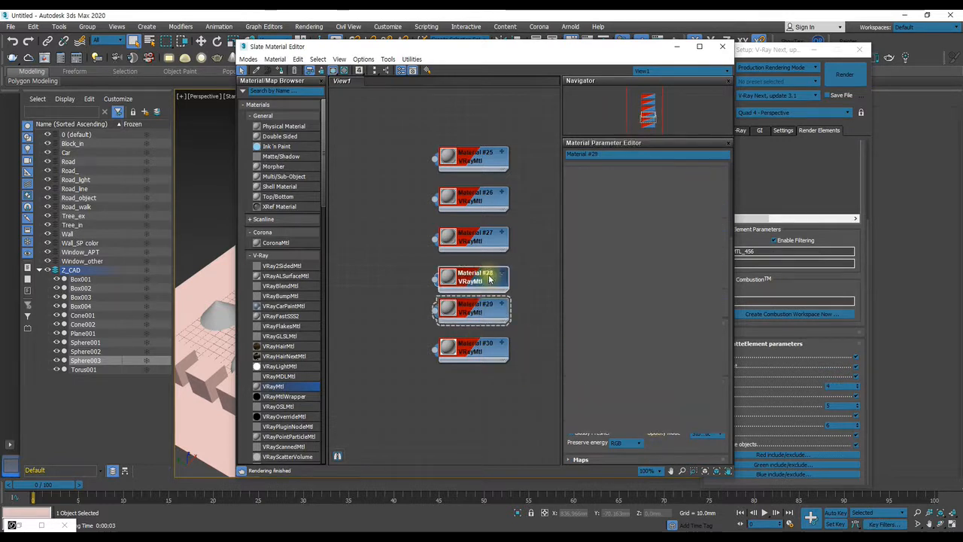
left_click(479, 348)
double_click(475, 352)
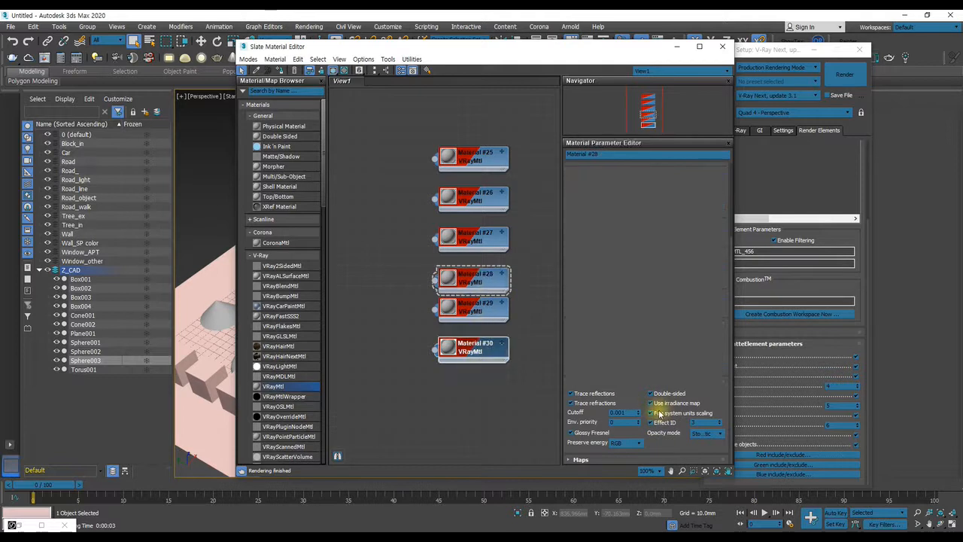
left_click(652, 423)
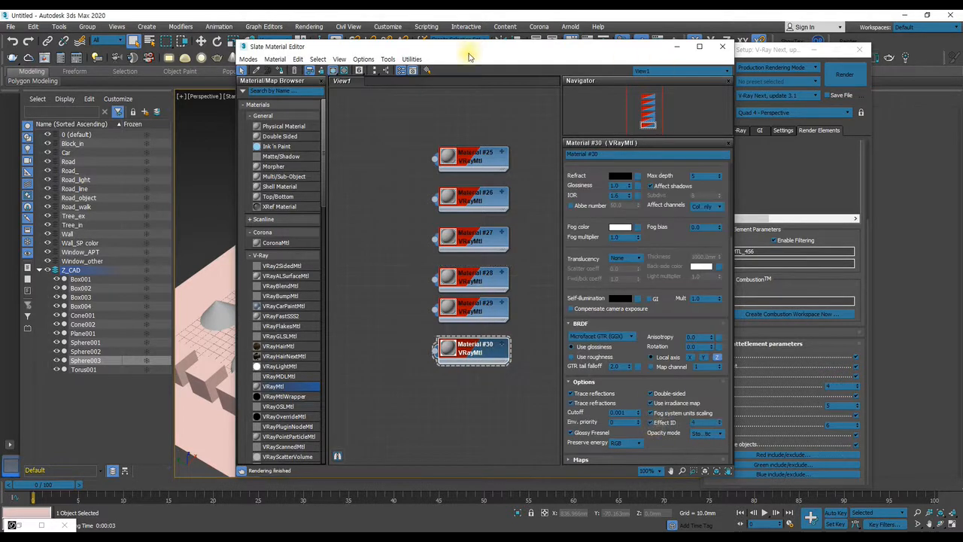
left_click_drag(469, 53, 489, 53)
key("m")
Rerun the interactive render and examine which objects the MTL_456 element masks.
left_click(43, 59)
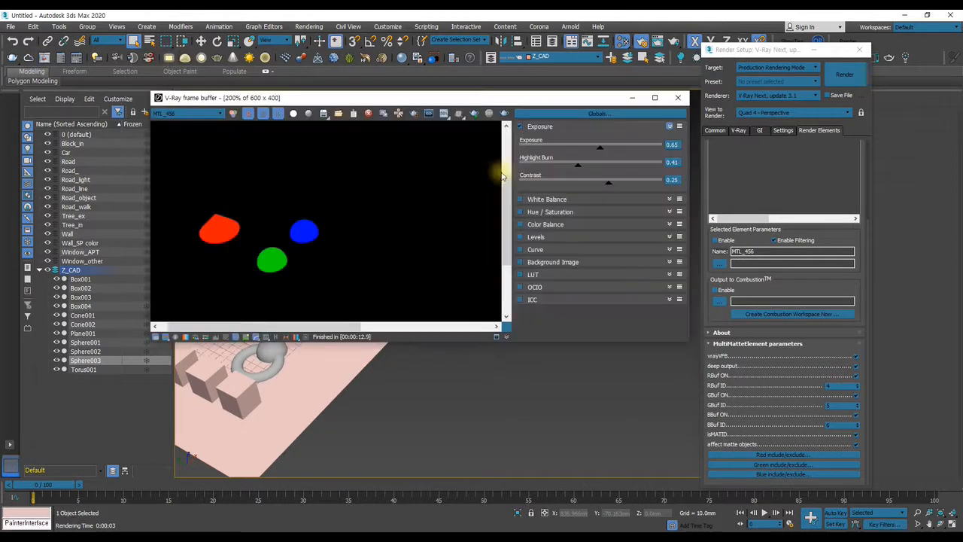
left_click(474, 113)
left_click_drag(432, 103, 505, 117)
scroll(444, 217, "down", 1)
scroll(347, 229, "up", 1)
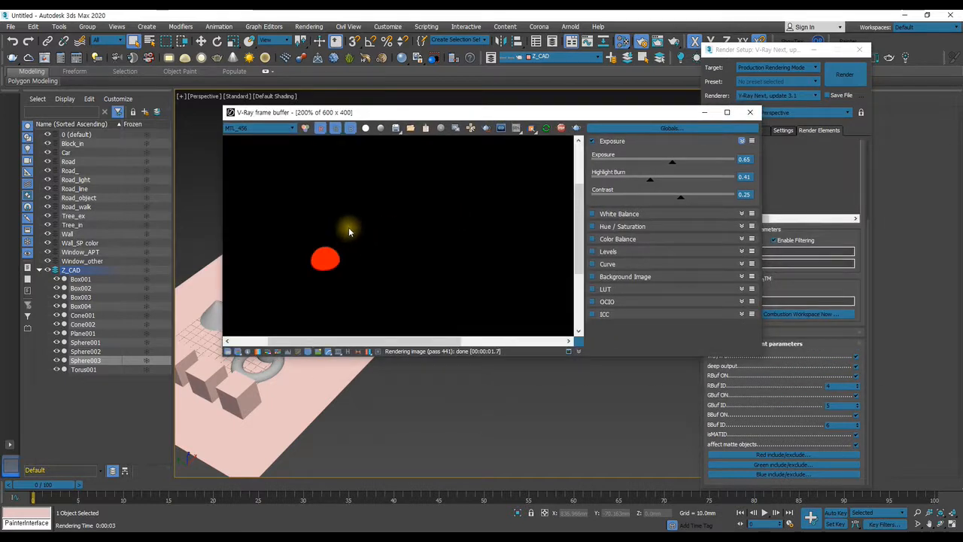
Compare the 456, 123 and MTL_456 elements in the V-Ray frame buffer.
left_click(260, 128)
left_click(256, 167)
left_click(576, 128)
left_click(260, 128)
left_click(234, 165)
left_click(252, 129)
left_click(244, 158)
scroll(329, 211, "down", 1)
scroll(328, 218, "up", 1)
Examine the MTL_456 element in the interactive render from other viewing angles around the objects.
middle_click_drag(385, 412, 477, 344, "alt")
left_click(547, 130)
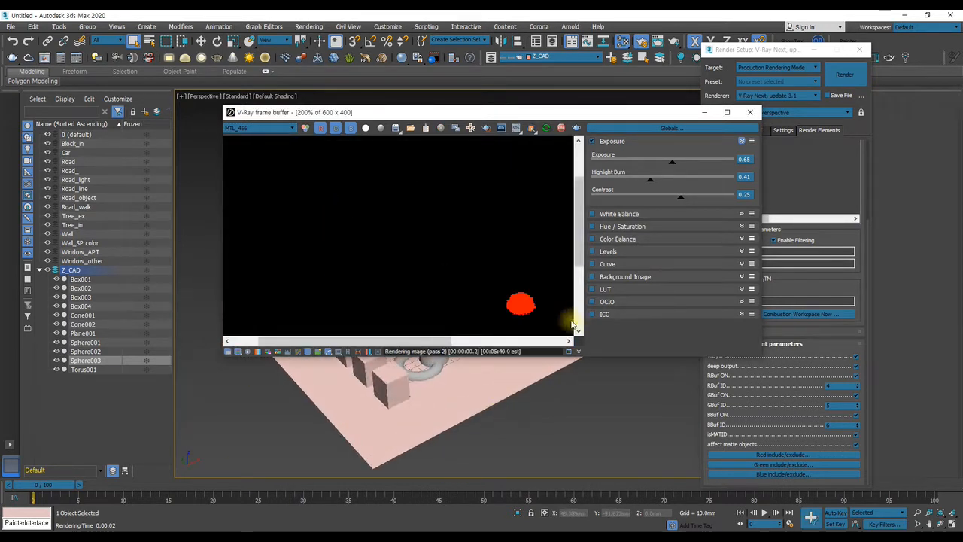
middle_click_drag(509, 378, 504, 409, "alt")
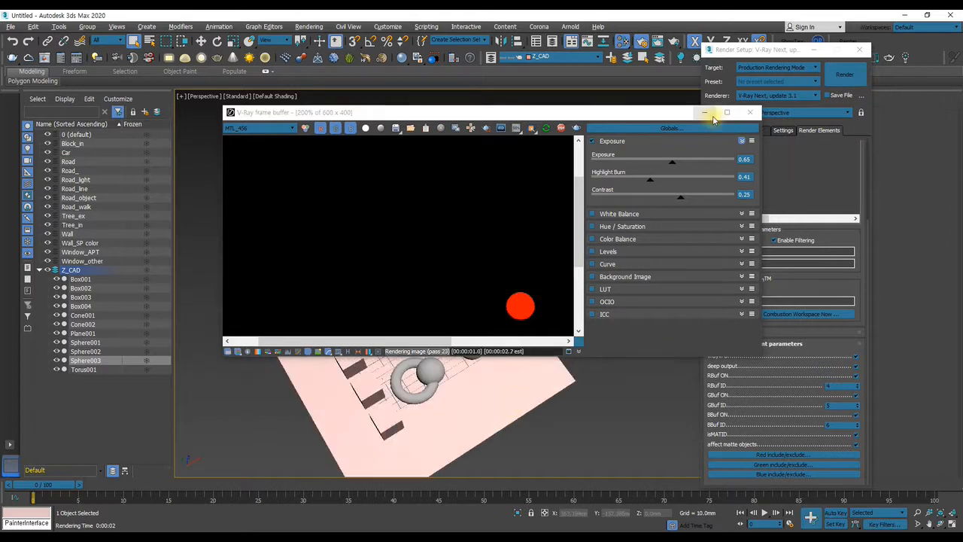
Open the material editor beside the render settings and turn off Effect ID for Material #30.
left_click(750, 112)
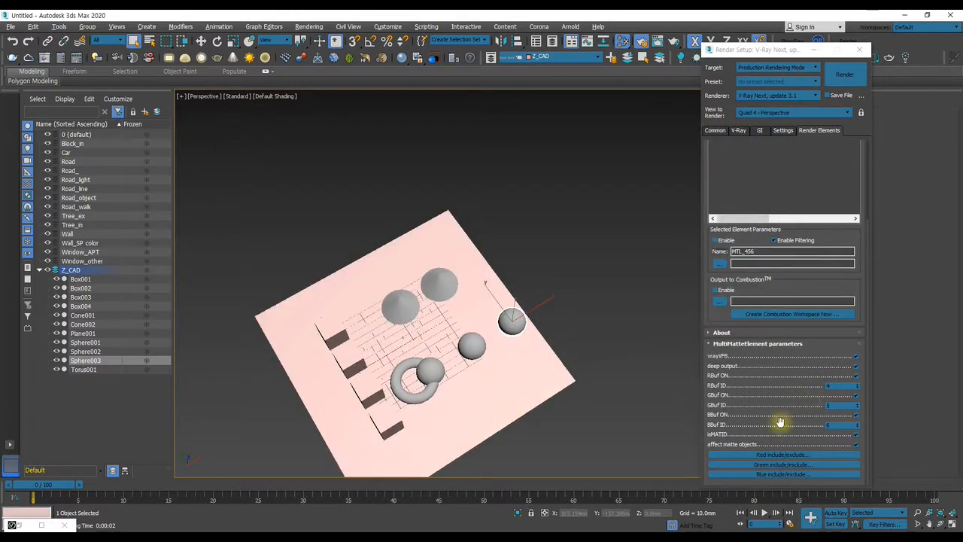
key("m")
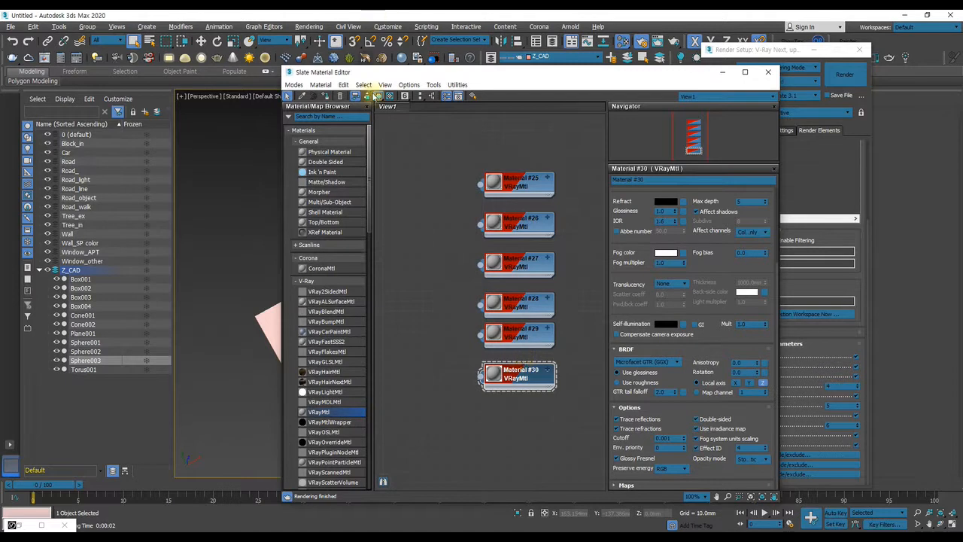
left_click_drag(604, 75, 485, 46)
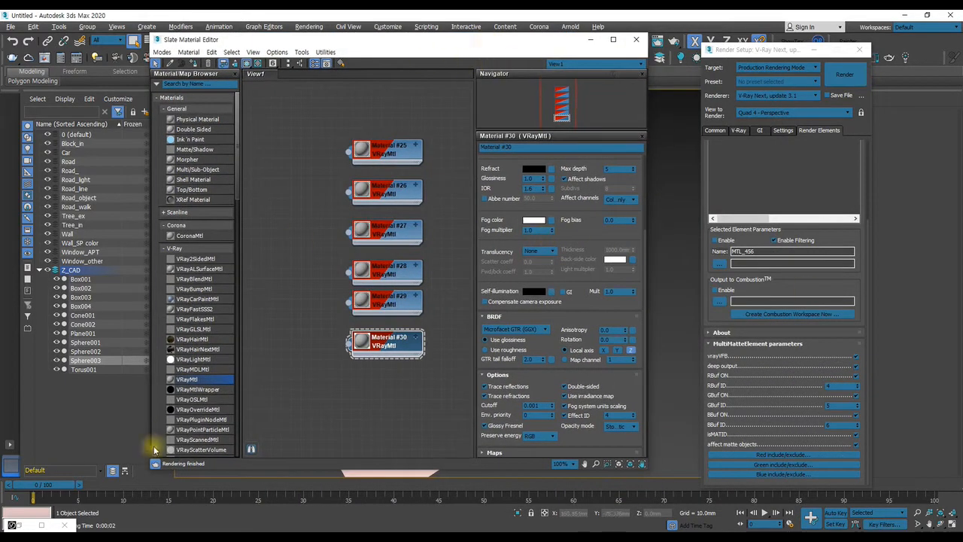
left_click(13, 525)
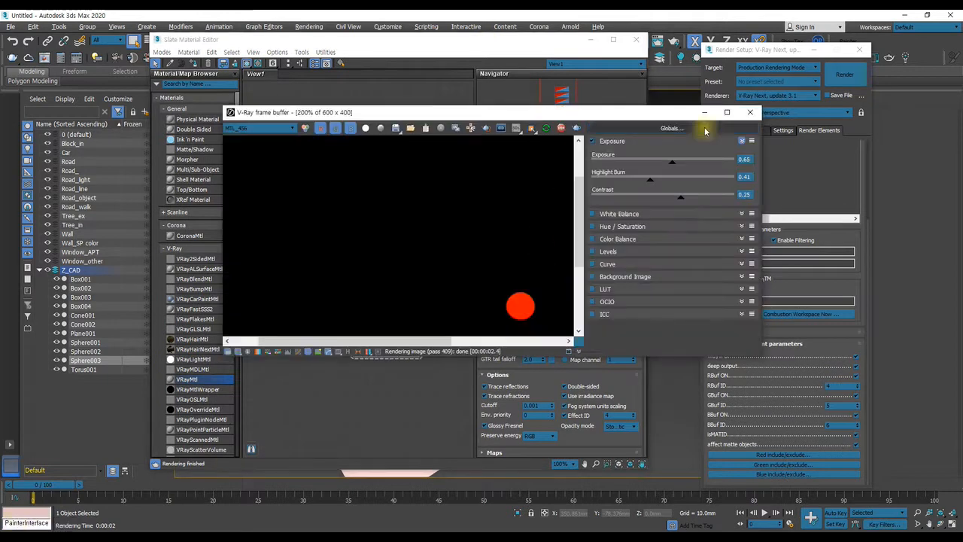
left_click(705, 113)
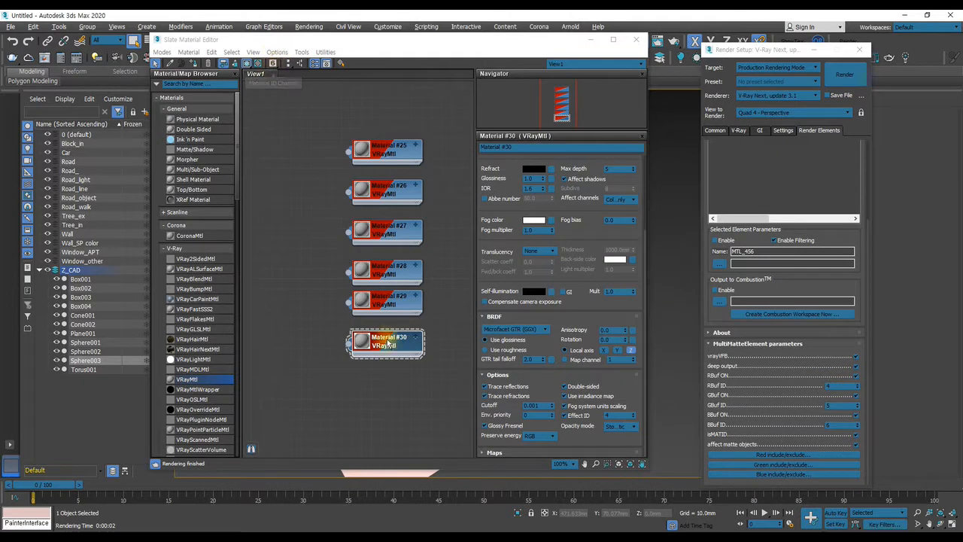
left_click(564, 415)
Turn off Effect ID for Material #29, keeping the V-Ray frame buffer in view beside the material editor.
left_click(382, 305)
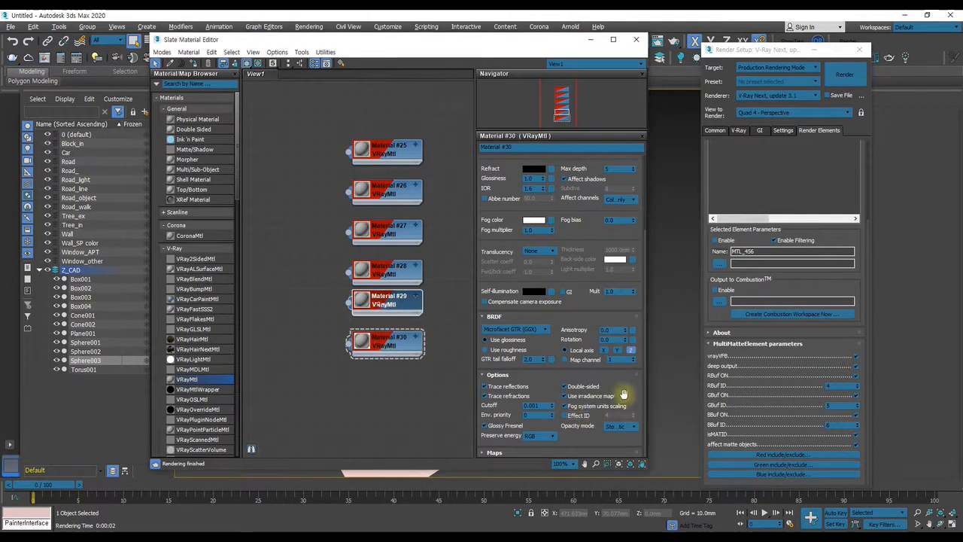
left_click_drag(962, 114, 617, 60)
left_click(374, 304)
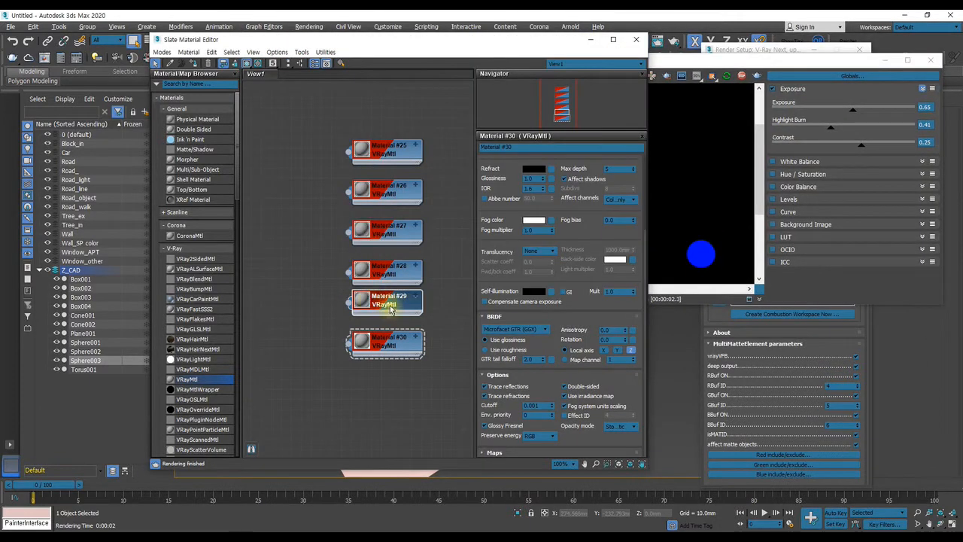
left_click(409, 297)
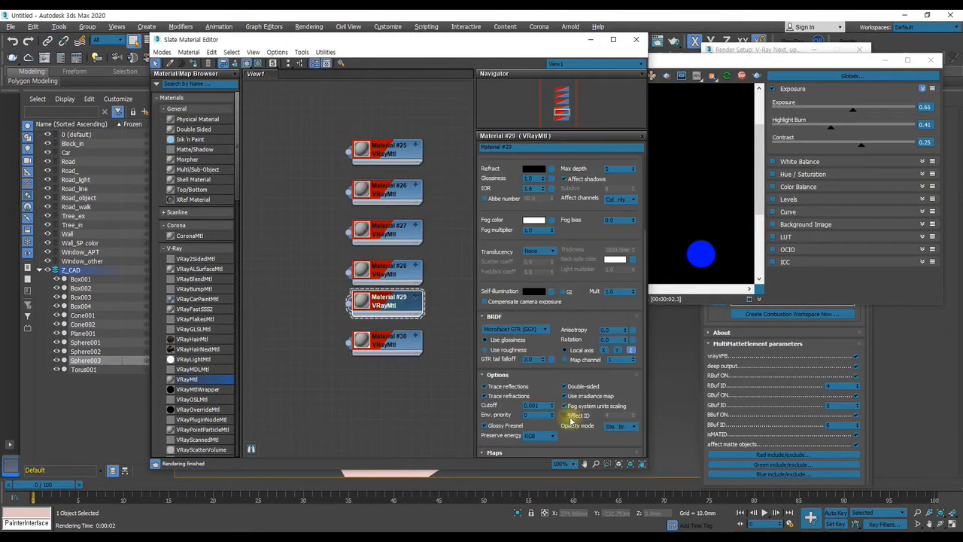
left_click(568, 416)
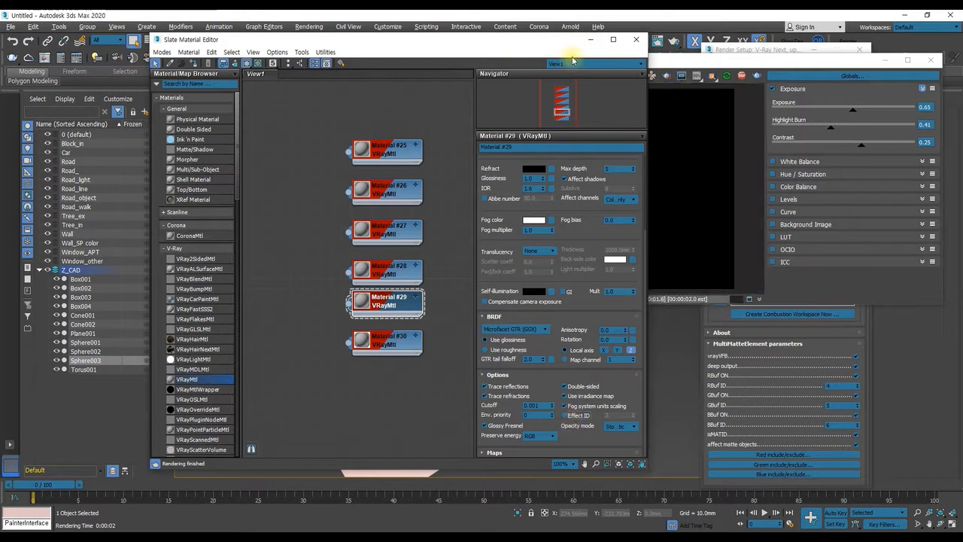
Turn off Effect ID for Material #28 and stop the interactive rendering.
left_click_drag(511, 35, 375, 25)
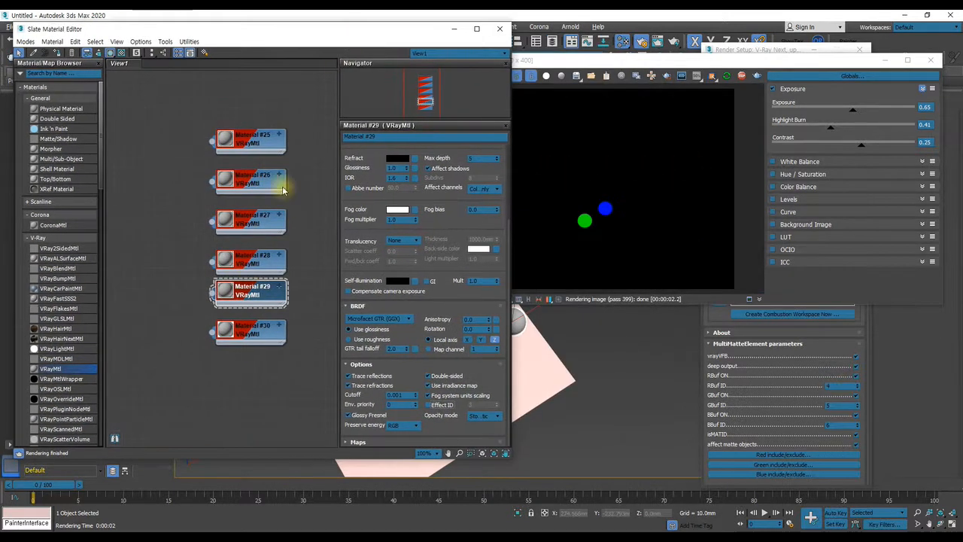
left_click(431, 407)
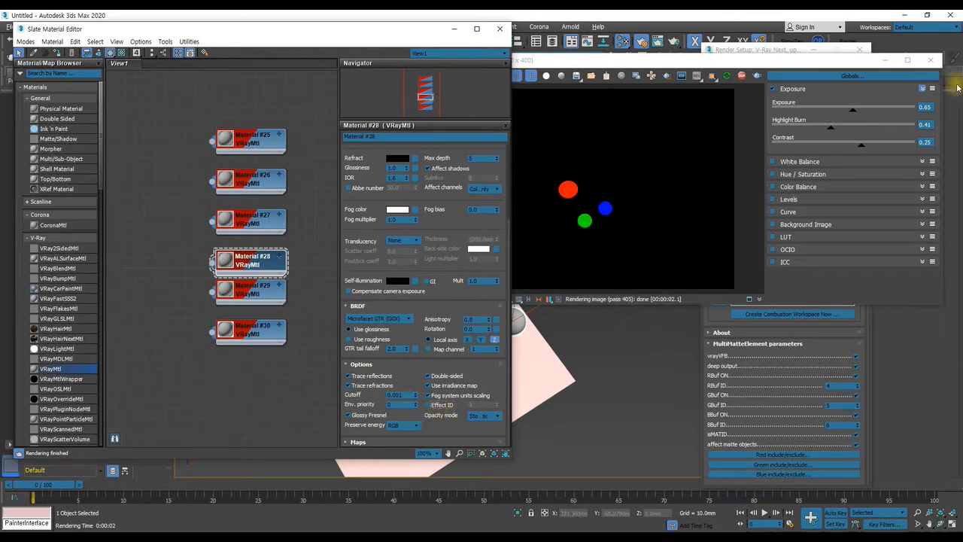
left_click(745, 77)
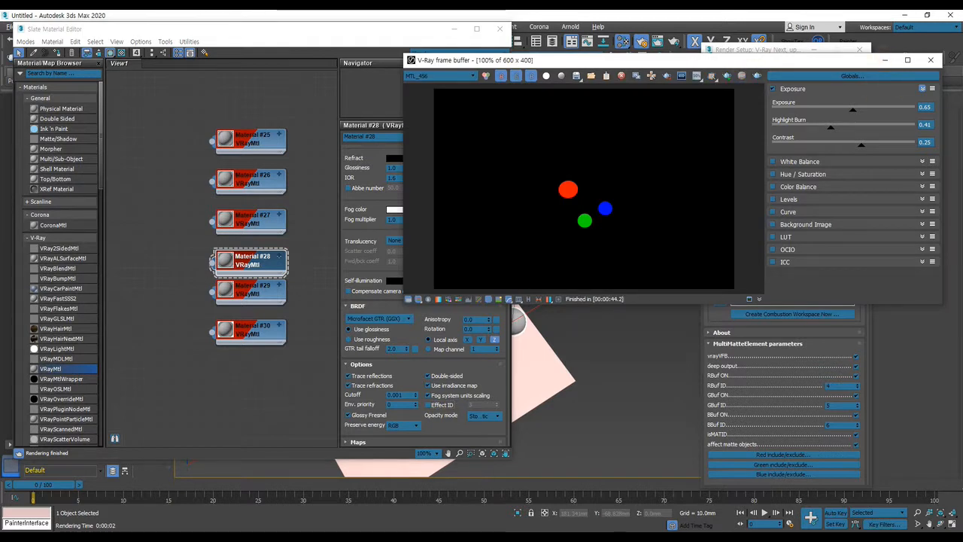
Add a VRayMtlID render element to the render elements list.
left_click_drag(631, 67, 336, 83)
left_click_drag(785, 290, 796, 355)
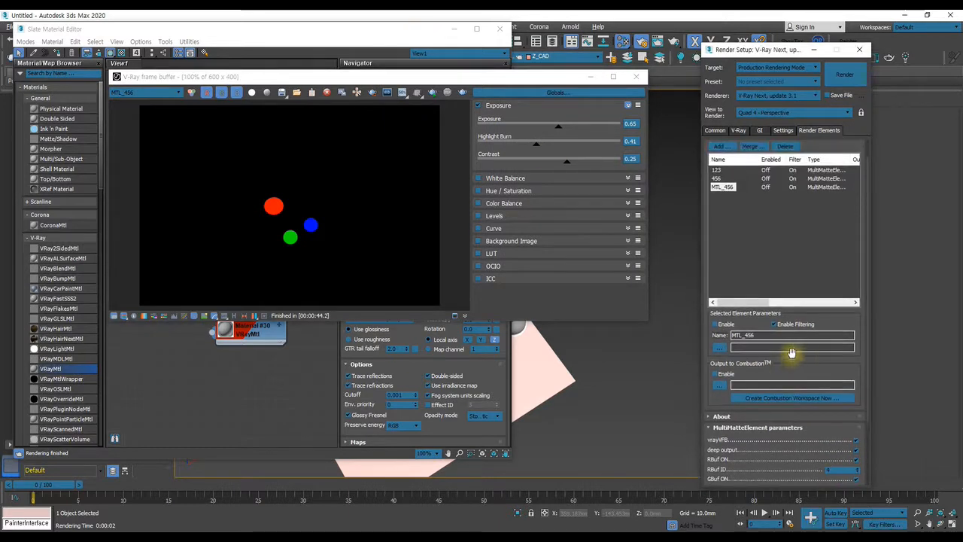
left_click(719, 146)
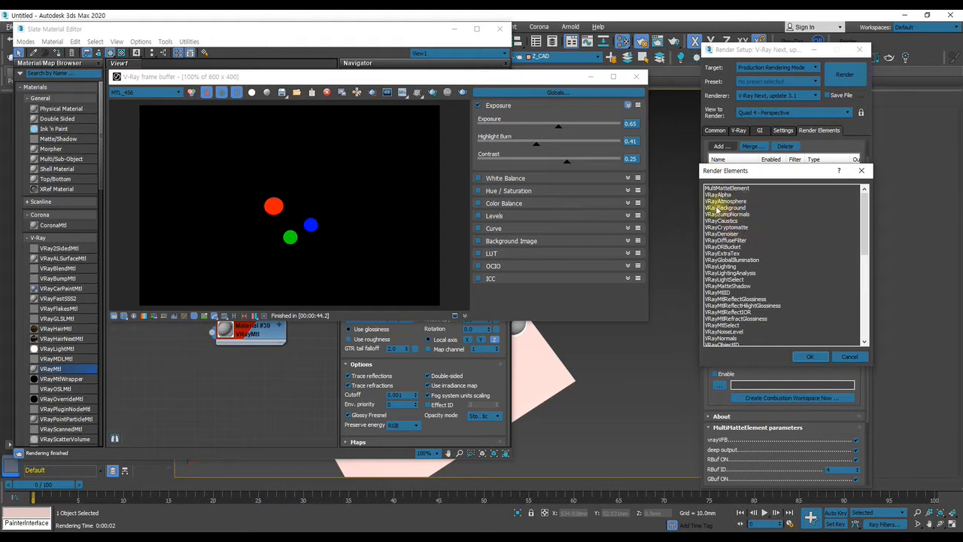
left_click(722, 267)
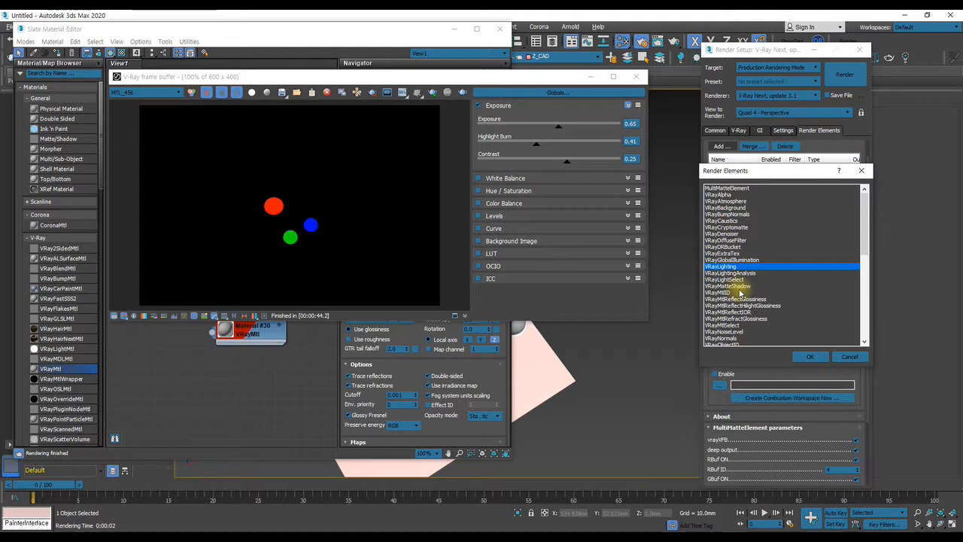
scroll(741, 294, "down", 2)
left_click(727, 273)
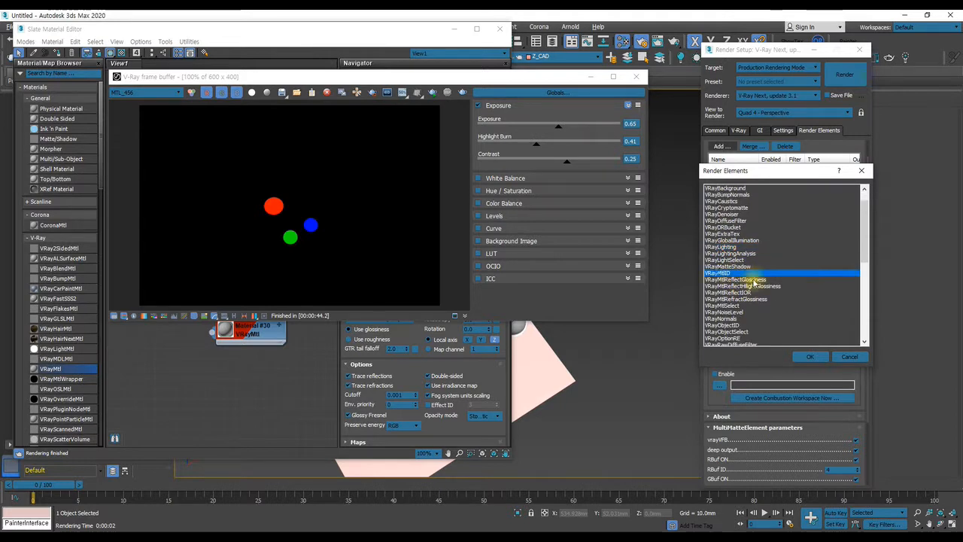
left_click(806, 357)
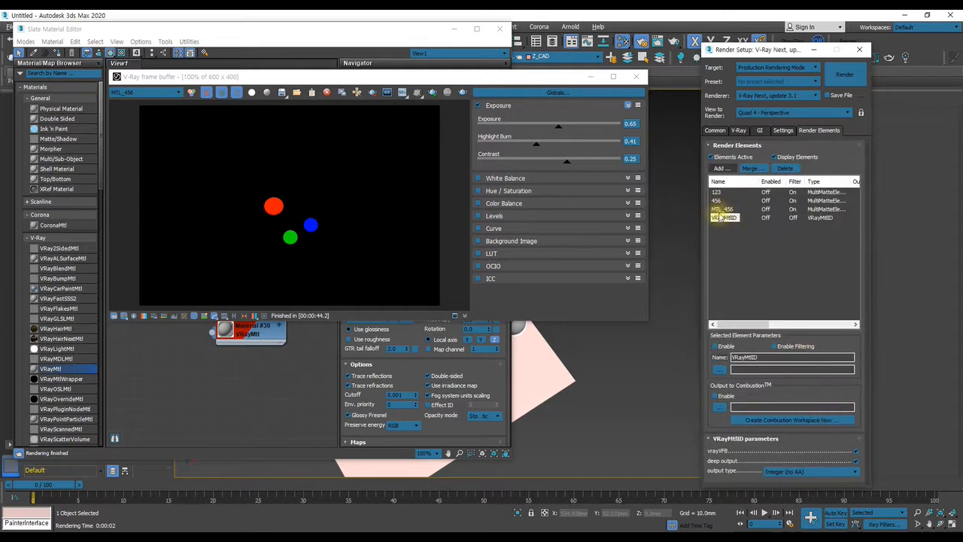
Render the scene with the new element and display the VRayMtlID channel in the frame buffer.
left_click(721, 209)
left_click(718, 218)
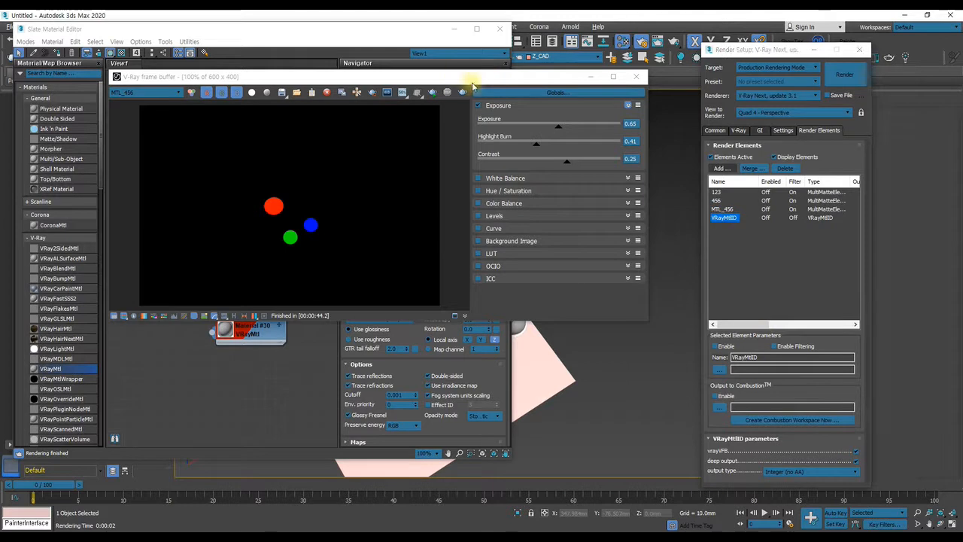
left_click_drag(459, 78, 701, 166)
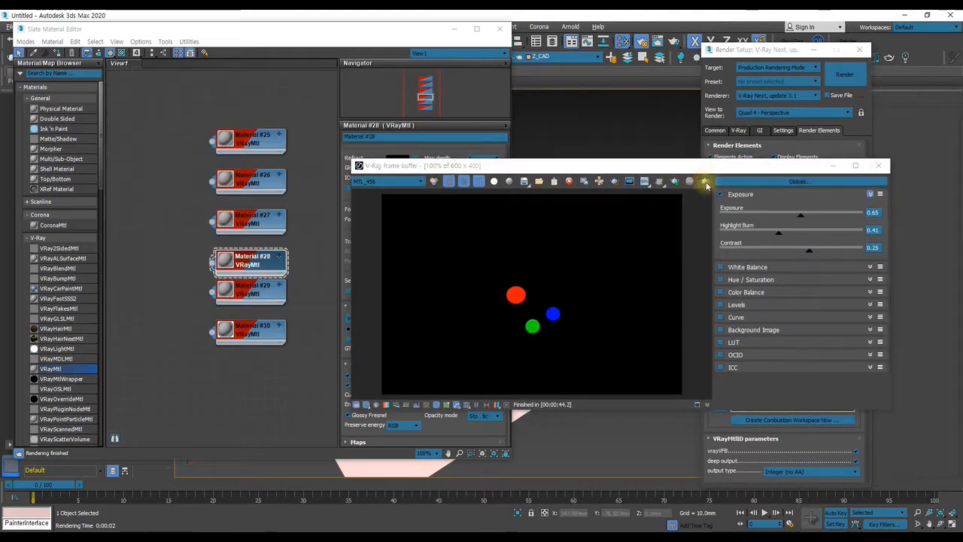
left_click(703, 182)
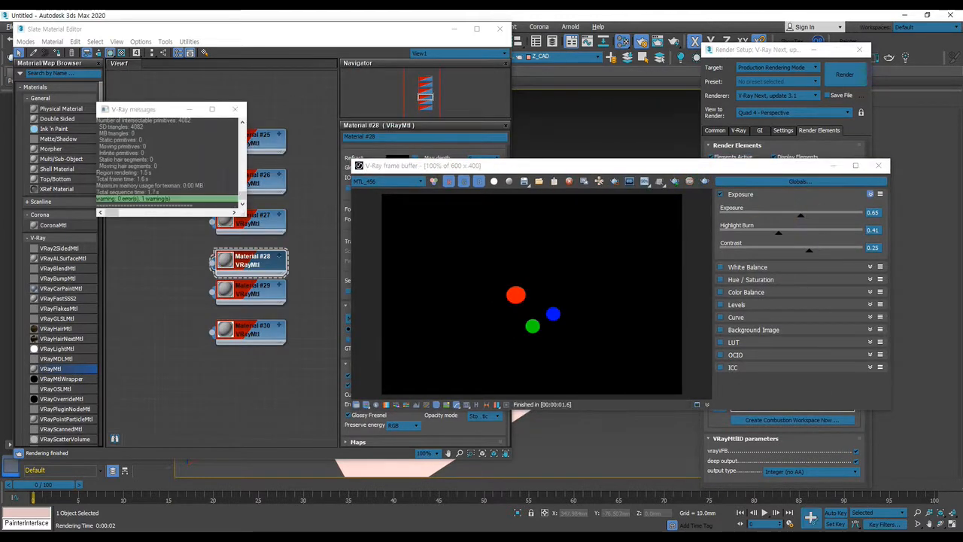
left_click(388, 181)
left_click(368, 230)
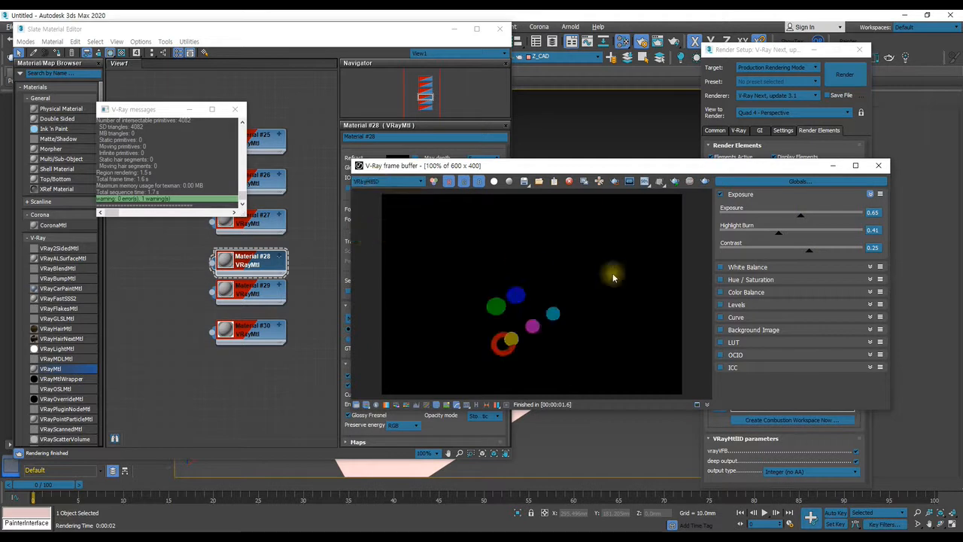
scroll(541, 331, "up", 2)
scroll(541, 331, "down", 2)
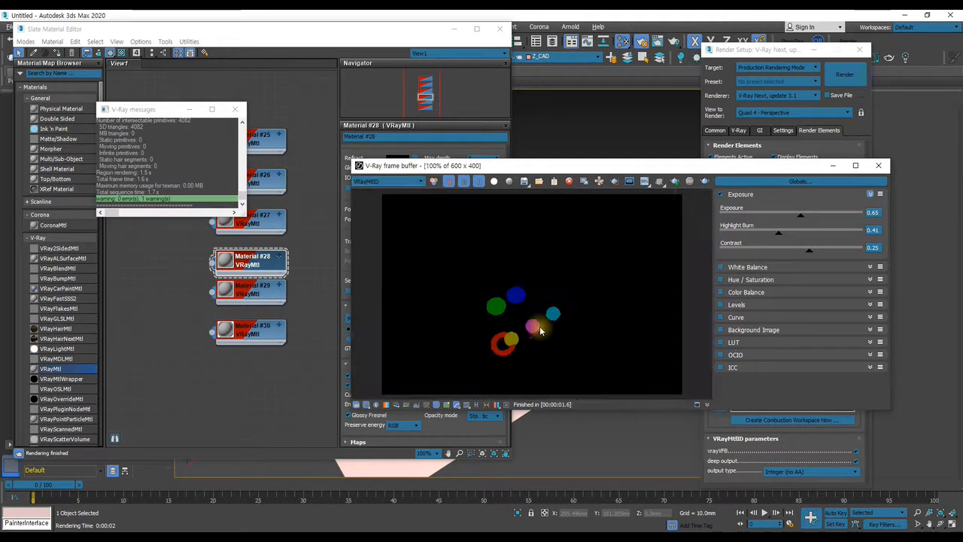
Run an interactive render of the VRayMtlID channel, stop it, and close the V-Ray messages window.
left_click(674, 183)
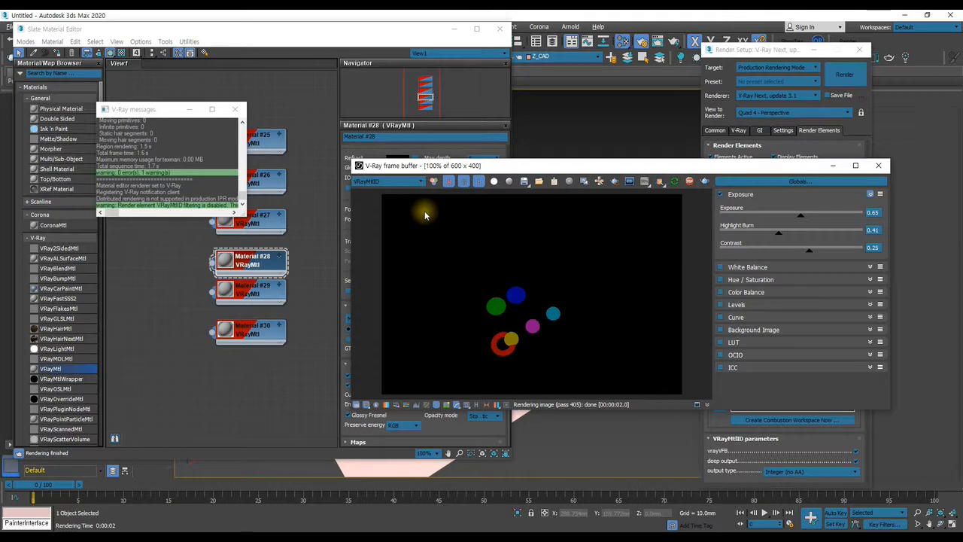
left_click(690, 182)
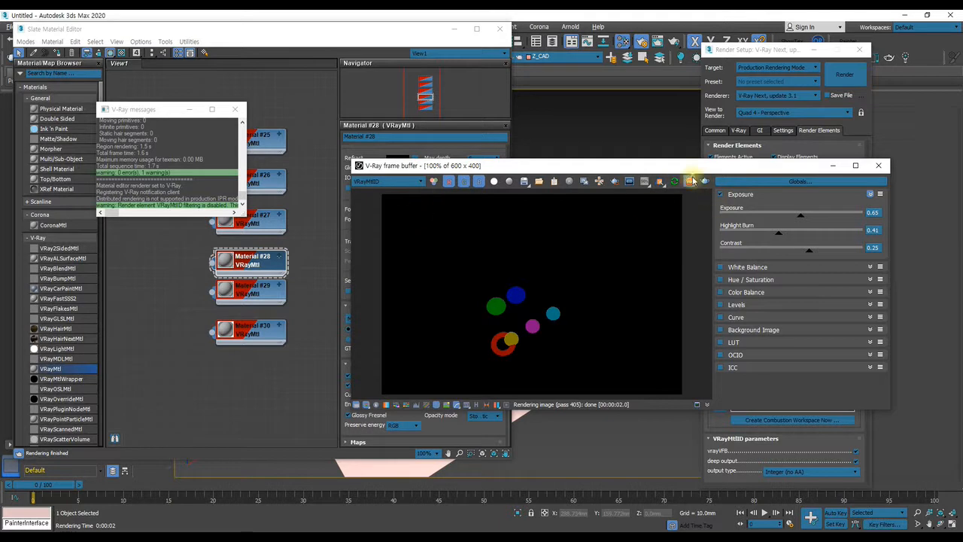
left_click(234, 109)
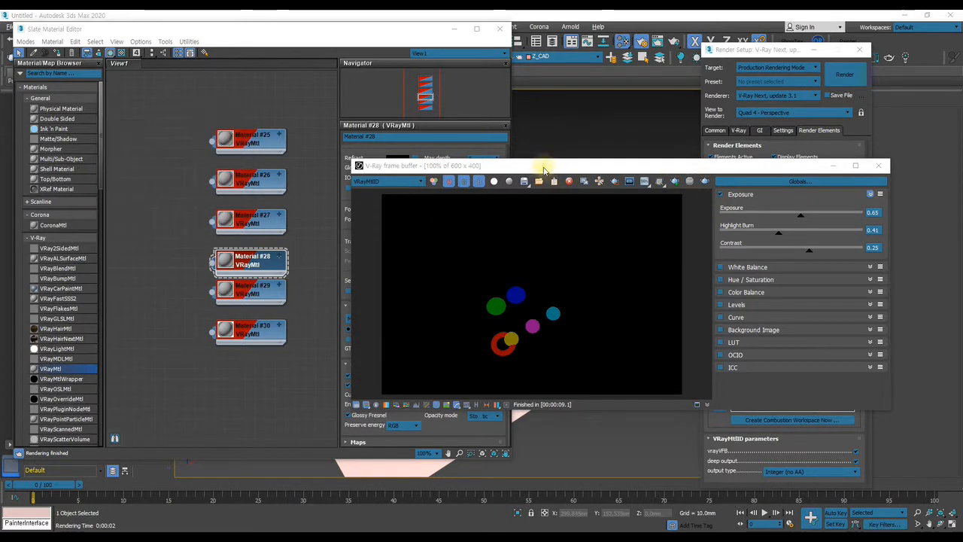
Create a new VRayMtl below Material #30 and open its parameters.
left_click_drag(543, 167, 886, 124)
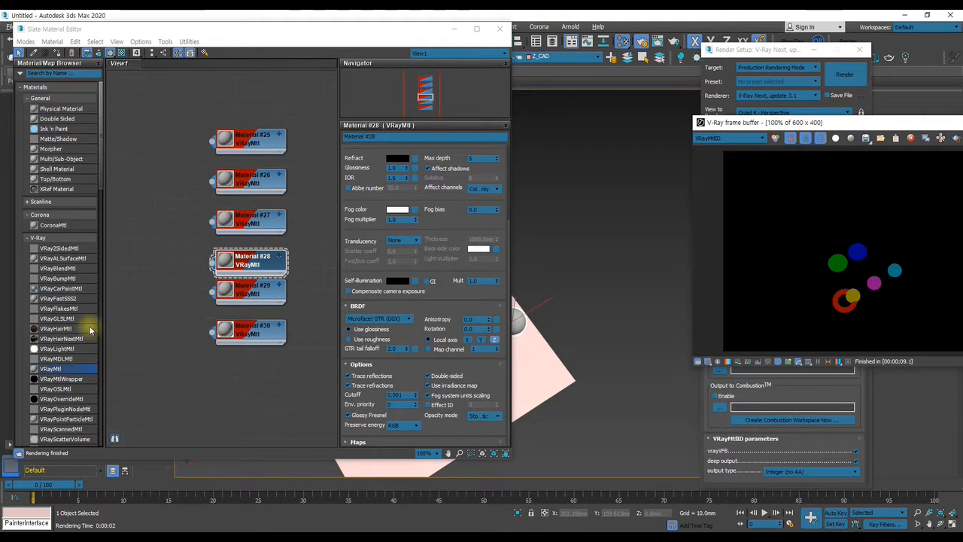
left_click_drag(49, 369, 268, 380)
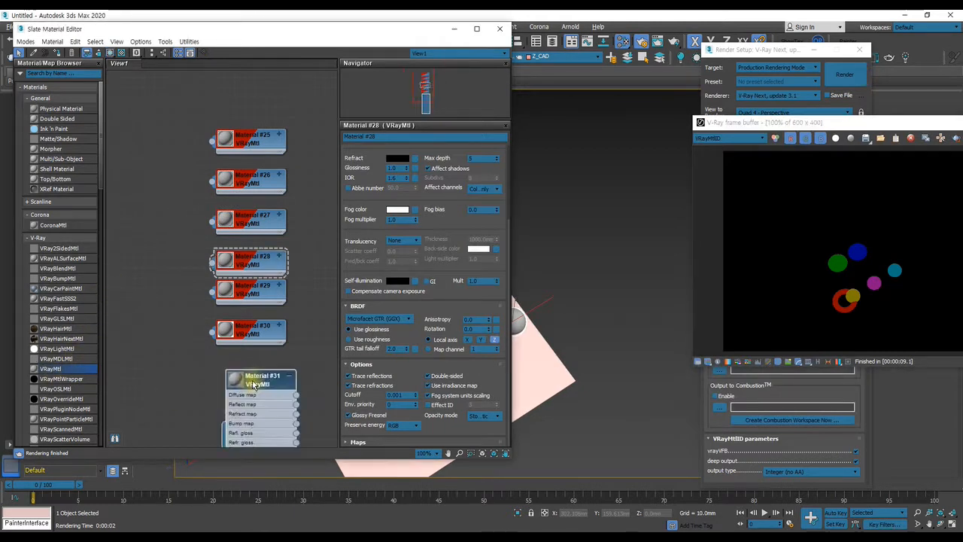
double_click(268, 380)
Select all scene objects except the ground plane and assign Material #31 to them.
left_click_drag(258, 30, 962, 59)
middle_click_drag(471, 235, 373, 225)
key("ctrl+a")
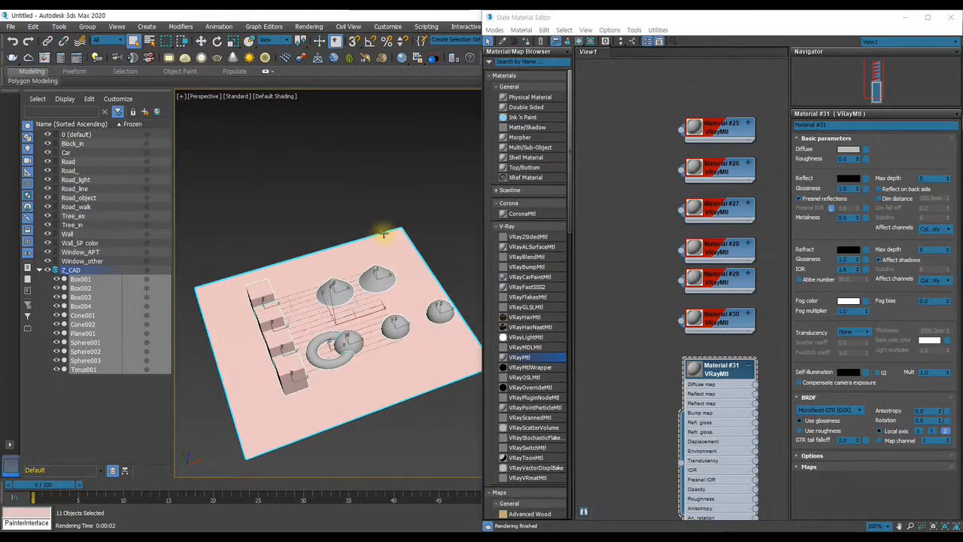
left_click_drag(420, 237, 354, 201, "alt")
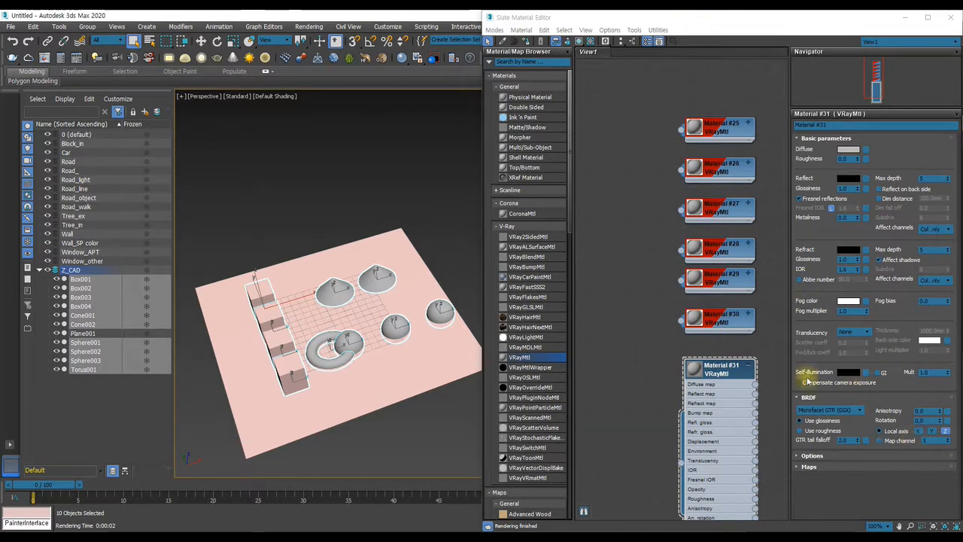
left_click_drag(724, 377, 713, 370)
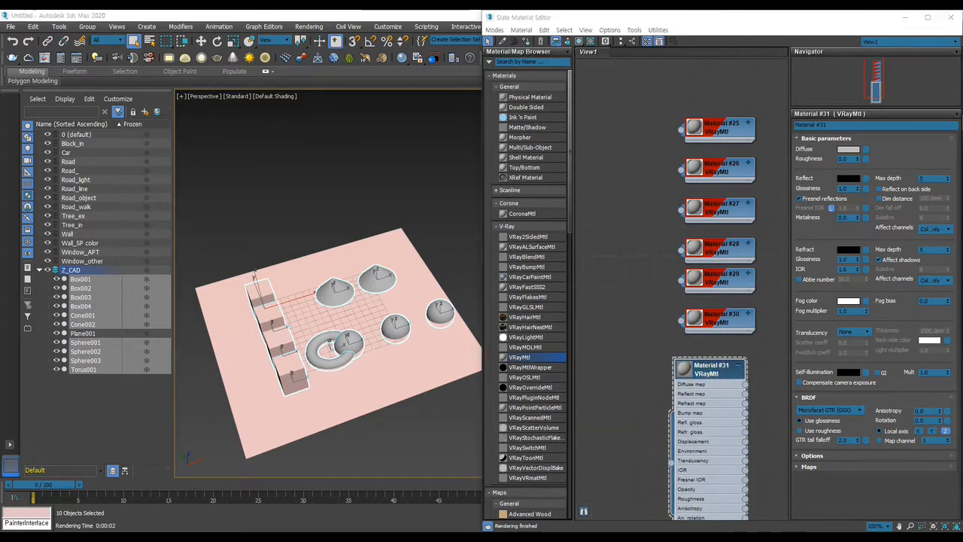
left_click_drag(707, 371, 717, 366)
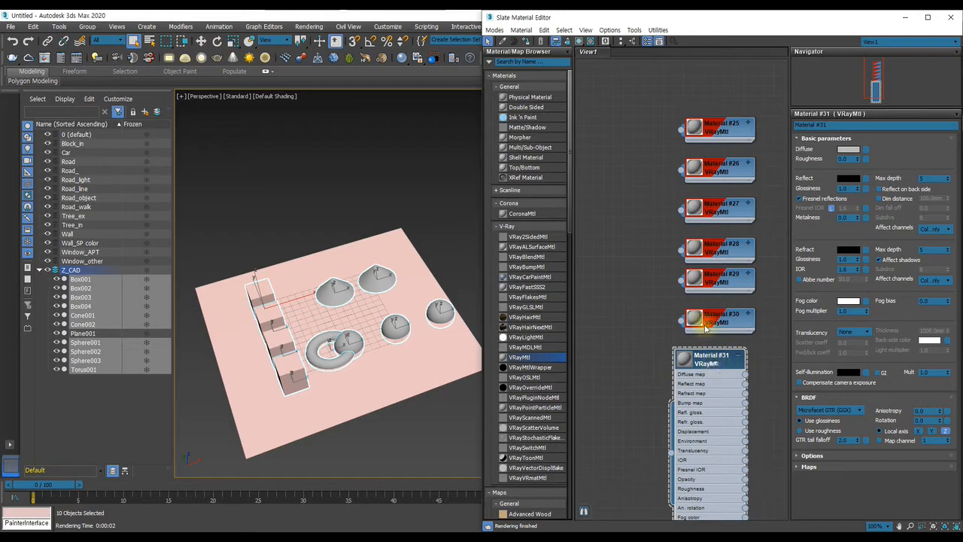
left_click(524, 42)
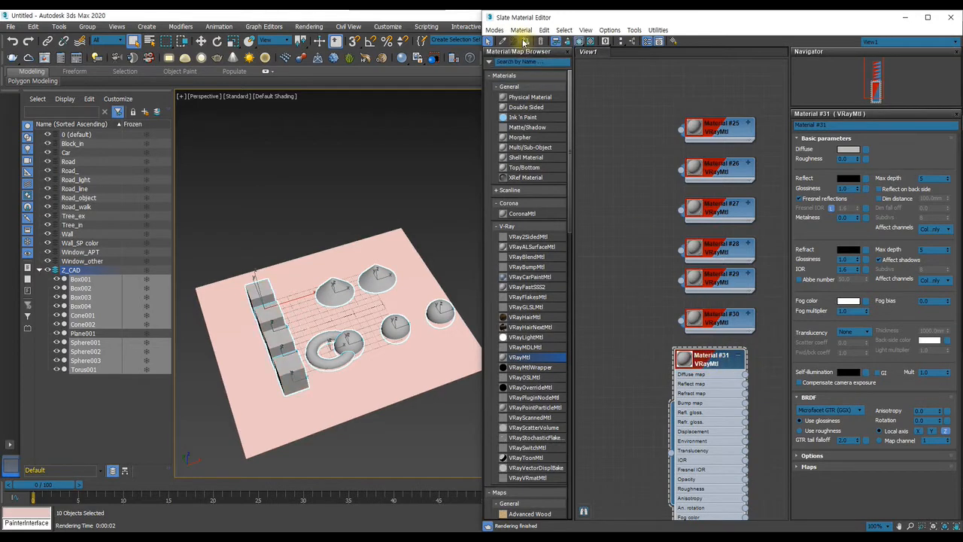
Set the diffuse color of Material #31 to a light violet-blue.
left_click(849, 149)
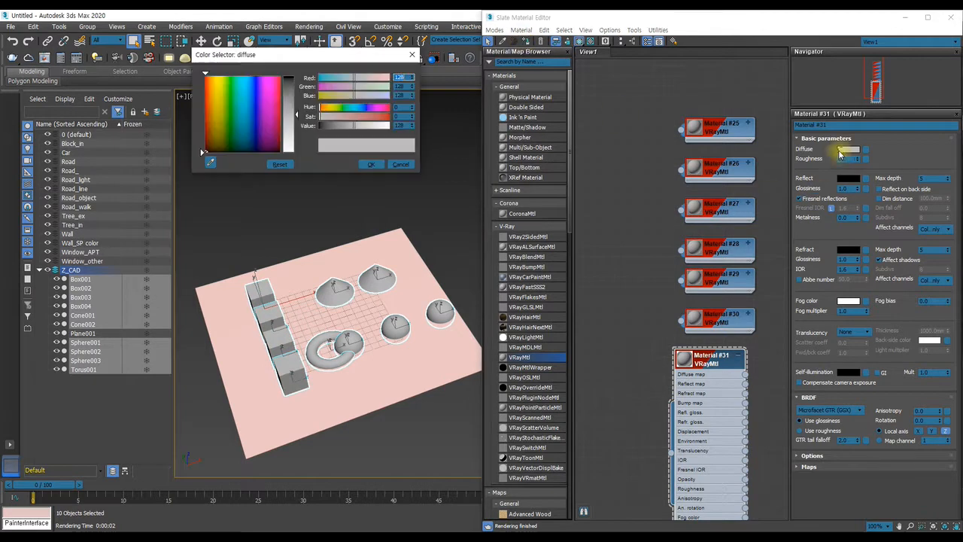
left_click(223, 96)
left_click_drag(222, 98, 220, 98)
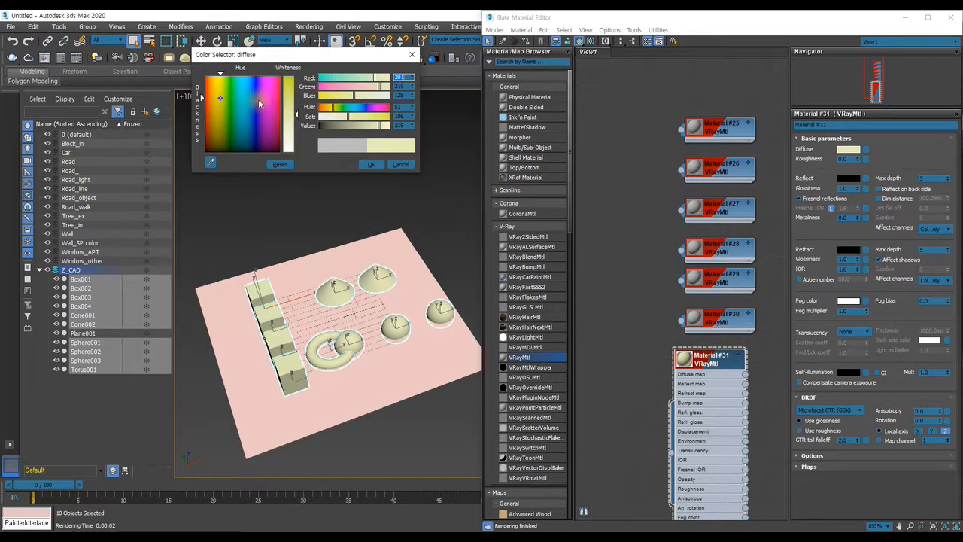
left_click(251, 92)
left_click(371, 165)
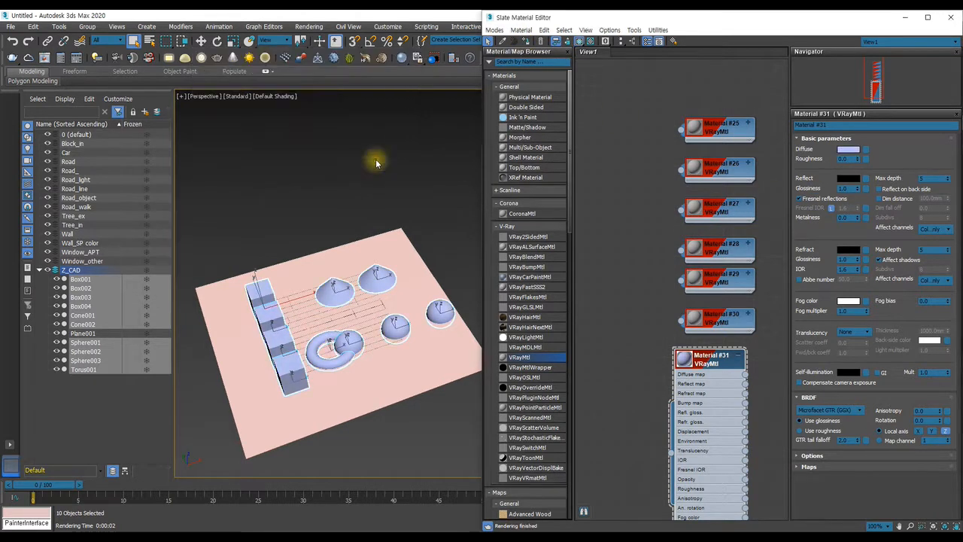
Start an interactive render of the VRayMtlID channel and enlarge the V-Ray messages window to read the warnings.
left_click(905, 22)
left_click_drag(824, 109, 259, 106)
left_click(453, 118)
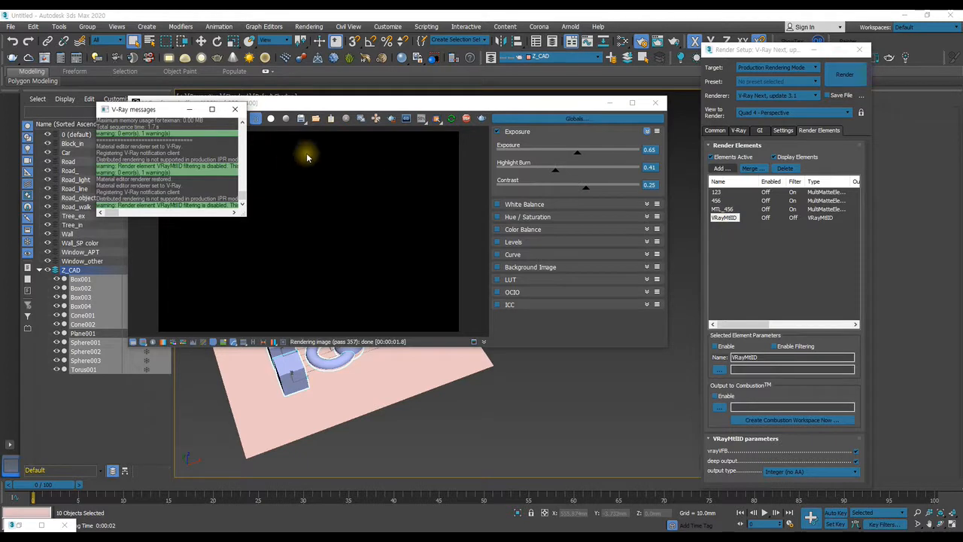
left_click(213, 111)
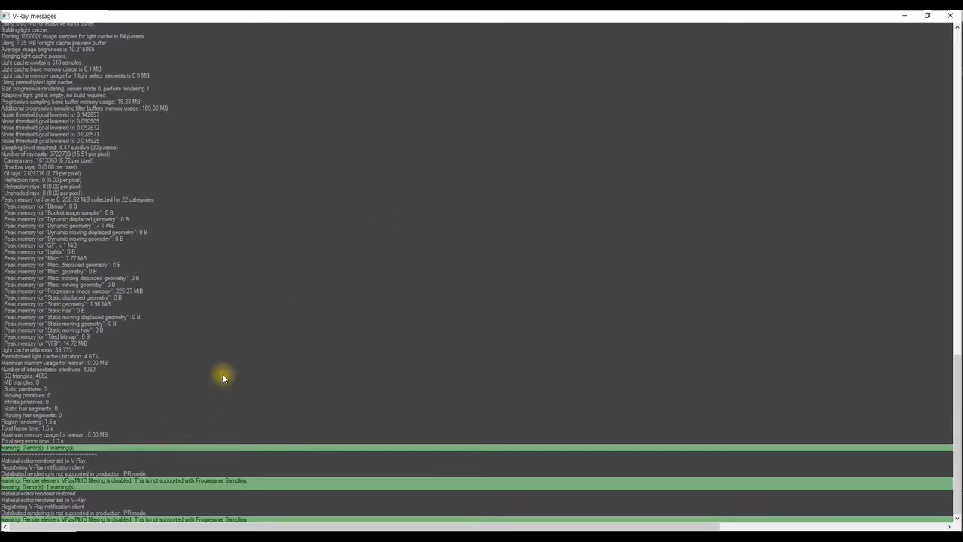
left_click(929, 16)
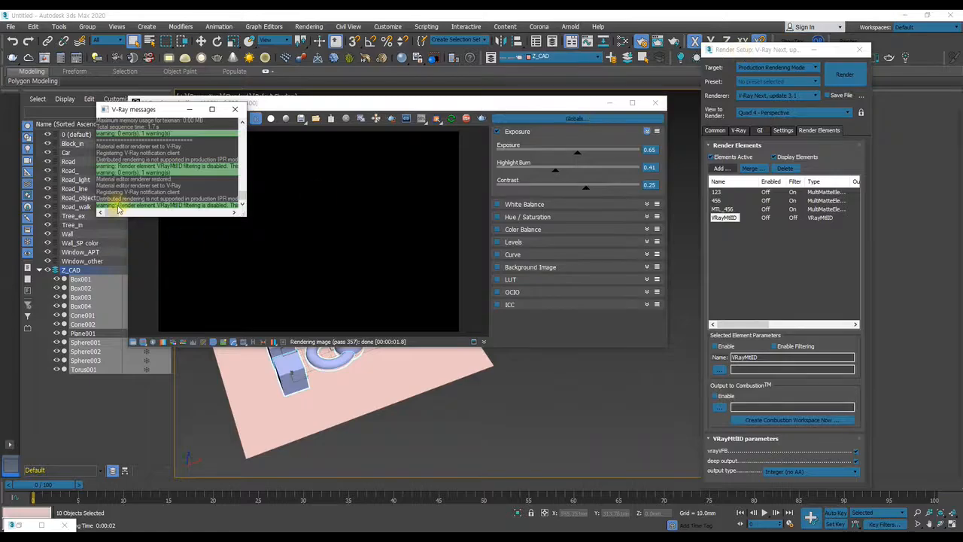
left_click_drag(242, 214, 578, 294)
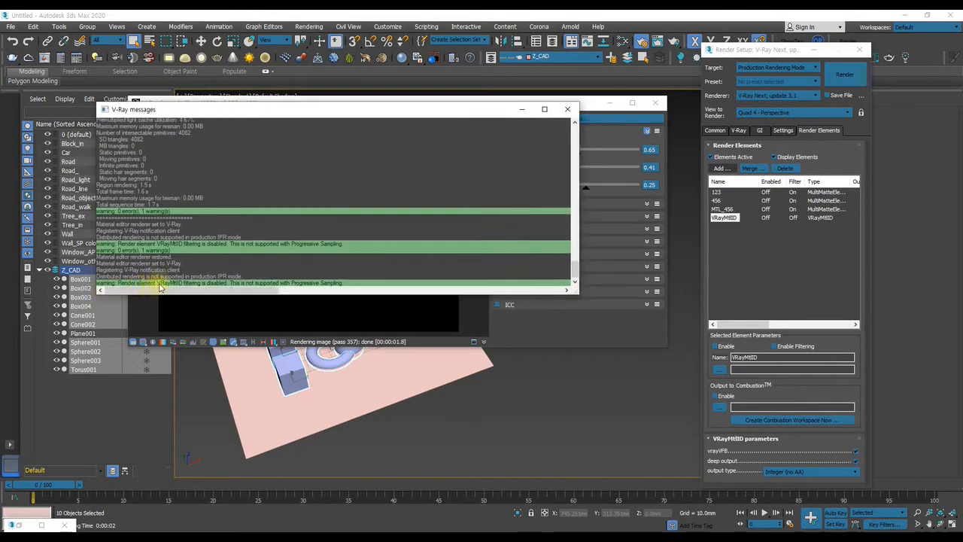
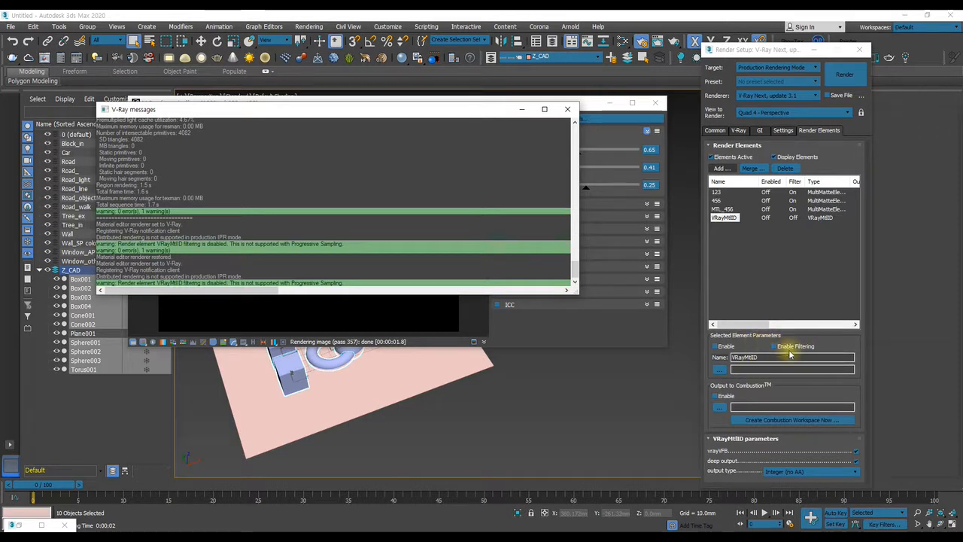
Close the frame buffer, examine the image sampler and image filter settings, and close the V-Ray messages window.
left_click(656, 102)
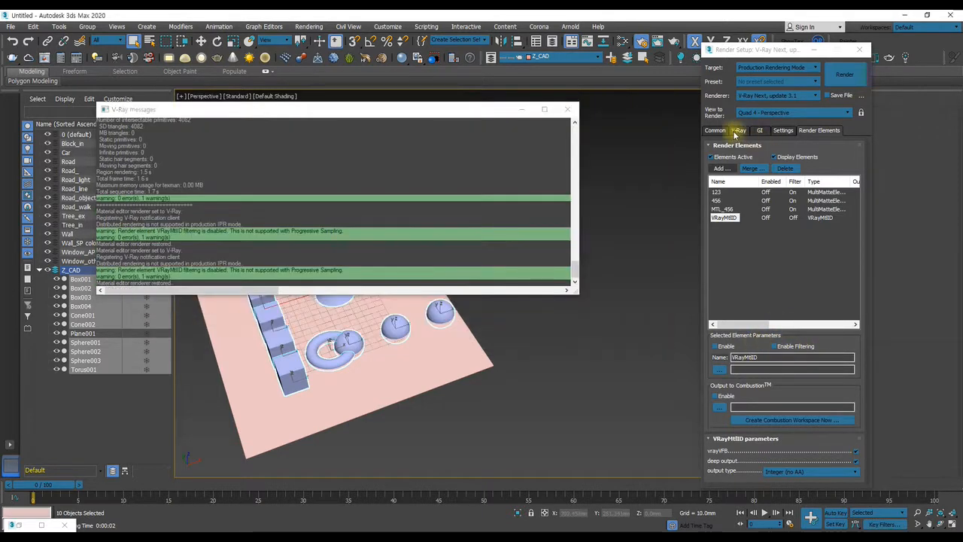
left_click(739, 131)
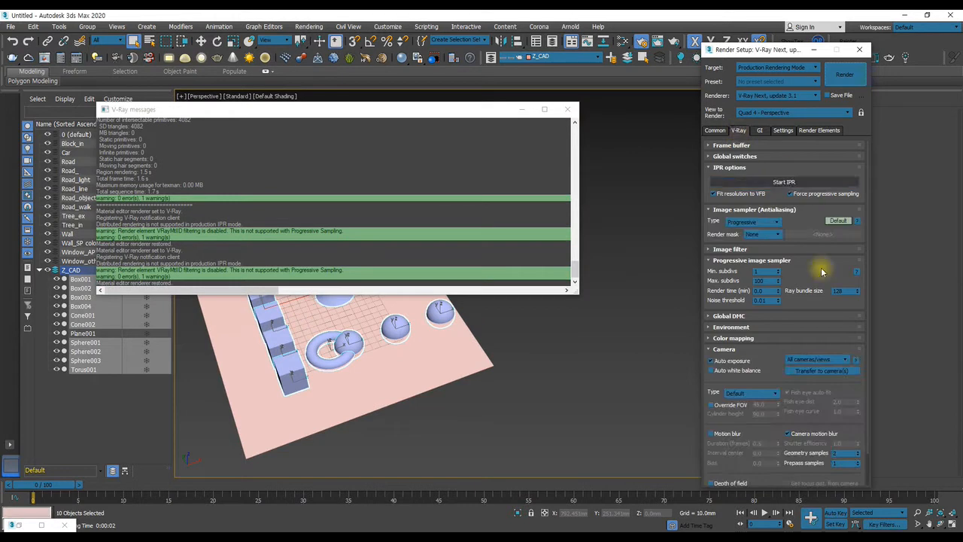
left_click(709, 350)
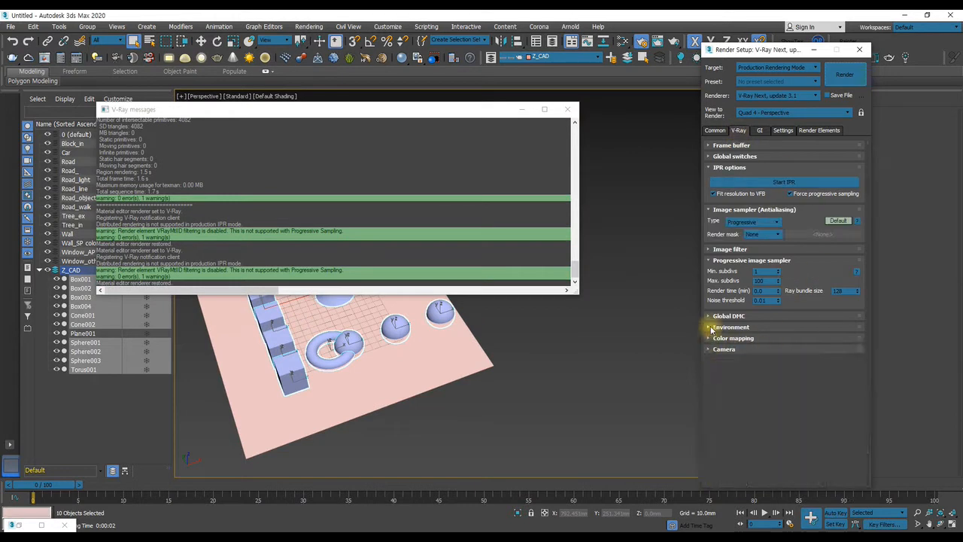
left_click(710, 249)
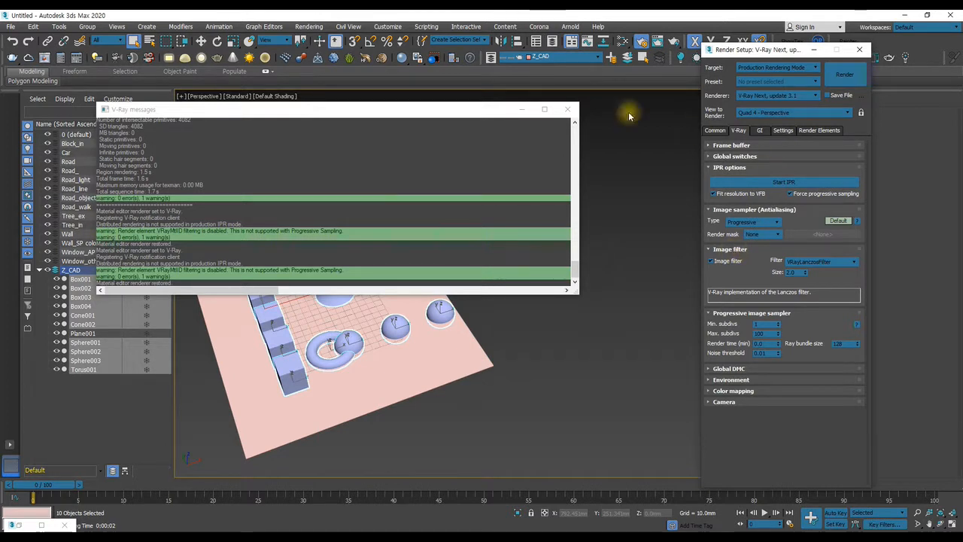
left_click(570, 114)
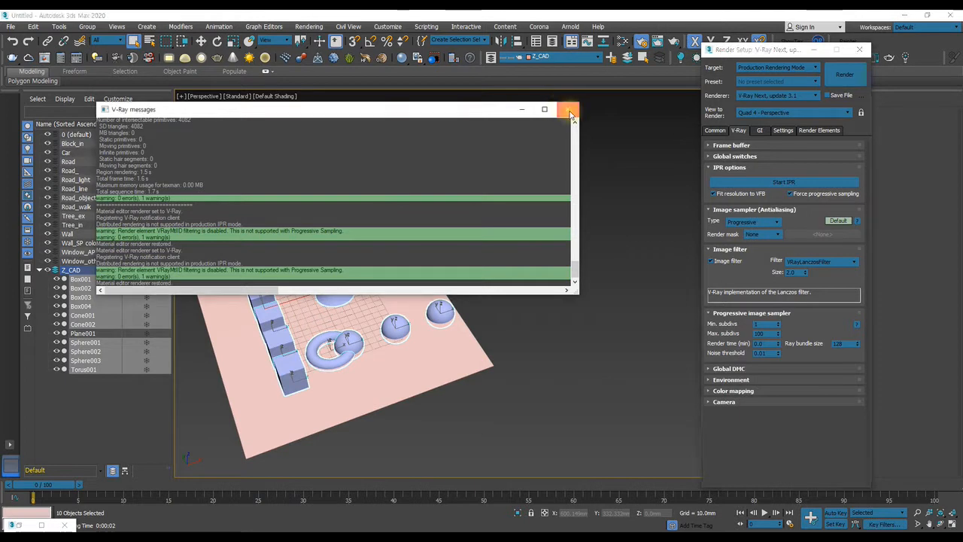
left_click(571, 114)
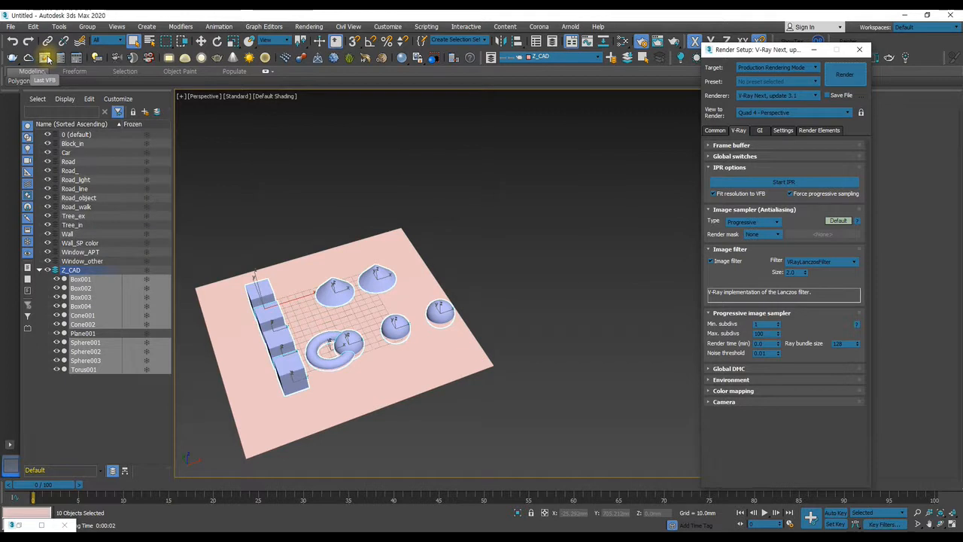
Reopen the last V-Ray frame buffer and set the material ID channel of Material #31 to 1.
left_click(45, 58)
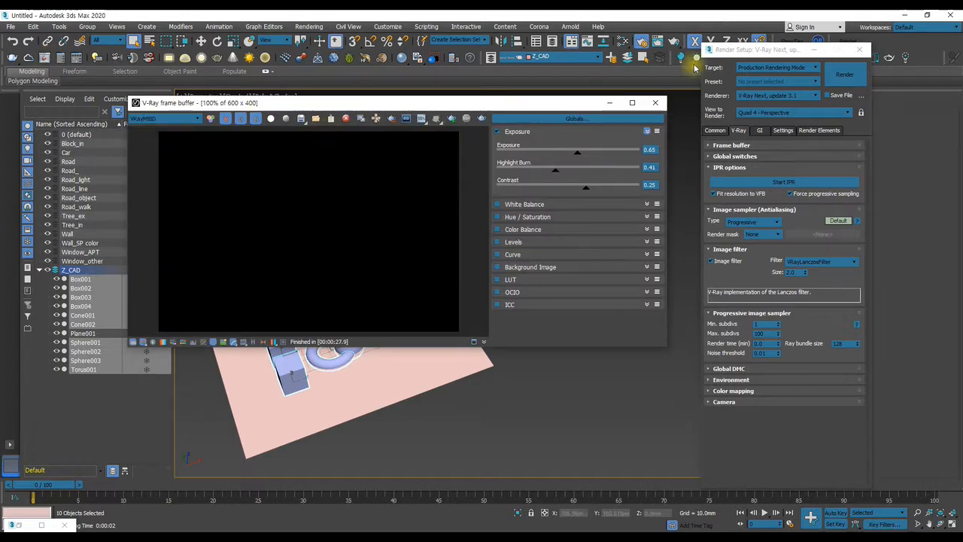
left_click(612, 41)
left_click_drag(708, 382, 718, 382)
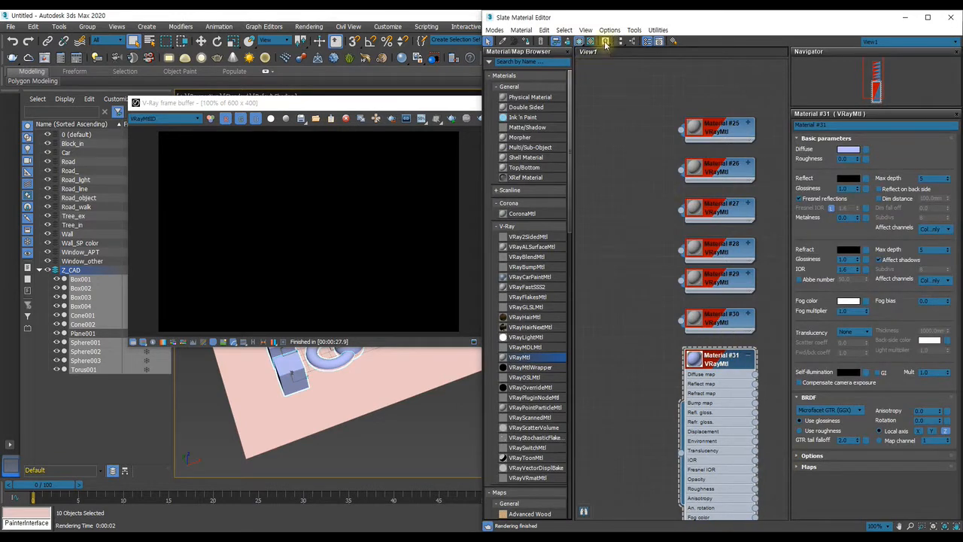
left_click_drag(605, 42, 605, 65)
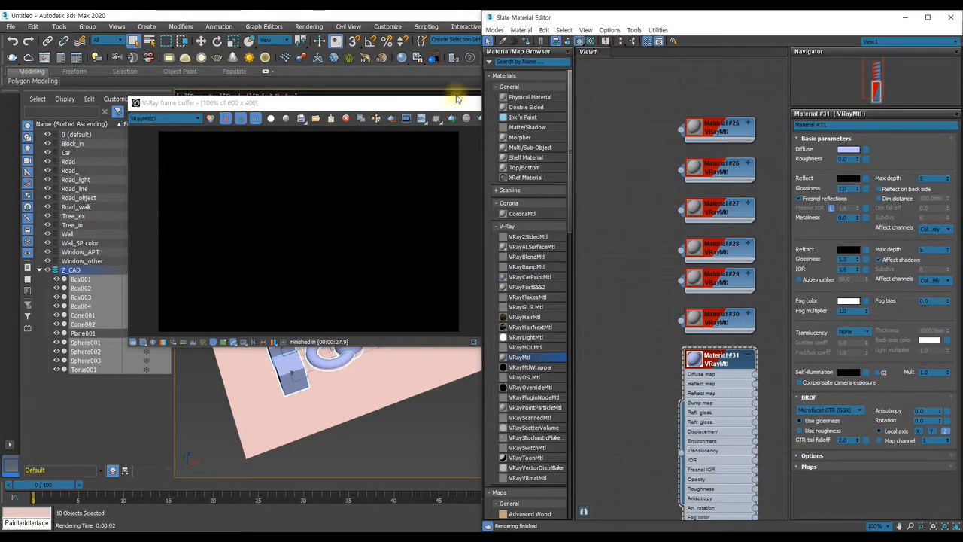
Run an interactive render of the VRayMtlID channel and inspect the object edges up close at 400%.
left_click(428, 104)
left_click(451, 120)
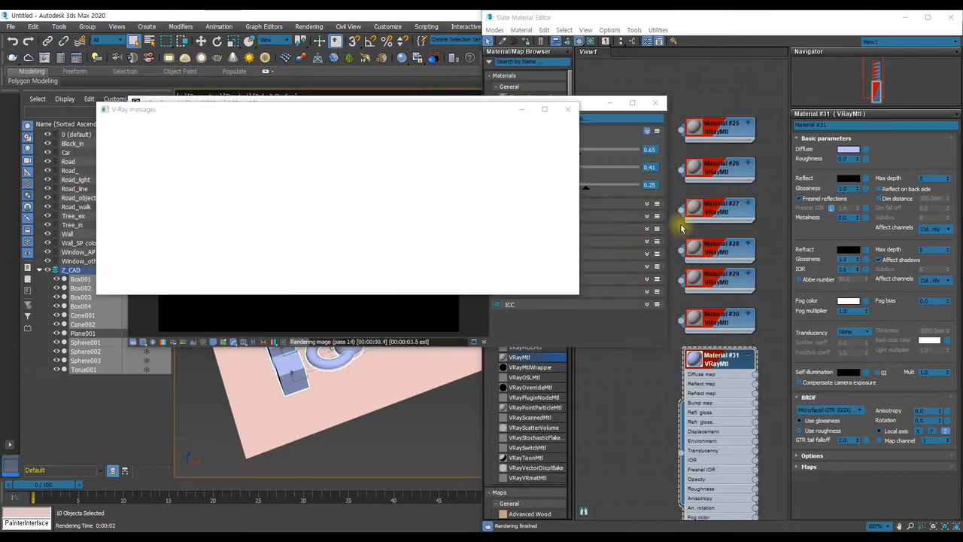
left_click(545, 108)
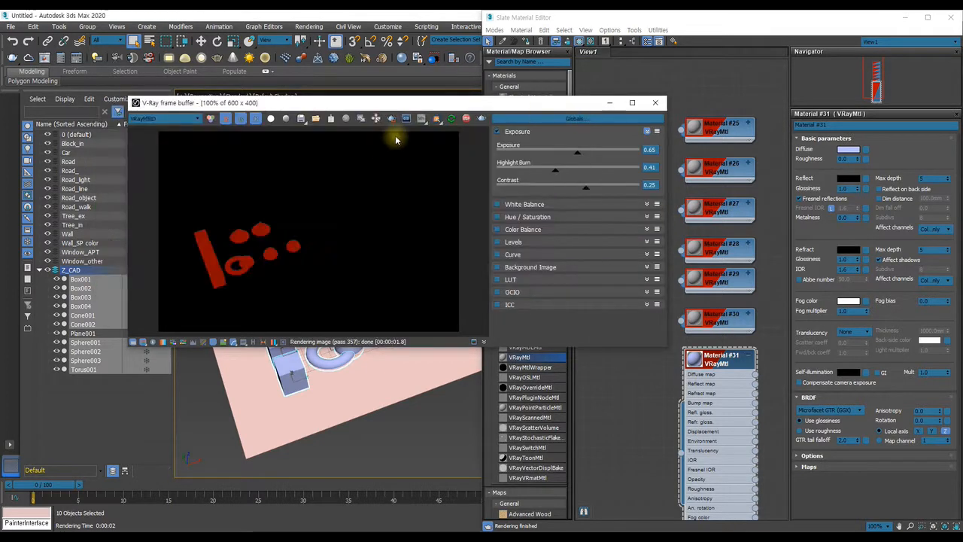
scroll(249, 271, "up", 3)
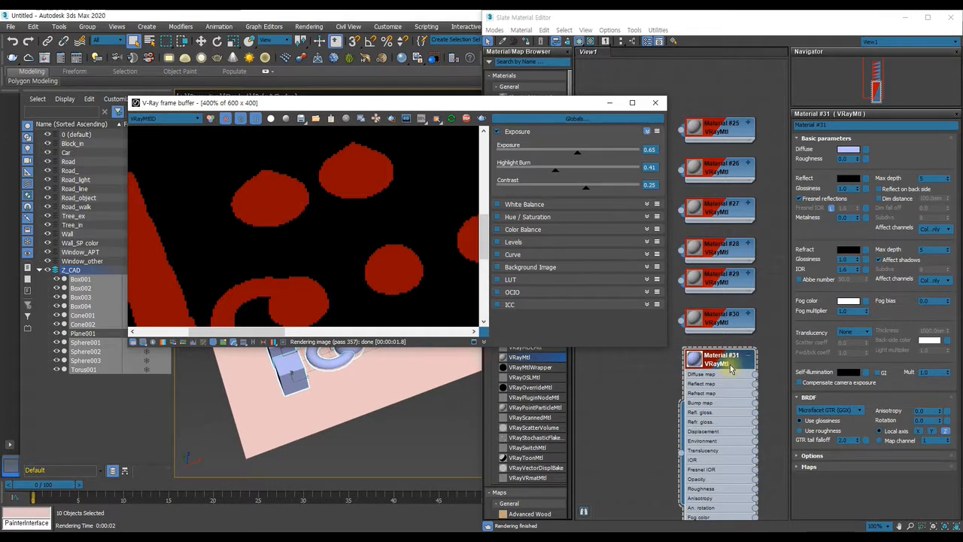
Run a production render of the VRayMtlID channel, close the V-Ray messages window, and inspect the mask edges.
left_click(482, 120)
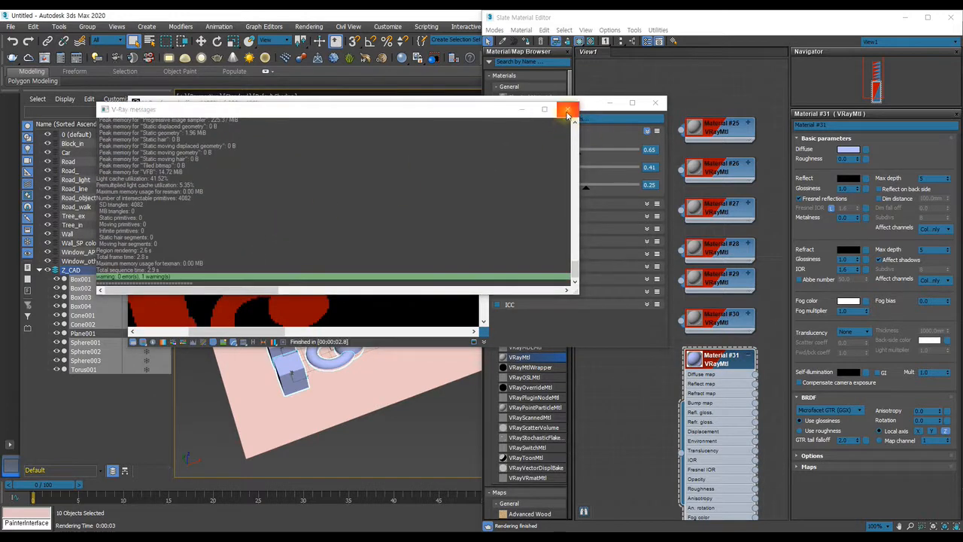
left_click(569, 113)
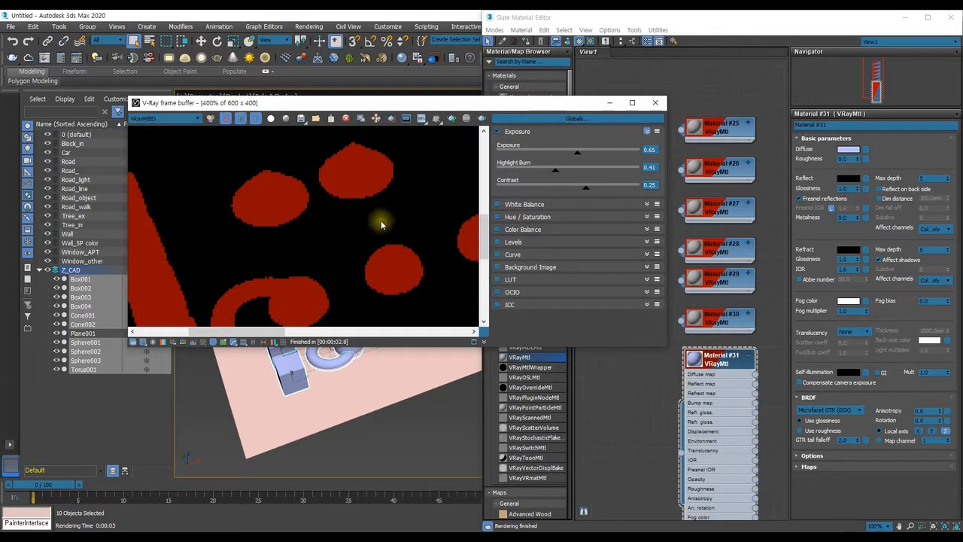
scroll(382, 224, "down", 3)
scroll(338, 230, "up", 3)
Turn on filtering for the VRayMtlID render element, close the material editor, and render the scene again.
left_click_drag(646, 26, 315, 66)
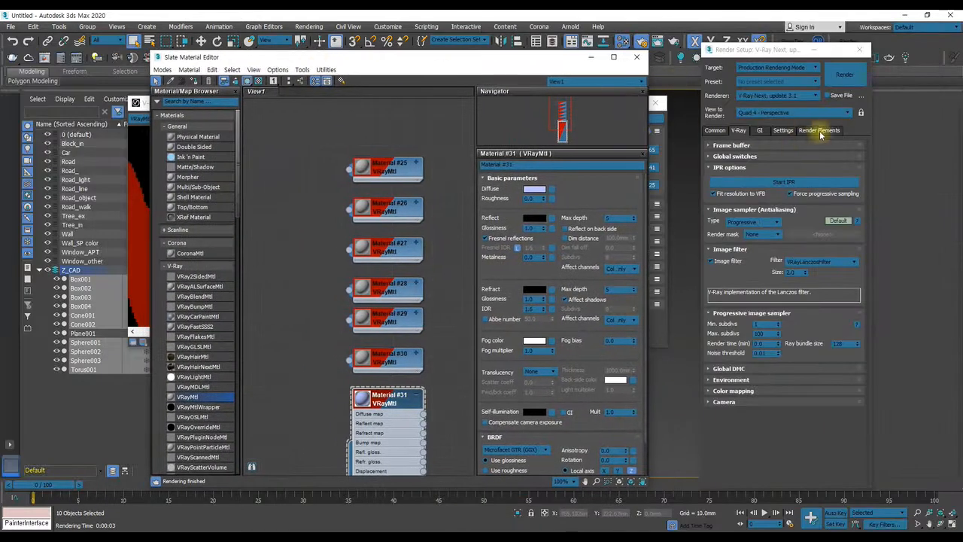
left_click(809, 130)
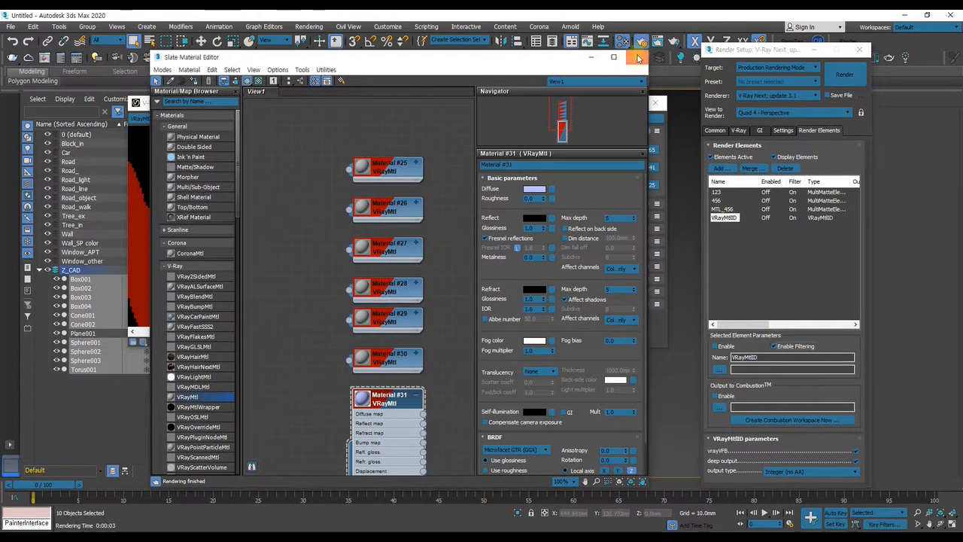
left_click(639, 58)
left_click(482, 119)
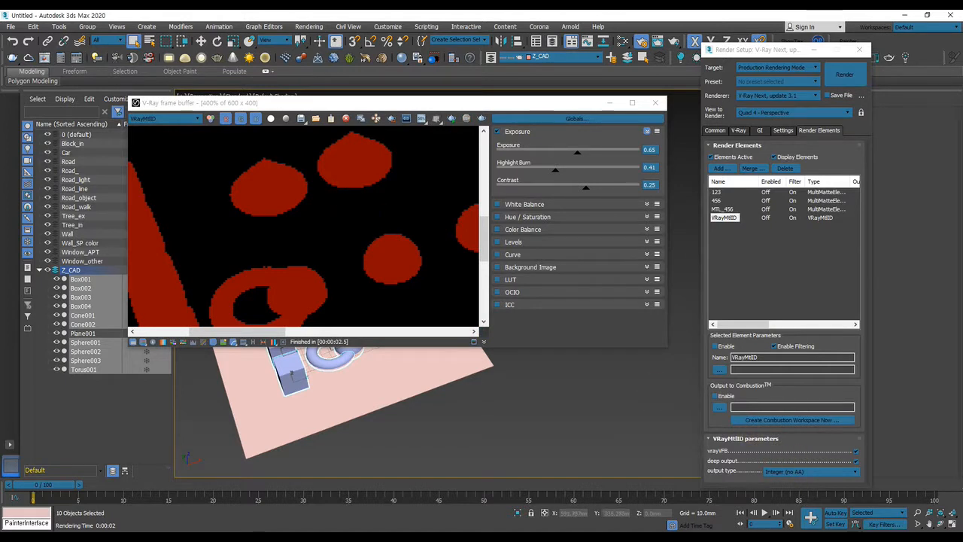
Test-render with the VRayMtlID element's Enable option on, and turn that option off again.
left_click(655, 102)
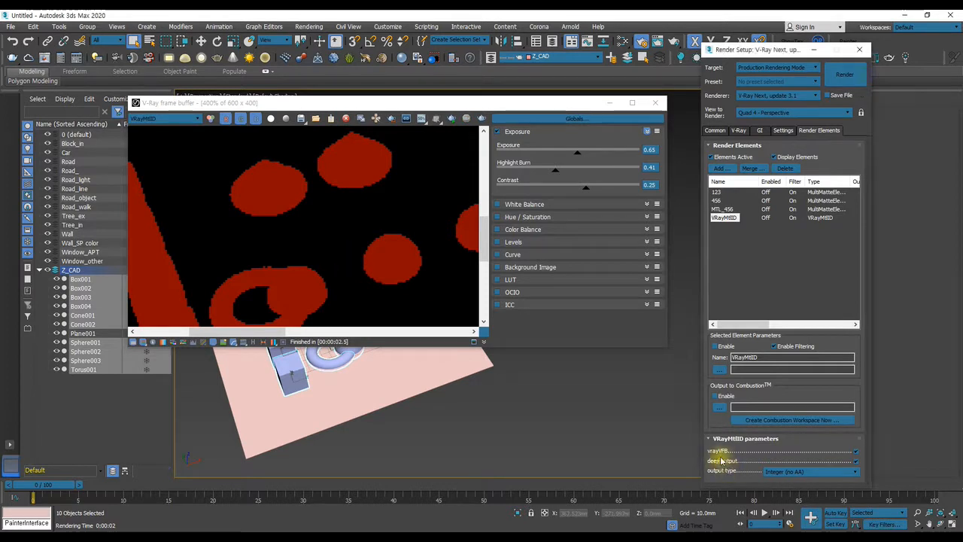
left_click(717, 347)
left_click(563, 324)
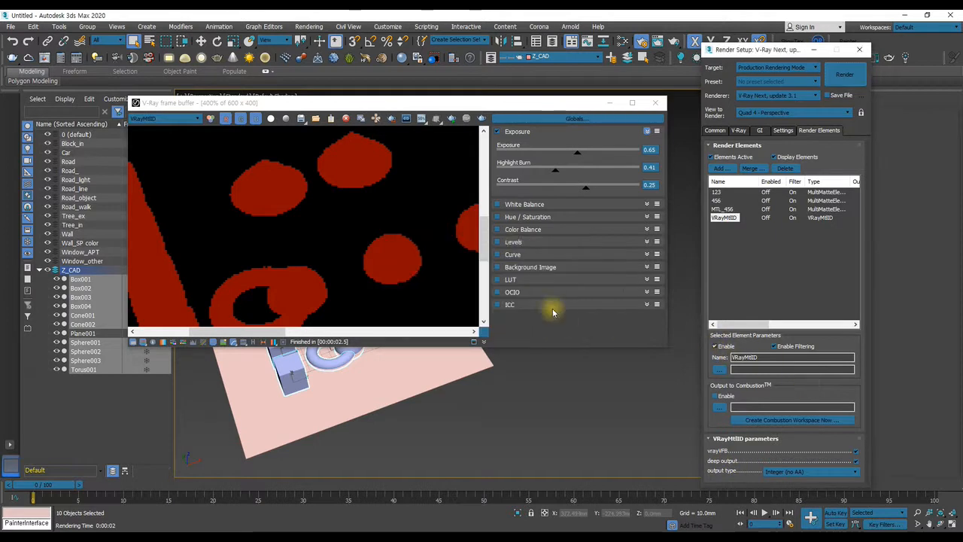
left_click(483, 121)
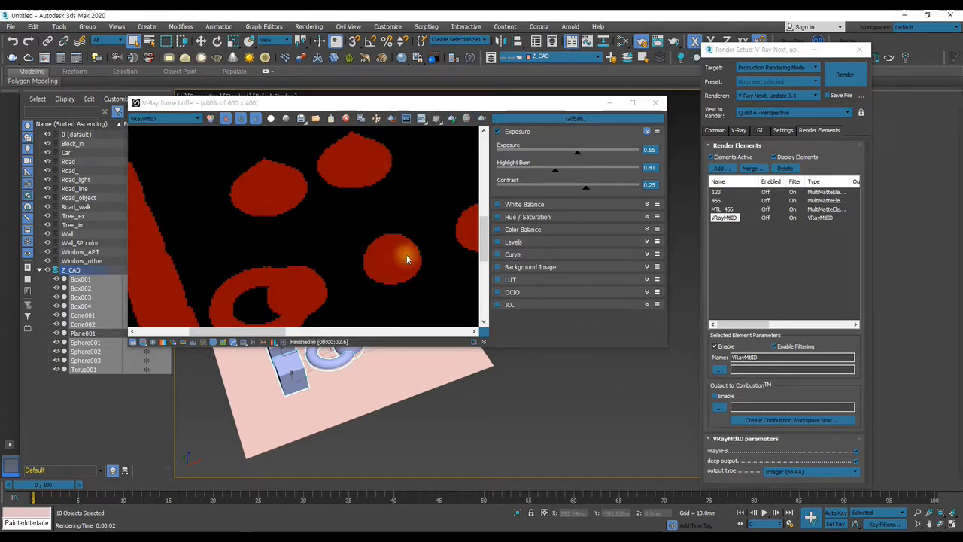
left_click(716, 346)
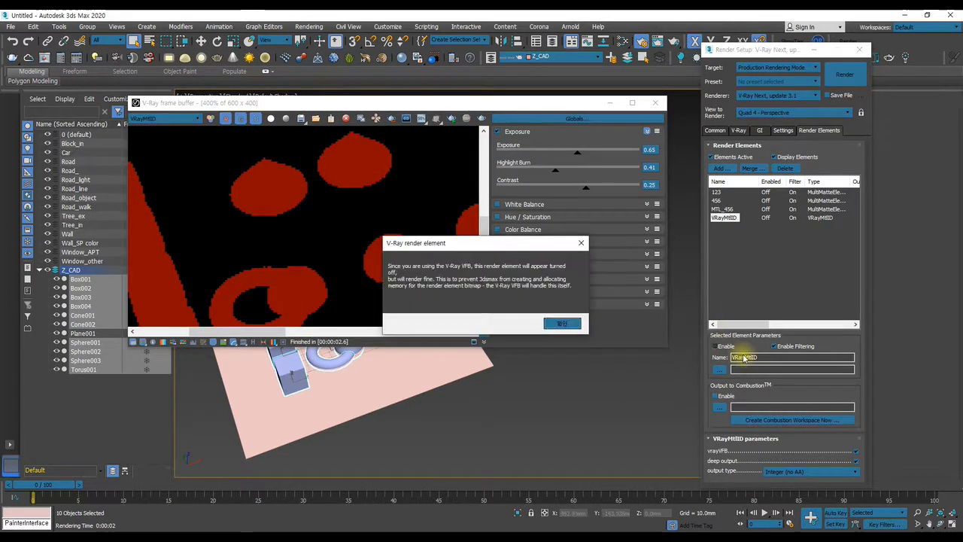
left_click(563, 324)
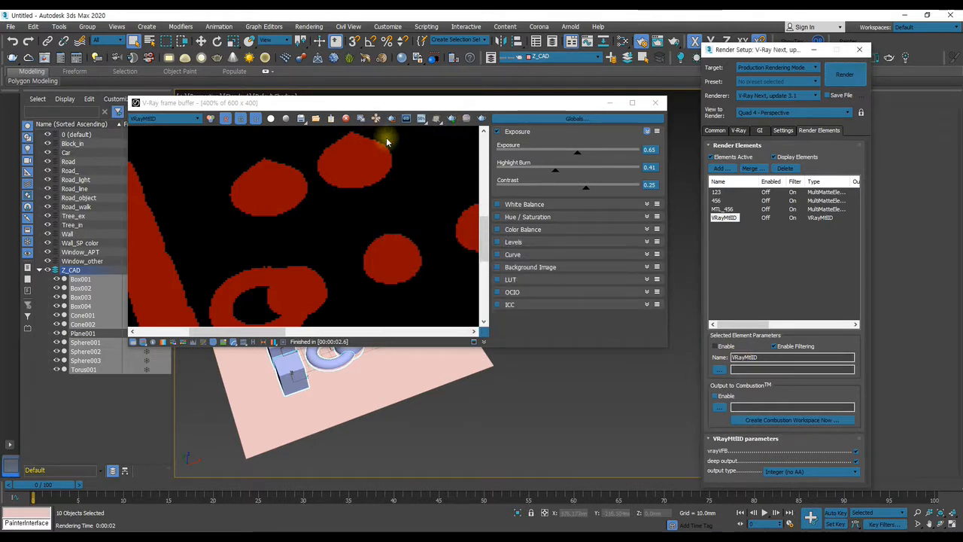
Run a production render and an interactive render of the VRayMtlID channel and compare the mask edges.
scroll(376, 212, "down", 2)
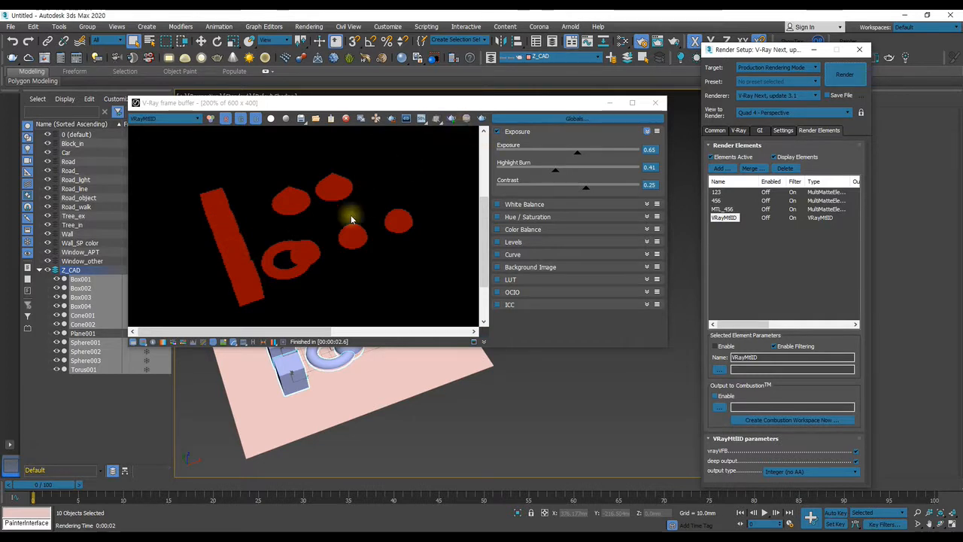
left_click(481, 119)
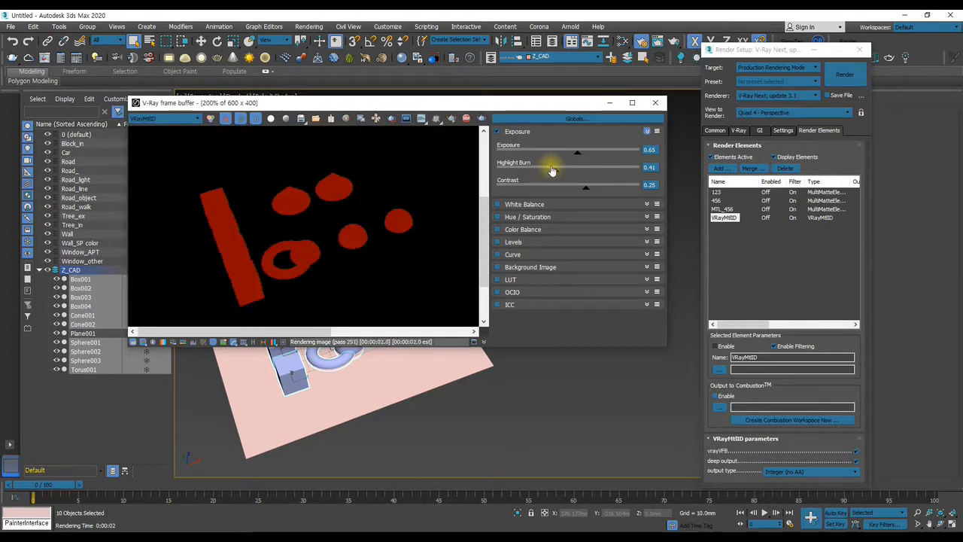
left_click(452, 119)
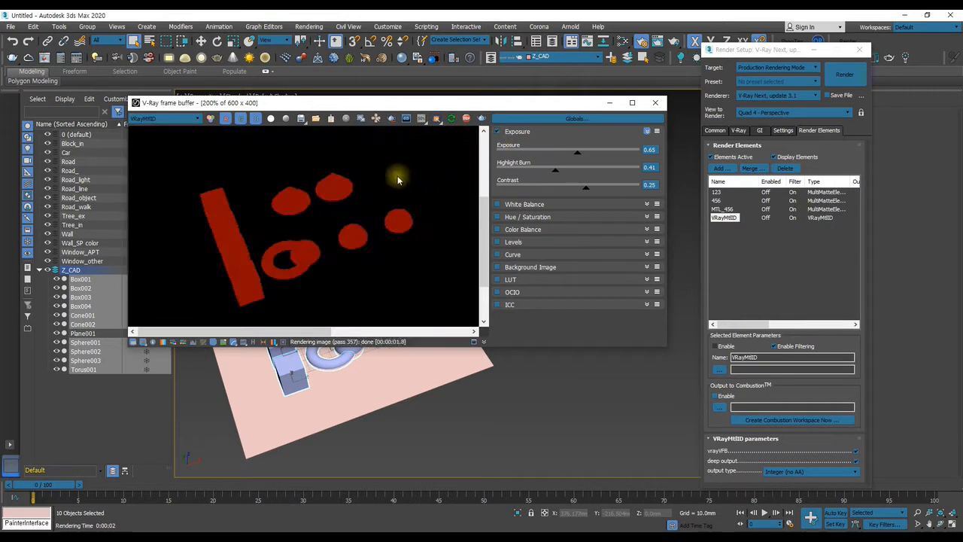
scroll(307, 190, "up", 1)
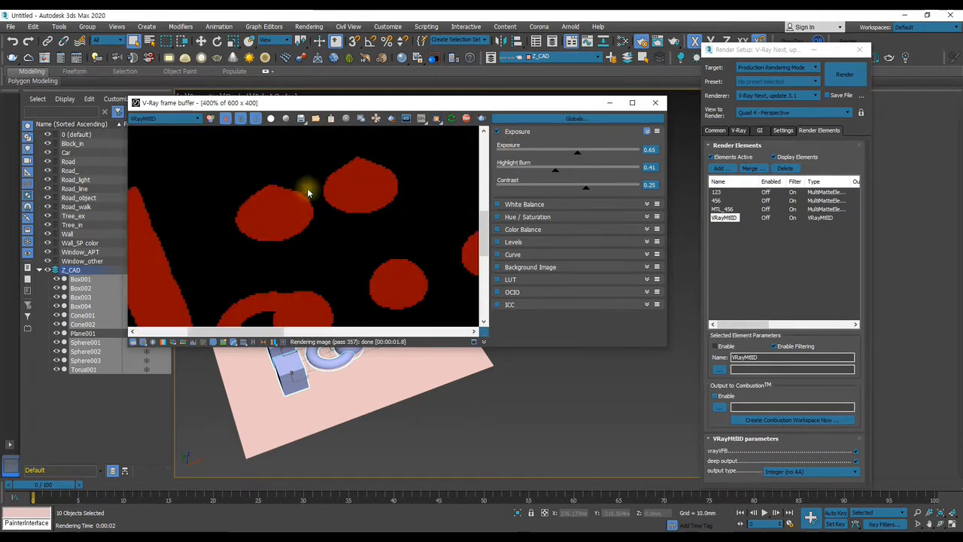
scroll(328, 267, "down", 1)
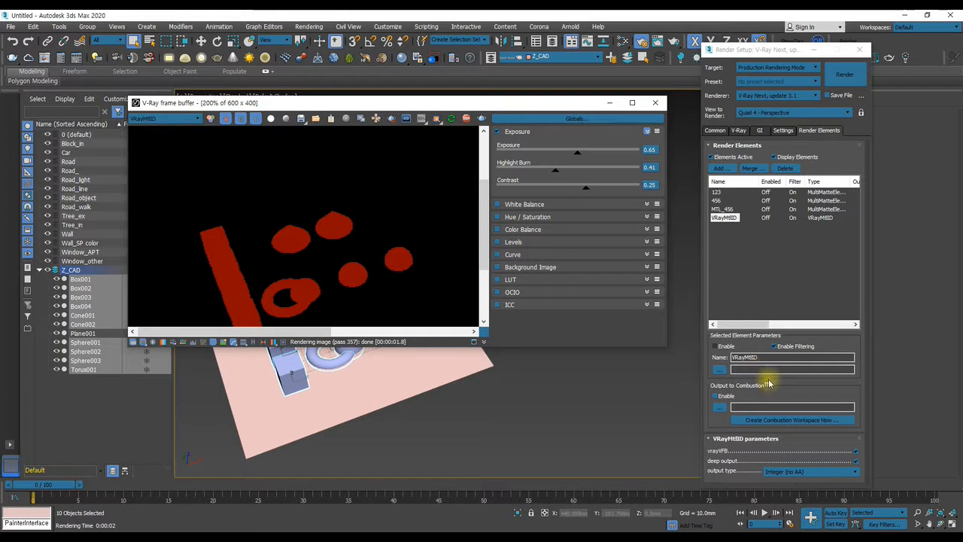
Delete the VRayMtlID render element, add a new VRayMtlID element, and stop the interactive render.
left_click(785, 167)
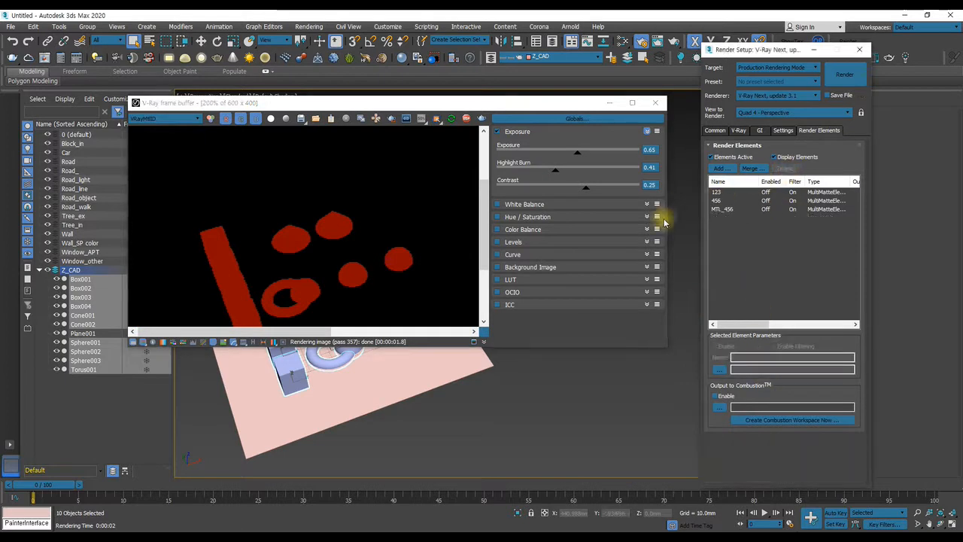
left_click(721, 168)
left_click(719, 294)
left_click(798, 351)
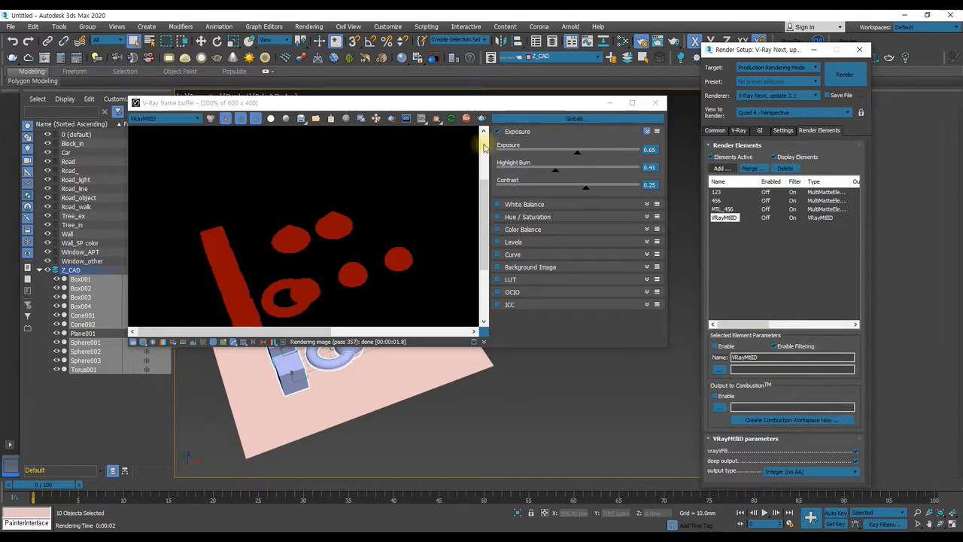
left_click(467, 118)
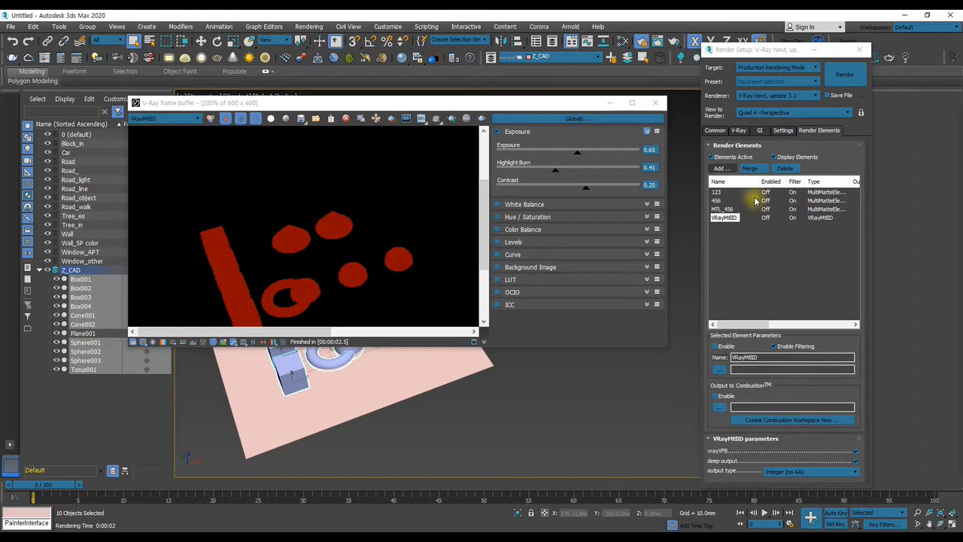
Delete the VRayMtlID render element and add a VRayMtlSelect element in its place.
left_click(724, 218)
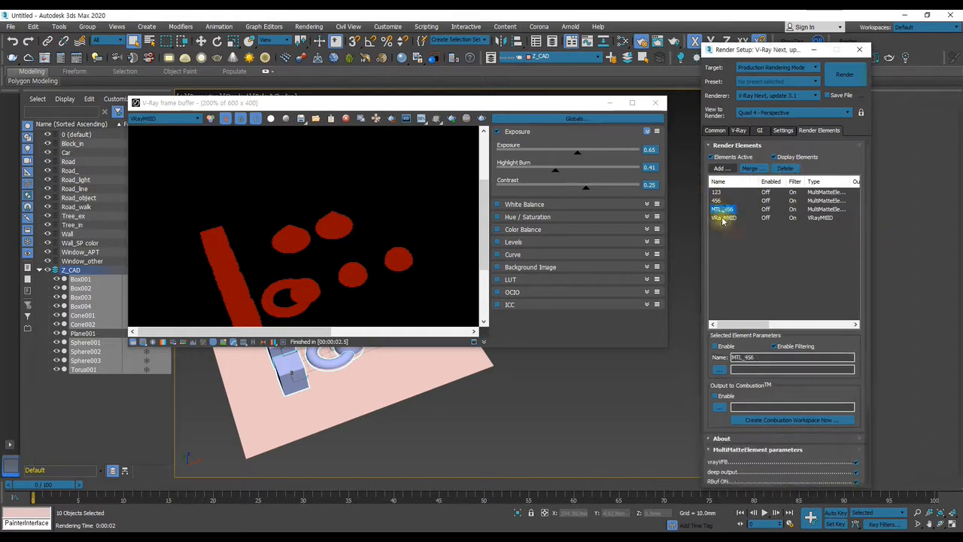
left_click(790, 169)
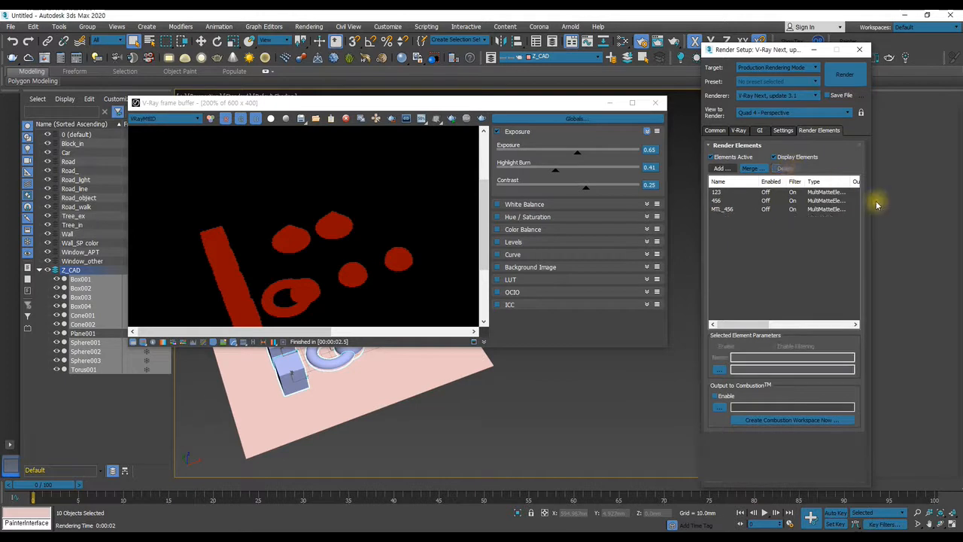
left_click(720, 168)
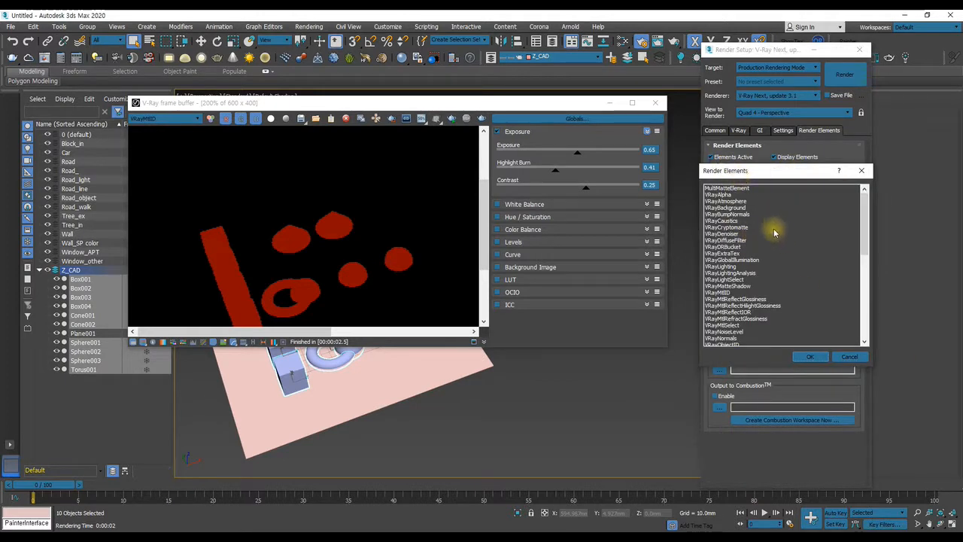
left_click(726, 326)
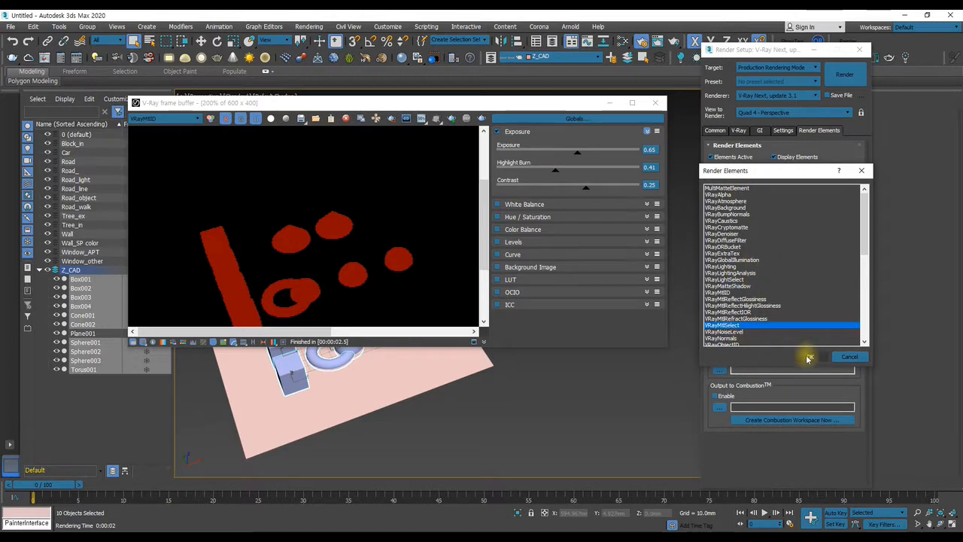
scroll(730, 316, "down", 2)
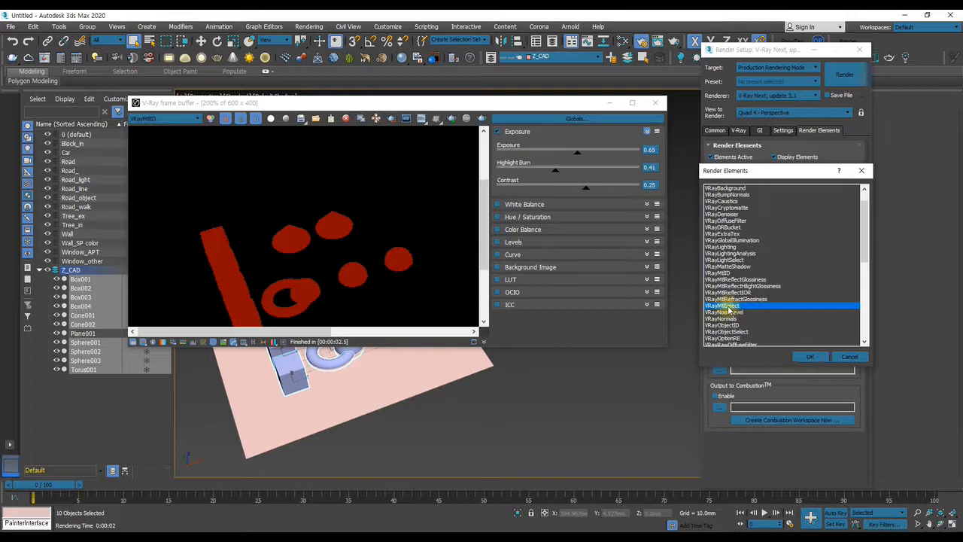
left_click(810, 356)
Assign Material #31 from the Slate Material Editor to the VRayMtlSelect element's material slot, and close the editor.
scroll(814, 319, "down", 1)
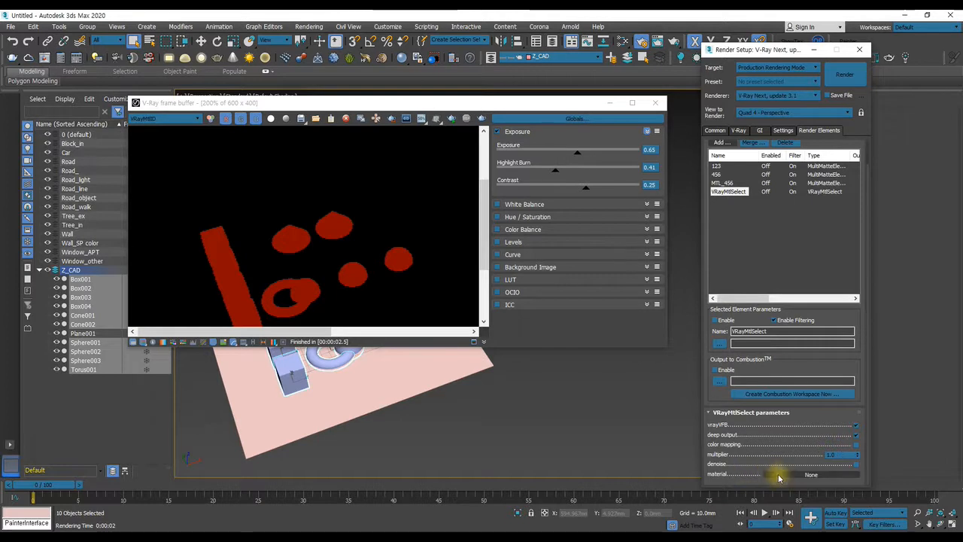
left_click_drag(465, 112, 441, 132)
left_click(619, 41)
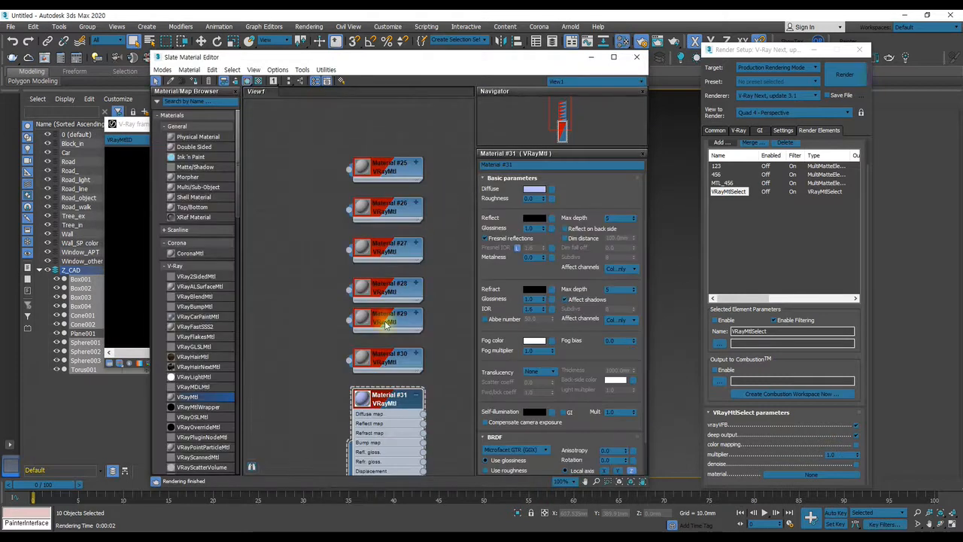
middle_click_drag(386, 325, 339, 218)
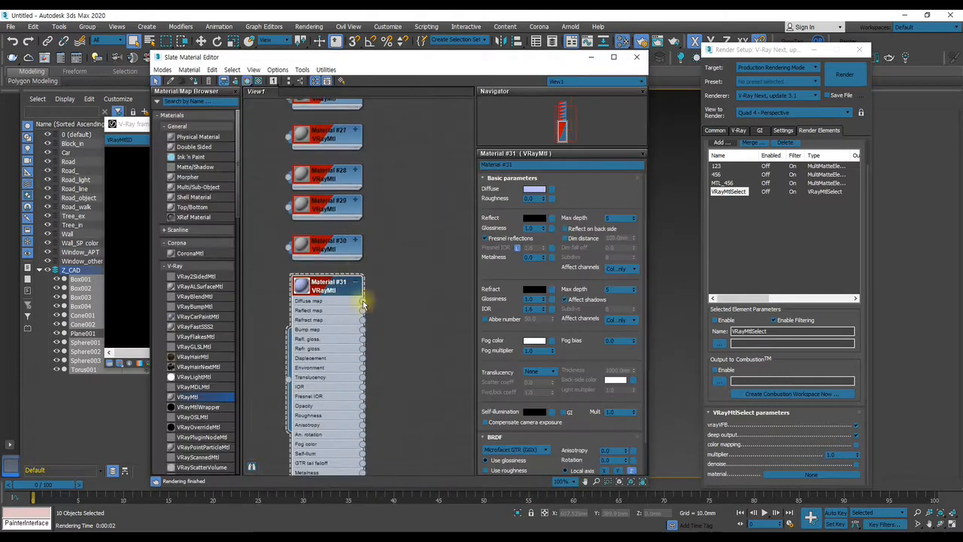
left_click_drag(287, 380, 797, 476)
left_click(765, 300)
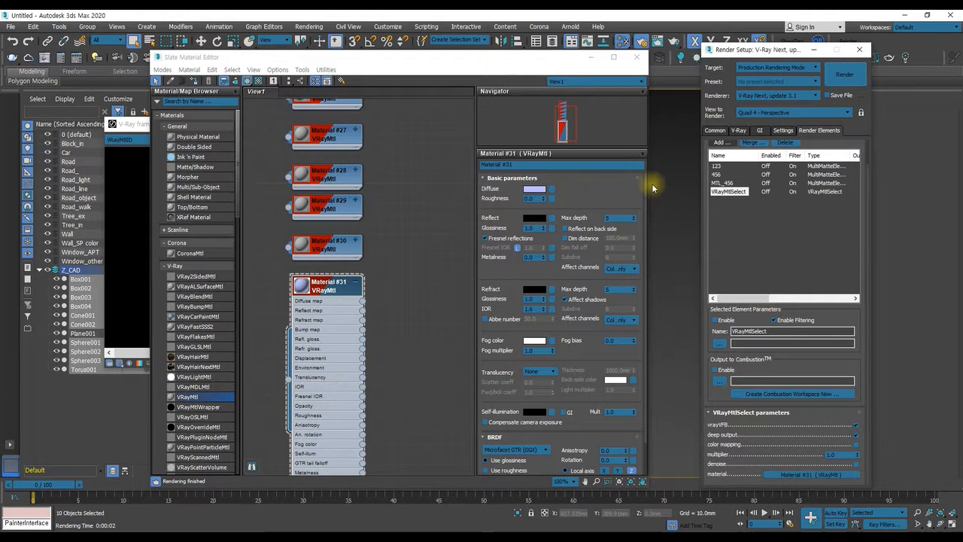
left_click(468, 47)
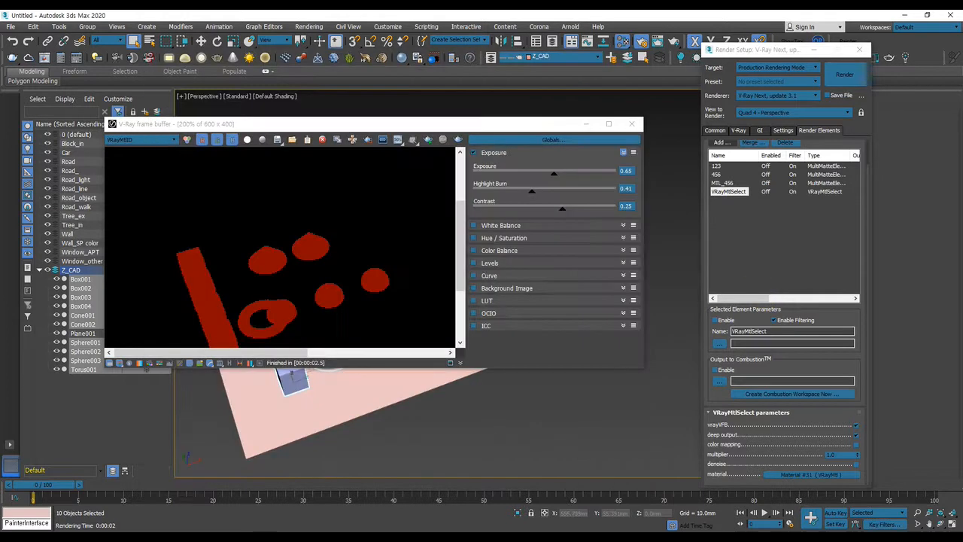
Run an interactive render and a production render of the VRayMtlSelect channel and inspect the mask edges.
left_click(429, 139)
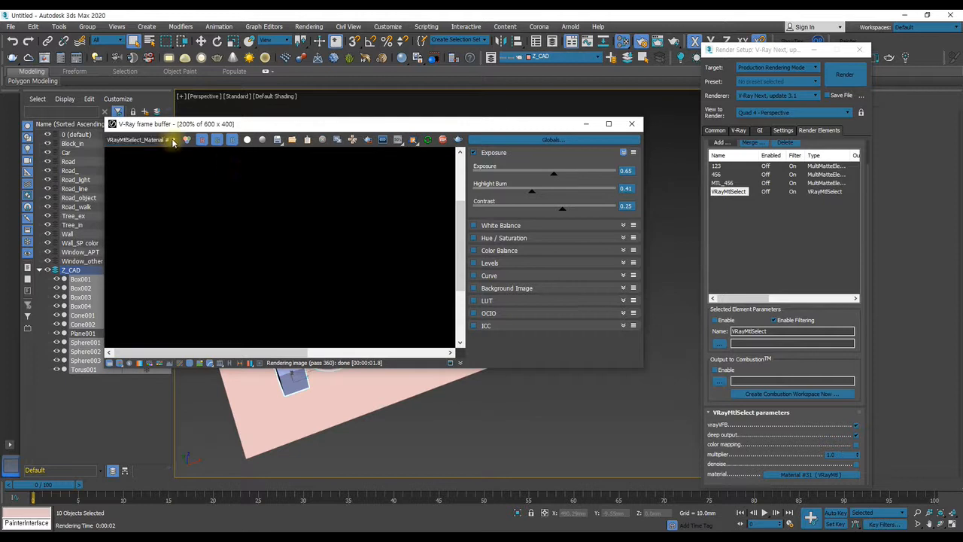
left_click(456, 141)
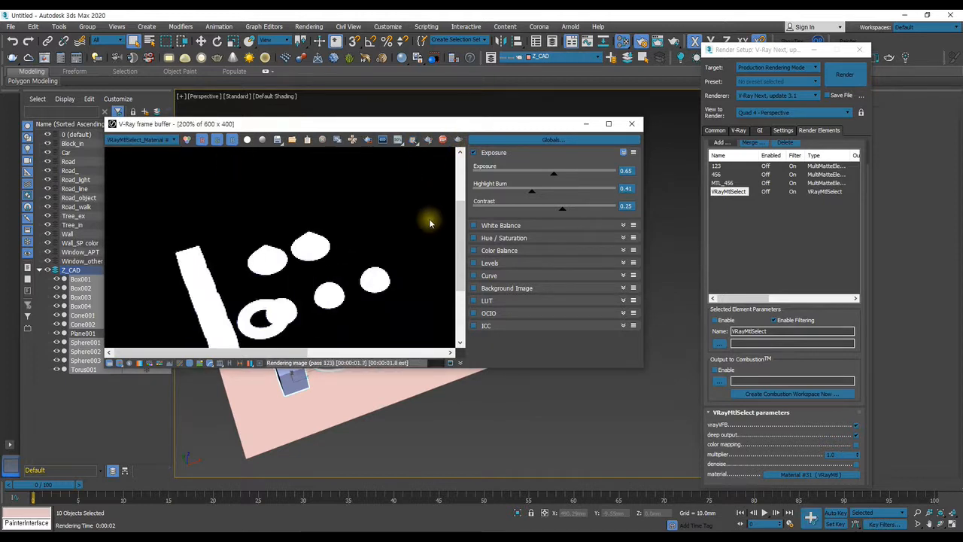
scroll(287, 335, "up", 1)
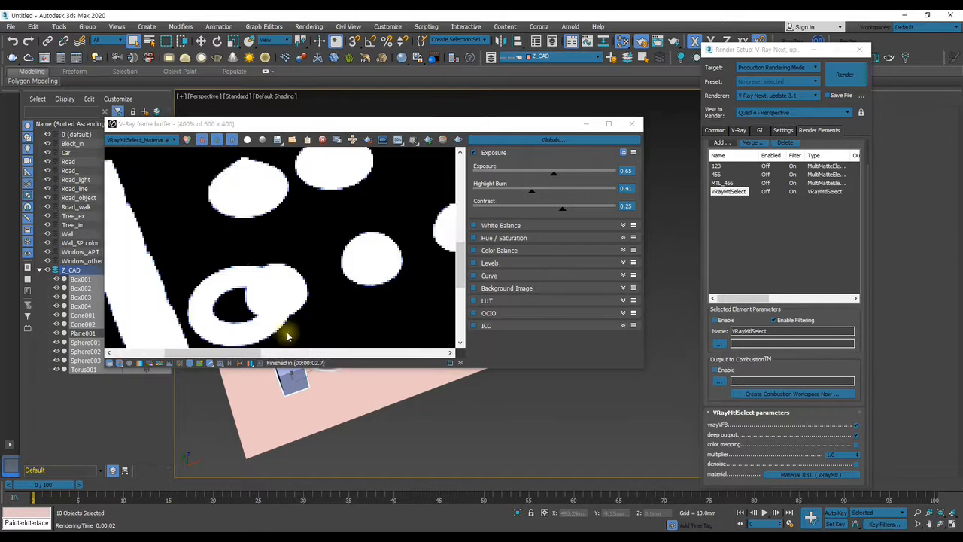
scroll(287, 306, "down", 1)
scroll(283, 301, "up", 1)
scroll(289, 299, "down", 1)
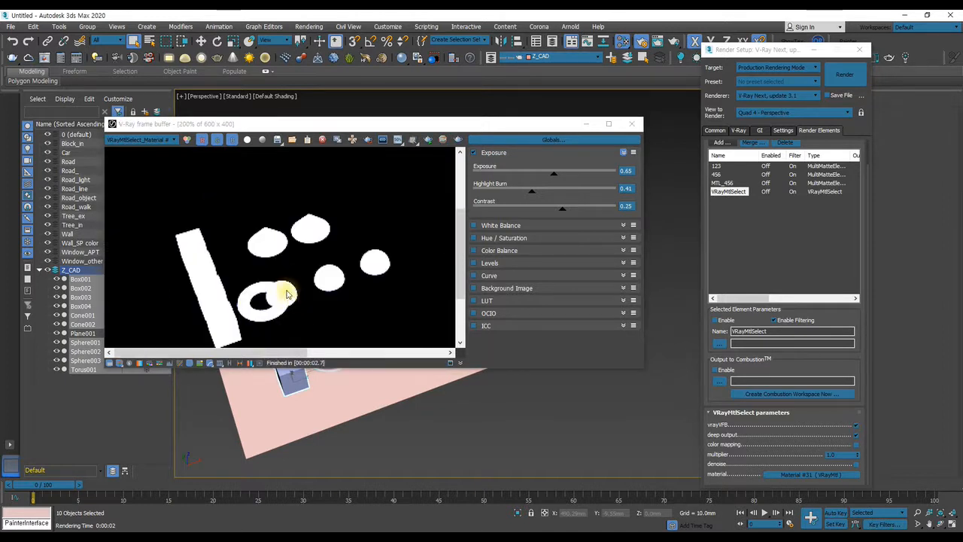
Repeat the interactive and production renders of the VRayMtlSelect channel to compare how each outputs the mask.
left_click(413, 141)
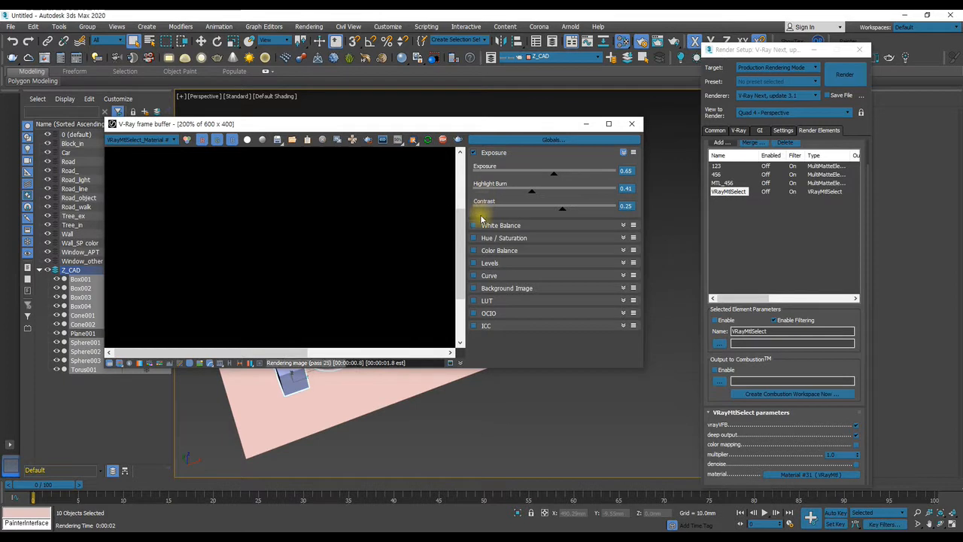
scroll(311, 247, "down", 1)
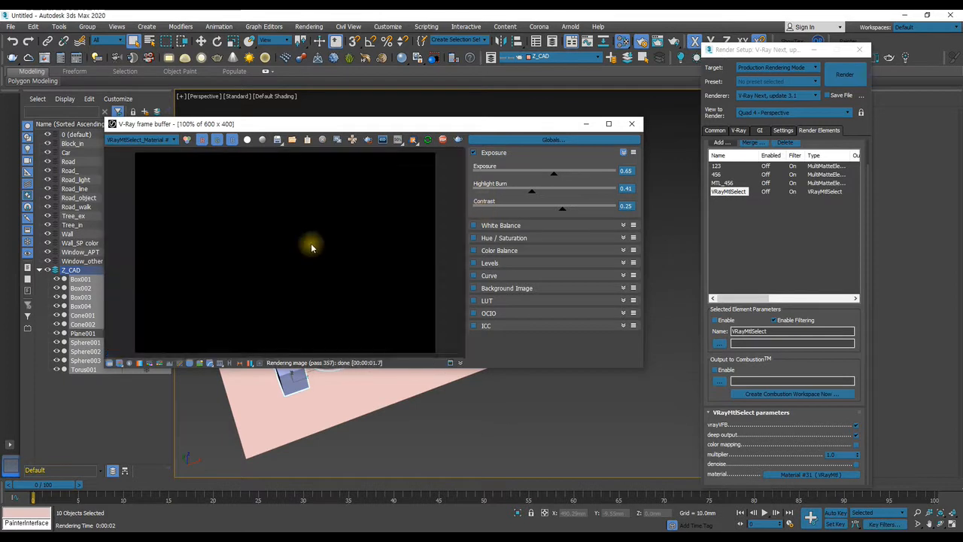
scroll(311, 247, "up", 1)
scroll(311, 245, "down", 1)
left_click(459, 141)
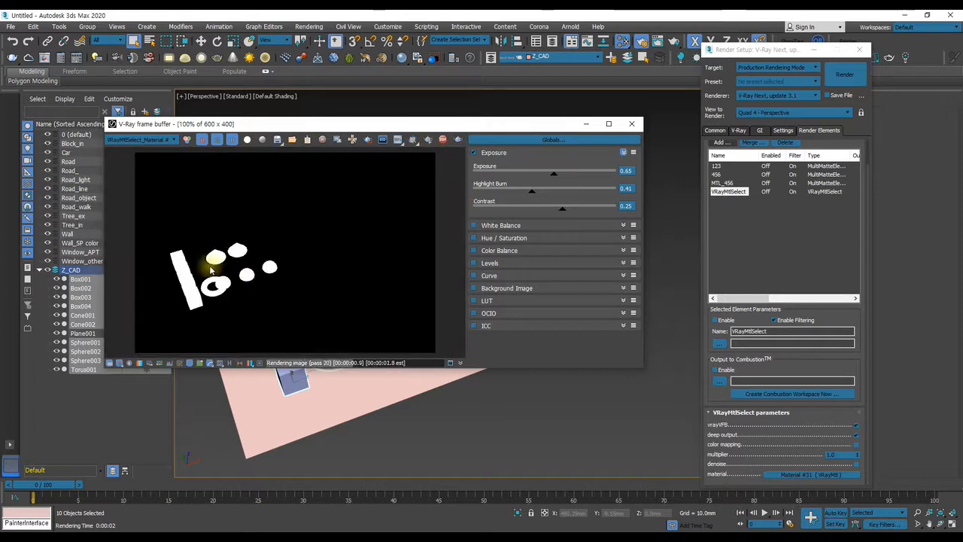
scroll(211, 269, "up", 1)
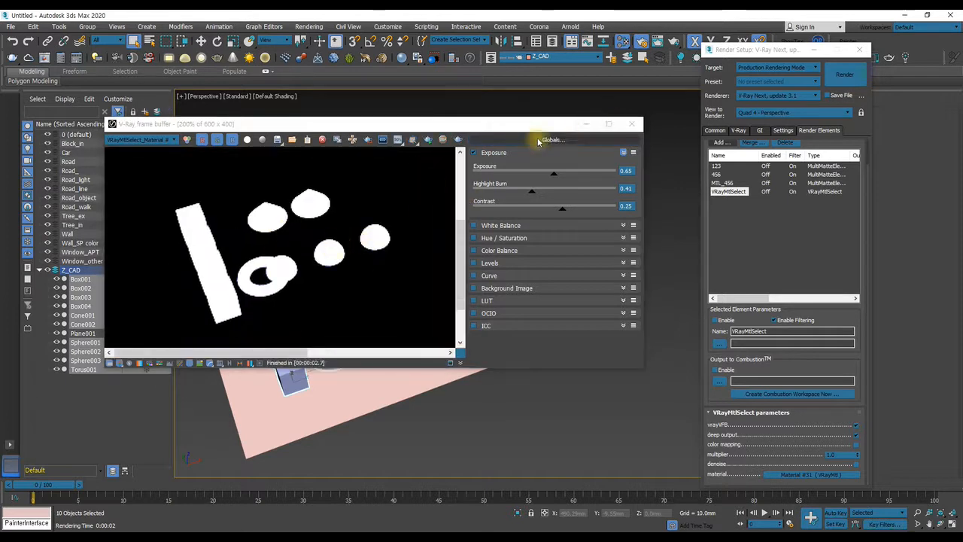
Close the frame buffer, reframe the objects in the perspective view, and lock the render to that view.
left_click(631, 123)
middle_click_drag(447, 208, 574, 142, "alt")
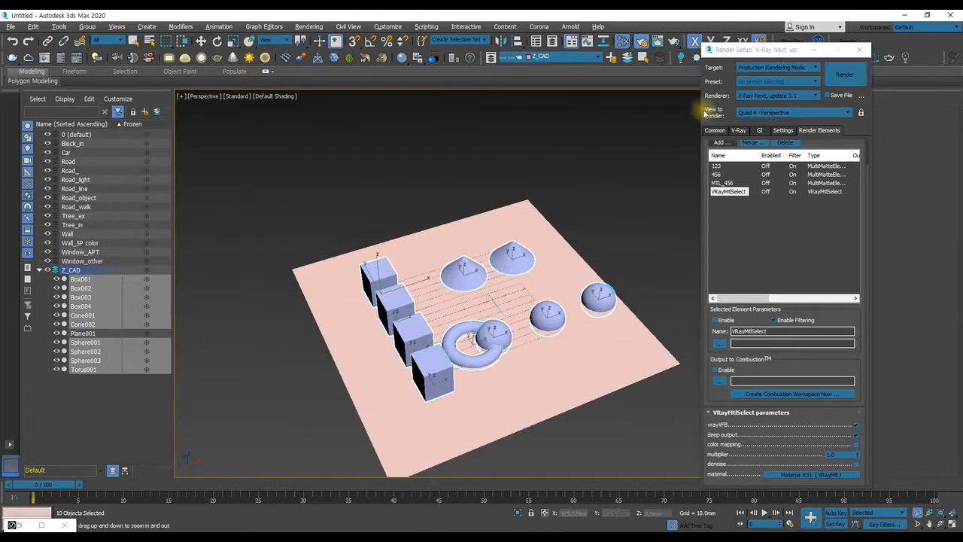
left_click(862, 114)
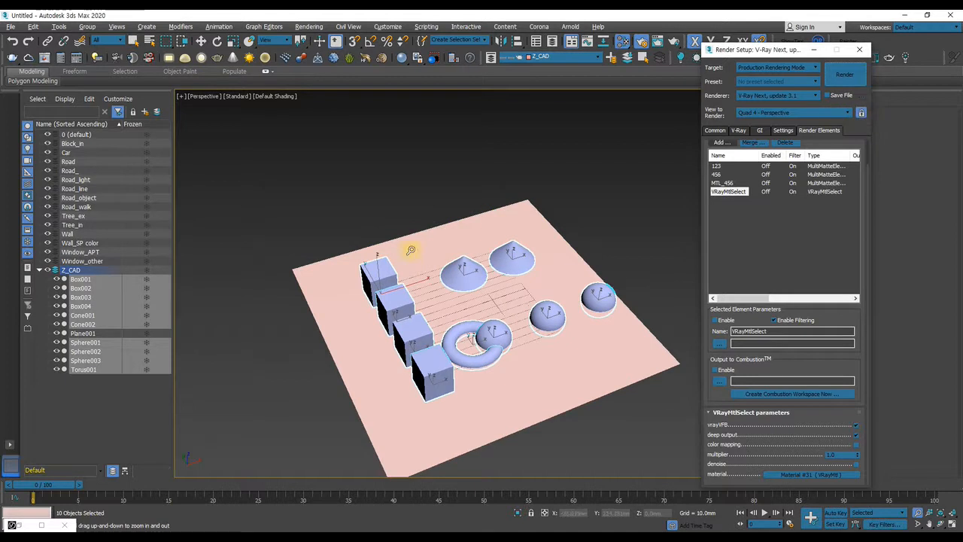
middle_click_drag(436, 214, 431, 192)
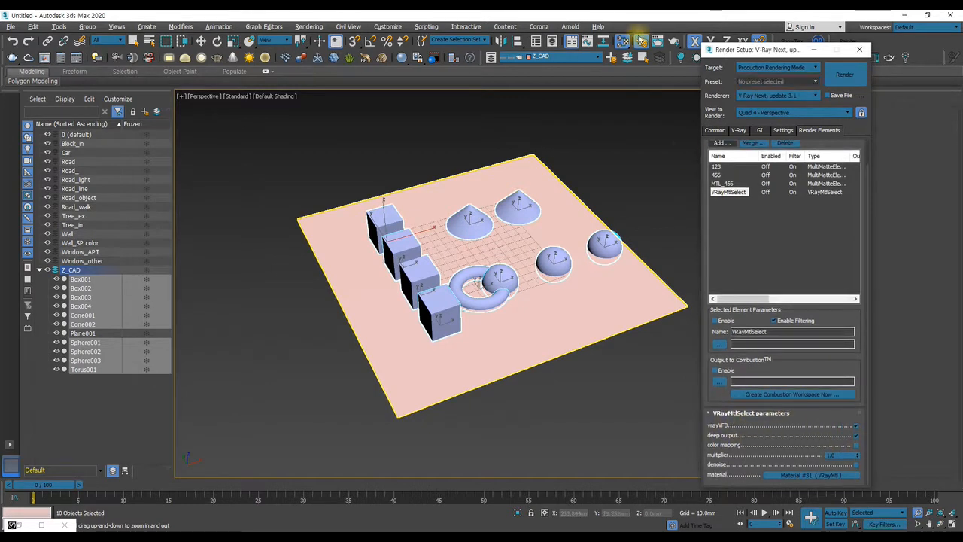
Delete the VRayMtlSelect render element and add a VRayObjectID element in its place.
left_click(788, 144)
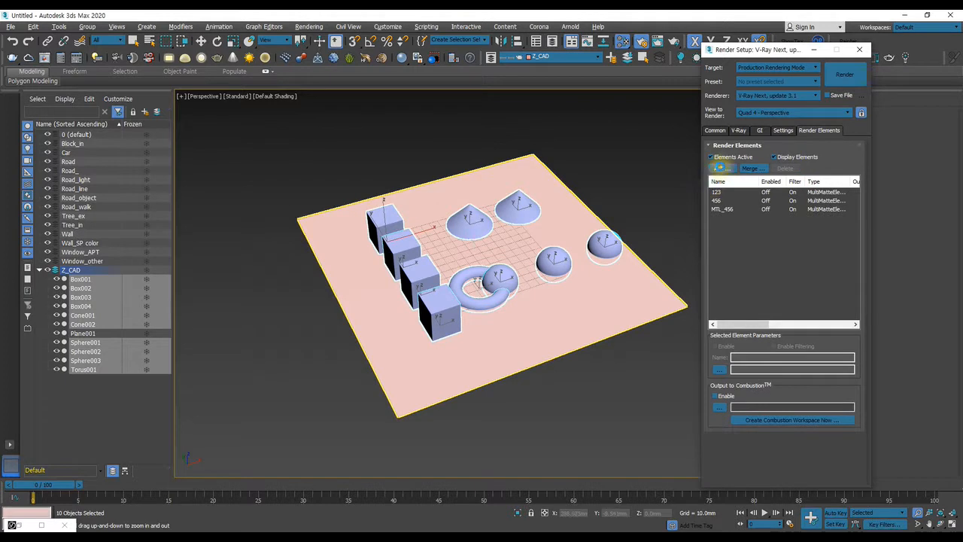
left_click(720, 168)
scroll(770, 277, "down", 1)
left_click(726, 325)
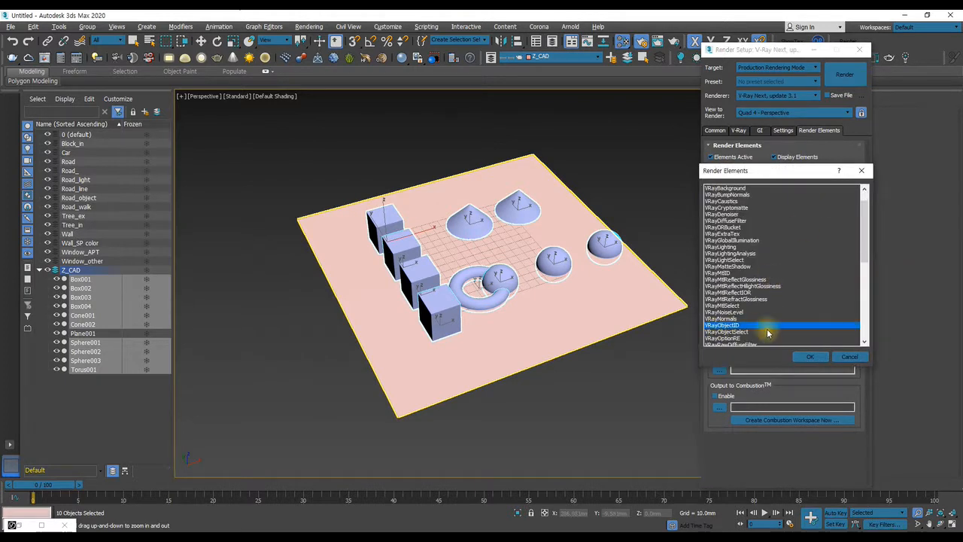
left_click(810, 357)
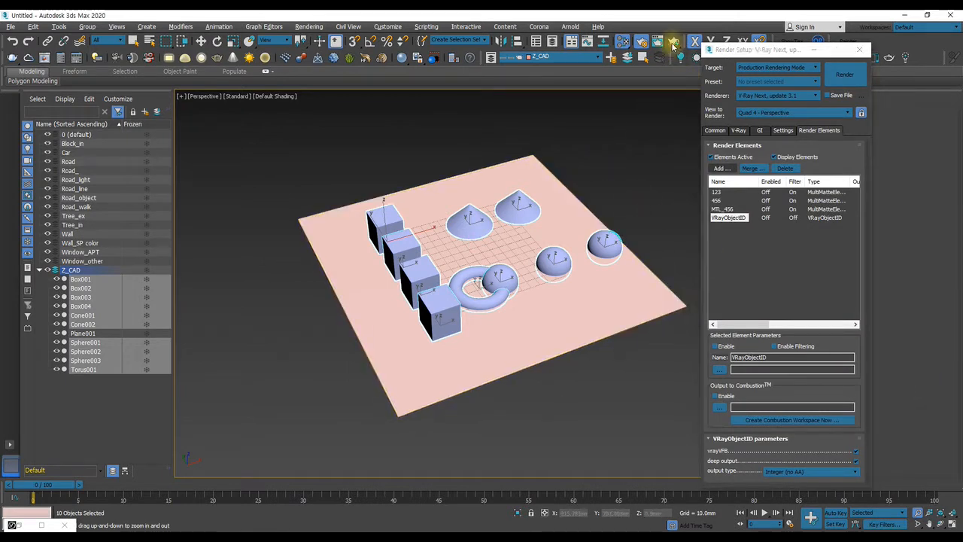
Run an interactive render of the VRayObjectID channel, read the V-Ray messages window, and close it.
left_click(45, 59)
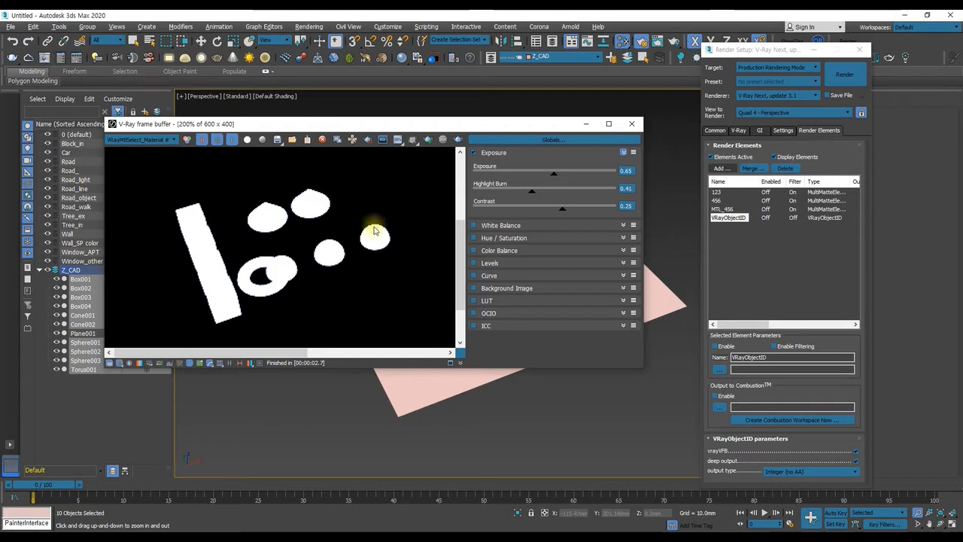
left_click(426, 142)
left_click_drag(338, 114, 751, 120)
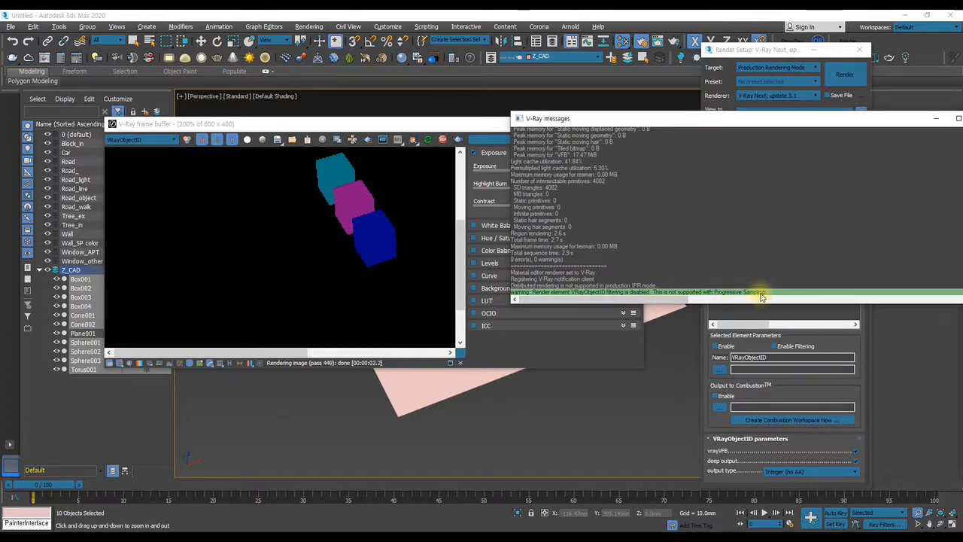
left_click_drag(756, 126, 658, 114)
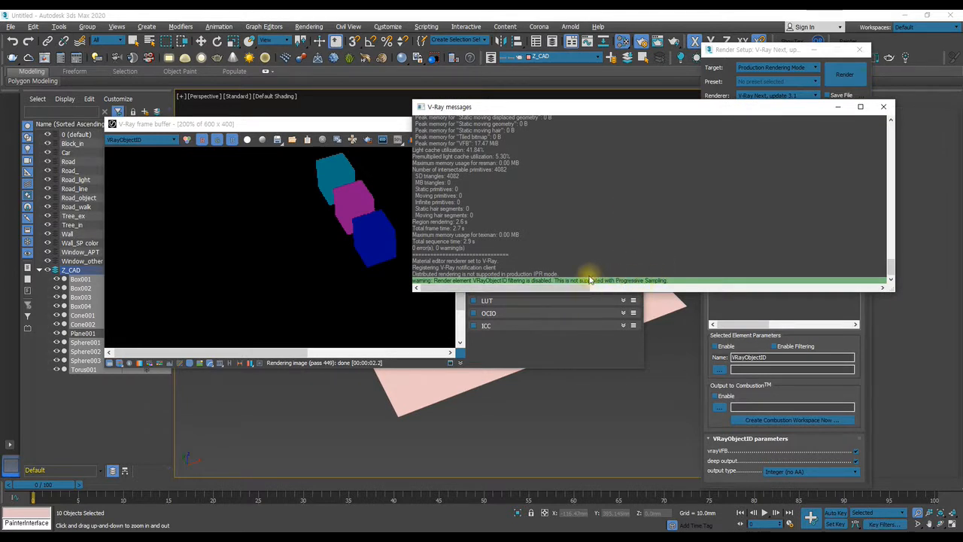
left_click(883, 110)
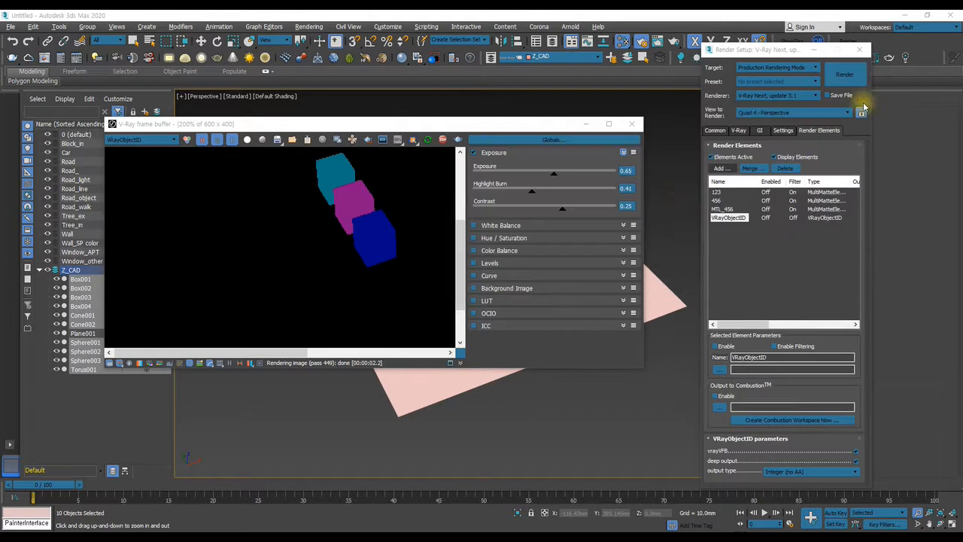
Switch between the MTL_456 and VRayObjectID channels and examine the object colours and edges of the boxes up close.
left_click_drag(378, 215, 286, 237)
scroll(286, 236, "down", 1)
scroll(284, 226, "up", 1)
scroll(226, 204, "down", 1)
left_click(135, 140)
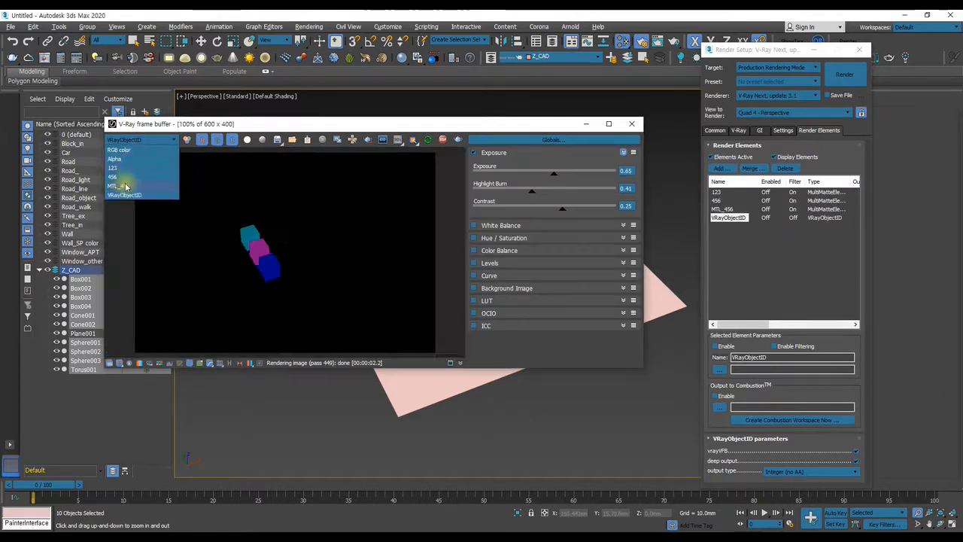
left_click(120, 184)
left_click(141, 140)
left_click(125, 195)
scroll(242, 254, "up", 1)
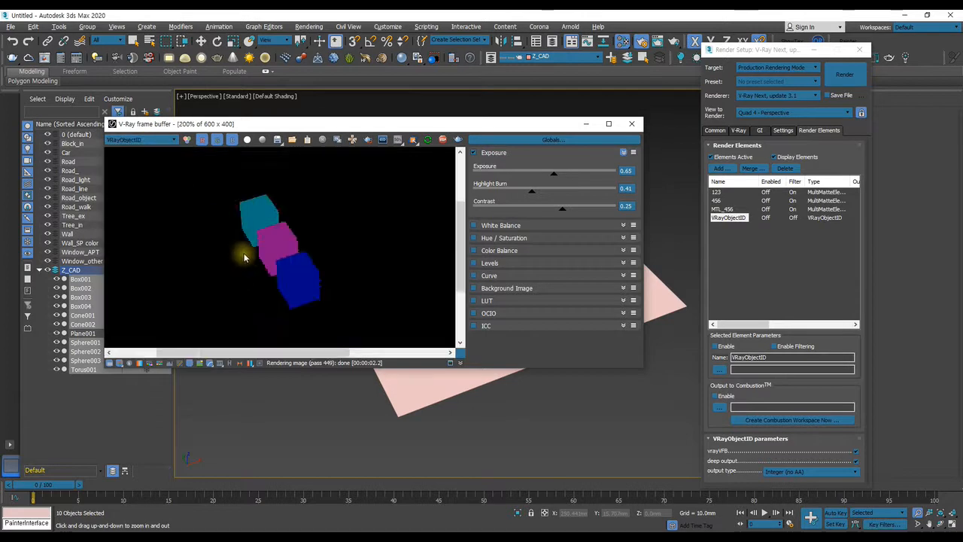
scroll(263, 254, "up", 1)
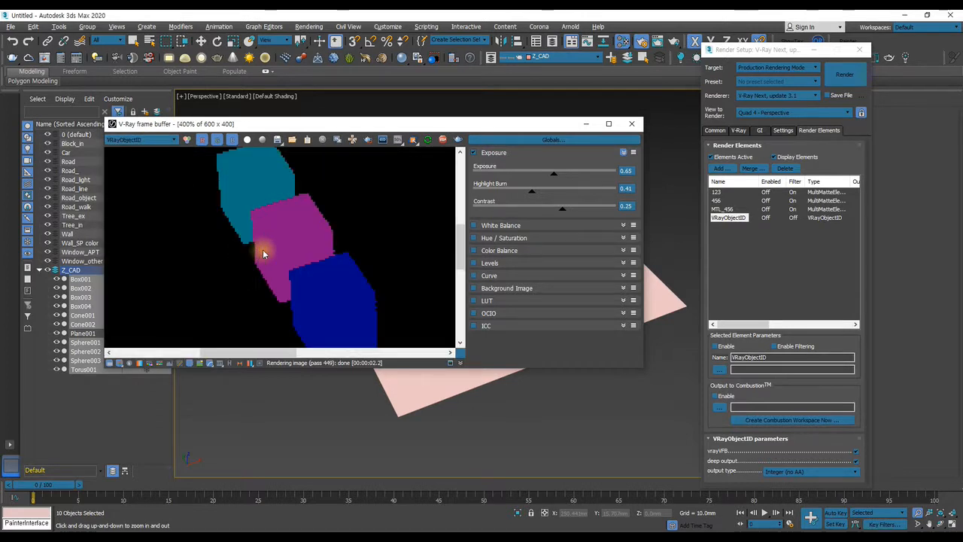
Turn on filtering for the VRayObjectID element, run a production render, and close the V-Ray messages window.
left_click(774, 346)
left_click(458, 140)
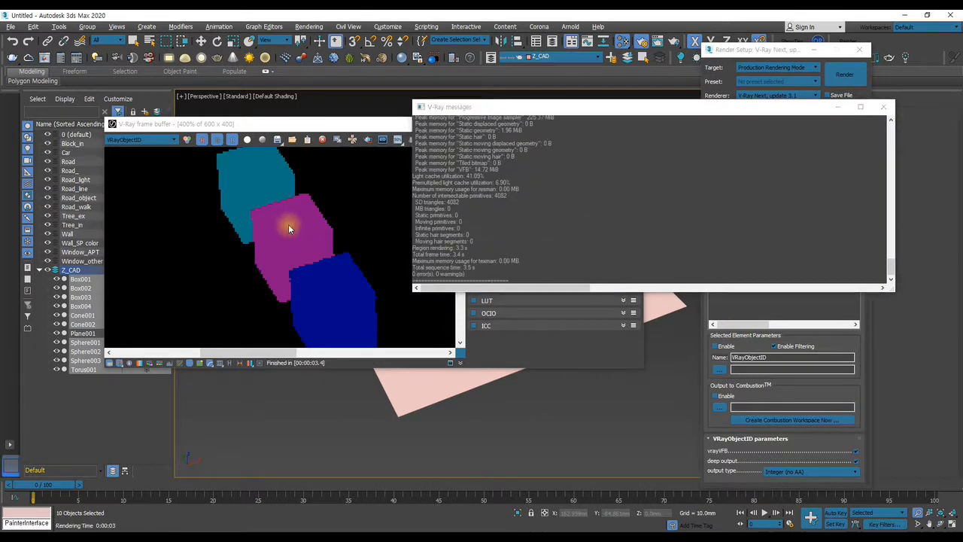
left_click(888, 110)
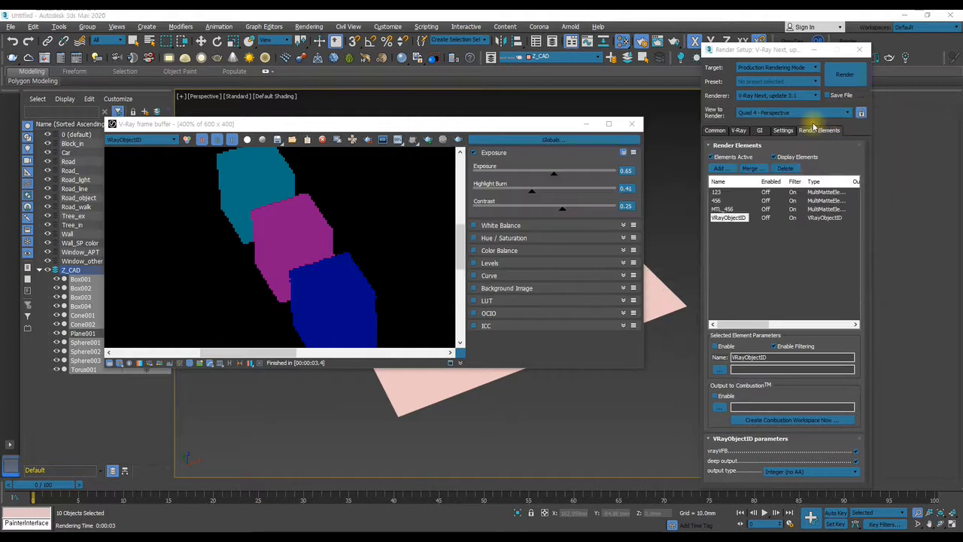
Check the image sampler and image filter settings, and return to the render elements list.
left_click(716, 130)
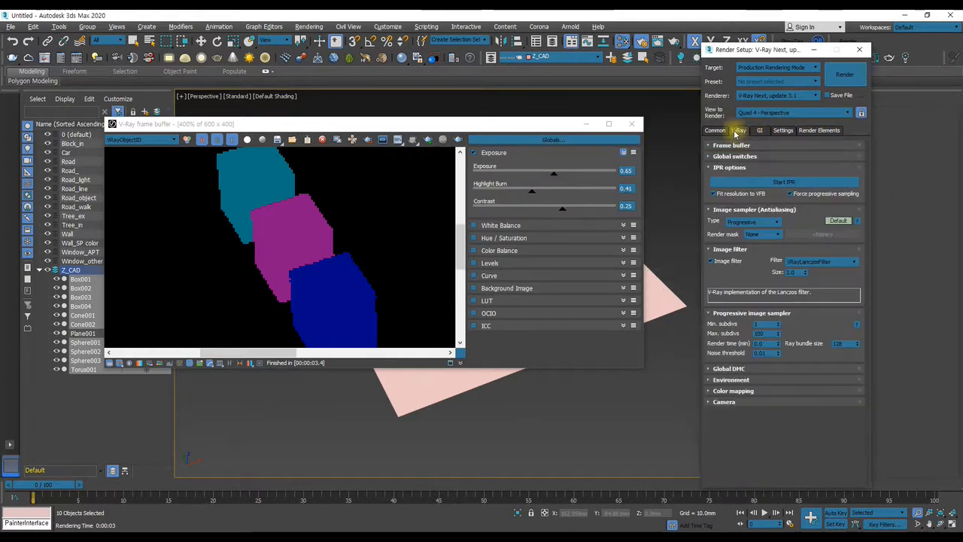
left_click(818, 132)
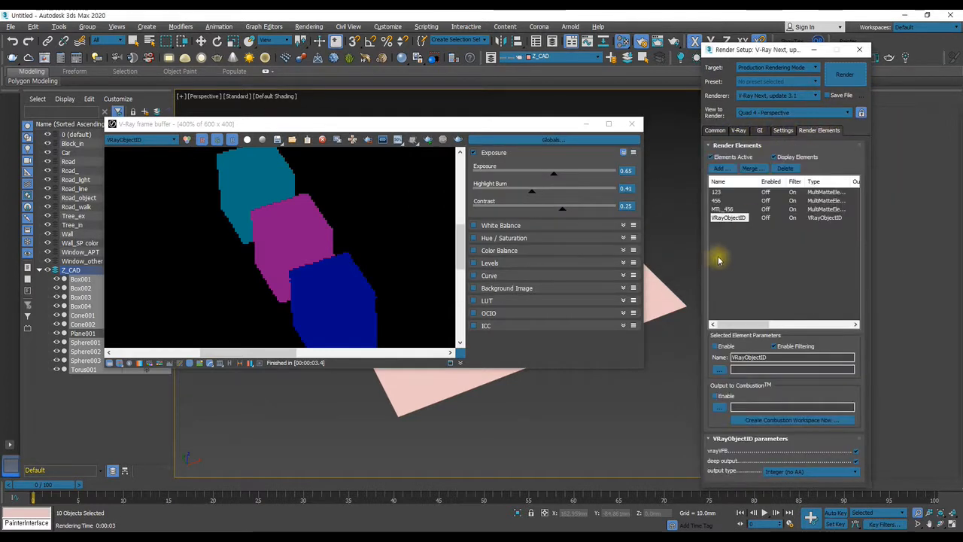
Review the render mask options of the image sampler, leave them unchanged, and return to the render elements list.
left_click(740, 131)
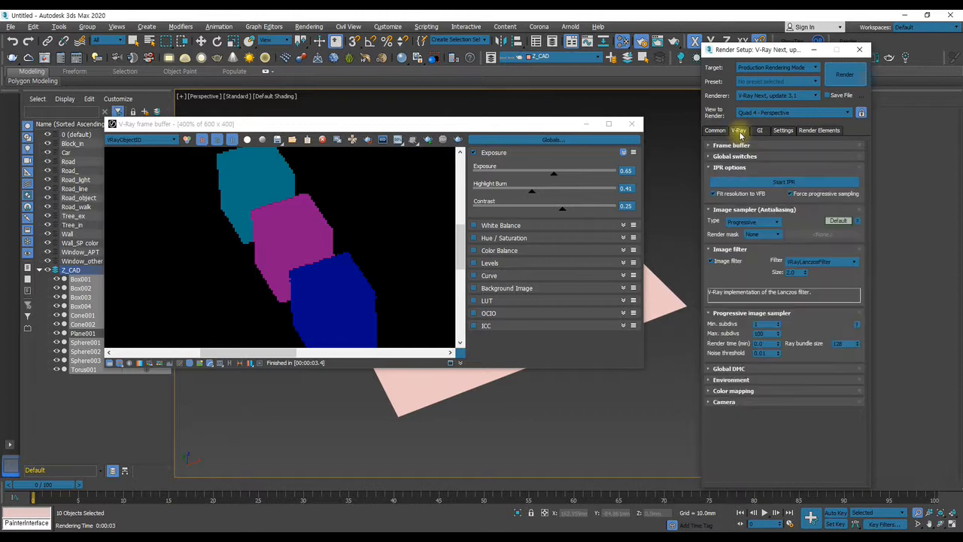
left_click(760, 234)
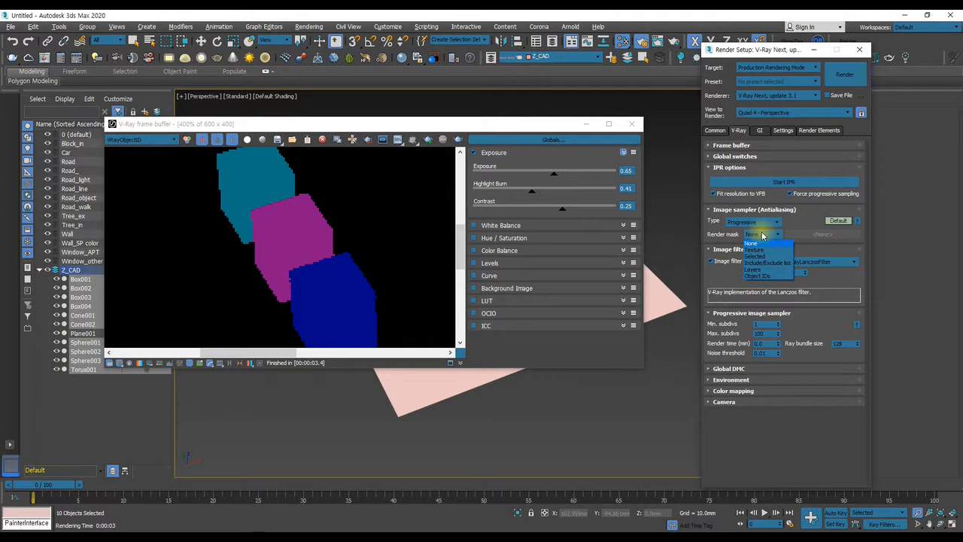
left_click(763, 235)
left_click(820, 130)
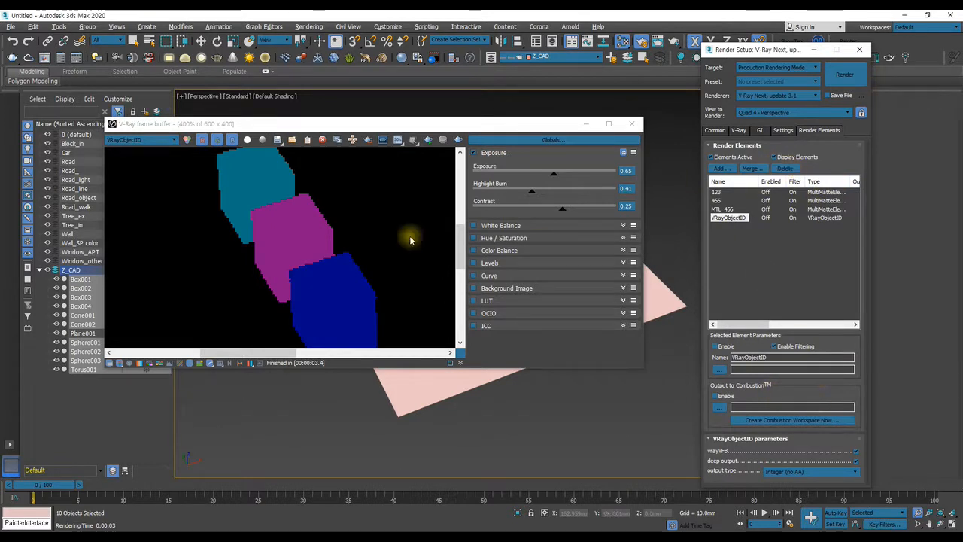
Examine the edges of the teal, purple and blue boxes in the VRayObjectID channel.
scroll(329, 228, "down", 3)
scroll(306, 221, "up", 2)
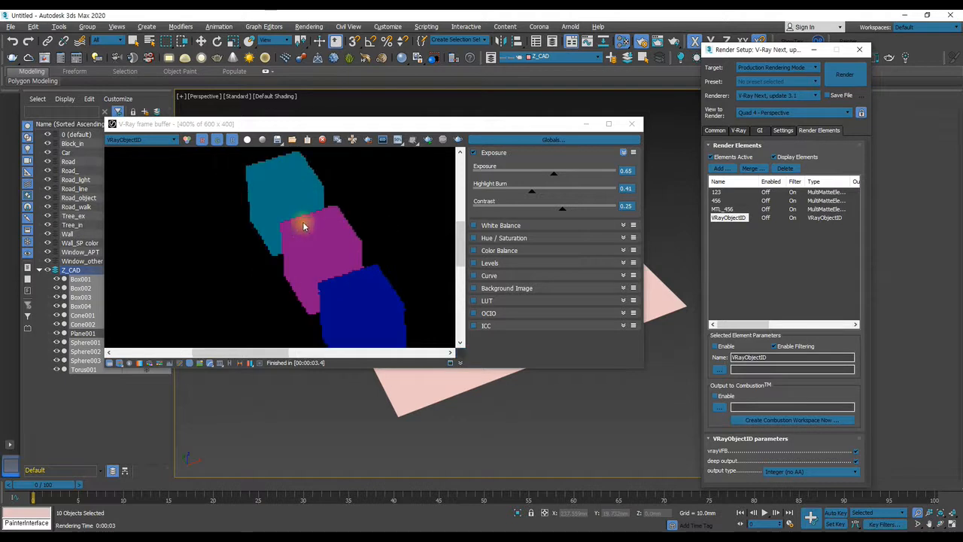
scroll(331, 226, "down", 2)
scroll(317, 231, "up", 1)
scroll(262, 243, "down", 2)
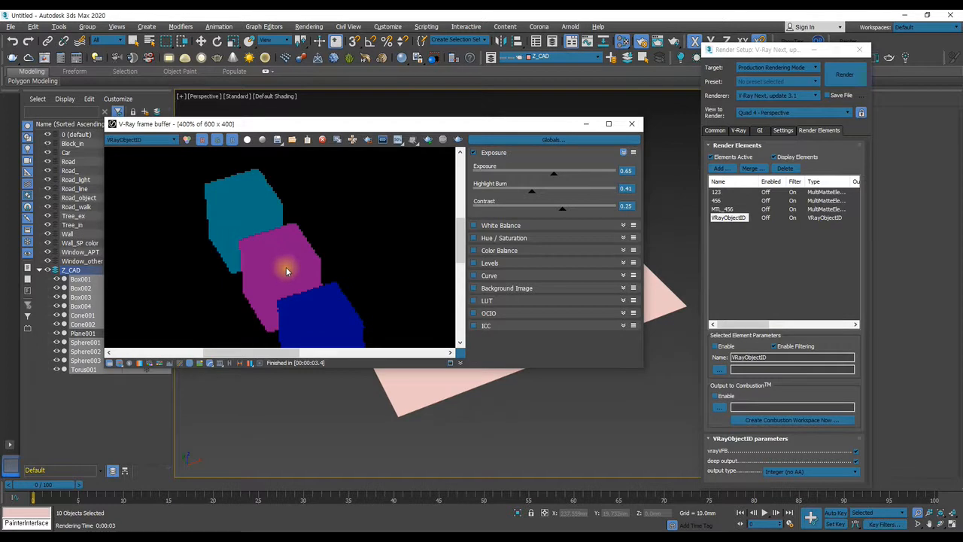
middle_click_drag(284, 265, 284, 232)
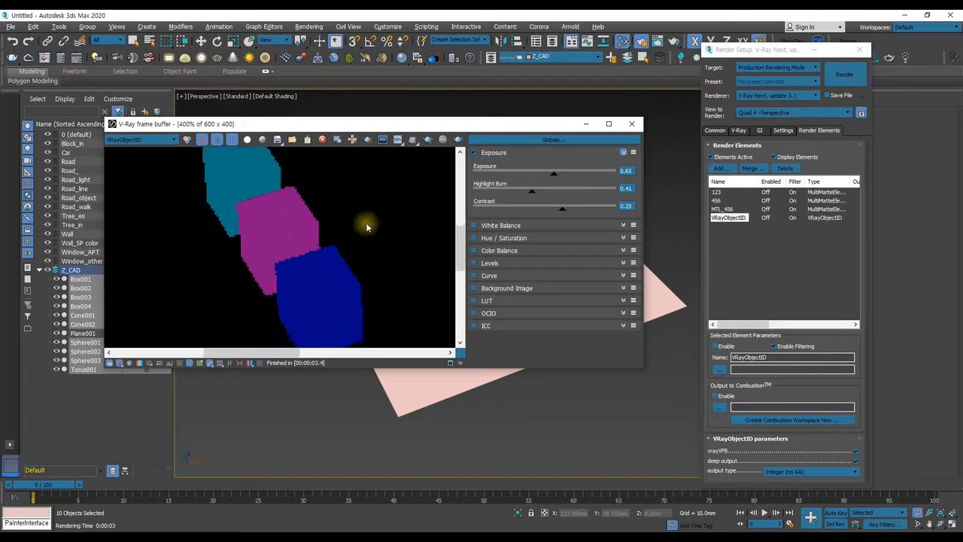
Render the VRayObjectID channel again and inspect the borders between the coloured boxes at up to 800% zoom.
left_click(456, 141)
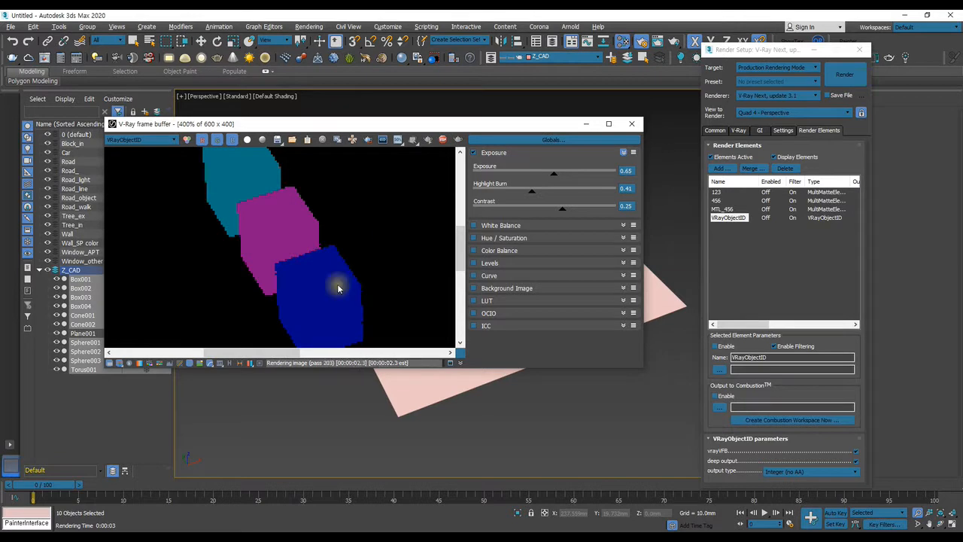
scroll(252, 199, "up", 2)
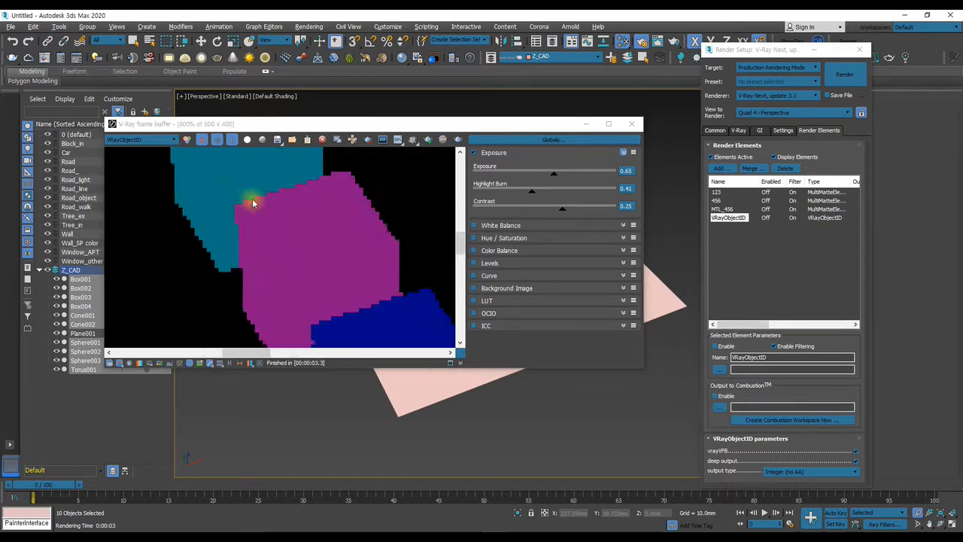
middle_click_drag(255, 210, 280, 267)
mouse_move(230, 192)
middle_mouse_down()
mouse_move(262, 243)
mouse_move(268, 188)
middle_mouse_up()
middle_click_drag(339, 277, 251, 148)
mouse_move(303, 292)
middle_mouse_down()
mouse_move(224, 195)
mouse_move(316, 228)
mouse_move(349, 288)
mouse_move(322, 248)
middle_mouse_up()
middle_click_drag(262, 241, 272, 272)
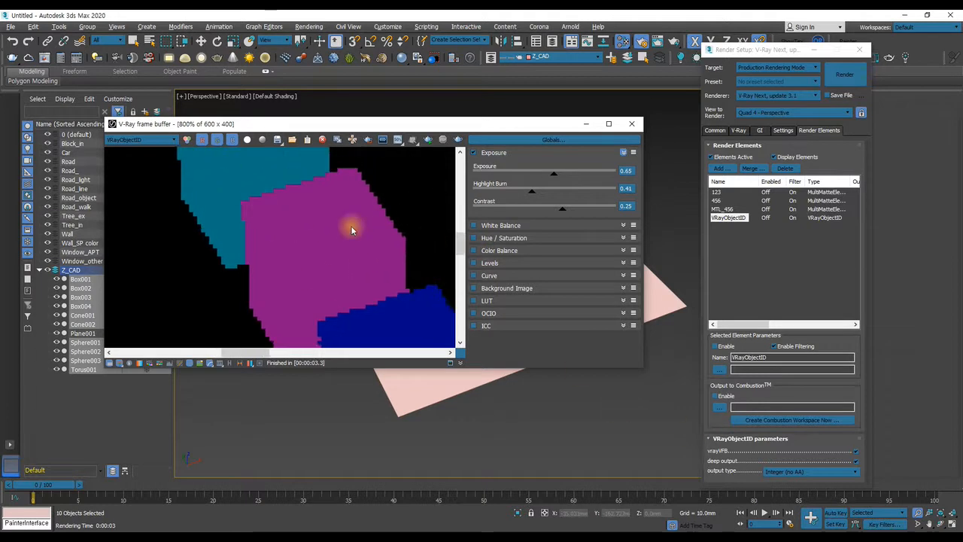
scroll(362, 227, "down", 1)
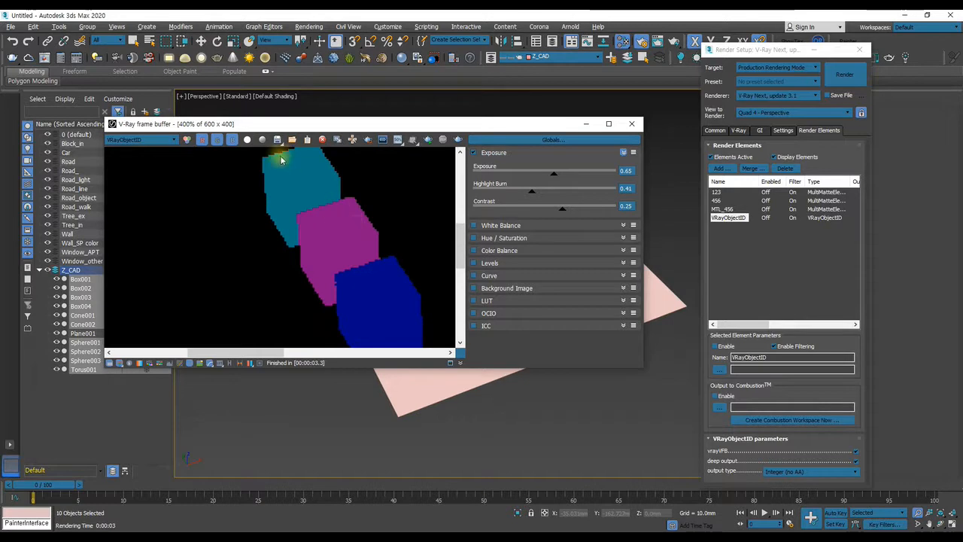
middle_click_drag(280, 159, 301, 189)
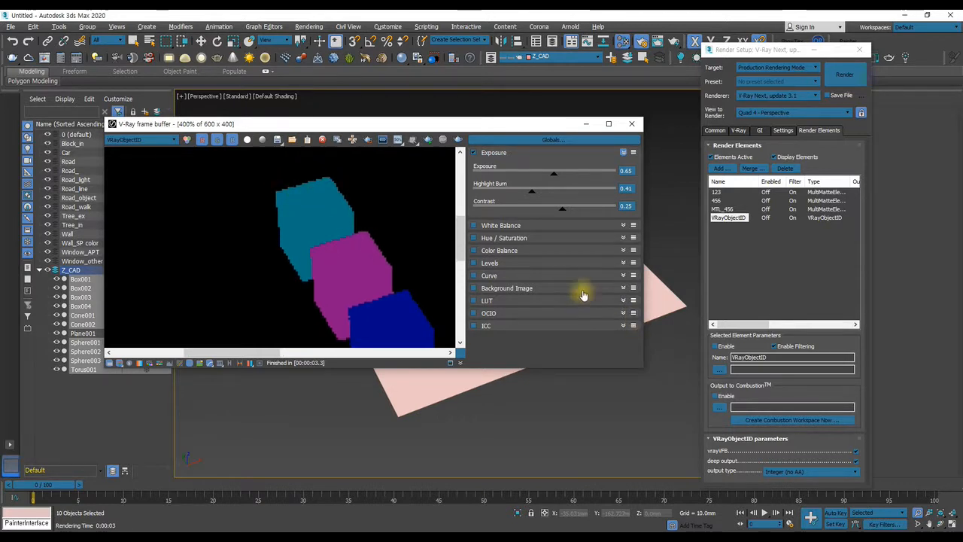
Delete the VRayObjectID render element and add a VRayObjectSelect element in its place.
left_click(782, 170)
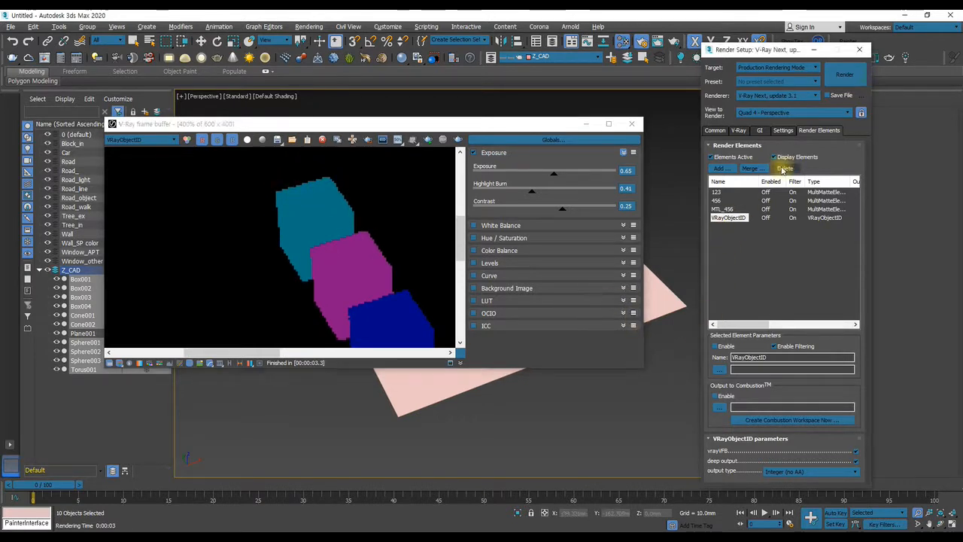
left_click(720, 169)
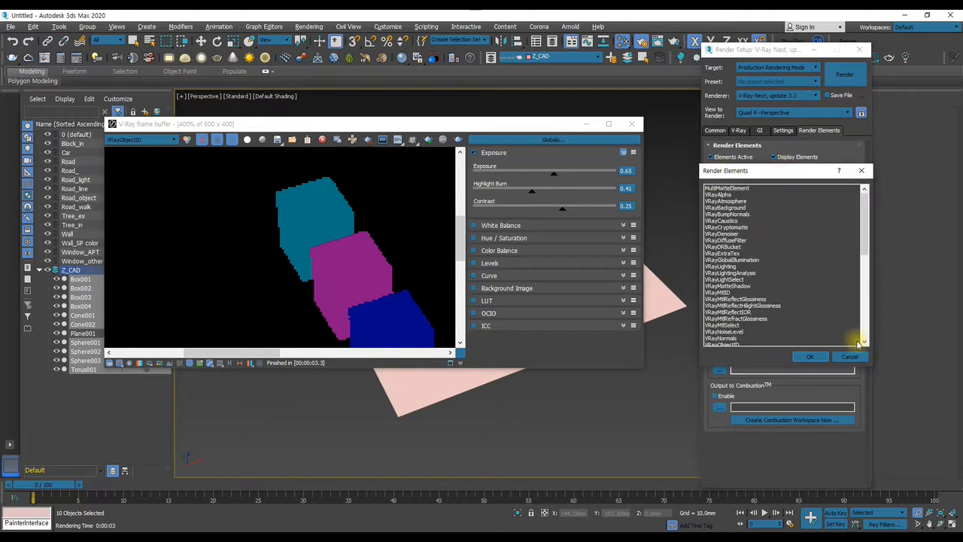
scroll(783, 329, "down", 1)
scroll(783, 328, "down", 1)
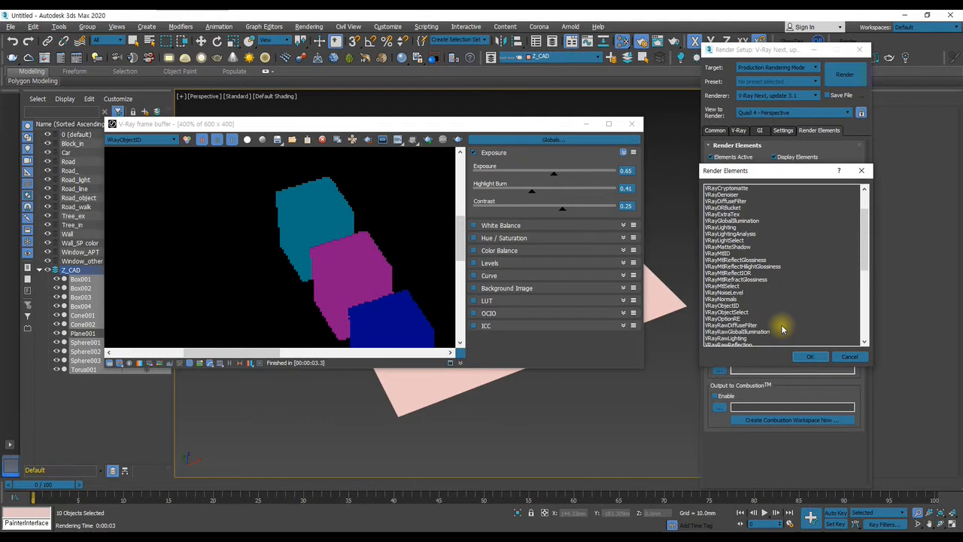
left_click(726, 311)
left_click(810, 356)
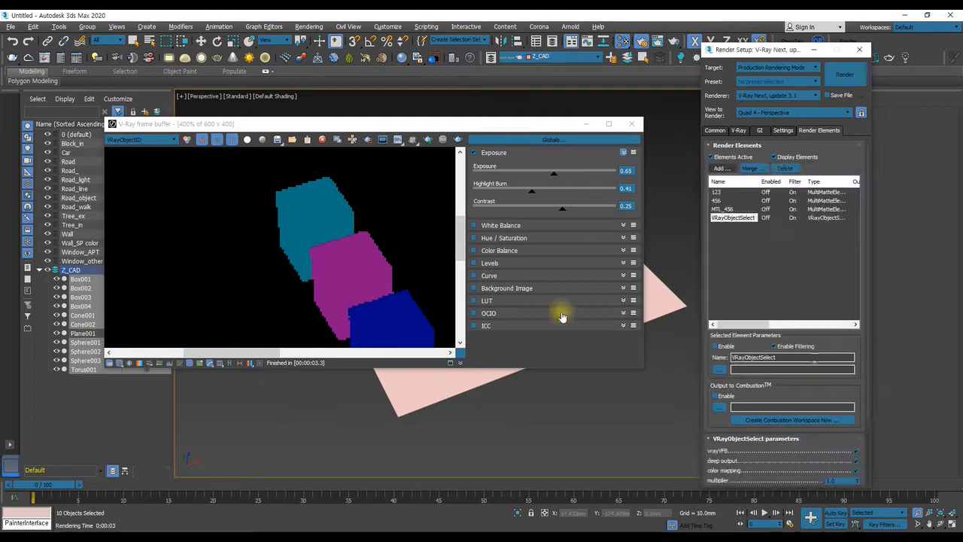
Look over the VRayObjectSelect parameters, render the element, and view the whole image at 100%.
scroll(736, 455, "down", 3)
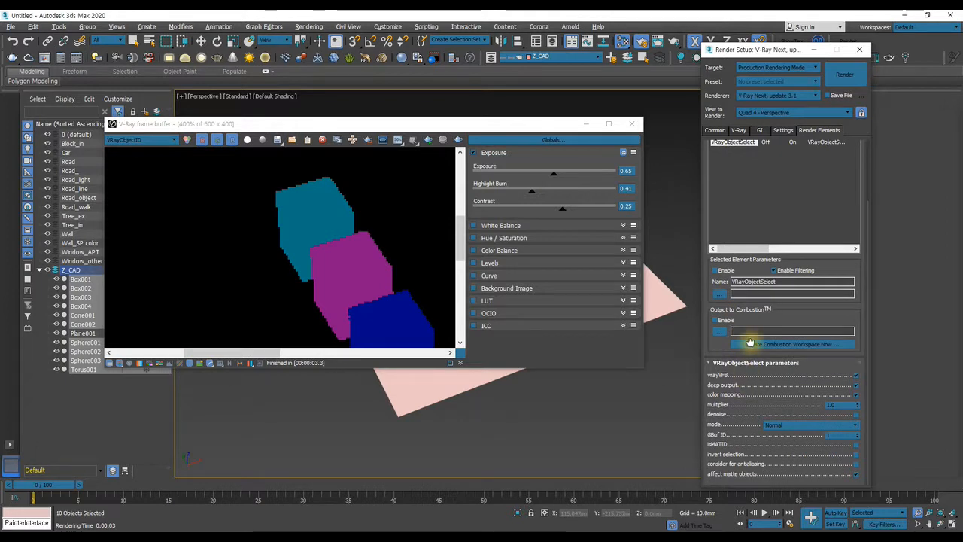
left_click(428, 139)
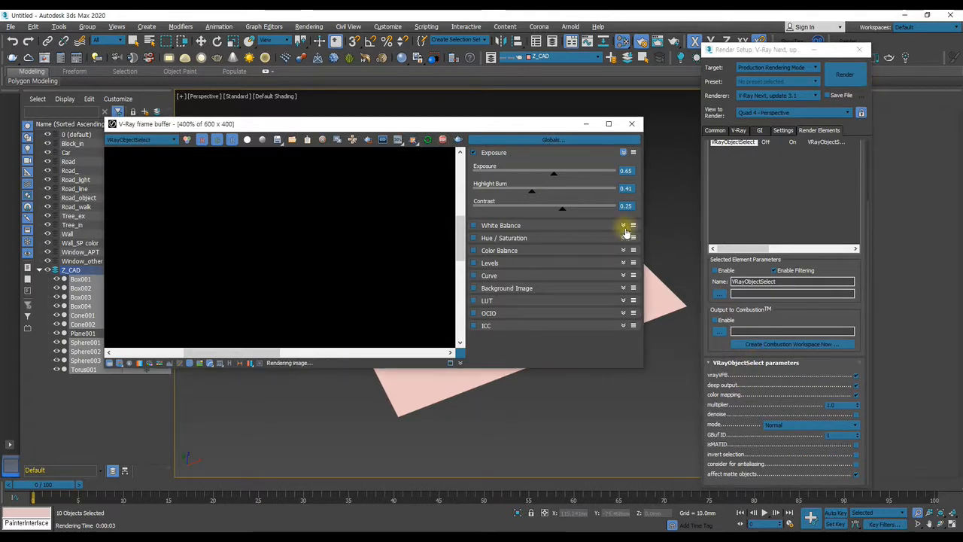
double_click(317, 243)
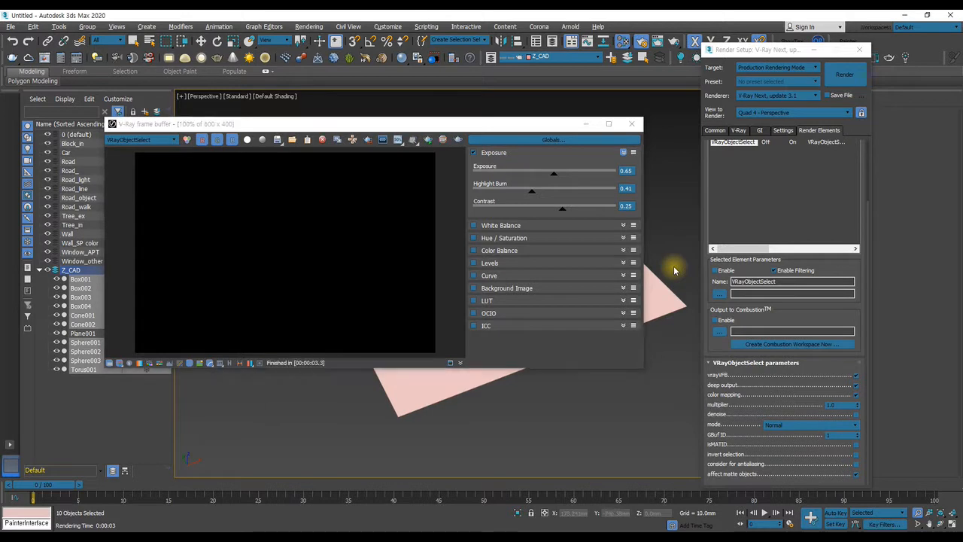
Select the rear cone (Cone002) and the middle sphere (Sphere002), and render the VRayObjectSelect element again.
left_click_drag(320, 124, 572, 353)
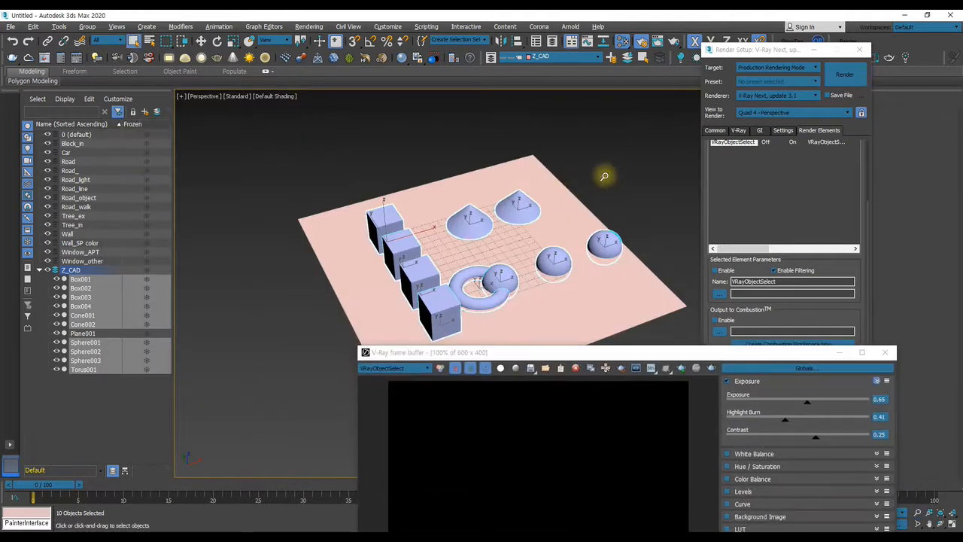
left_click(612, 215)
left_click(511, 209)
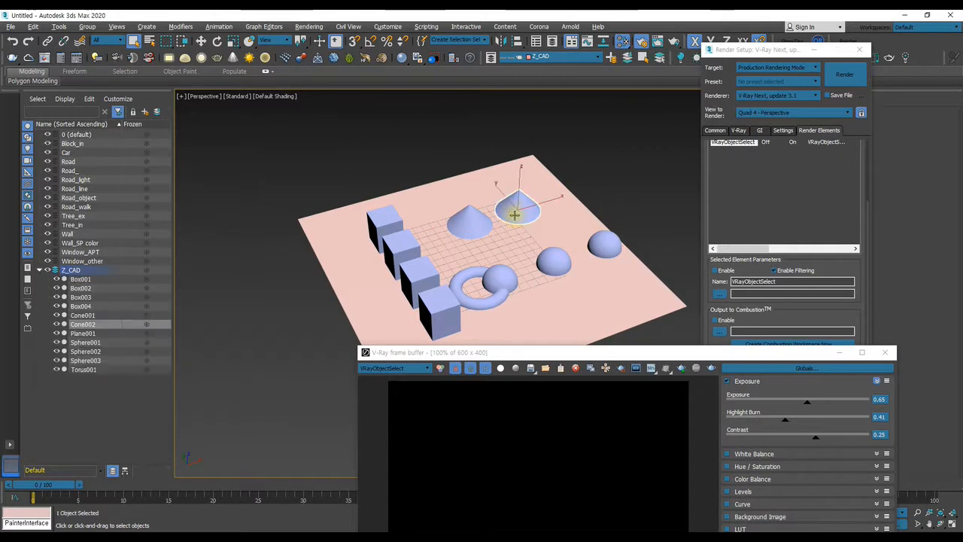
left_click(552, 262, "ctrl")
left_click_drag(695, 356, 487, 135)
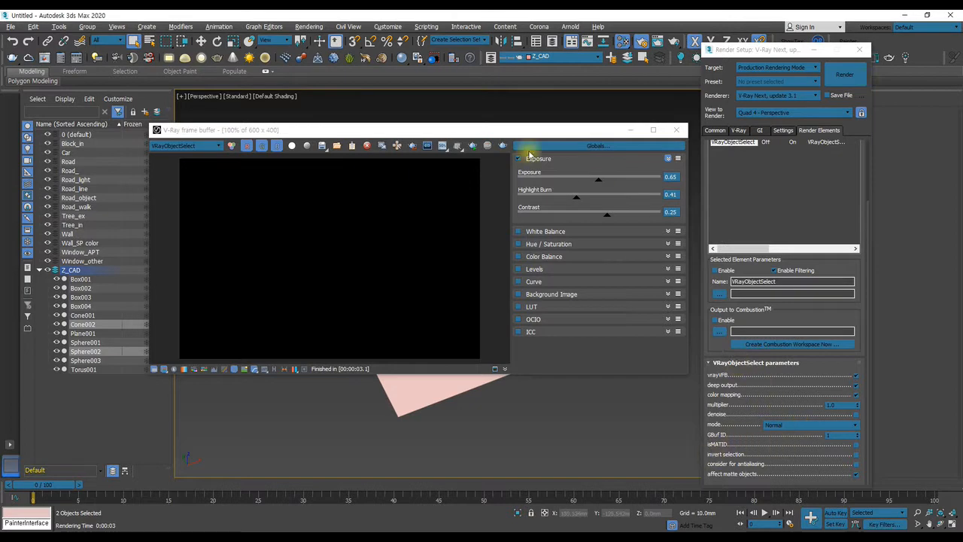
Give the rear cone (Cone002) a G-Buffer object ID that matches the VRayObjectSelect element's GBuf ID of 1.
left_click_drag(512, 133, 487, 321)
left_click(523, 209)
right_click(522, 207)
left_click(550, 280)
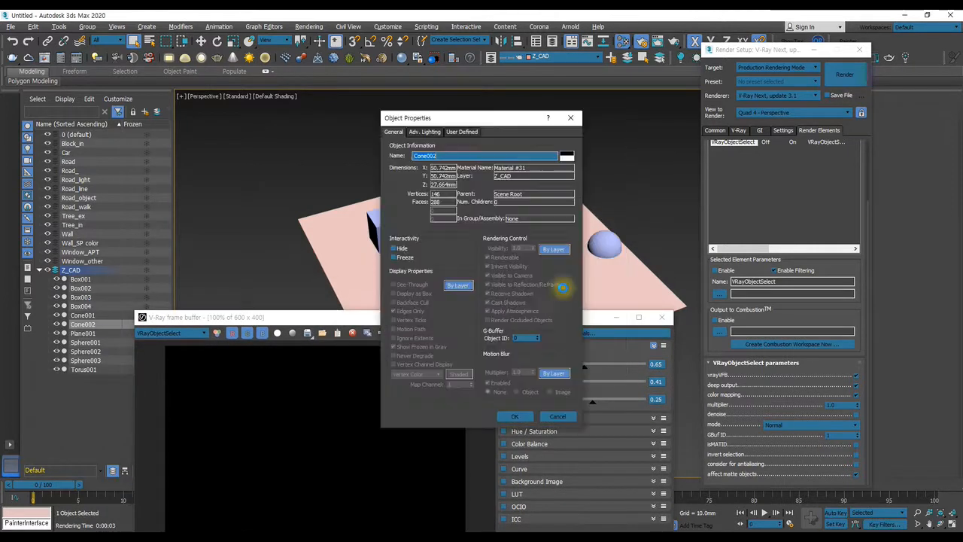
left_click(515, 417)
Render the VRayObjectSelect element and inspect the cone in the frame buffer at 200% and 100%.
left_click(489, 320)
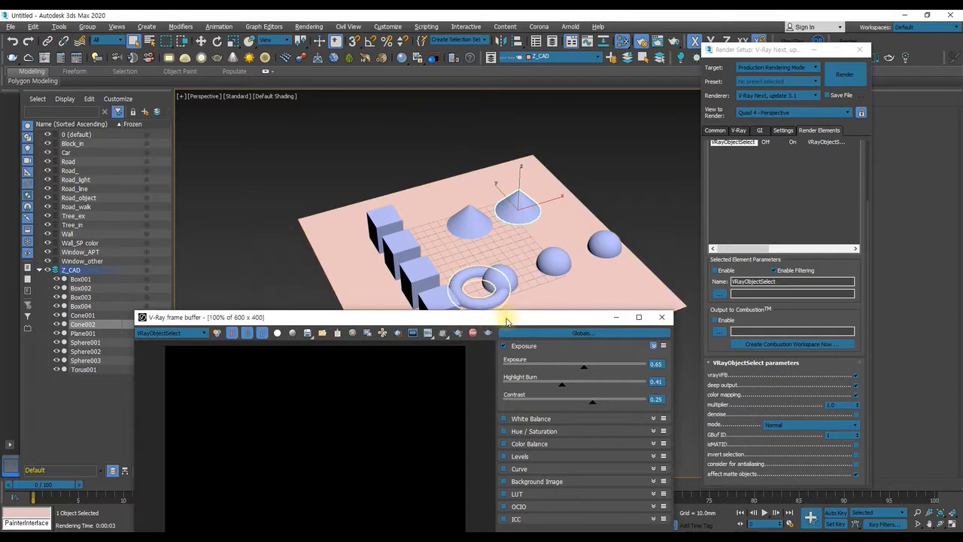
left_click_drag(506, 321, 477, 162)
scroll(313, 250, "up", 1)
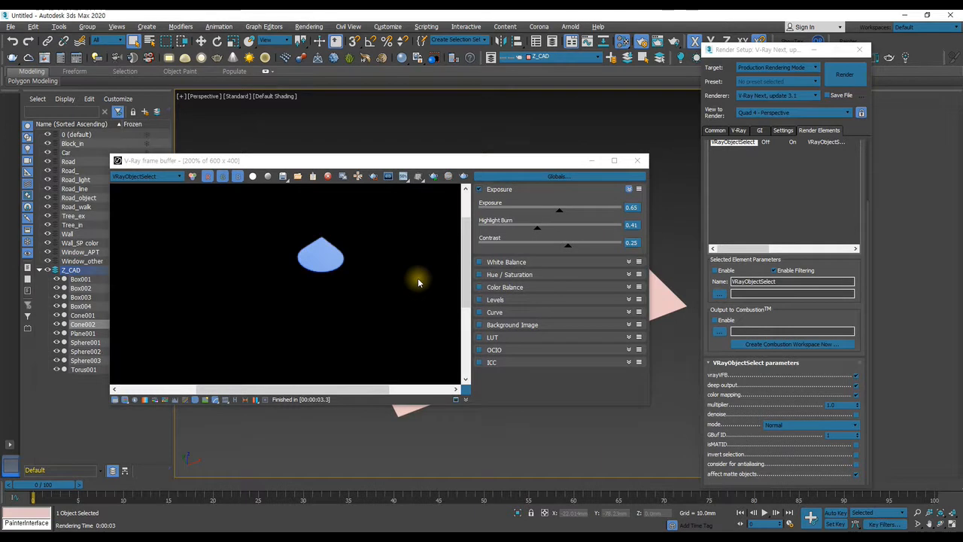
scroll(331, 248, "down", 1)
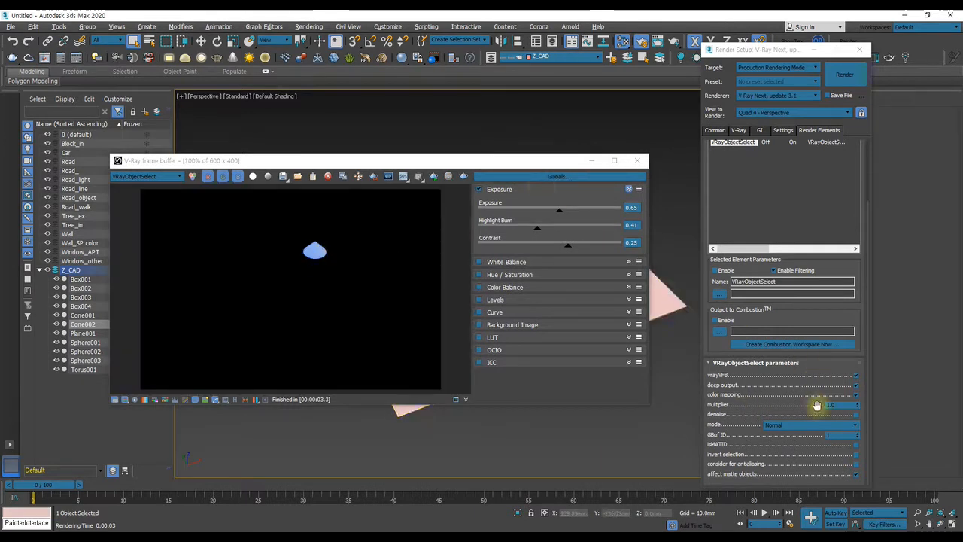
Set the VRayObjectSelect element's mode to Raw, render again, and inspect the cone.
left_click(820, 429)
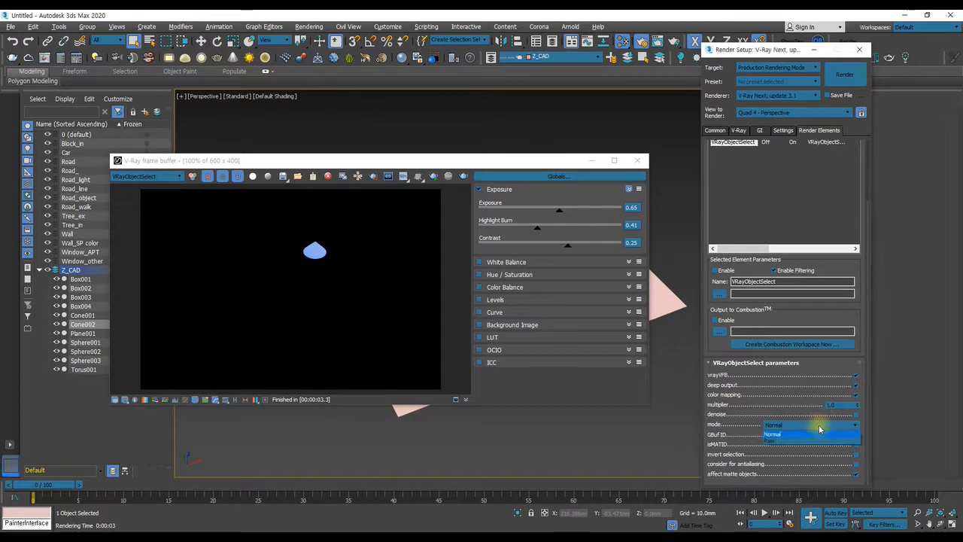
left_click(778, 442)
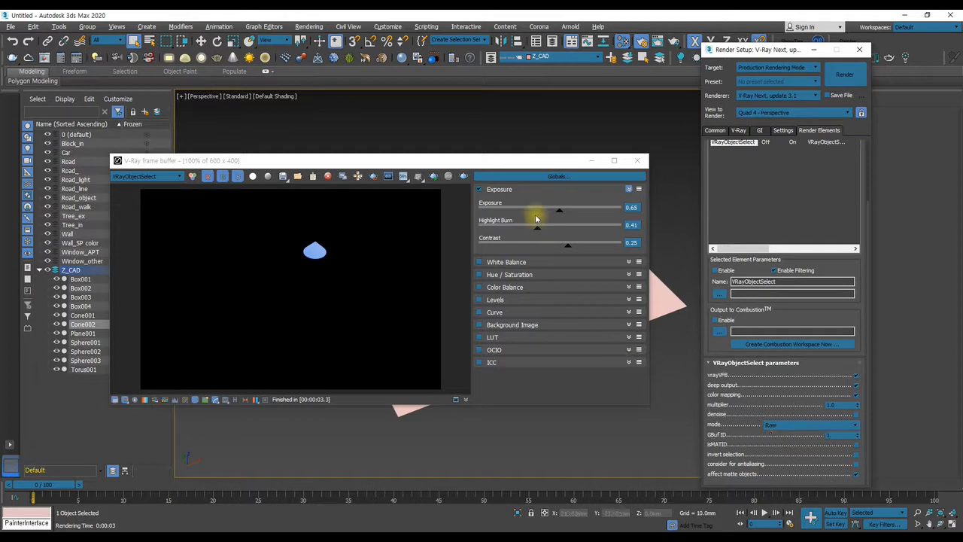
left_click(464, 176)
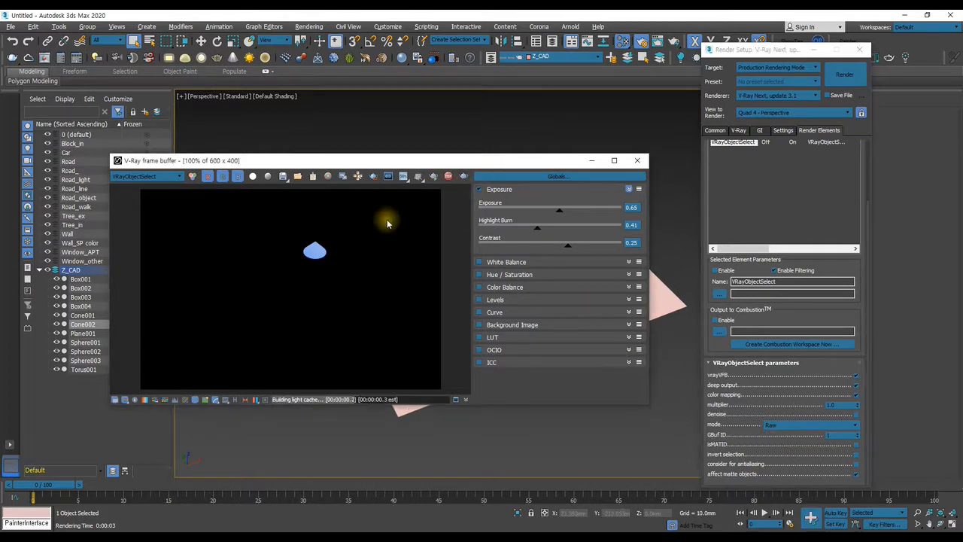
scroll(308, 252, "up", 1)
scroll(308, 251, "down", 1)
Set the reflection colour of Material #31 to pure white (255) in the Slate Material Editor.
left_click_drag(504, 162, 522, 300)
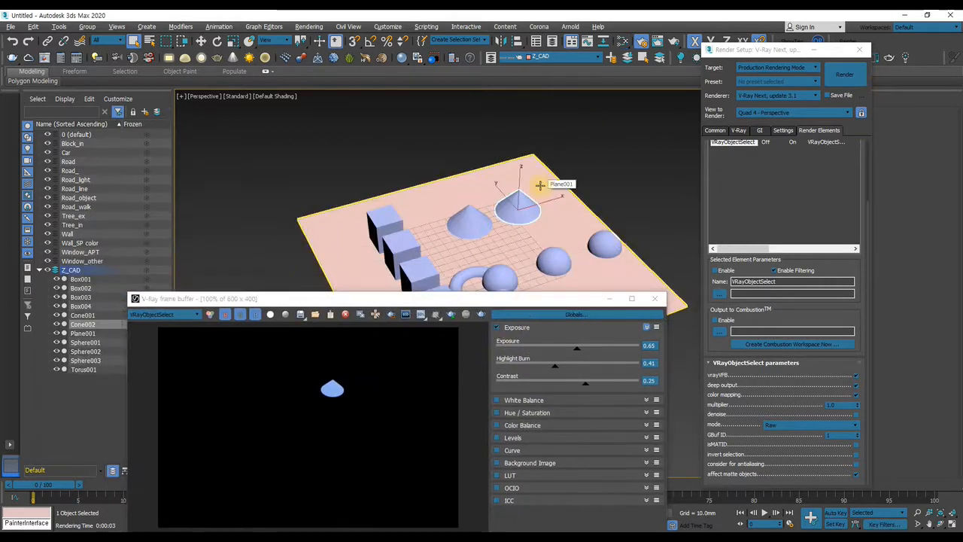
left_click(542, 185)
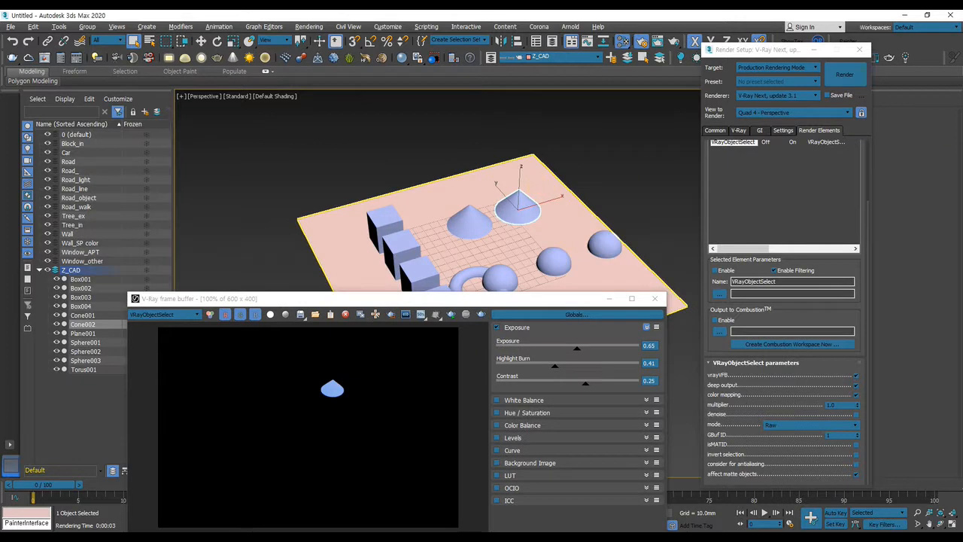
left_click_drag(541, 62, 499, 53)
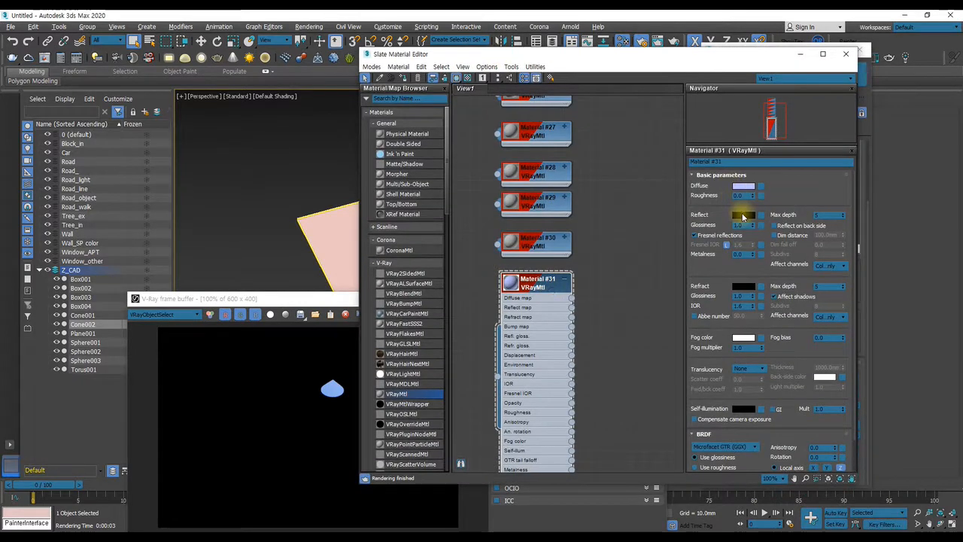
left_click(743, 215)
left_click_drag(298, 75, 296, 153)
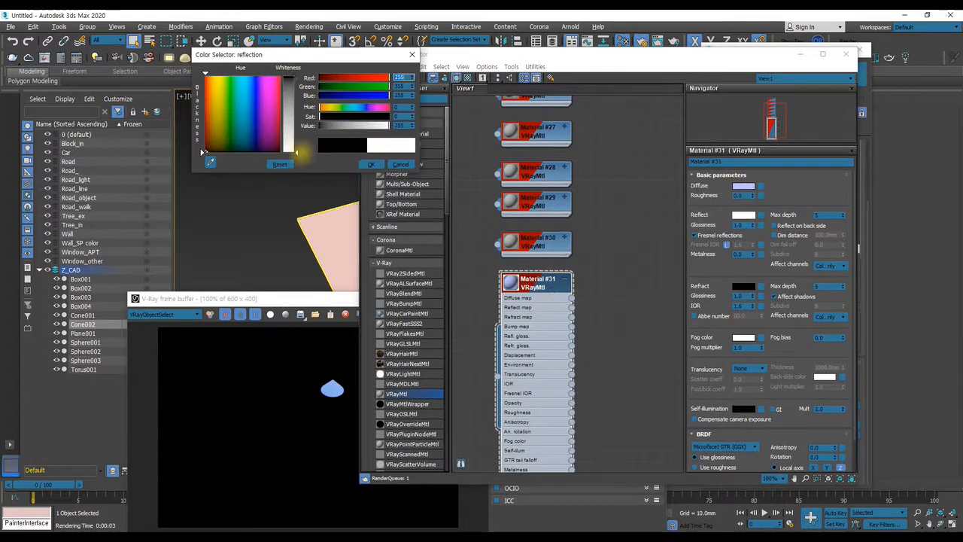
left_click(370, 164)
left_click_drag(462, 57, 962, 50)
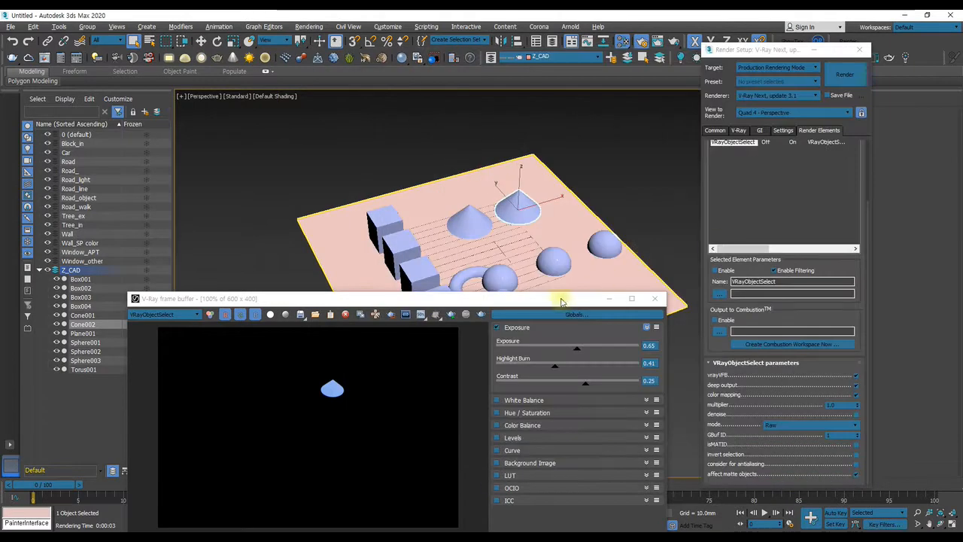
Set the VRayObjectSelect element's mode to Normal and render a close-up of the rear cone.
left_click_drag(562, 301, 536, 147)
left_click(789, 425)
left_click(787, 437)
scroll(570, 411, "up", 5)
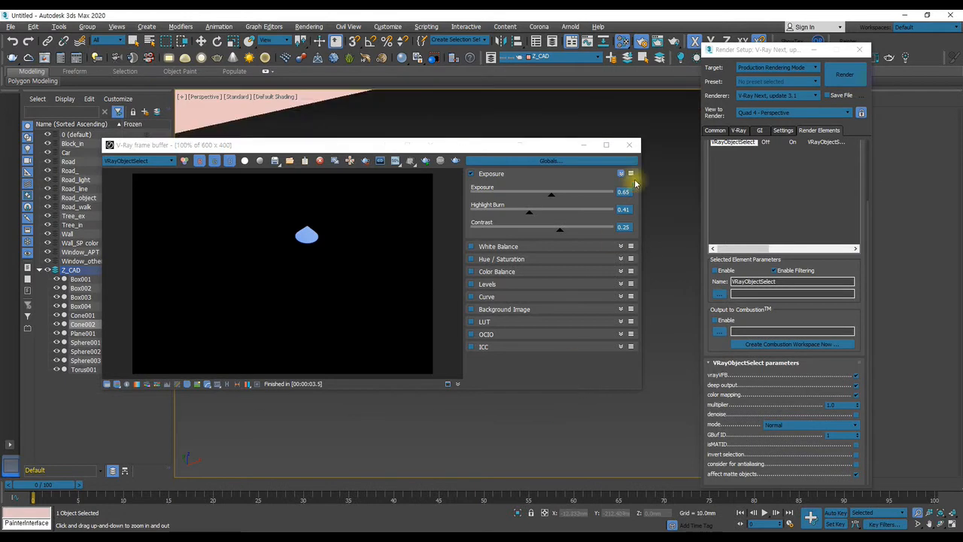
scroll(656, 207, "up", 3)
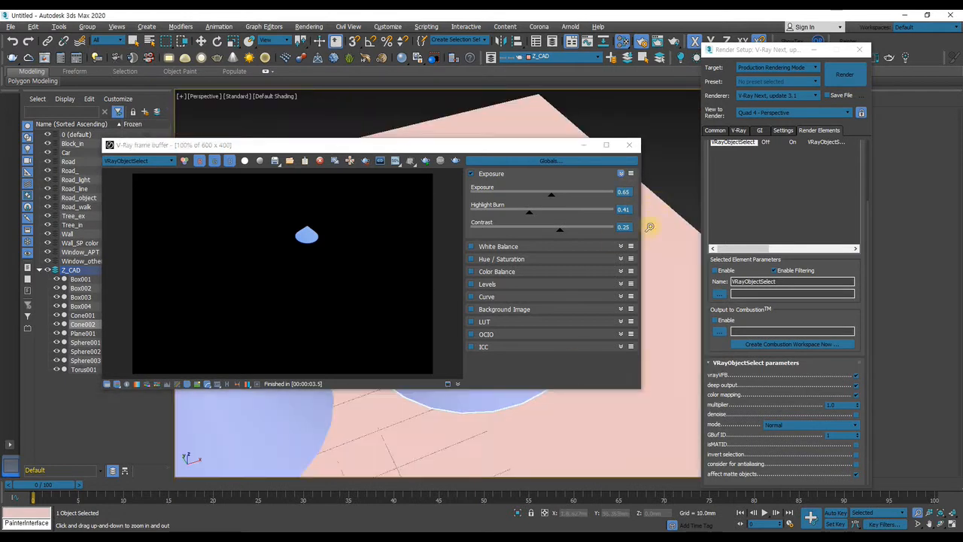
left_click(426, 160)
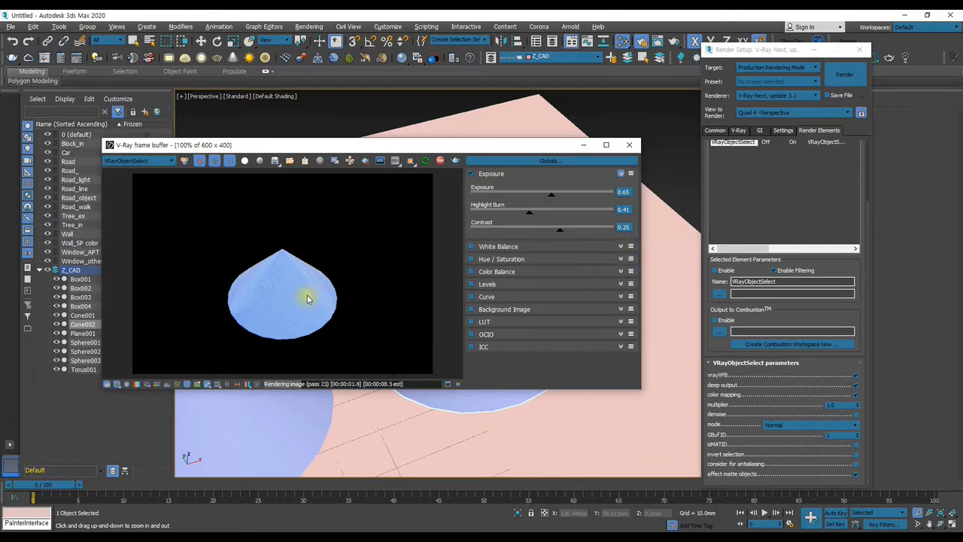
left_click_drag(531, 405, 510, 415)
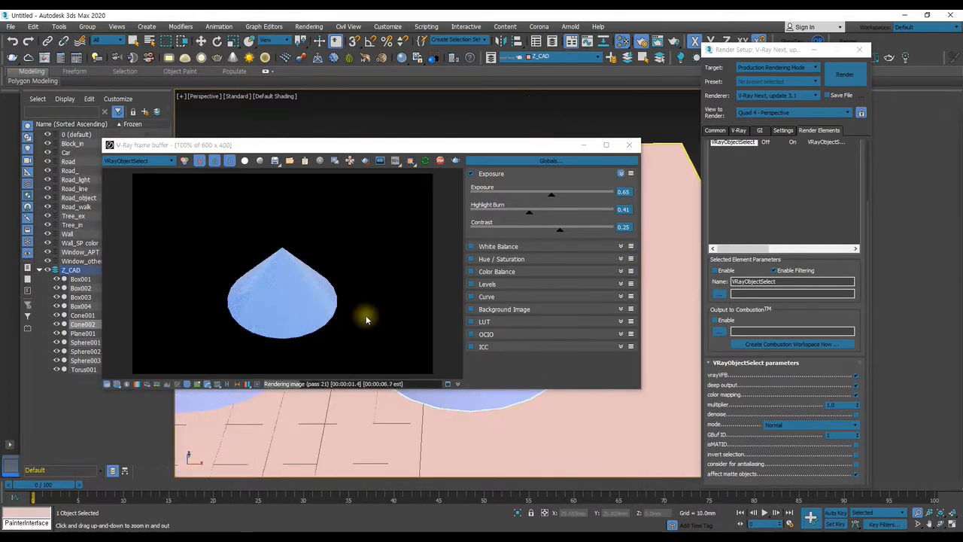
Switch the VRayObjectSelect element back to Raw mode and render the cone close-up again.
left_click(792, 426)
left_click(772, 441)
left_click(456, 161)
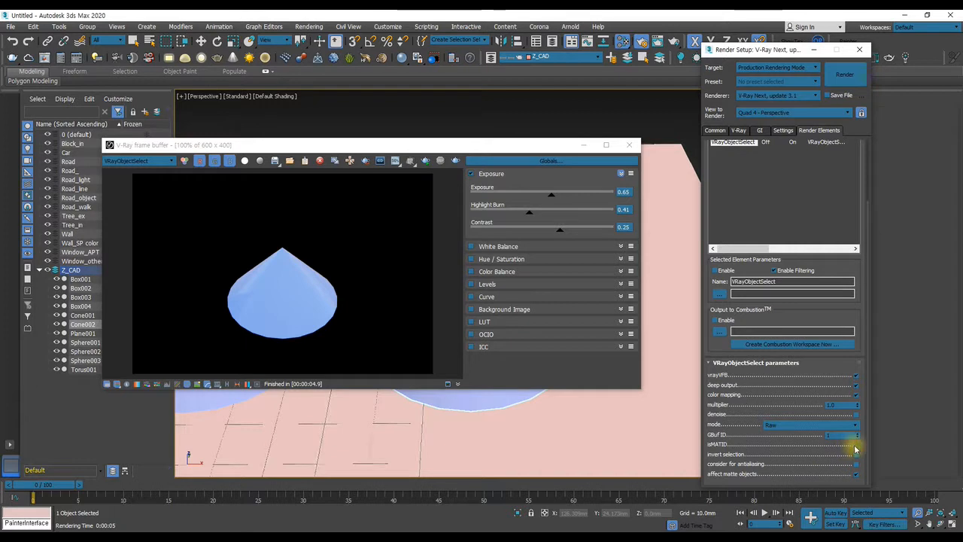
Enable isMATID for the VRayObjectSelect element and start an interactive render showing all the objects.
left_click(425, 161)
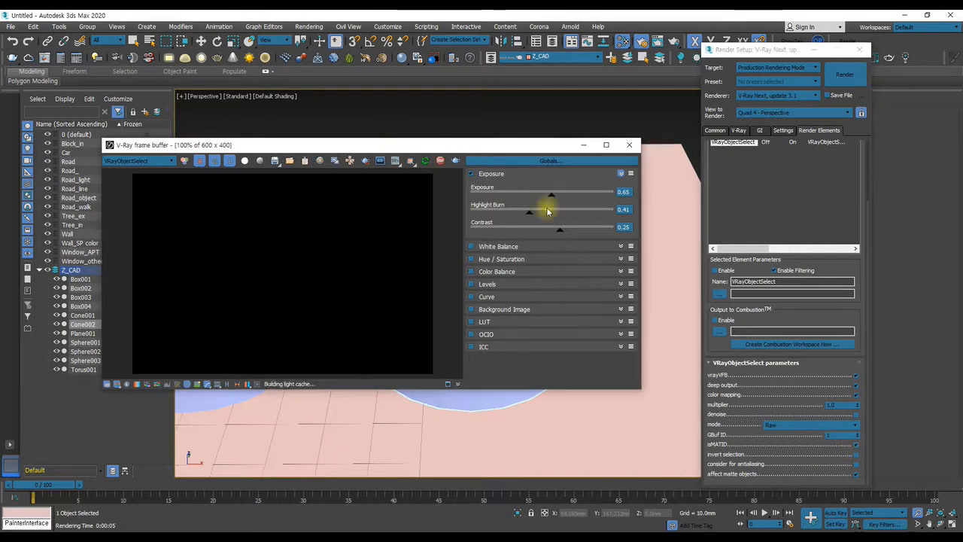
scroll(351, 246, "down", 1)
middle_click_drag(577, 408, 551, 362, "alt")
scroll(552, 403, "down", 3)
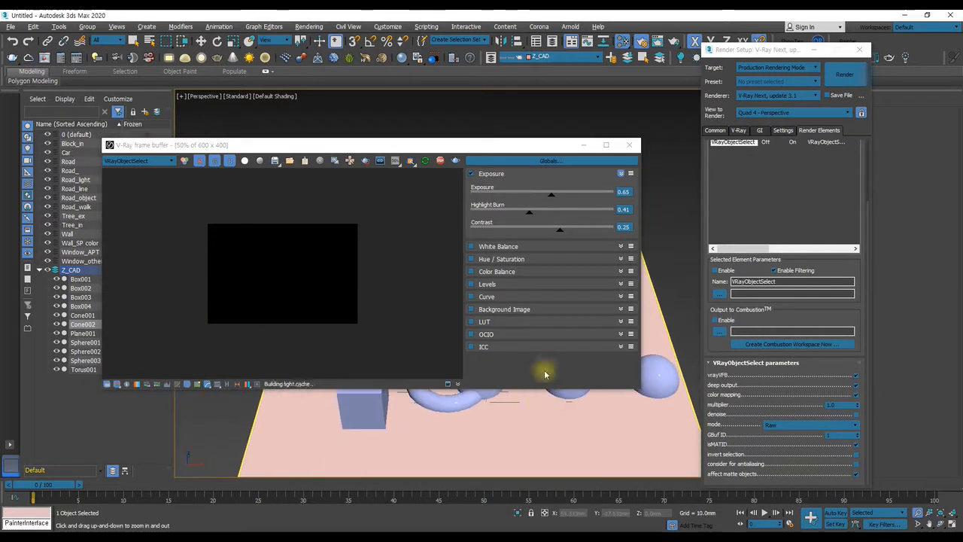
middle_click_drag(537, 402, 531, 383, "alt")
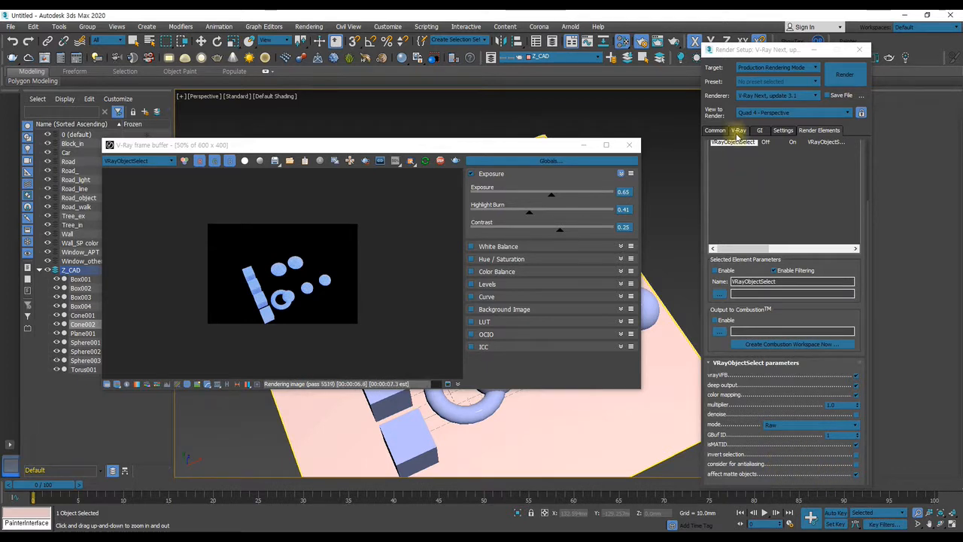
Examine the render mask types offered by the V-Ray image sampler and return to the render elements.
left_click(739, 130)
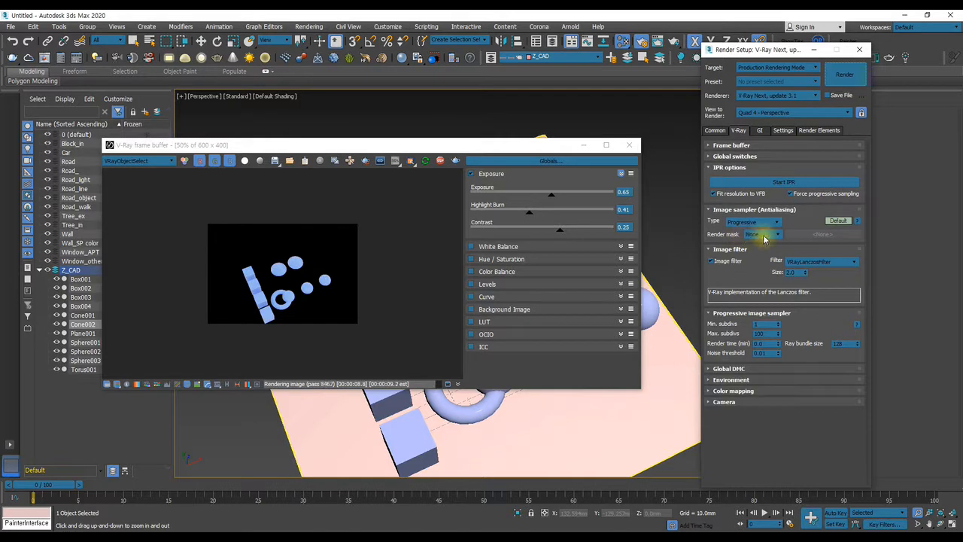
left_click(768, 235)
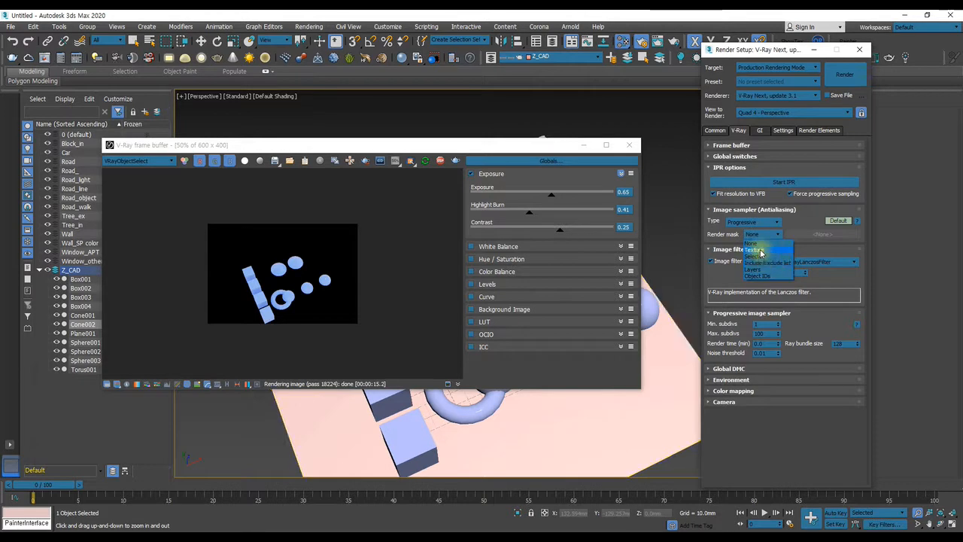
left_click(719, 227)
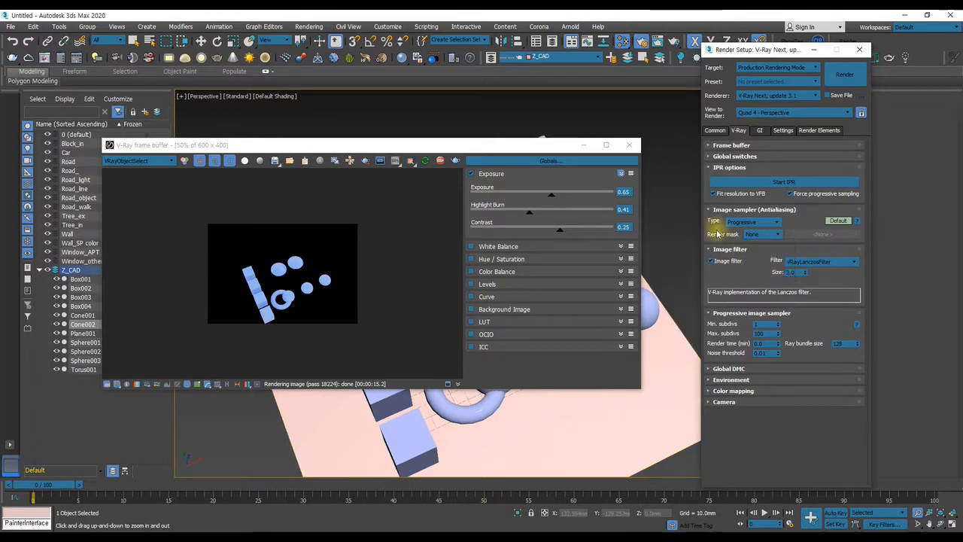
left_click(819, 130)
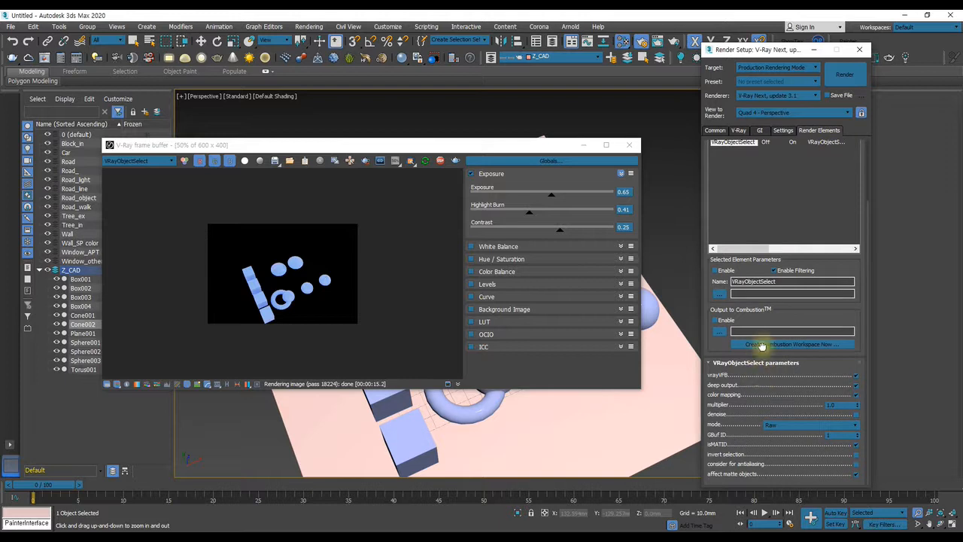
Give the two free-standing spheres (Sphere002 and Sphere003) a G-Buffer object ID of 2.
left_click_drag(445, 147, 962, 142)
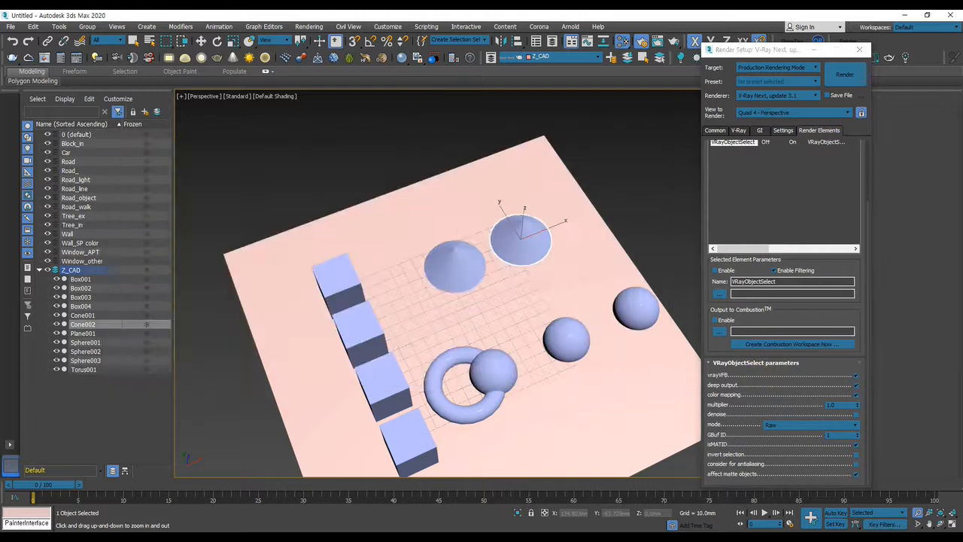
middle_click_drag(573, 272, 566, 230, "alt")
key("q")
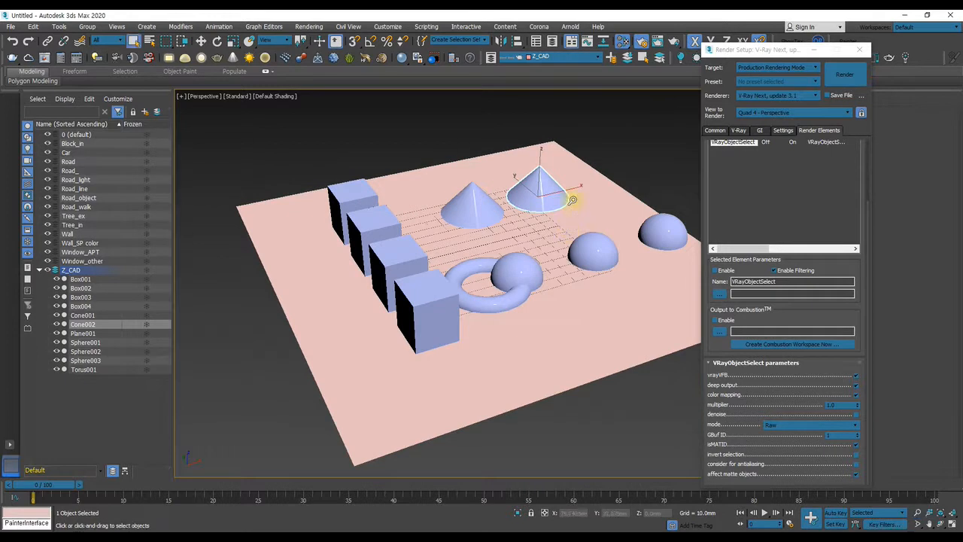
middle_click_drag(553, 204, 528, 222)
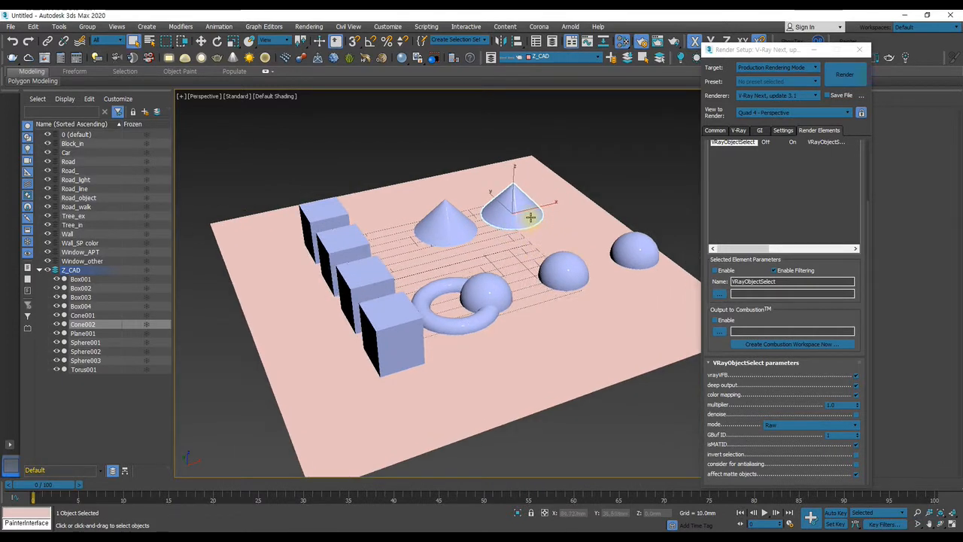
left_click(555, 267)
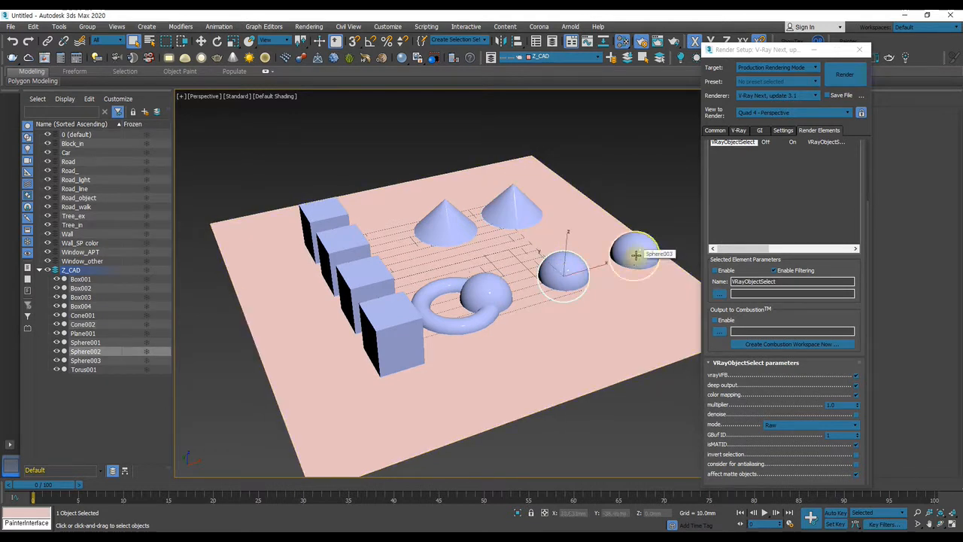
left_click(635, 255, "ctrl")
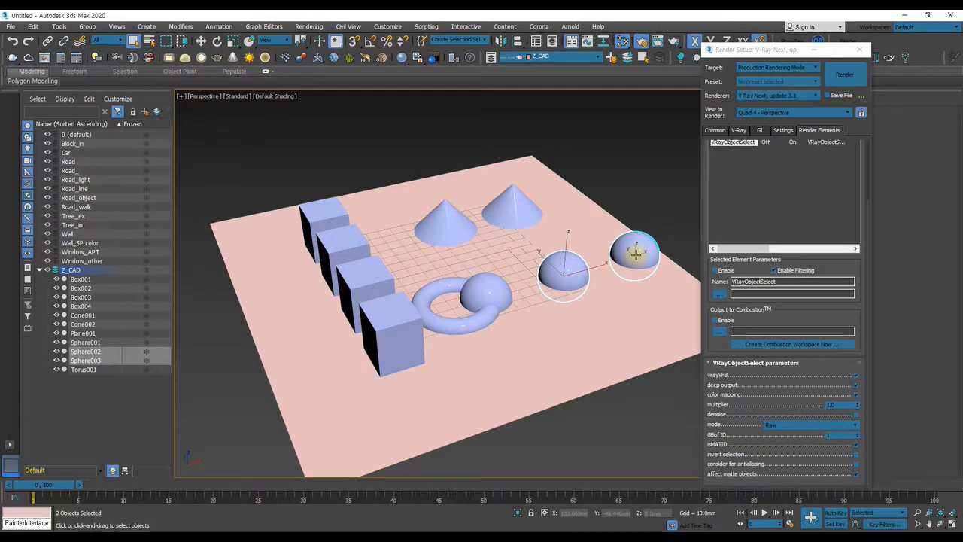
right_click(635, 256)
left_click(665, 328)
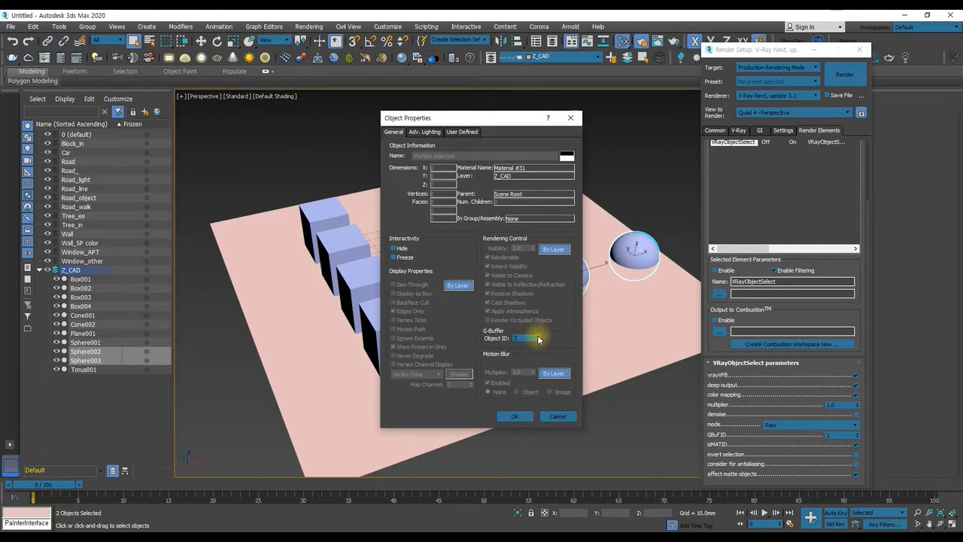
left_click(515, 418)
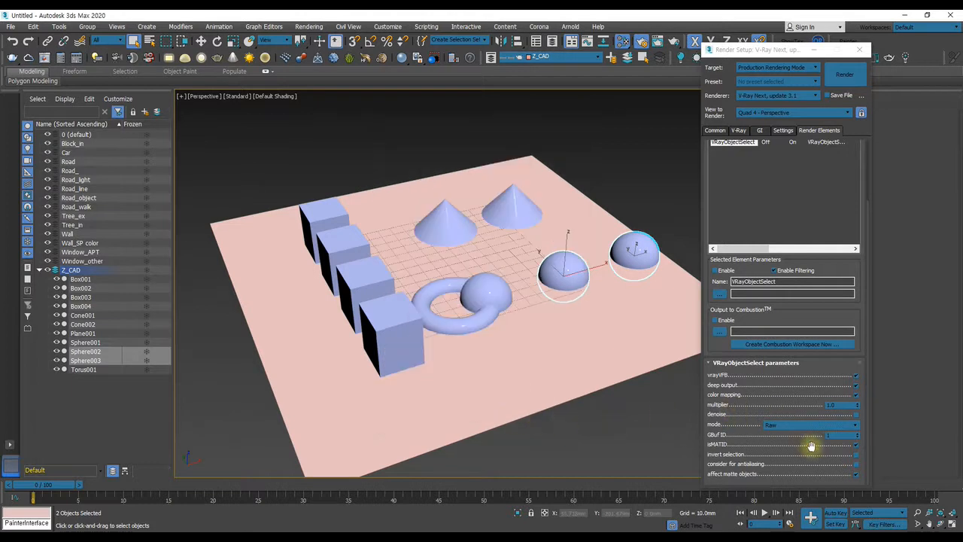
Set the VRayObjectSelect element's GBuf ID to 2 with isMATID disabled, and restart the render.
left_click(858, 434)
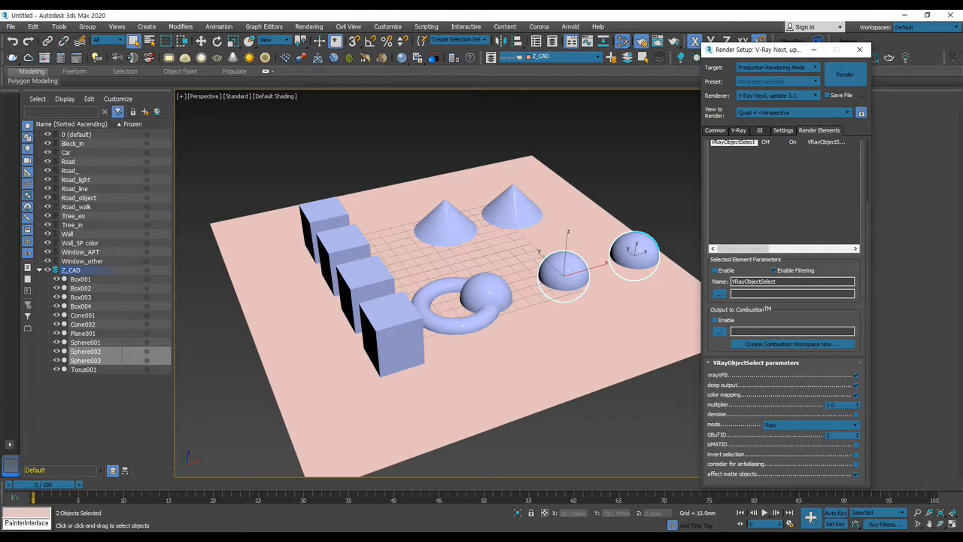
left_click_drag(962, 143, 480, 92)
left_click(485, 107)
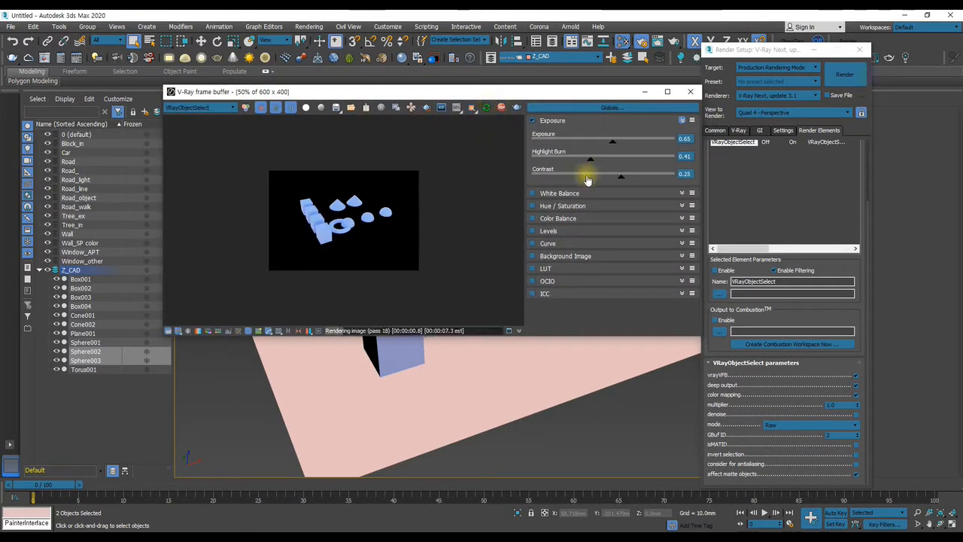
Compare the Alpha, VRayObjectSelect_alpha and other channels in the frame buffer and return to VRayObjectSelect.
left_click(200, 108)
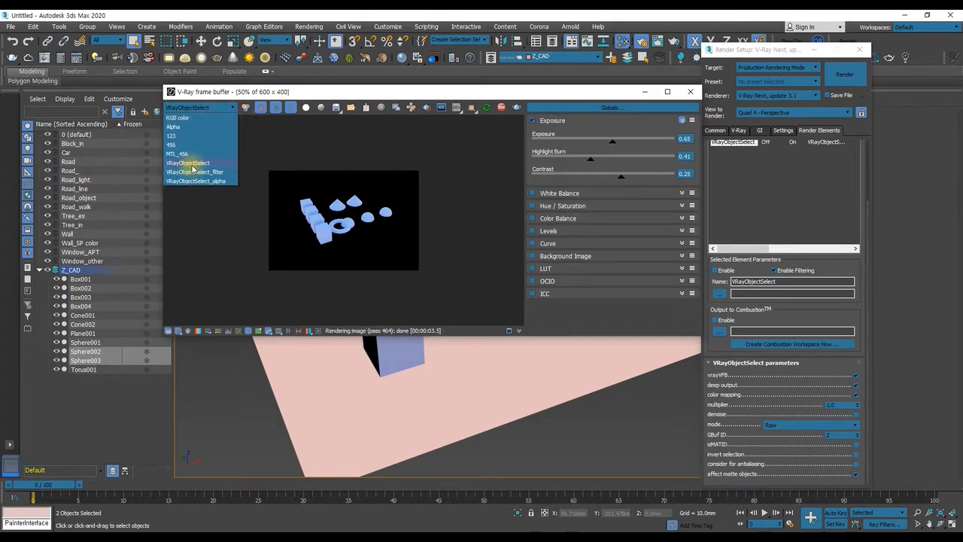
left_click(181, 118)
scroll(192, 109, "down", 3)
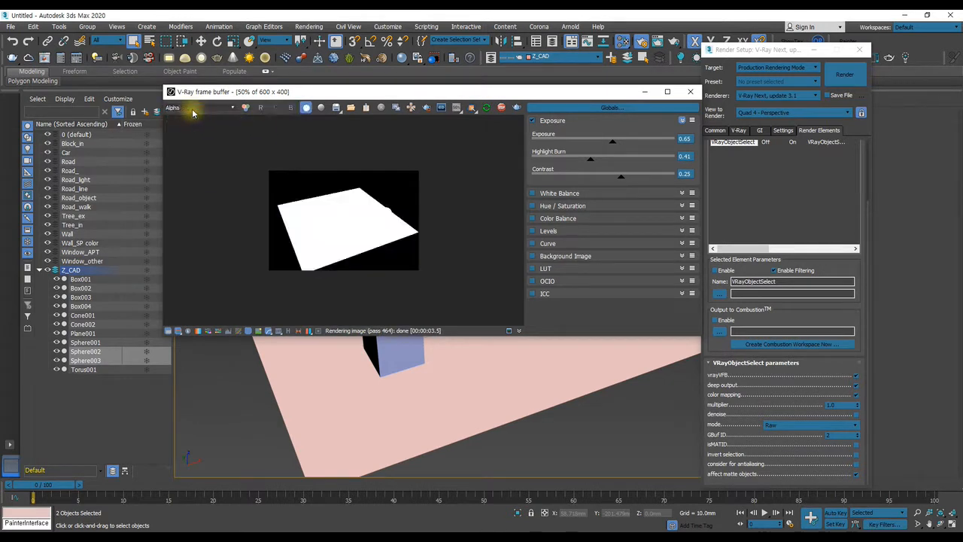
scroll(192, 111, "down", 1)
scroll(193, 111, "down", 1)
left_click(200, 109)
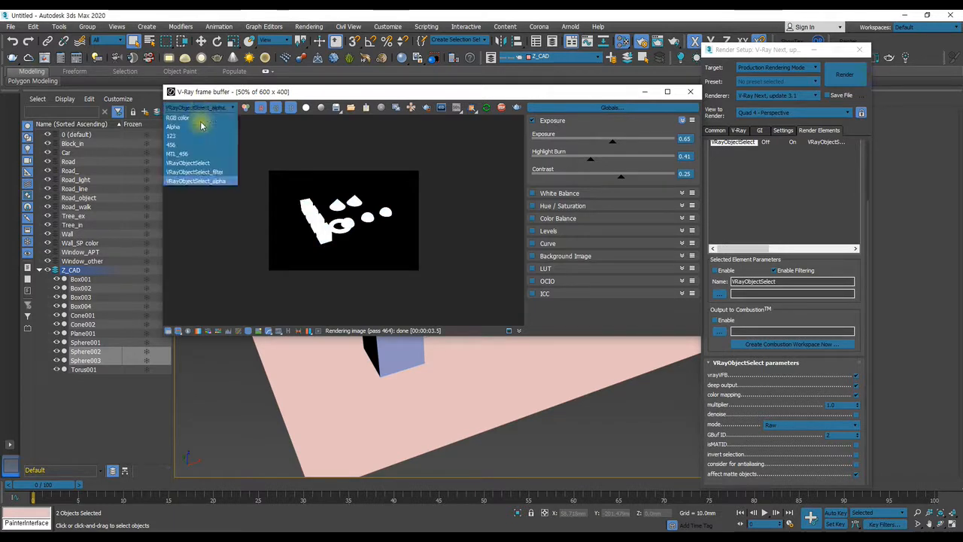
left_click(213, 163)
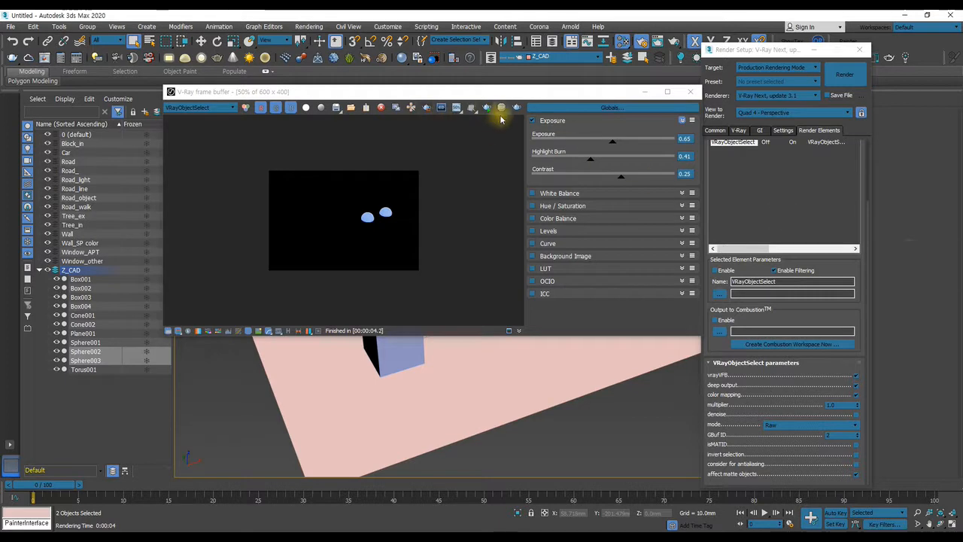
Inspect the rendered mask of the two spheres at 200% and 100% in the frame buffer.
double_click(362, 216)
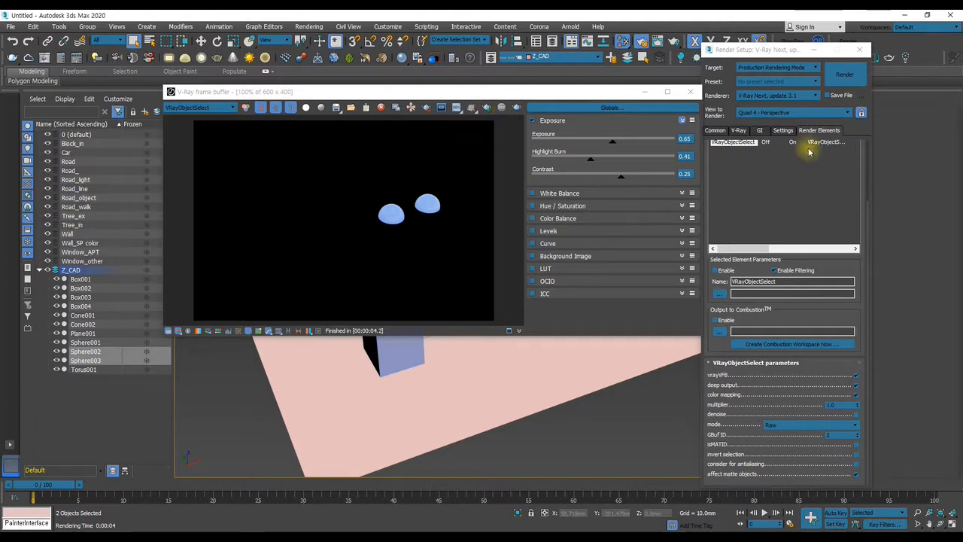
left_click_drag(868, 215, 869, 144)
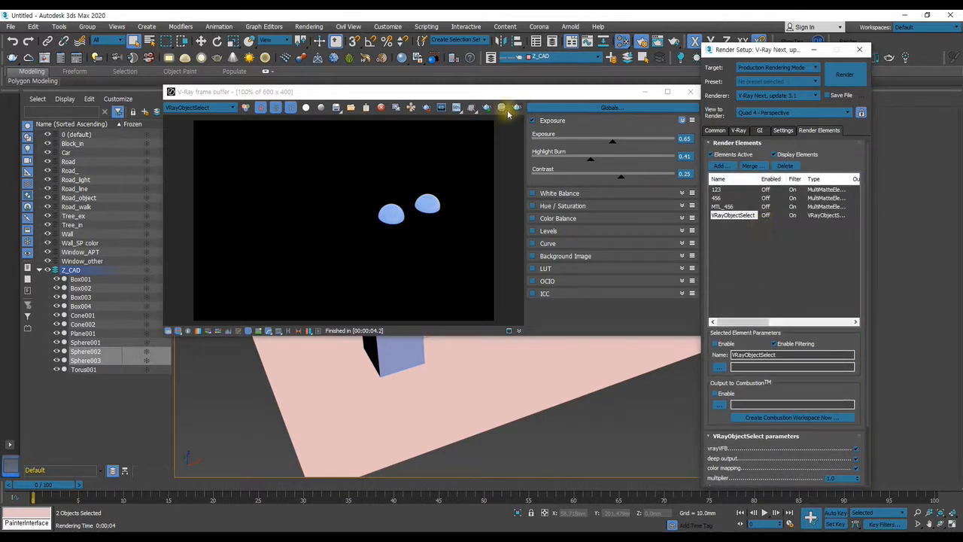
scroll(429, 194, "up", 1)
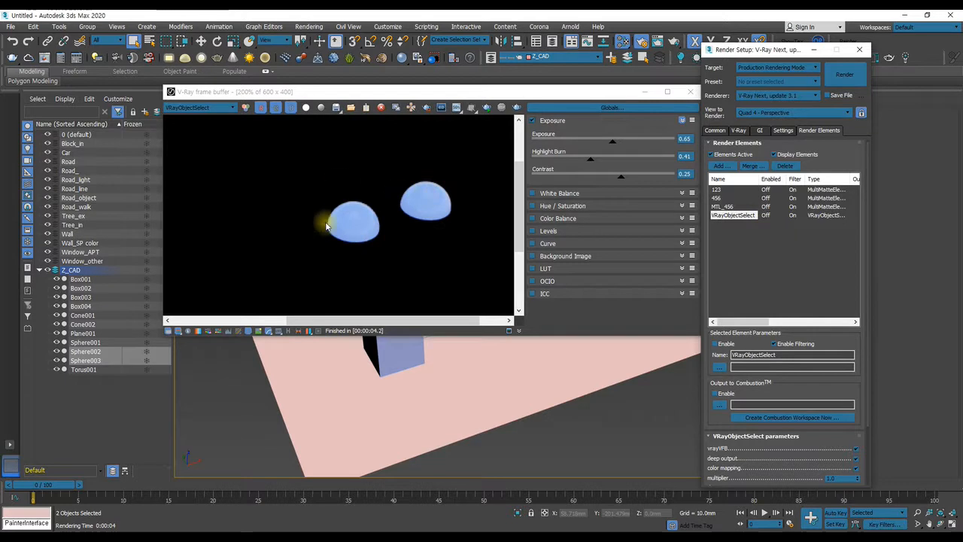
scroll(370, 196, "down", 1)
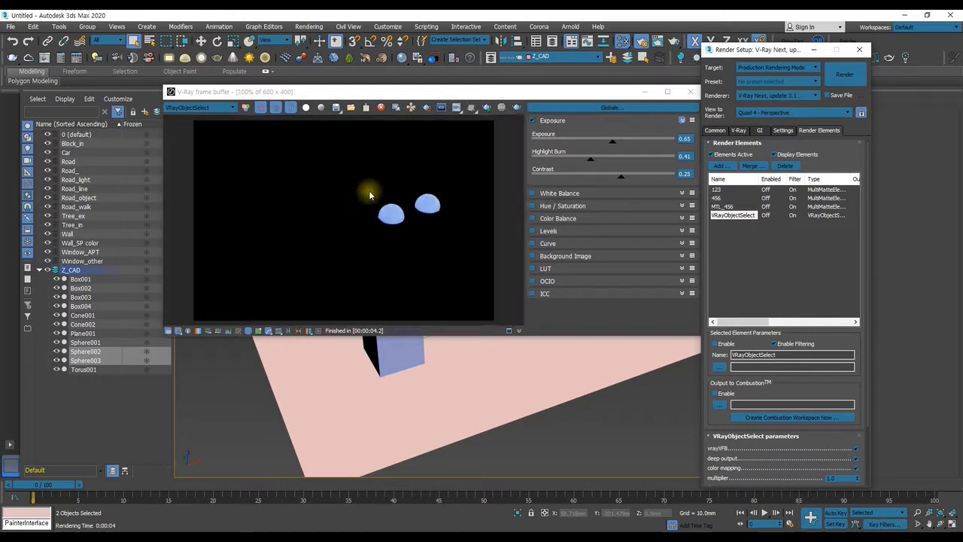
Add a VRayRenderID render element to the list of render elements.
scroll(757, 424, "down", 3)
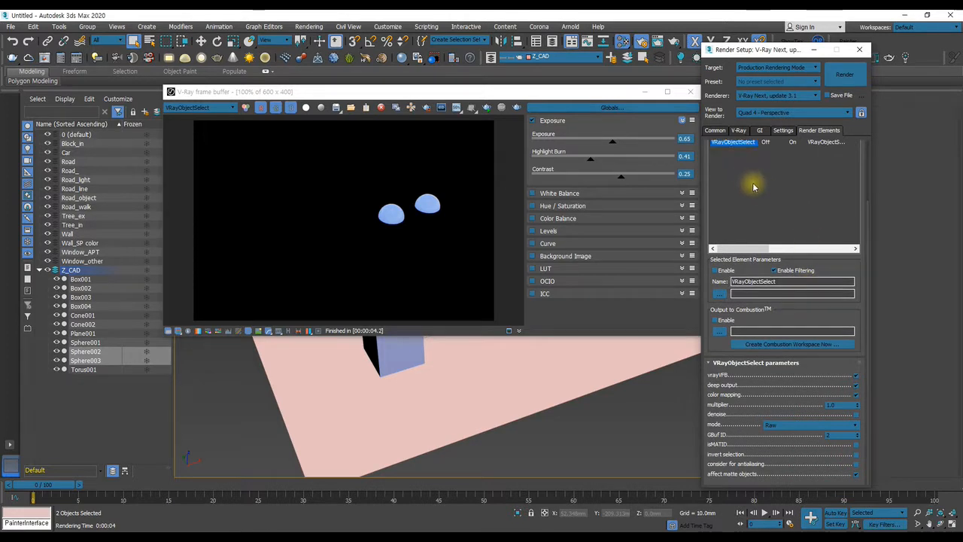
scroll(757, 183, "up", 3)
left_click(727, 218)
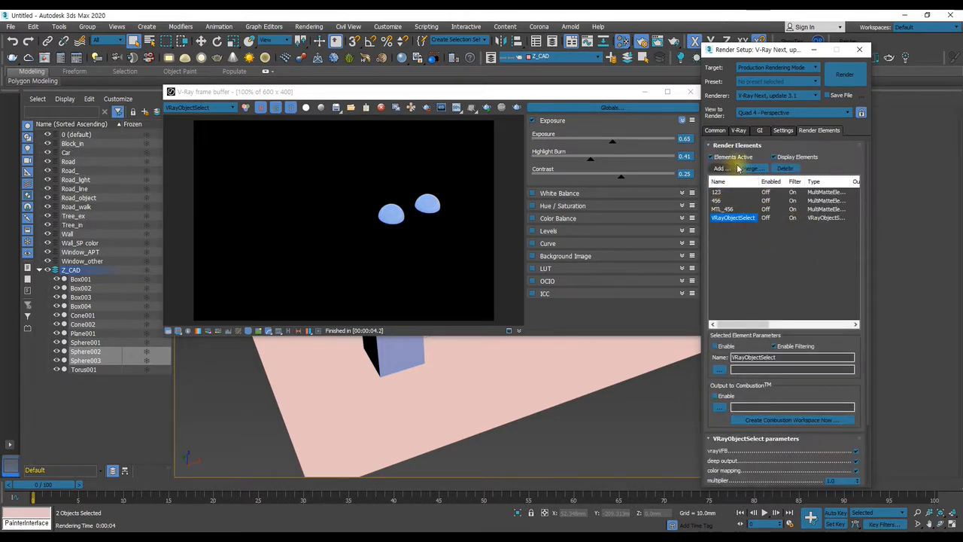
left_click(720, 168)
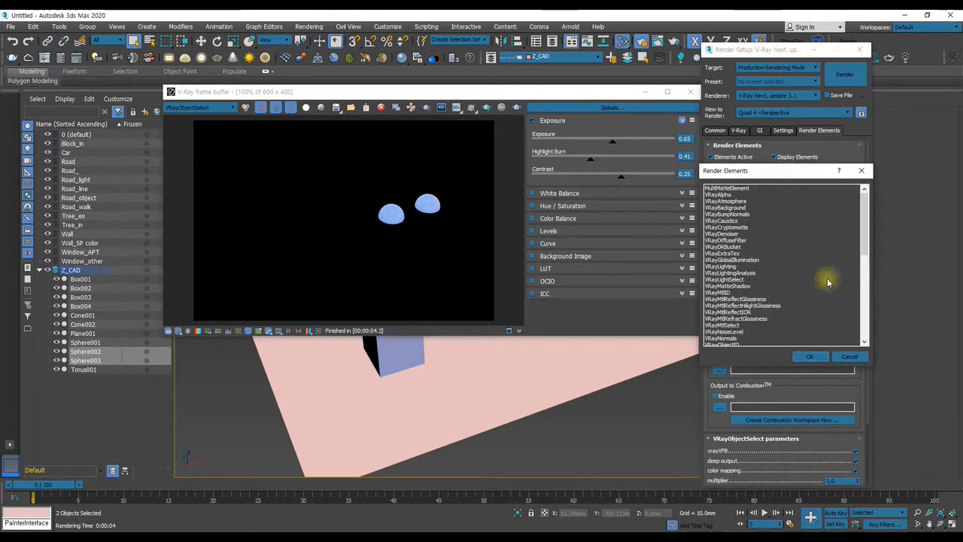
scroll(797, 290, "down", 5)
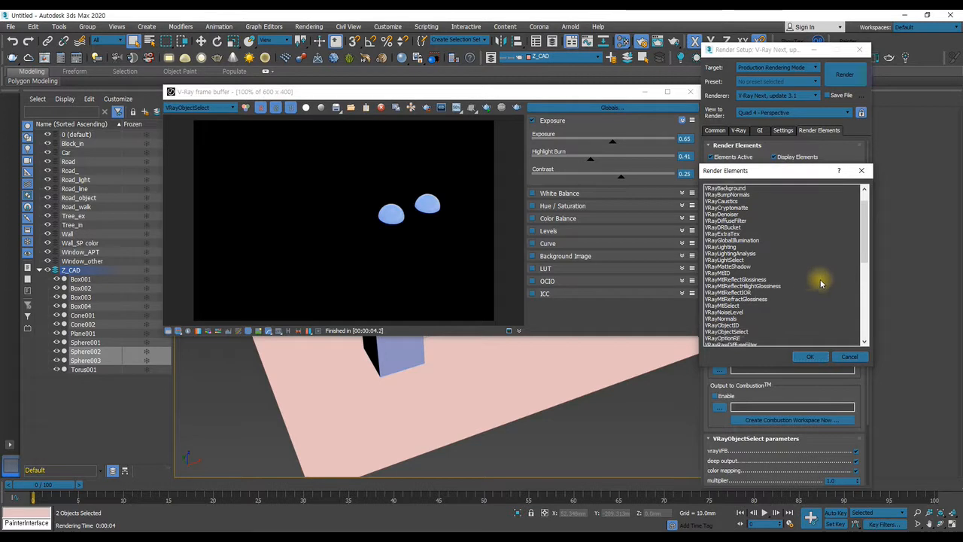
scroll(805, 289, "down", 3)
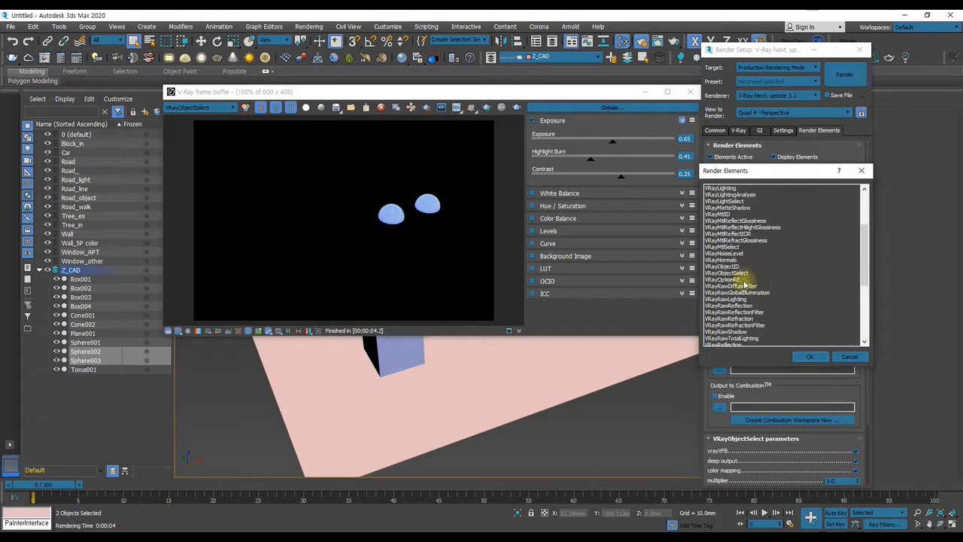
scroll(749, 286, "down", 1)
scroll(756, 290, "down", 2)
scroll(745, 264, "up", 2)
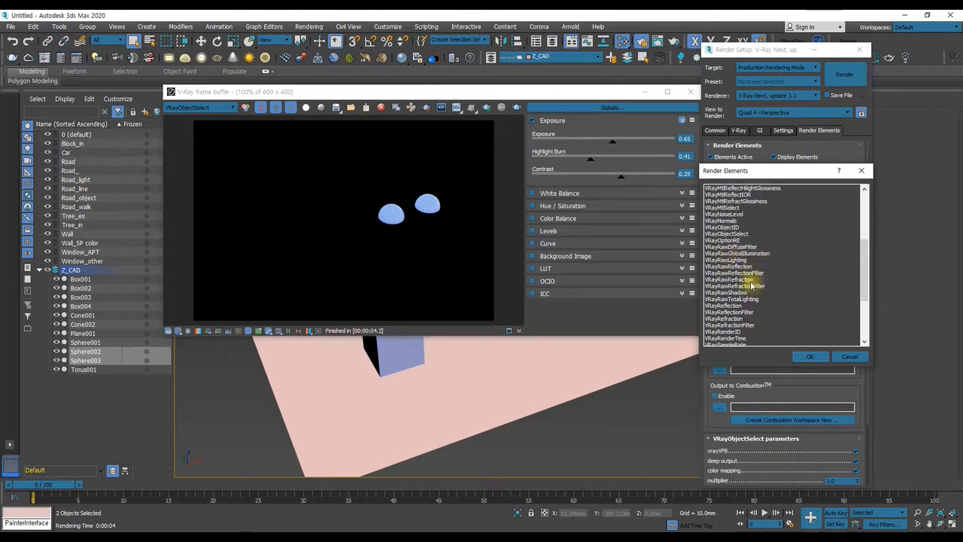
scroll(751, 286, "down", 2)
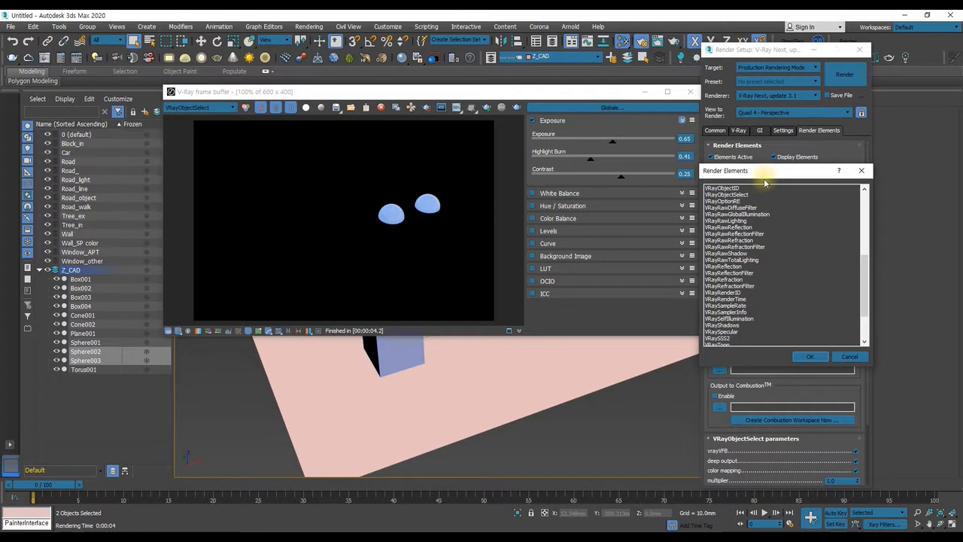
left_click_drag(764, 179, 751, 193)
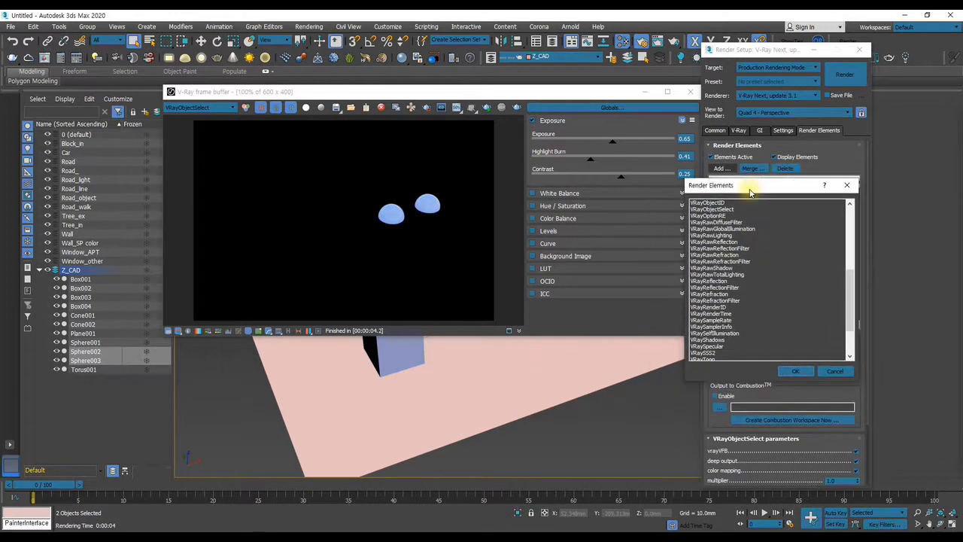
left_click(708, 308)
left_click(795, 371)
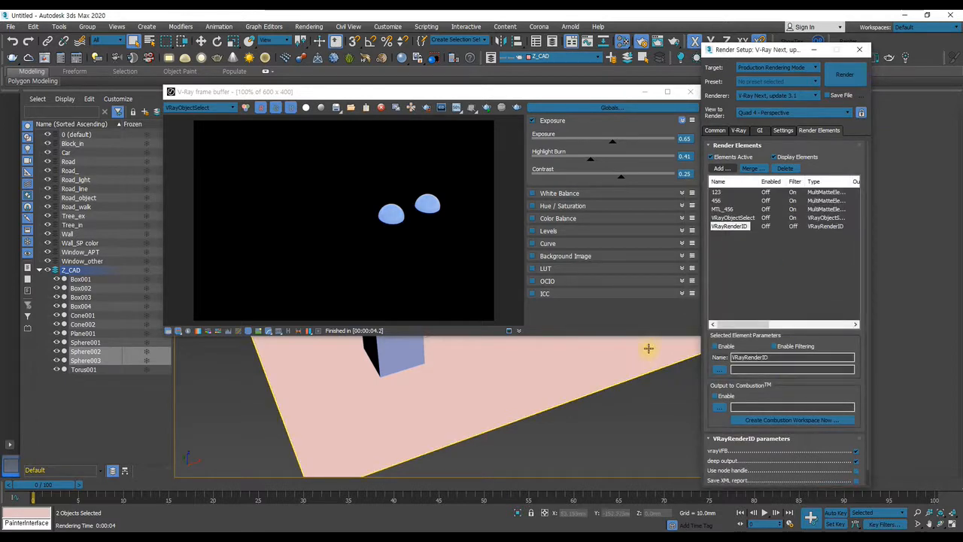
Start an interactive render, dismiss the V-Ray messages, and examine the VRayRenderID channel in the frame buffer.
scroll(771, 399, "down", 1)
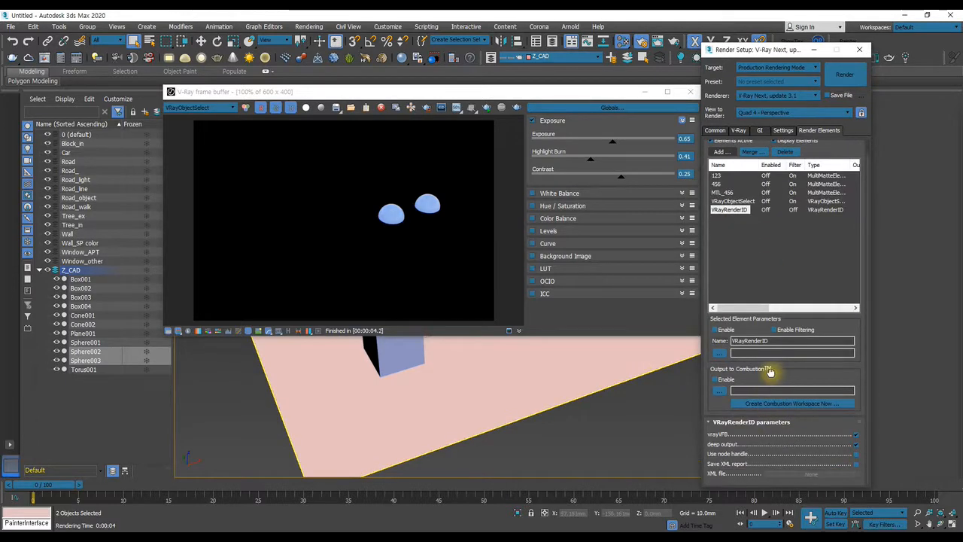
left_click(488, 110)
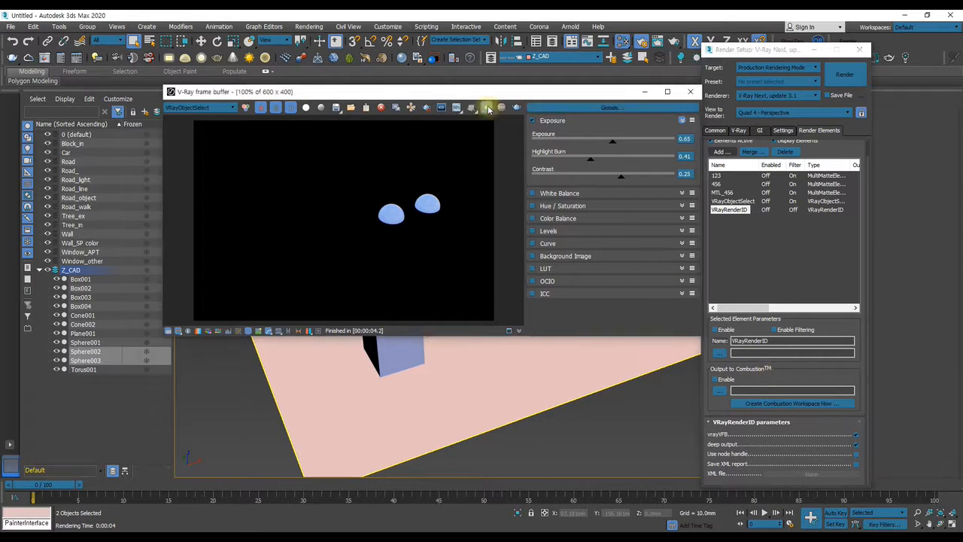
left_click(488, 109)
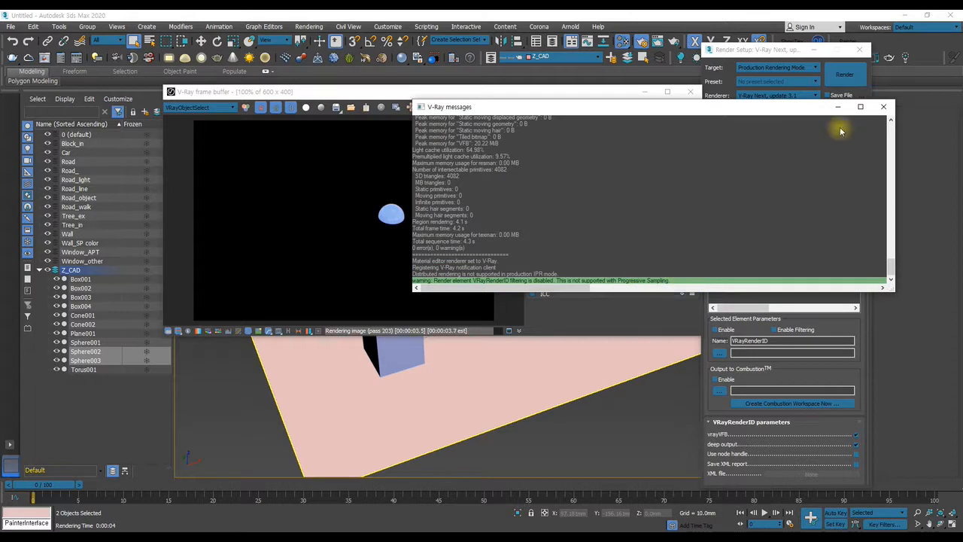
left_click(883, 106)
left_click(199, 107)
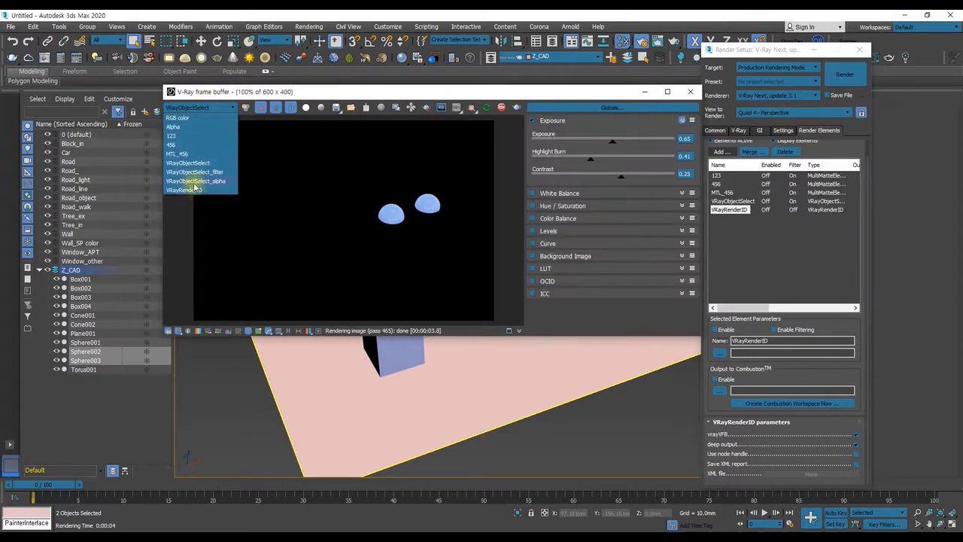
left_click(184, 190)
scroll(419, 184, "up", 1)
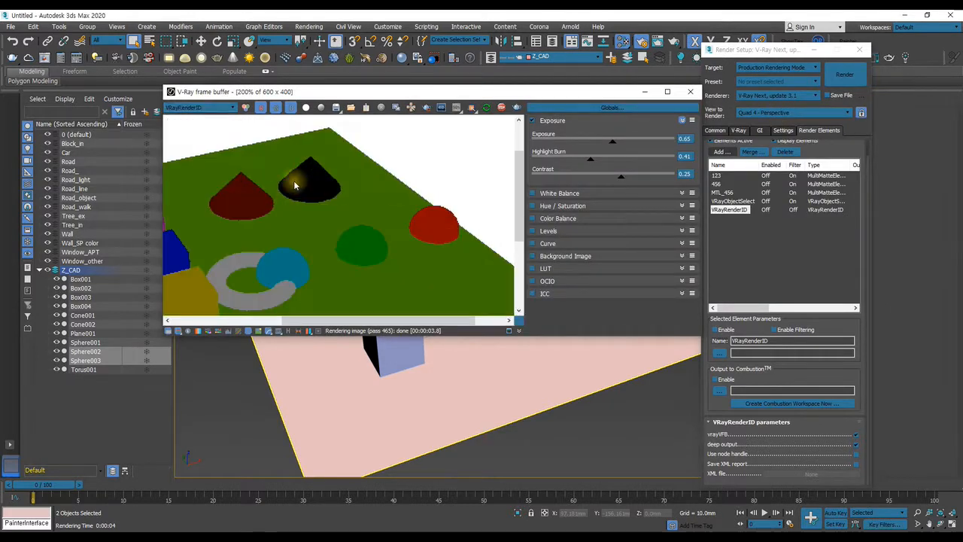
scroll(441, 161, "down", 2)
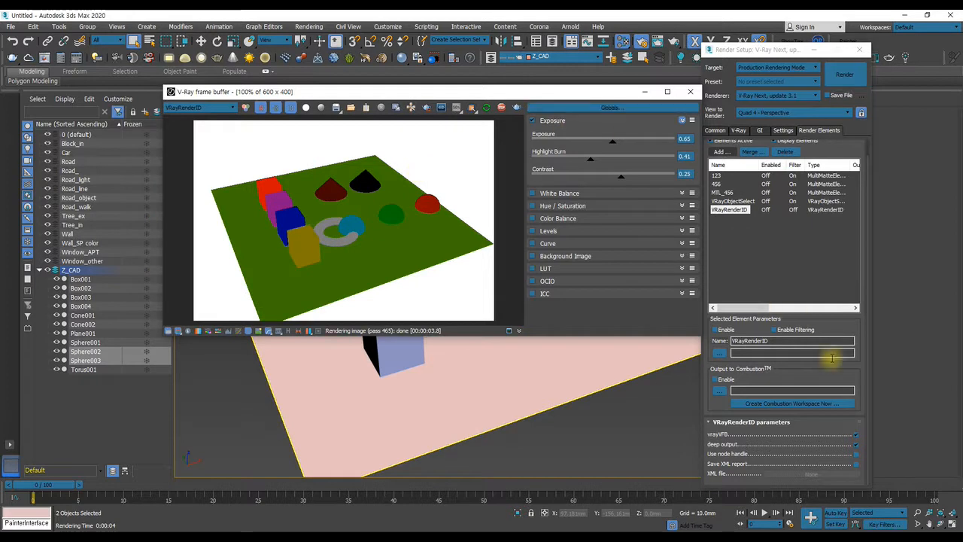
Stop the interactive render, dismiss the V-Ray messages, and enable filtering for the VRayRenderID element.
left_click(501, 107)
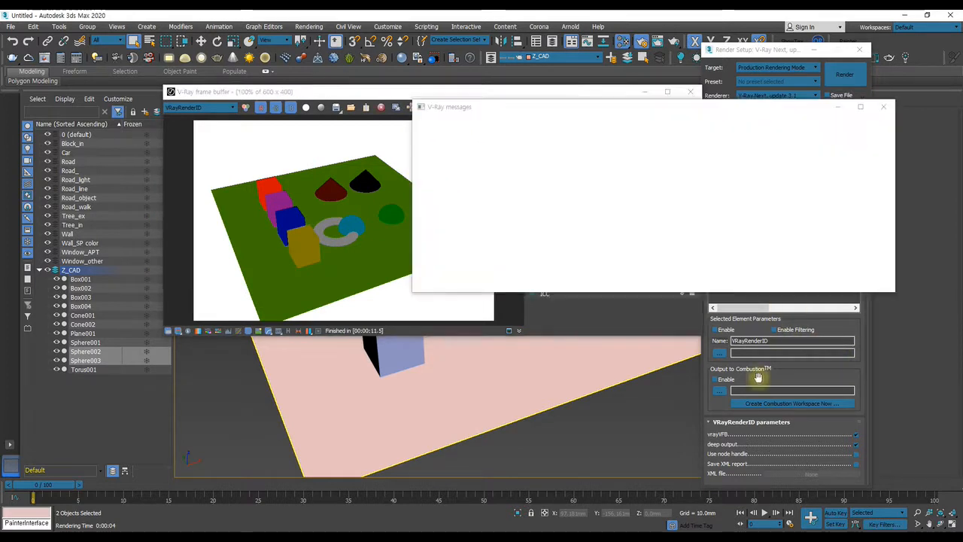
left_click(884, 106)
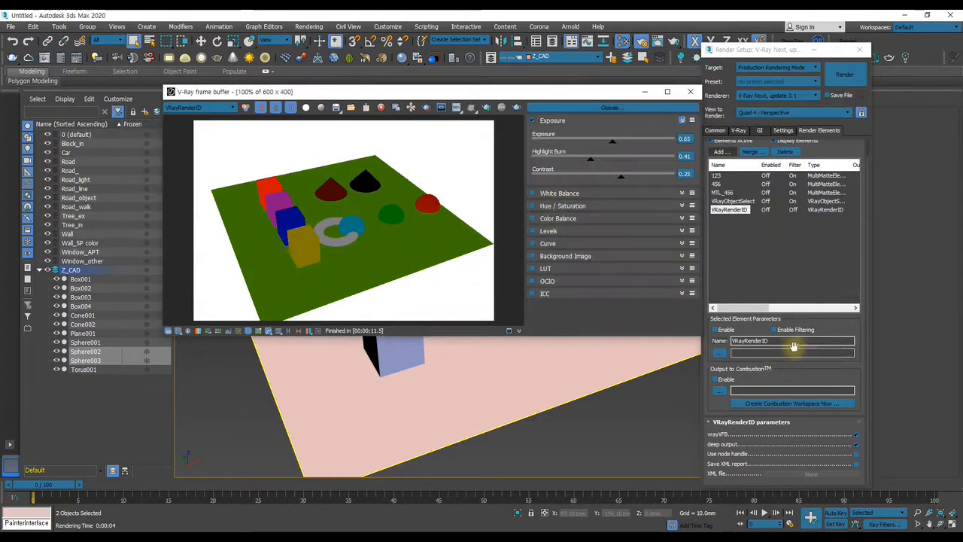
left_click(726, 323)
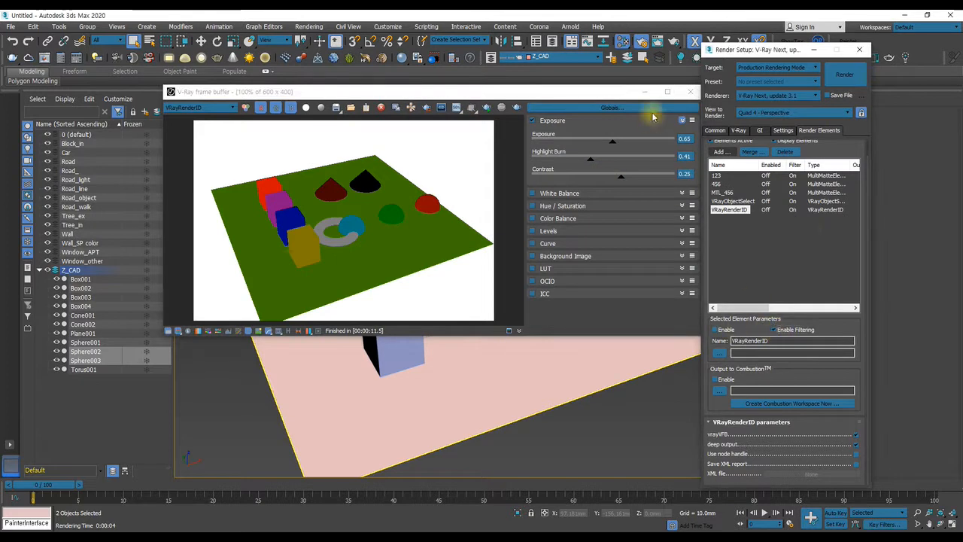
Delete the VRayRenderID element and add a new VRayRenderID render element in its place.
left_click(785, 151)
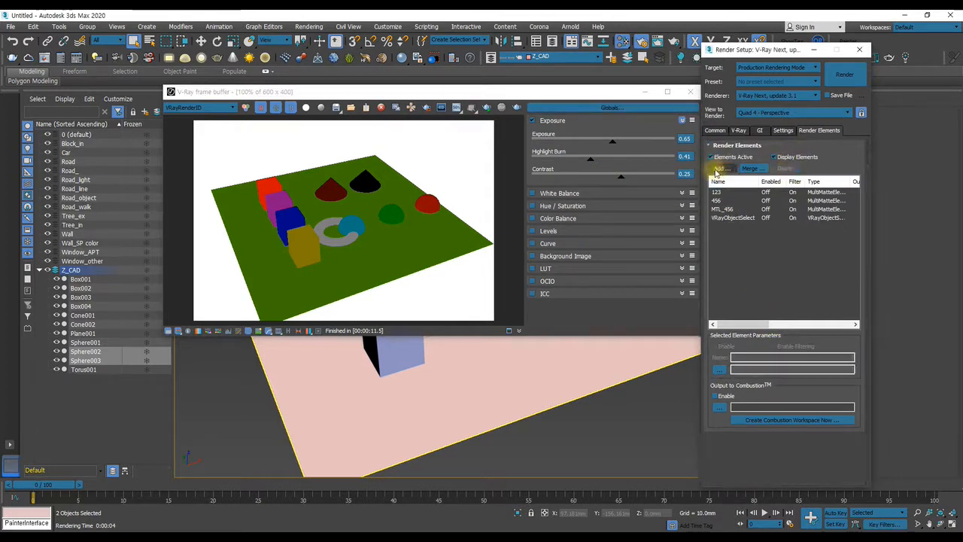
left_click(718, 168)
scroll(774, 301, "down", 3)
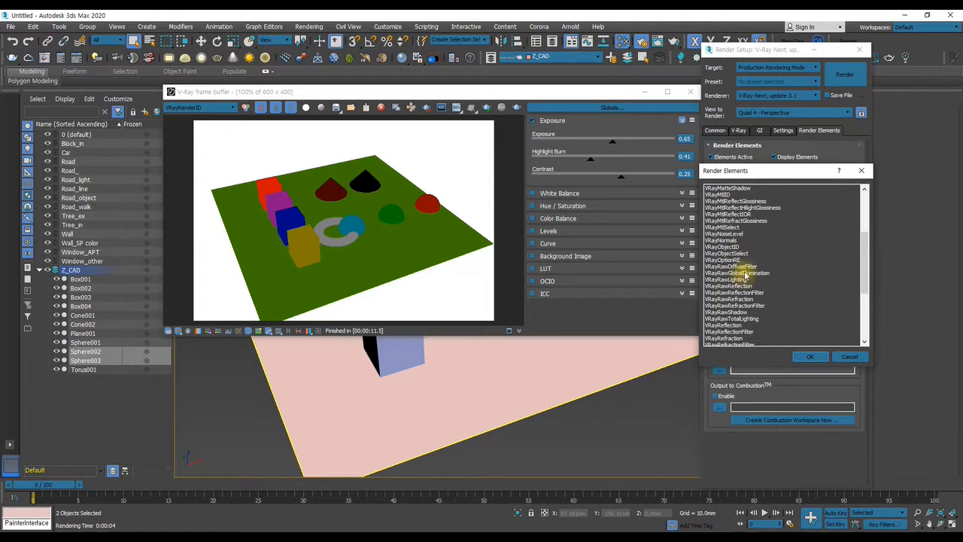
scroll(745, 276, "down", 2)
left_click(730, 312)
left_click(810, 356)
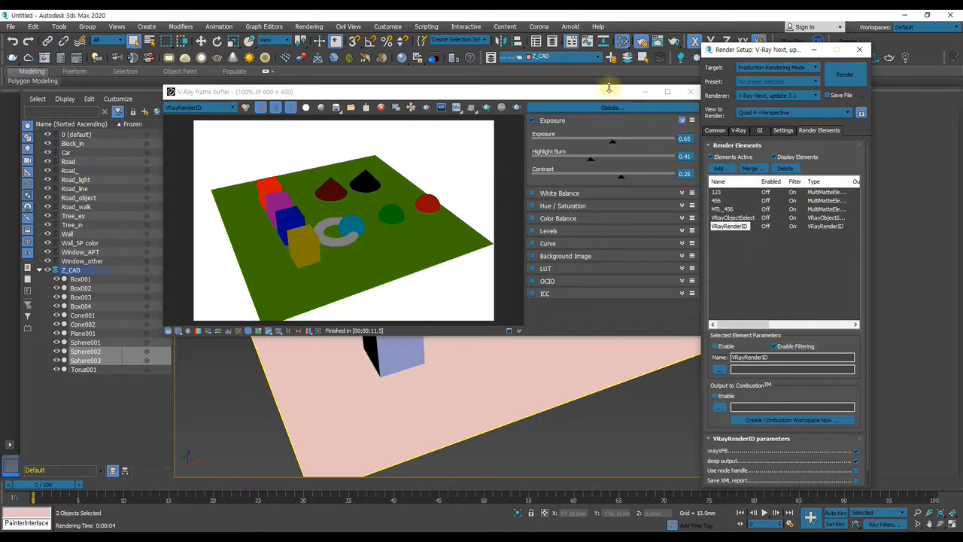
Render the scene from the frame buffer and inspect the spheres up close in the VRayRenderID channel.
left_click_drag(608, 91, 593, 101)
left_click(499, 119)
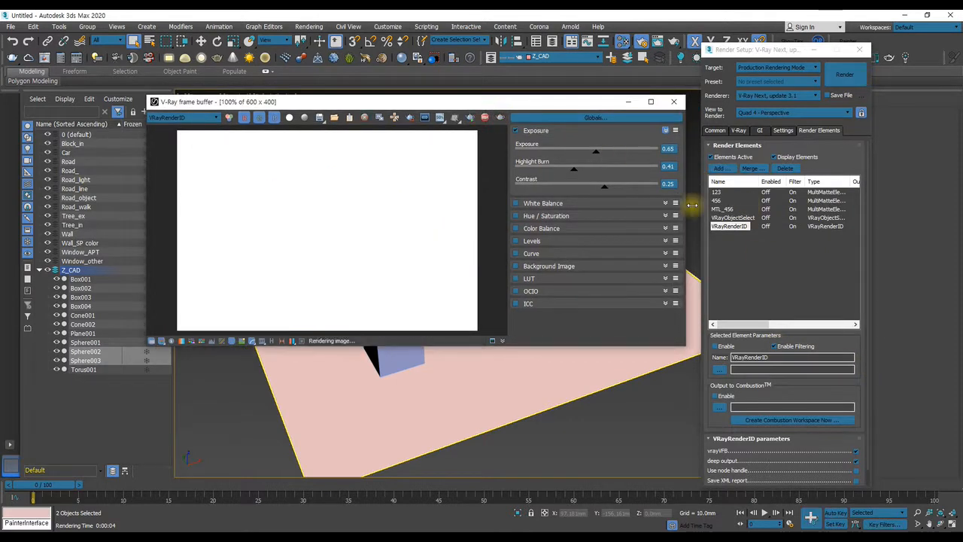
scroll(417, 219, "up", 1)
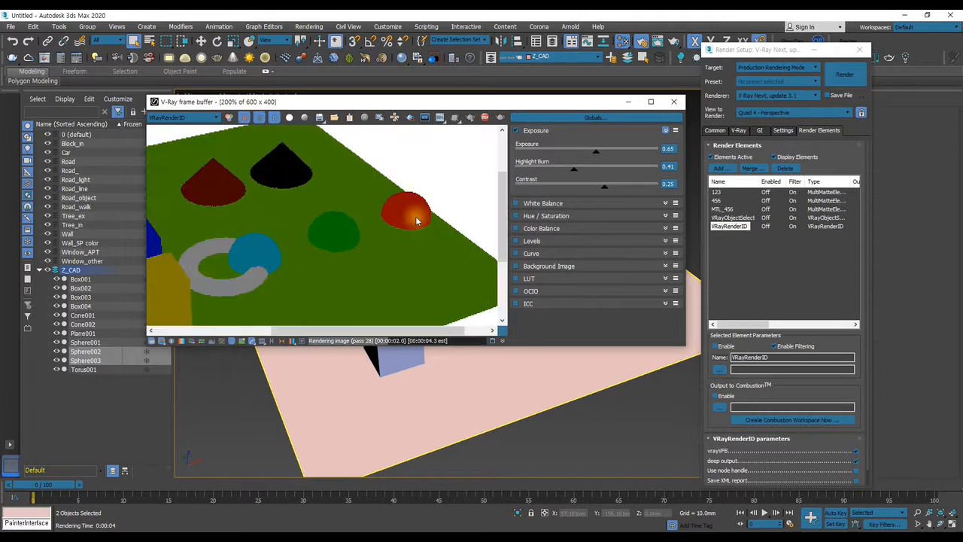
scroll(418, 220, "up", 1)
scroll(416, 220, "down", 1)
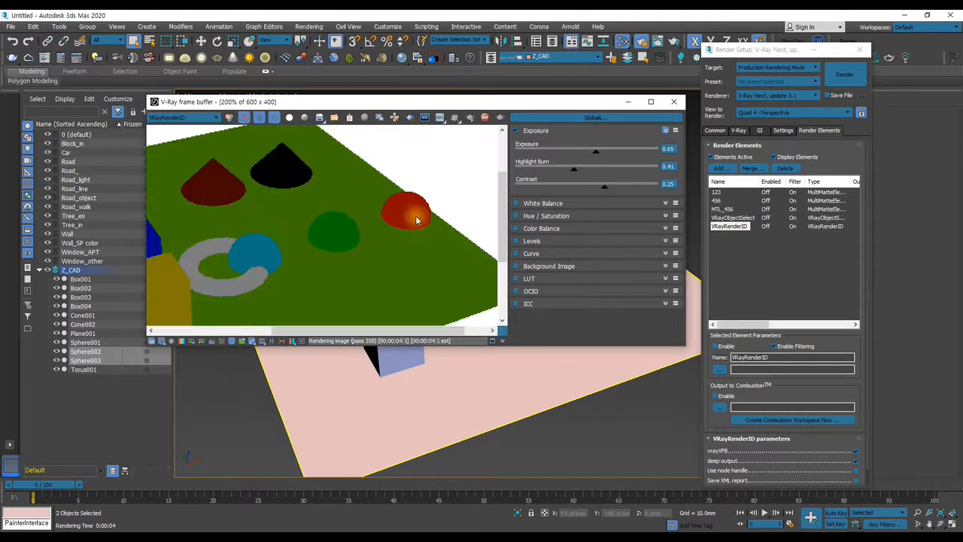
scroll(418, 219, "up", 1)
scroll(419, 218, "down", 1)
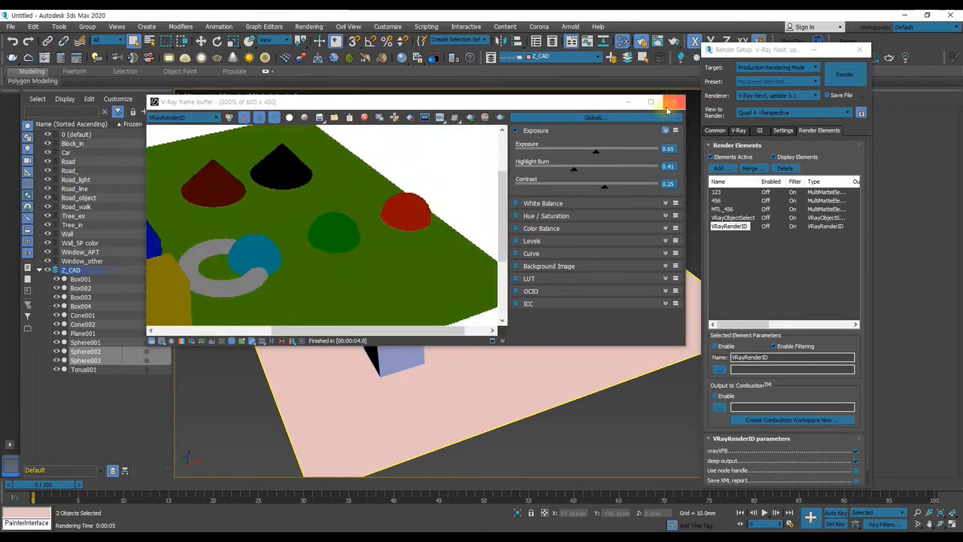
Render the scene again from Render Setup and inspect the object edges in the VRayRenderID channel at up to 400%.
left_click(674, 102)
left_click(844, 73)
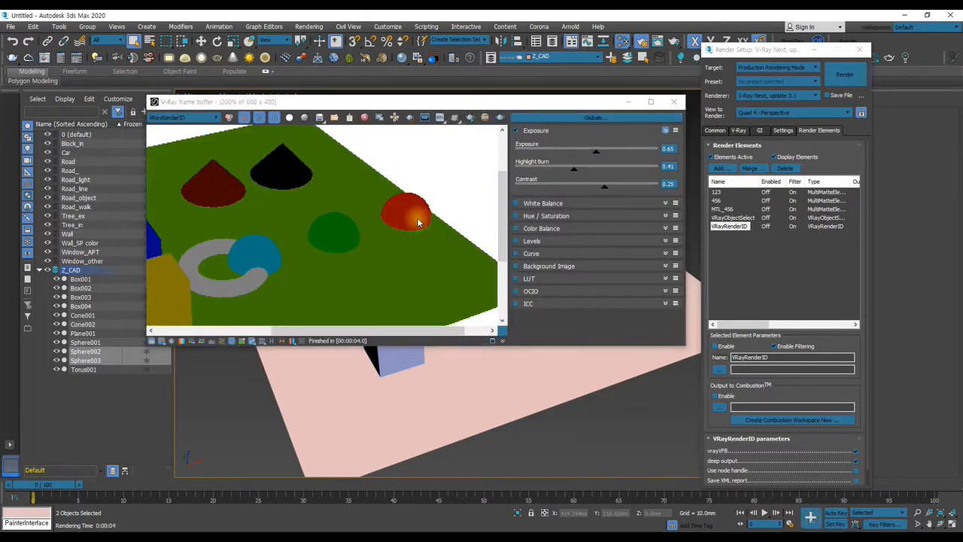
scroll(385, 222, "up", 1)
scroll(383, 222, "down", 4)
scroll(232, 181, "up", 4)
scroll(230, 179, "up", 1)
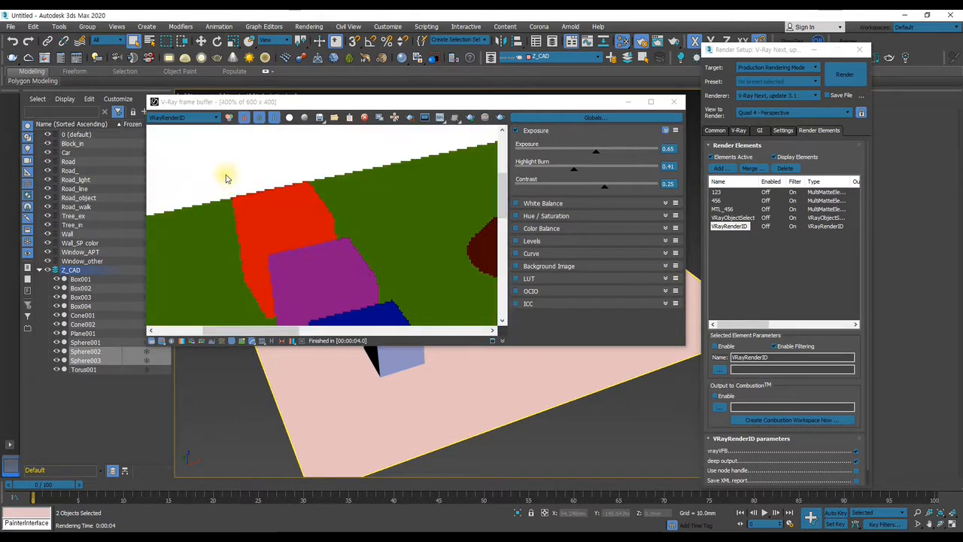
scroll(238, 184, "down", 2)
scroll(314, 246, "up", 1)
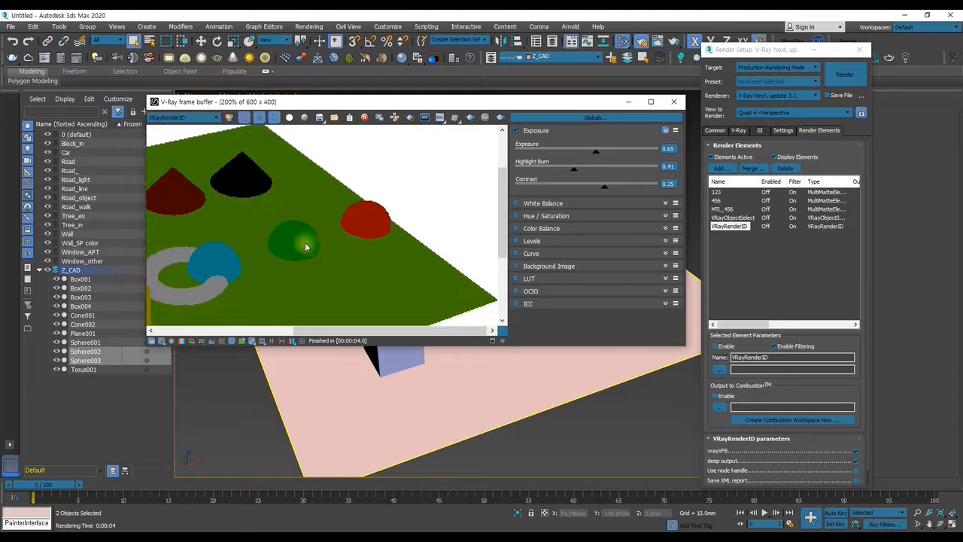
scroll(300, 242, "down", 2)
scroll(420, 212, "up", 1)
scroll(420, 212, "up", 1)
scroll(373, 217, "down", 1)
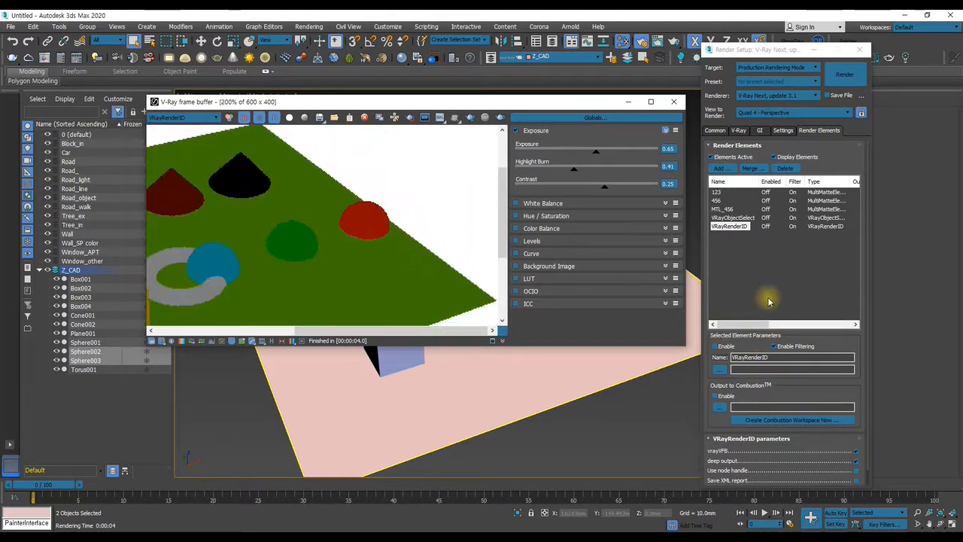
Re-render the scene, try an interactive render, and restart the full render with the VRayRenderID channel shown.
scroll(813, 376, "down", 1)
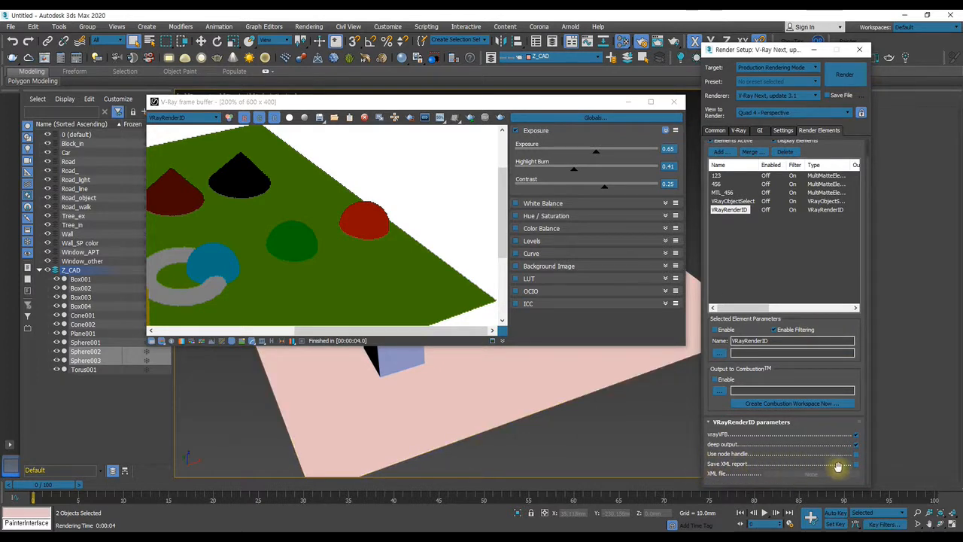
left_click(500, 118)
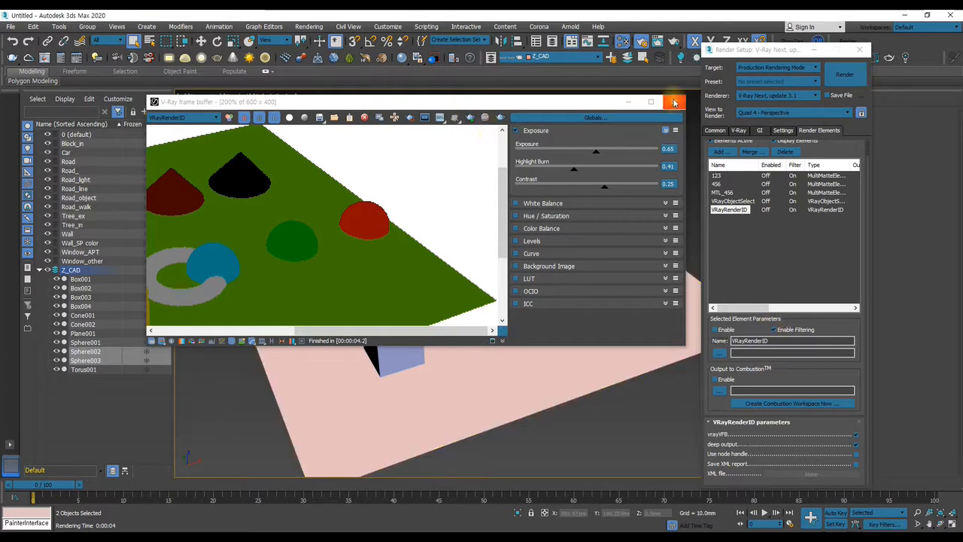
left_click(786, 152)
left_click(470, 118)
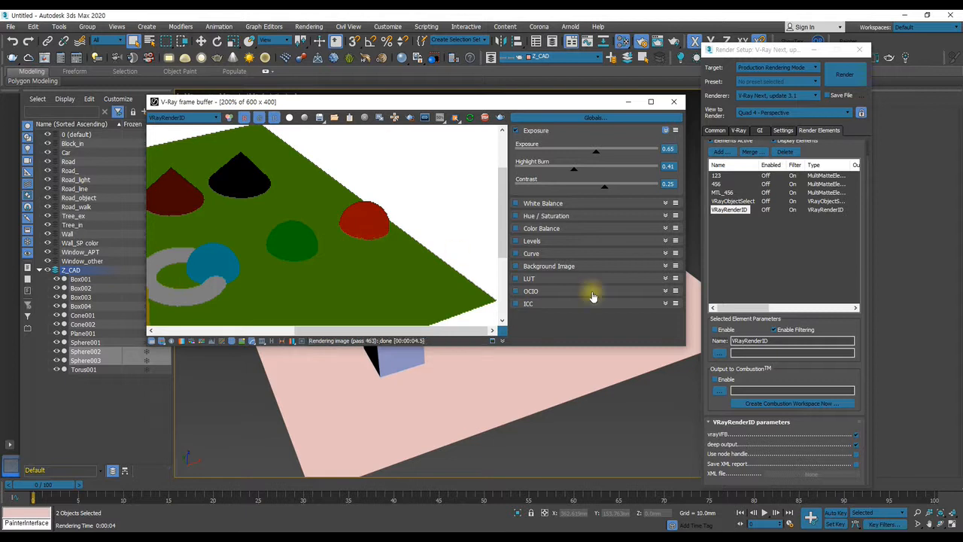
left_click(499, 118)
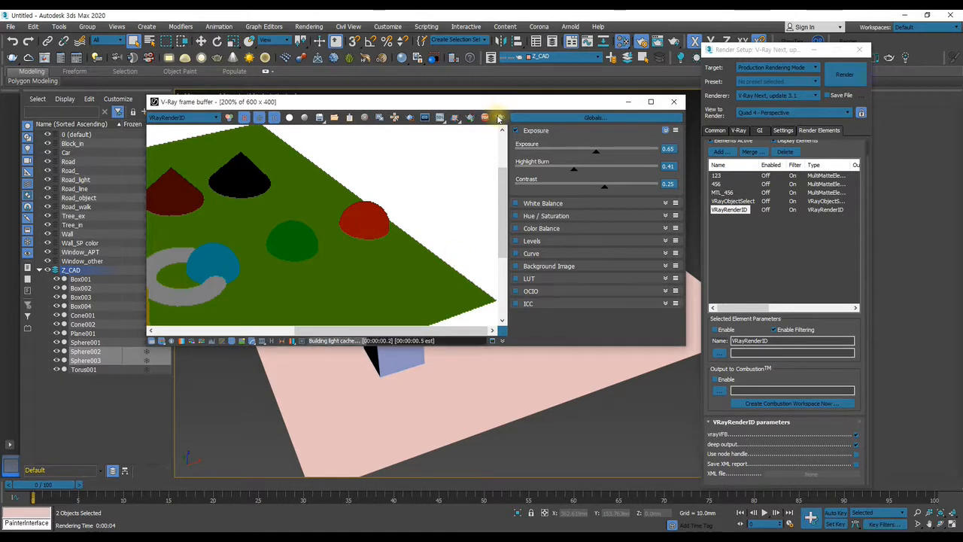
Check the new VRayRenderID render up close and delete the VRayRenderID element from the list.
scroll(362, 229, "up", 1)
scroll(362, 230, "down", 1)
scroll(363, 229, "up", 1)
scroll(363, 230, "down", 1)
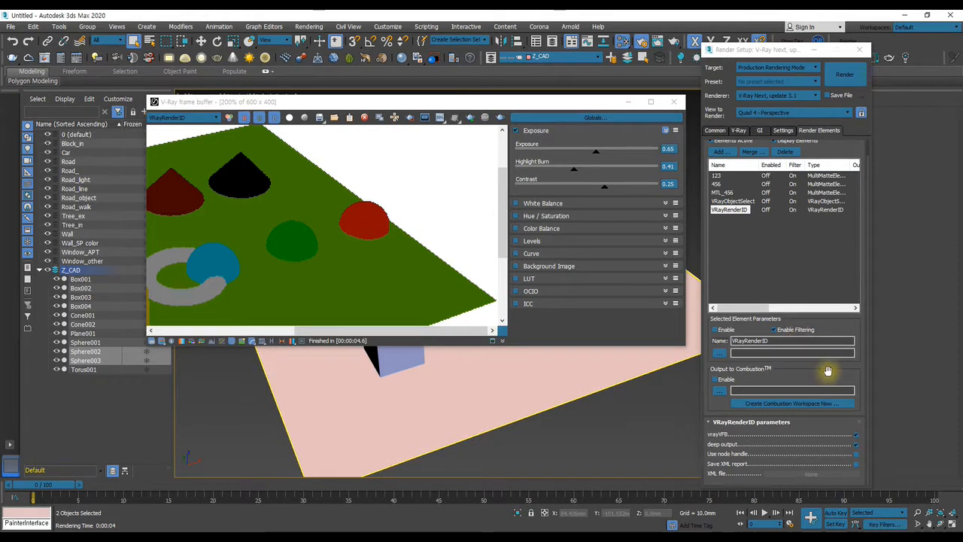
left_click(786, 152)
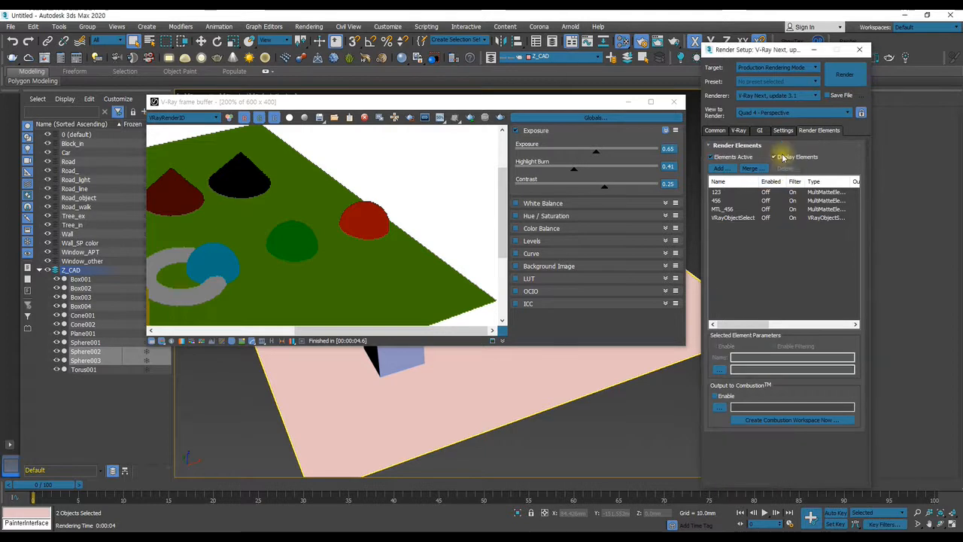
Add a VRayWireColor render element to the render elements list.
left_click(720, 168)
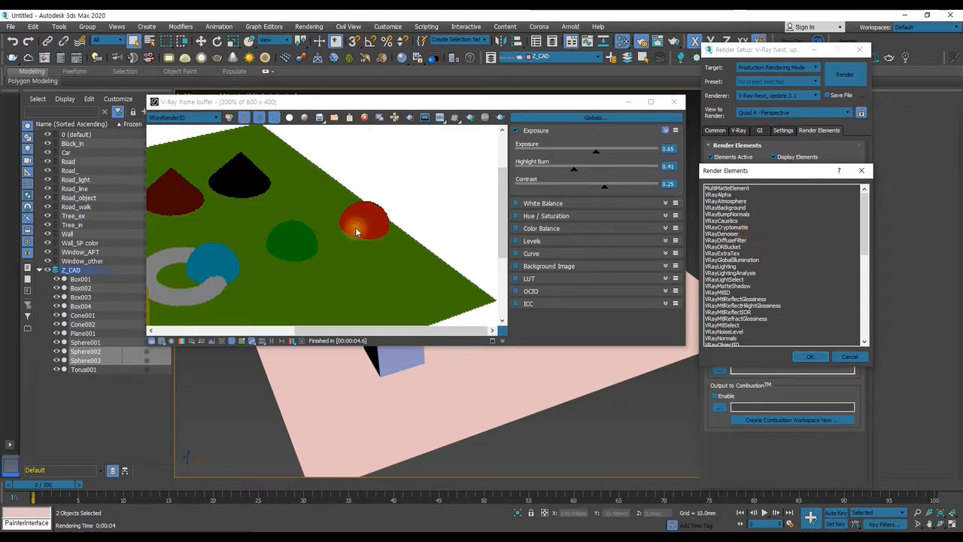
scroll(775, 314, "down", 2)
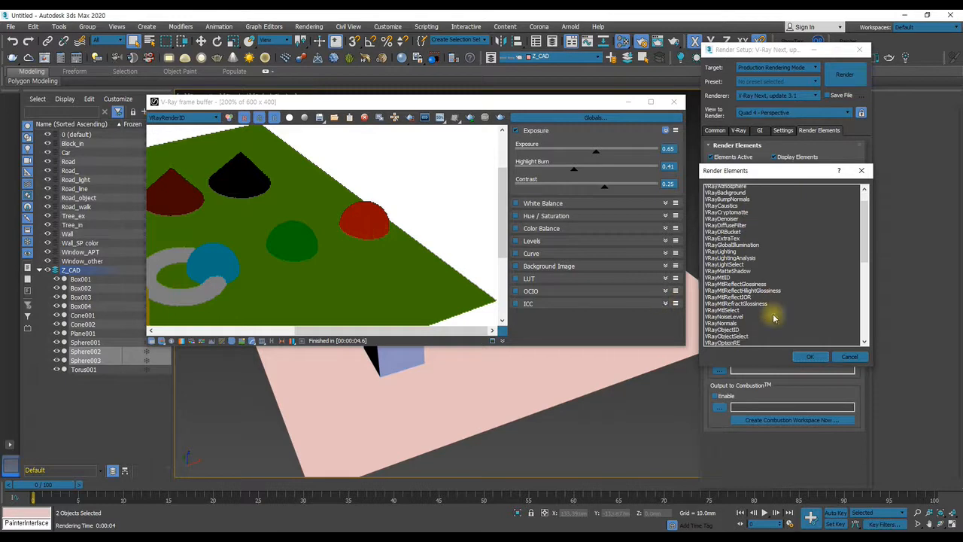
scroll(757, 301, "down", 1)
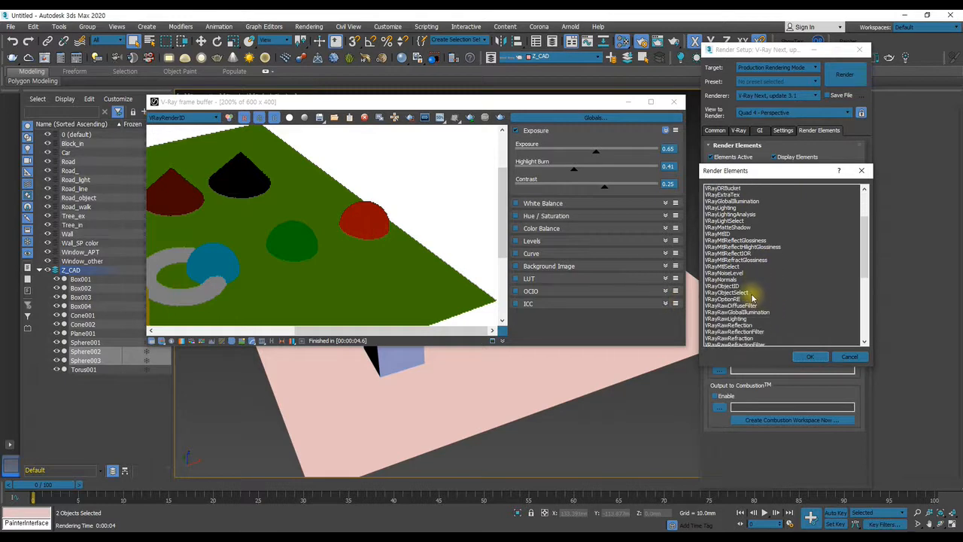
scroll(753, 278, "down", 1)
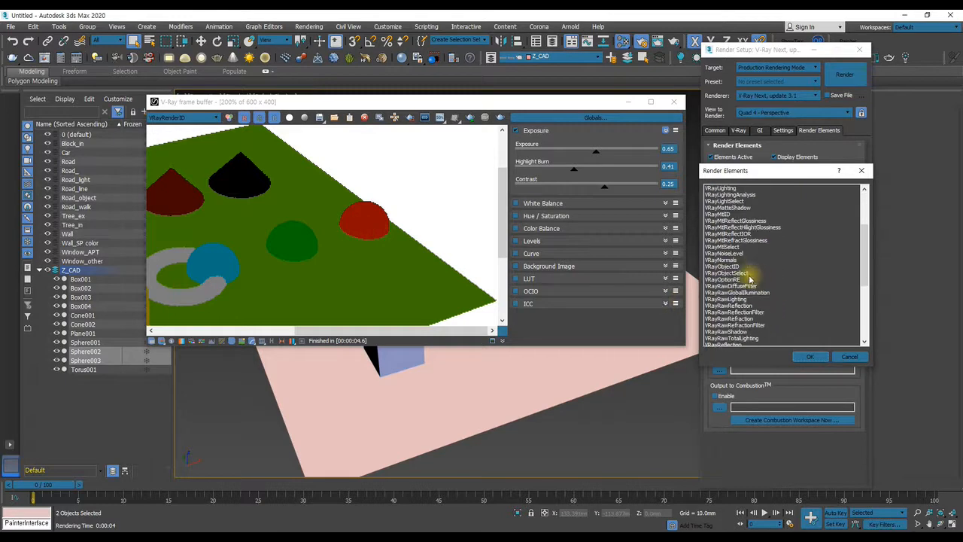
scroll(750, 280, "down", 4)
scroll(741, 301, "down", 2)
scroll(743, 300, "down", 1)
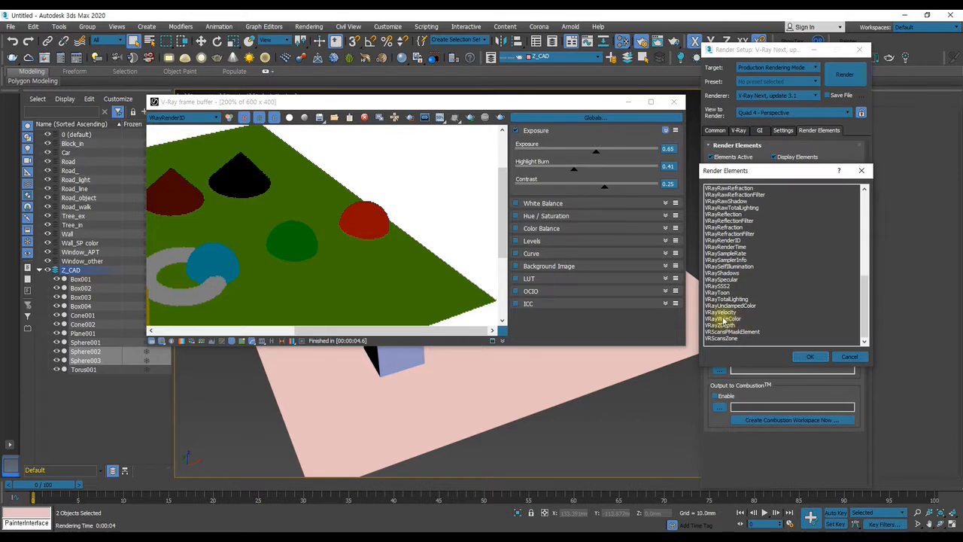
left_click(721, 319)
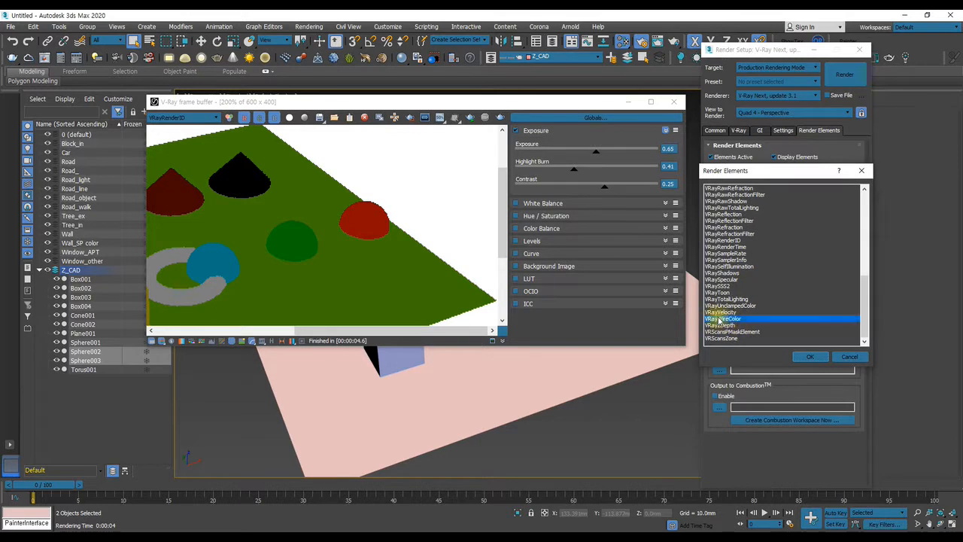
left_click(810, 356)
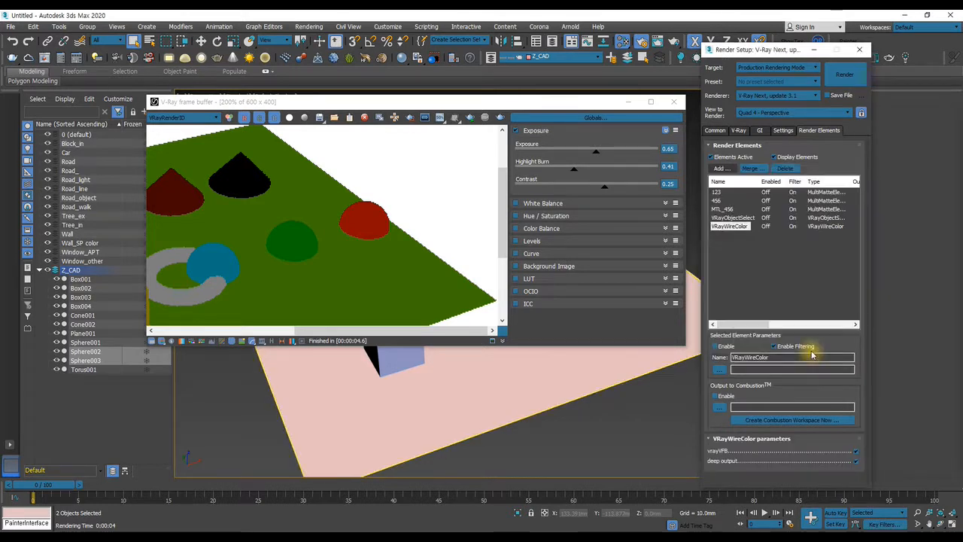